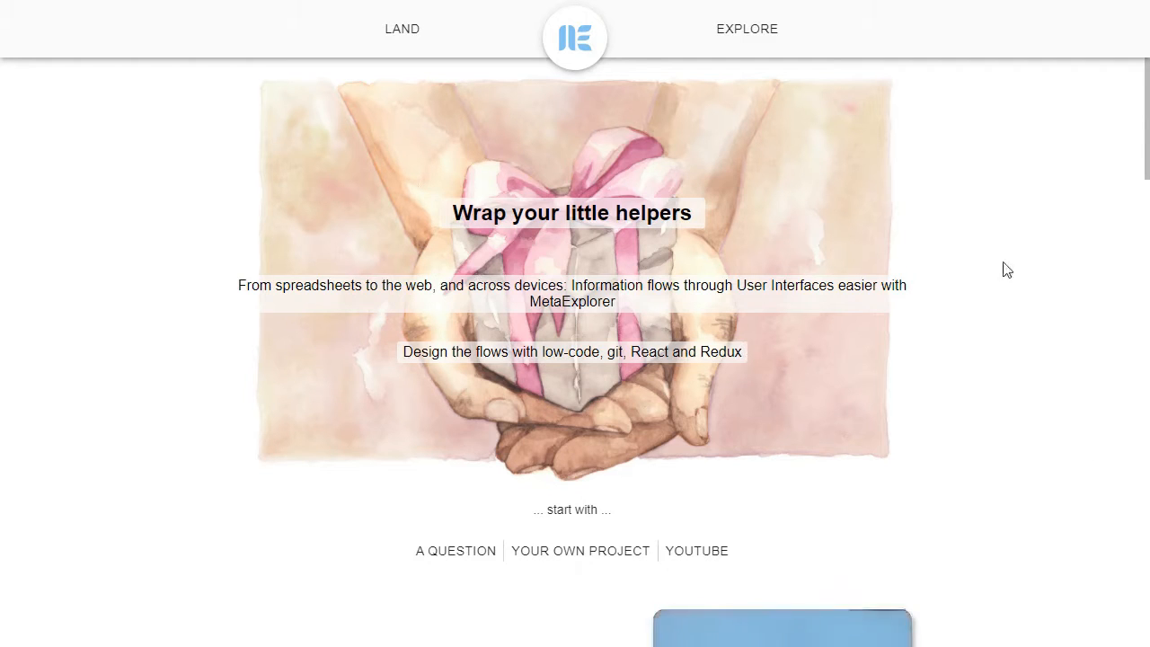
Step the mi-2-km helper's miles value to 4, giving 6.43736 kilometers
scroll(894, 241, down, 2)
scroll(898, 241, down, 2)
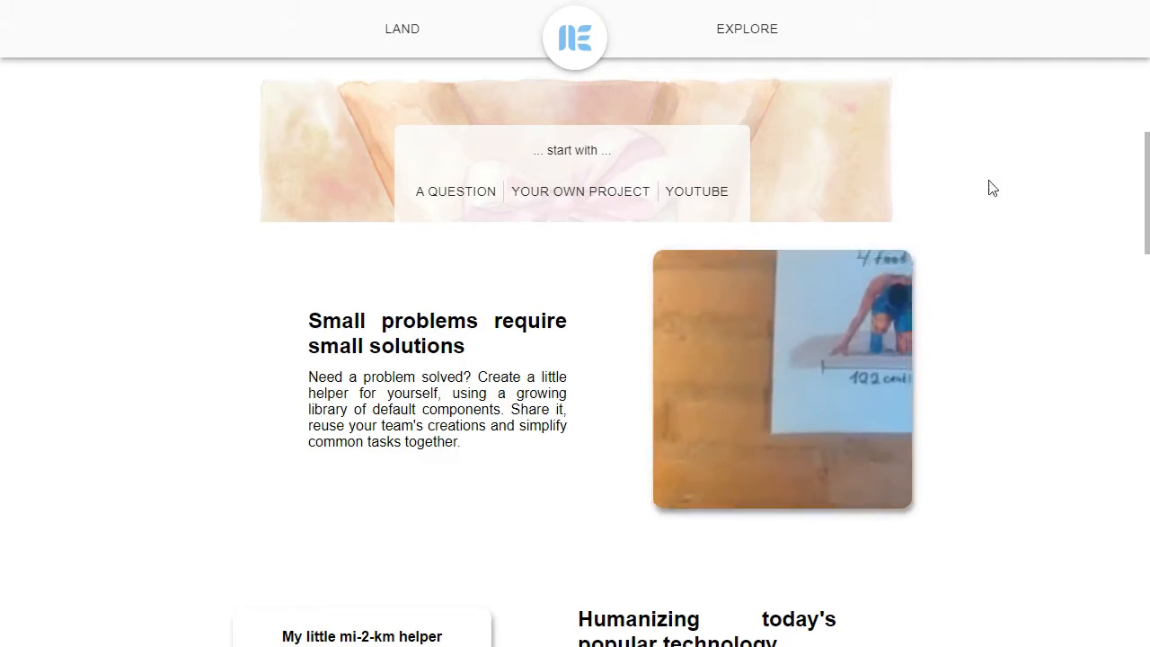
scroll(901, 137, down, 1)
scroll(909, 174, down, 1)
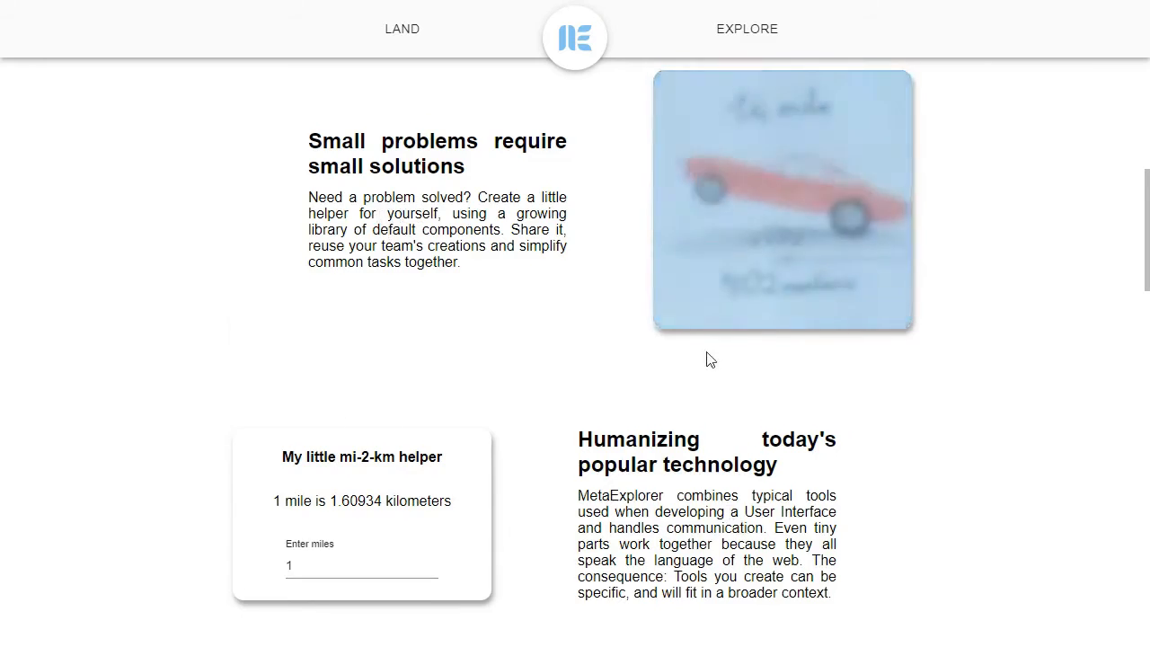
scroll(299, 239, down, 3)
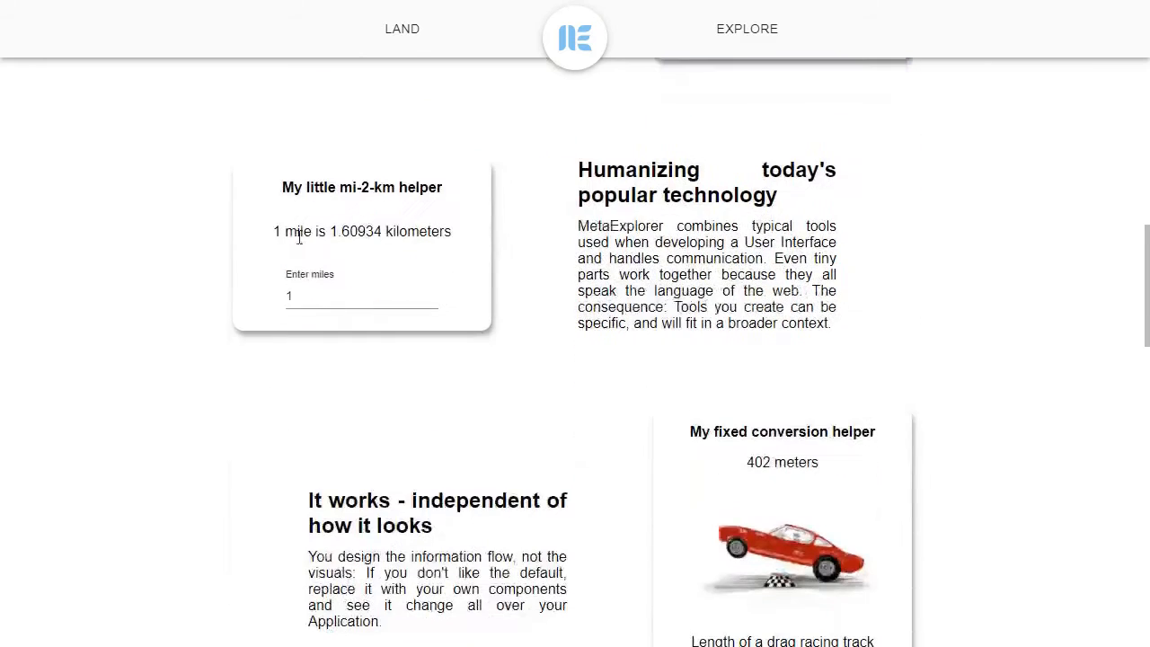
click(432, 294)
click(432, 294)
click(431, 294)
click(432, 294)
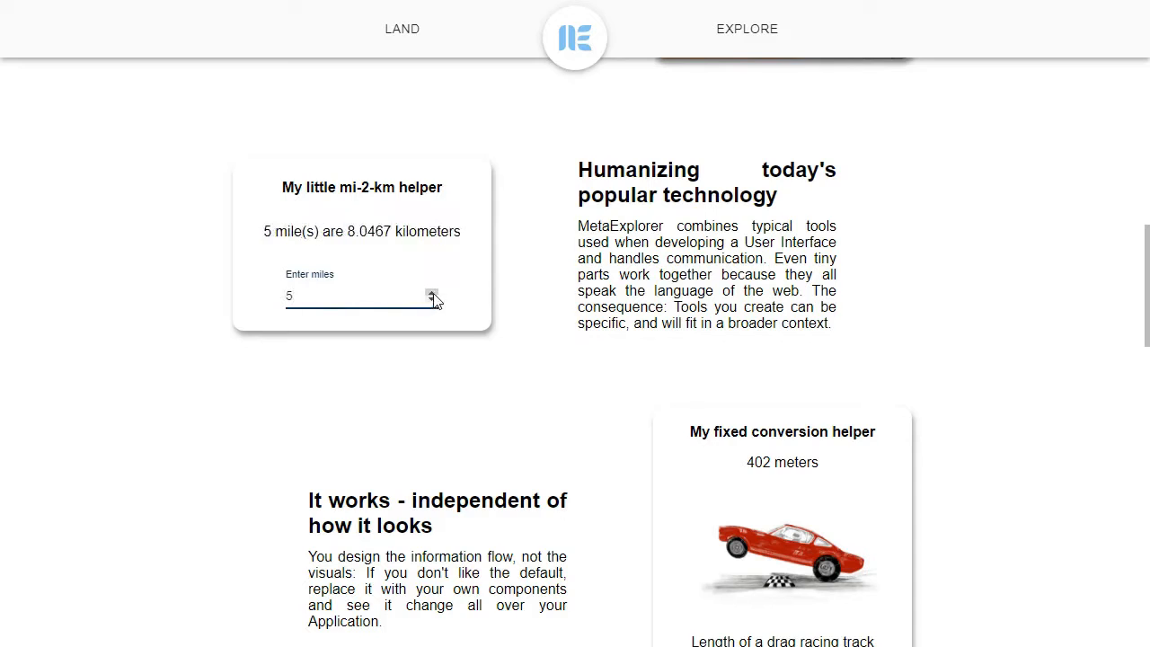
click(431, 294)
click(431, 301)
click(432, 301)
click(432, 294)
click(432, 301)
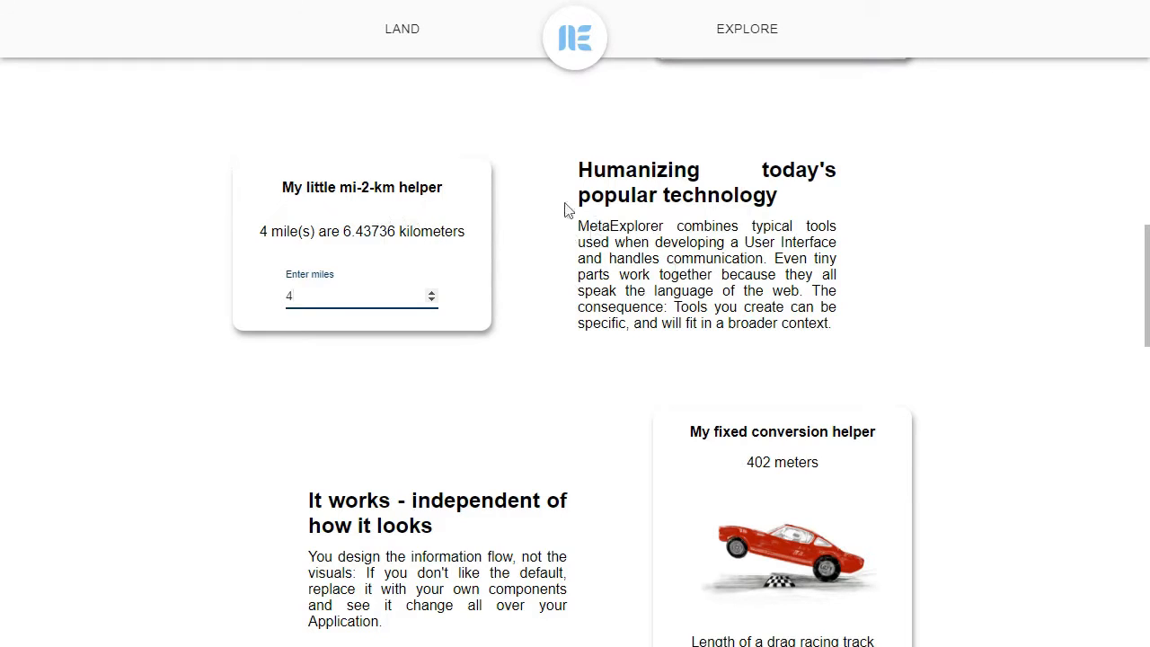
Try the 122 centimeters and 400 meters examples, then leave the card on 1/4 mile
scroll(965, 447, down, 2)
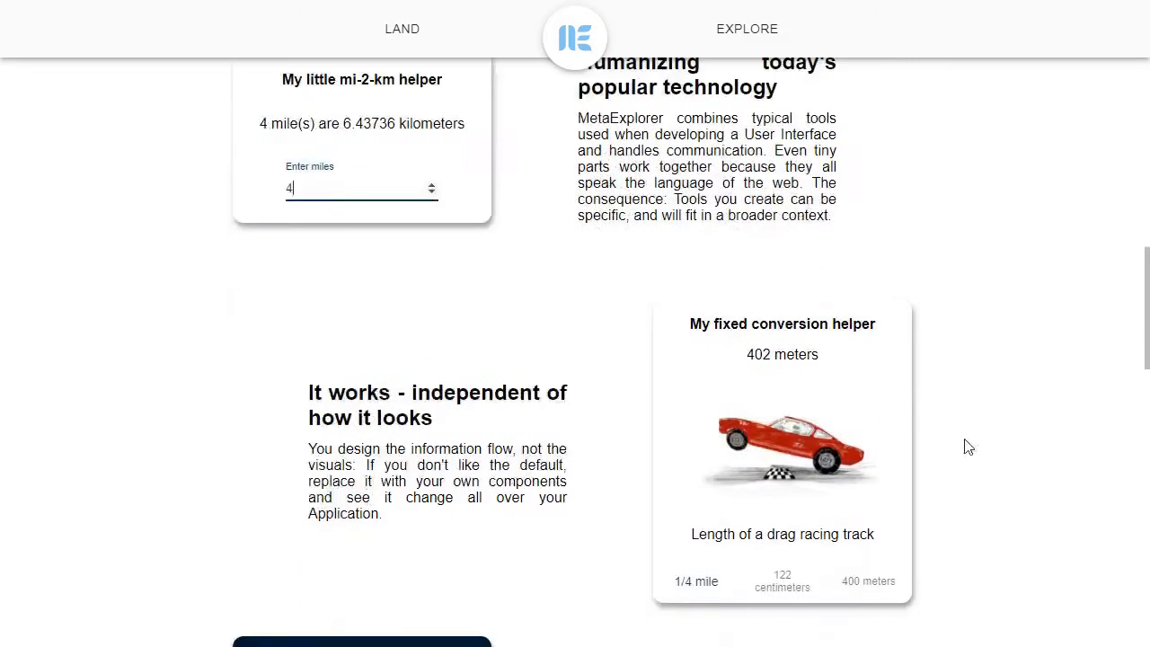
click(788, 526)
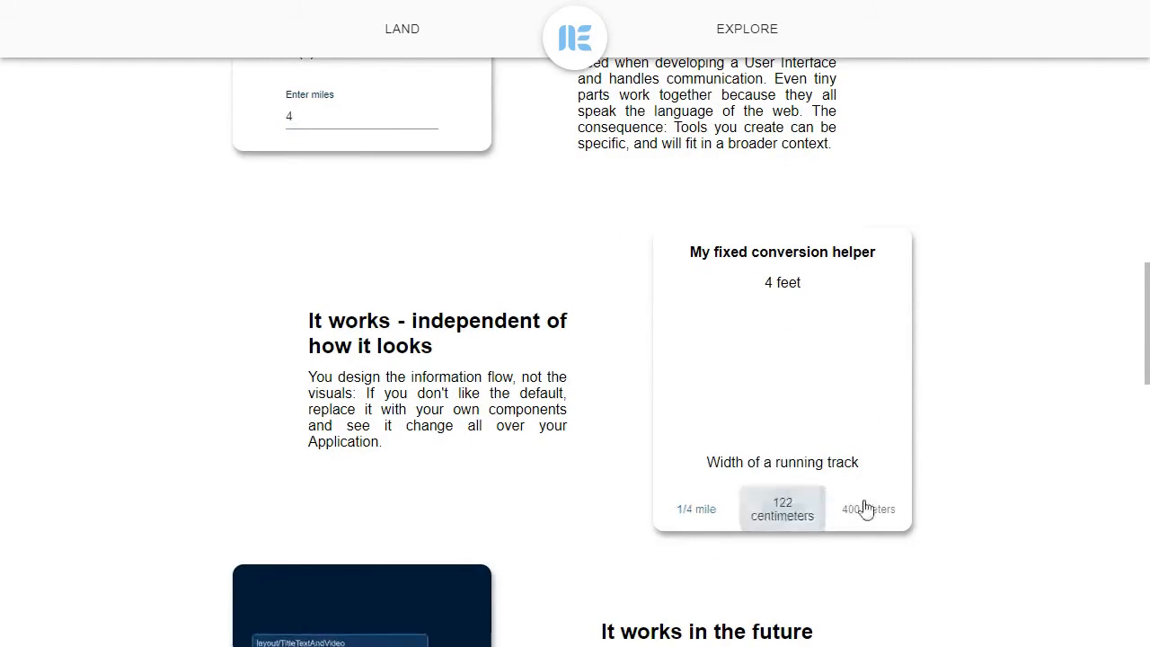
click(872, 510)
click(771, 511)
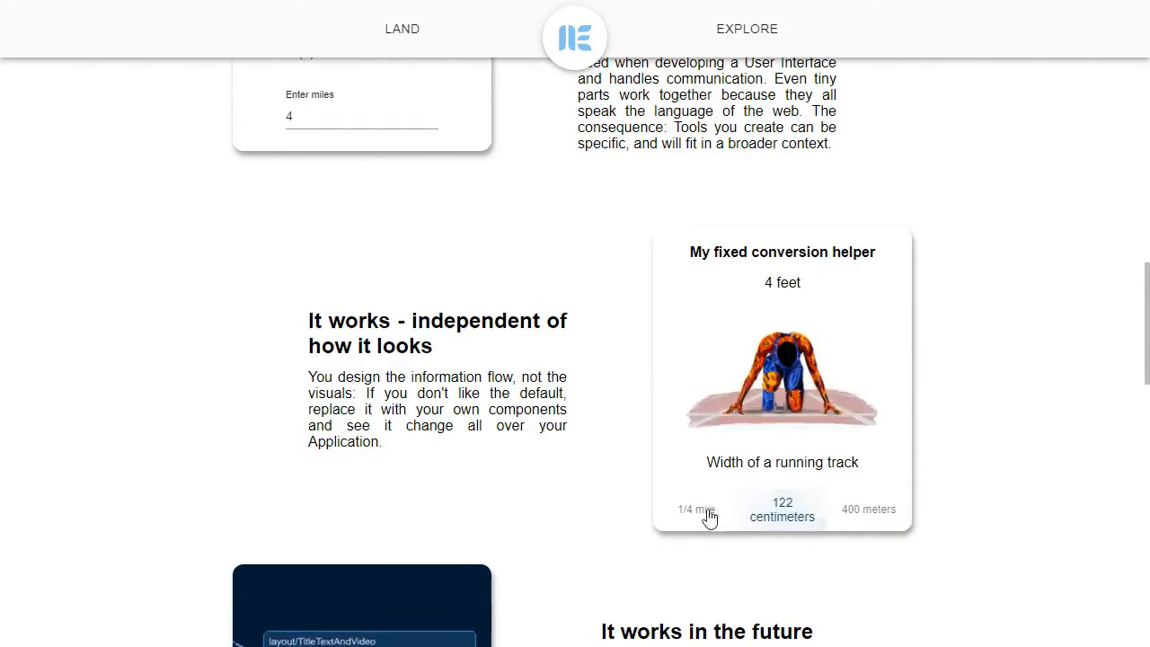
click(706, 512)
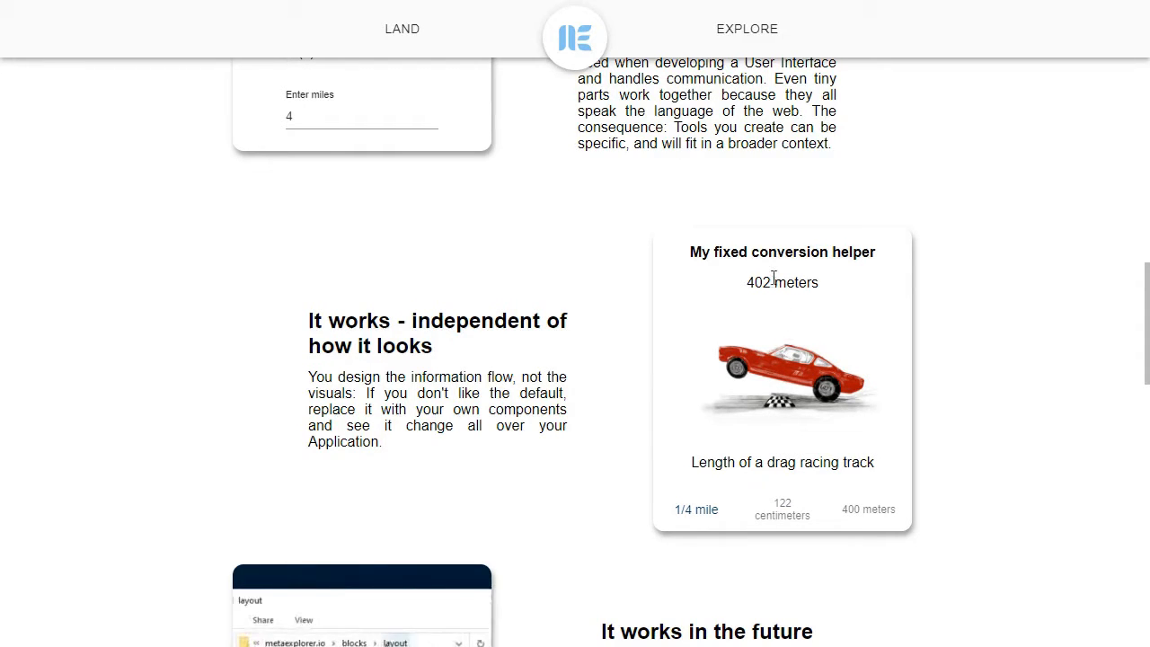
Scroll down to the mailto link form
scroll(773, 278, down, 1)
scroll(804, 239, down, 3)
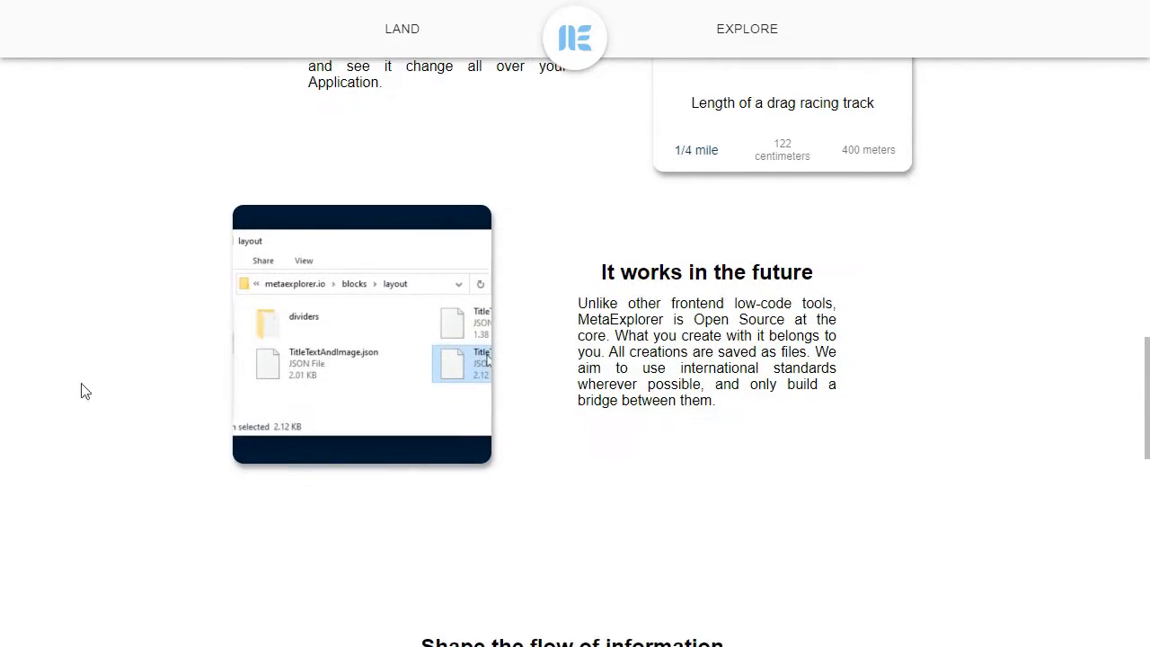
scroll(568, 349, down, 2)
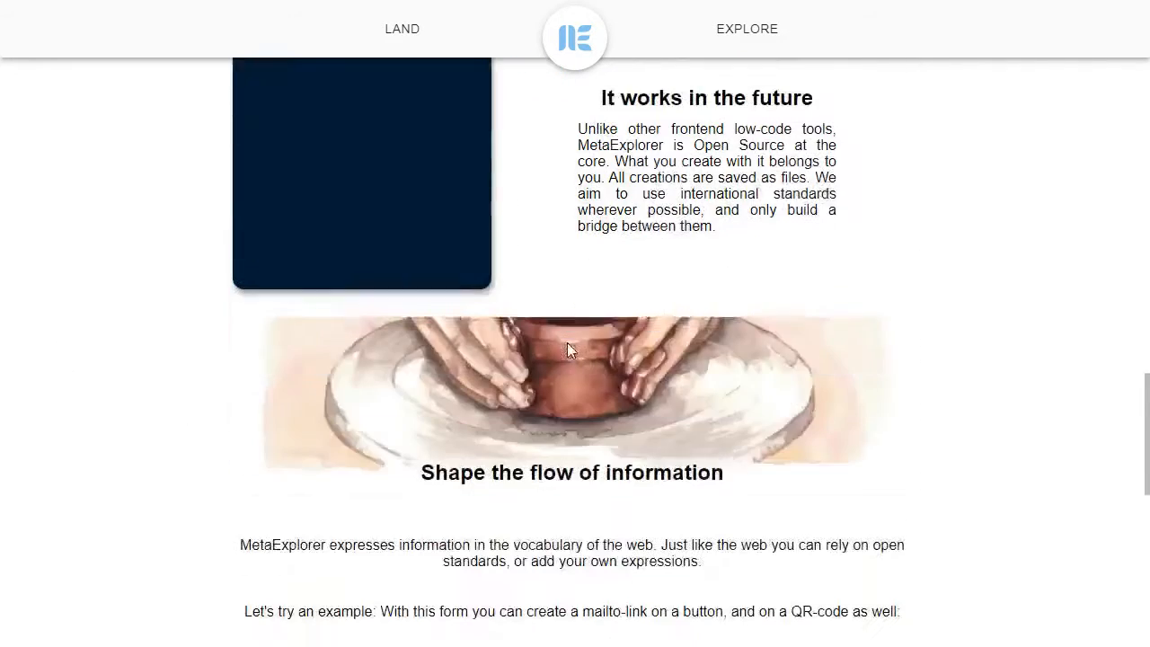
scroll(642, 261, down, 2)
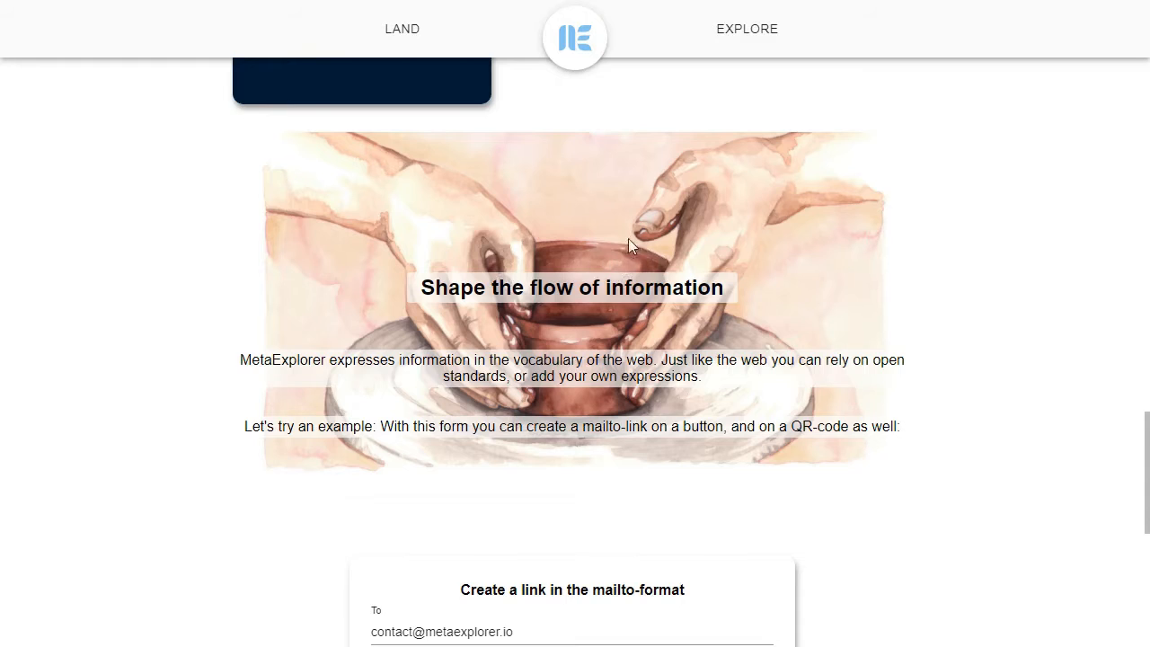
scroll(628, 238, down, 1)
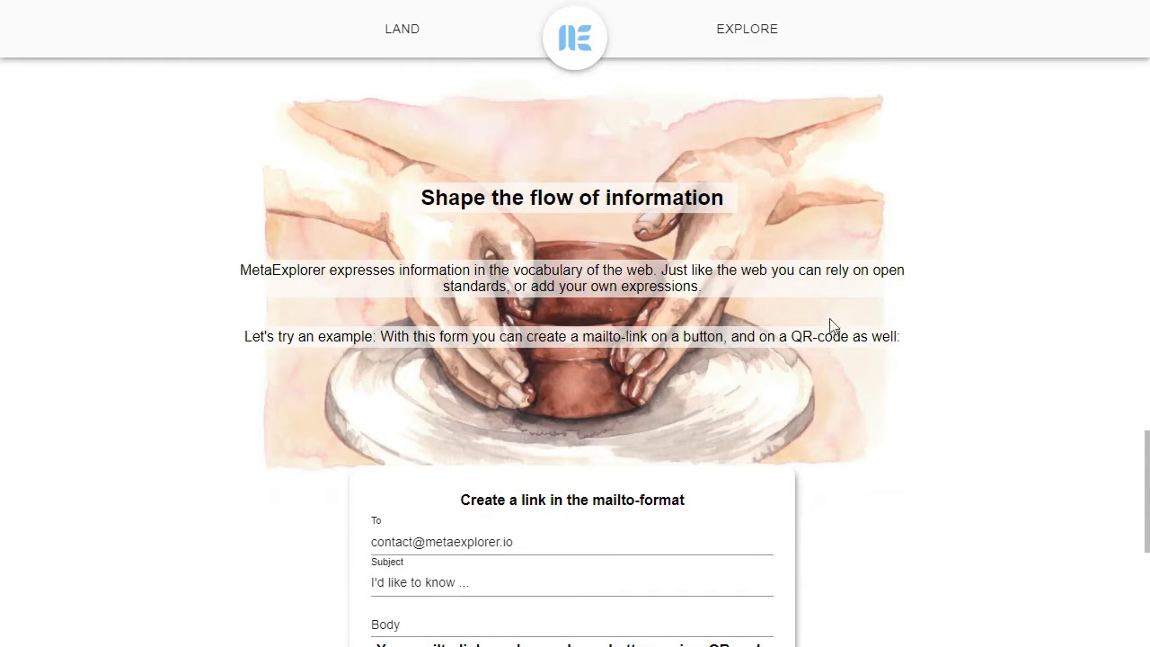
scroll(799, 288, down, 3)
scroll(840, 261, down, 1)
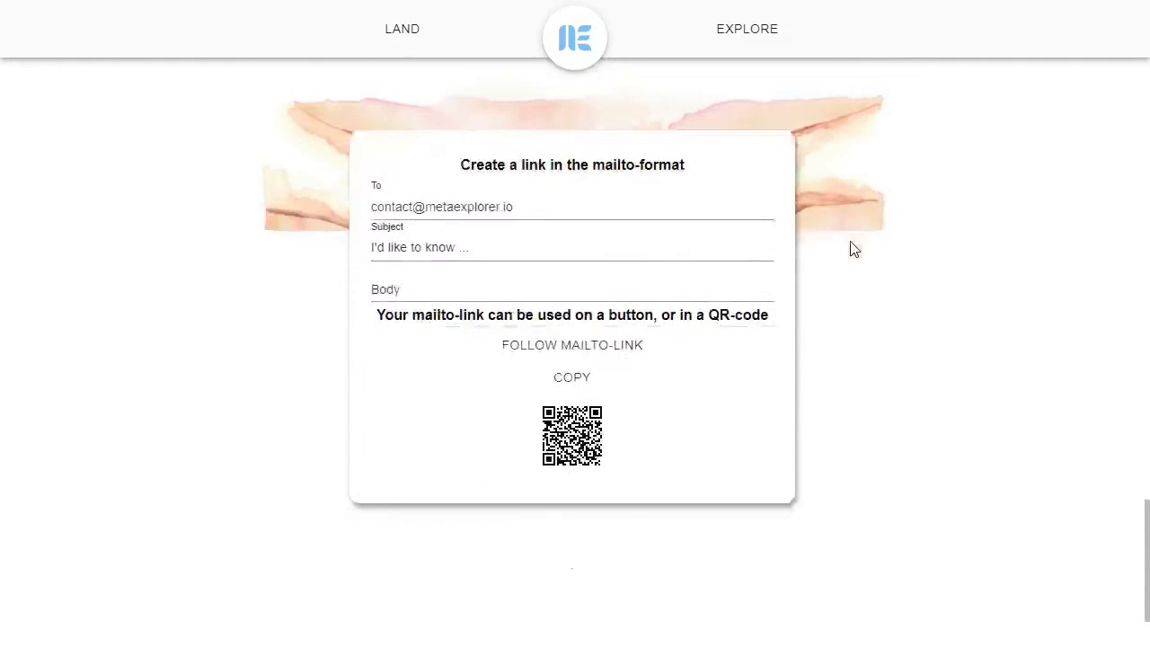
Change the subject to 'I'd like to know more' and the body to 'What is this?'
click(530, 183)
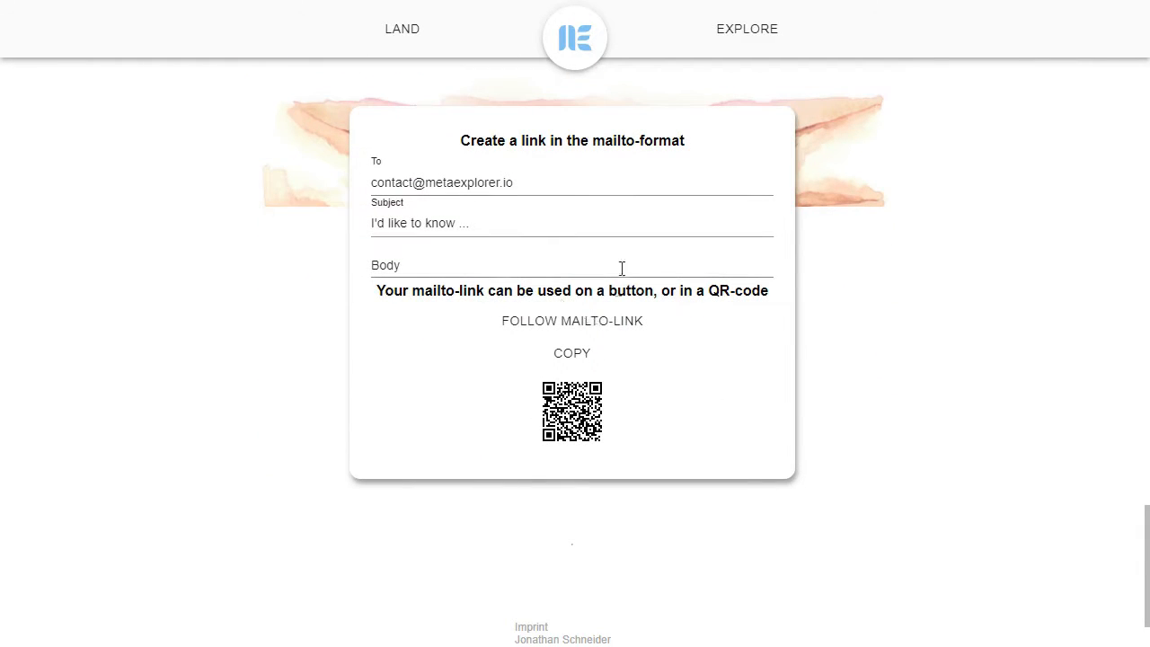
click(553, 264)
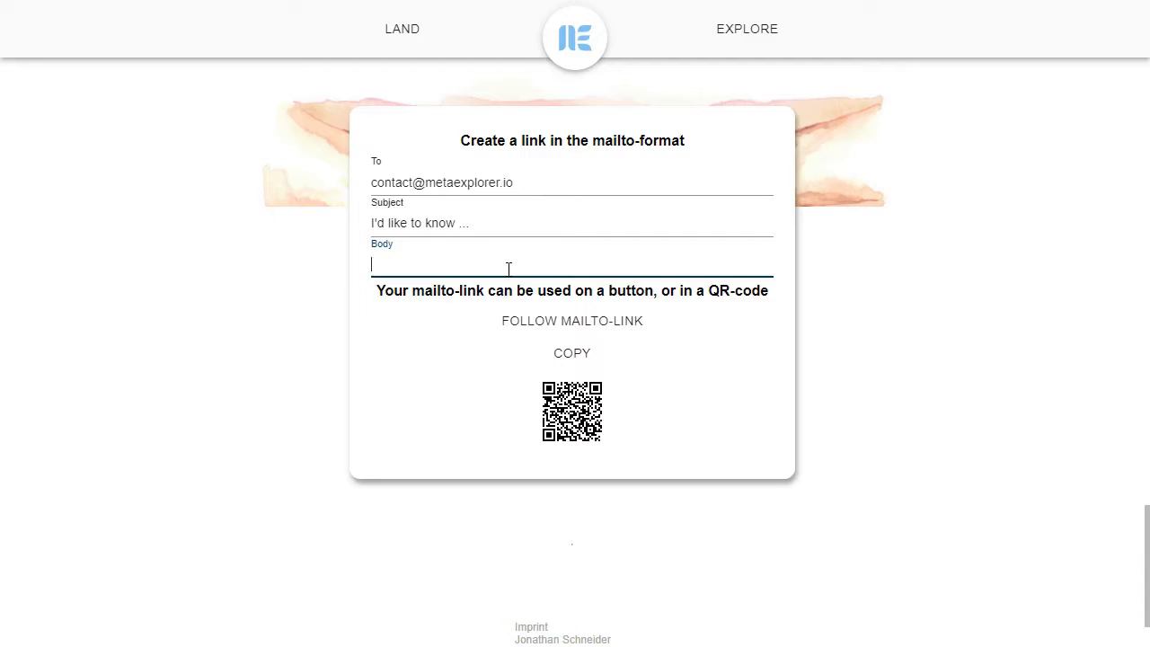
double_click(476, 224)
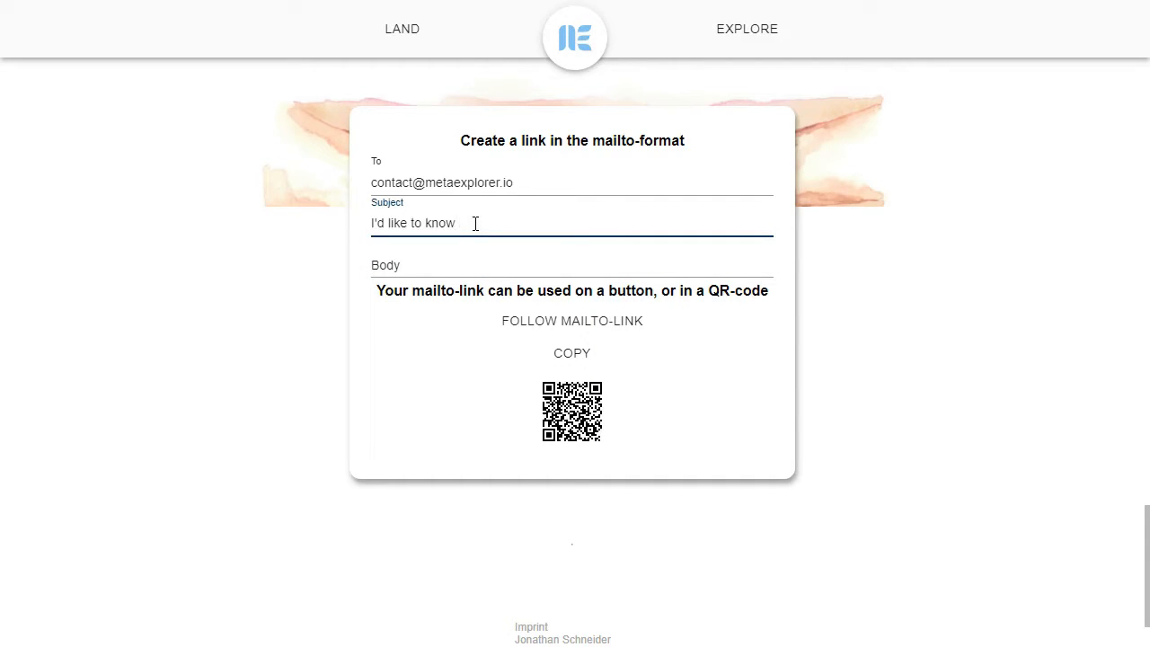
key(Tab)
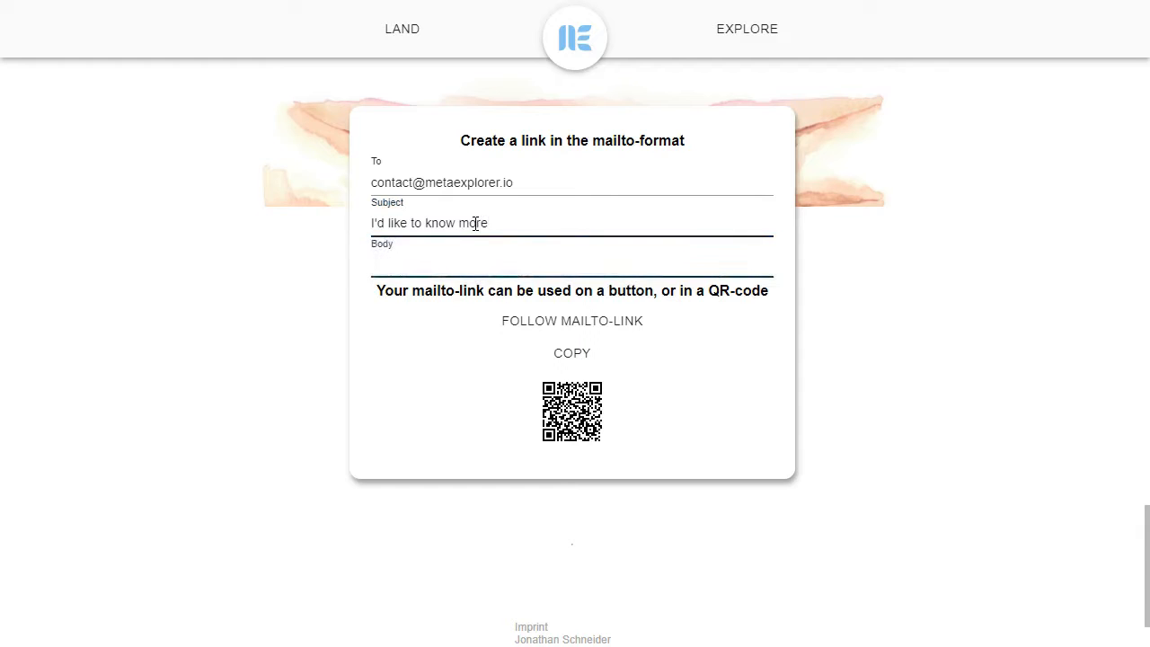
text(What is this?)
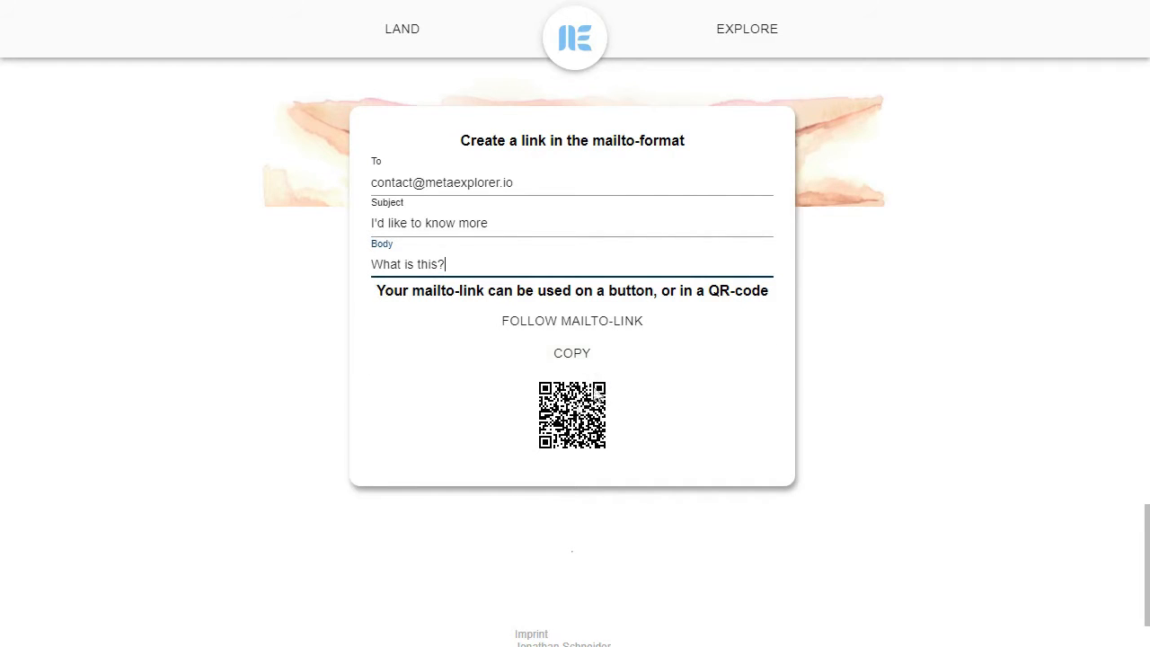
Copy the generated mailto link and exit full screen
click(589, 358)
click(588, 358)
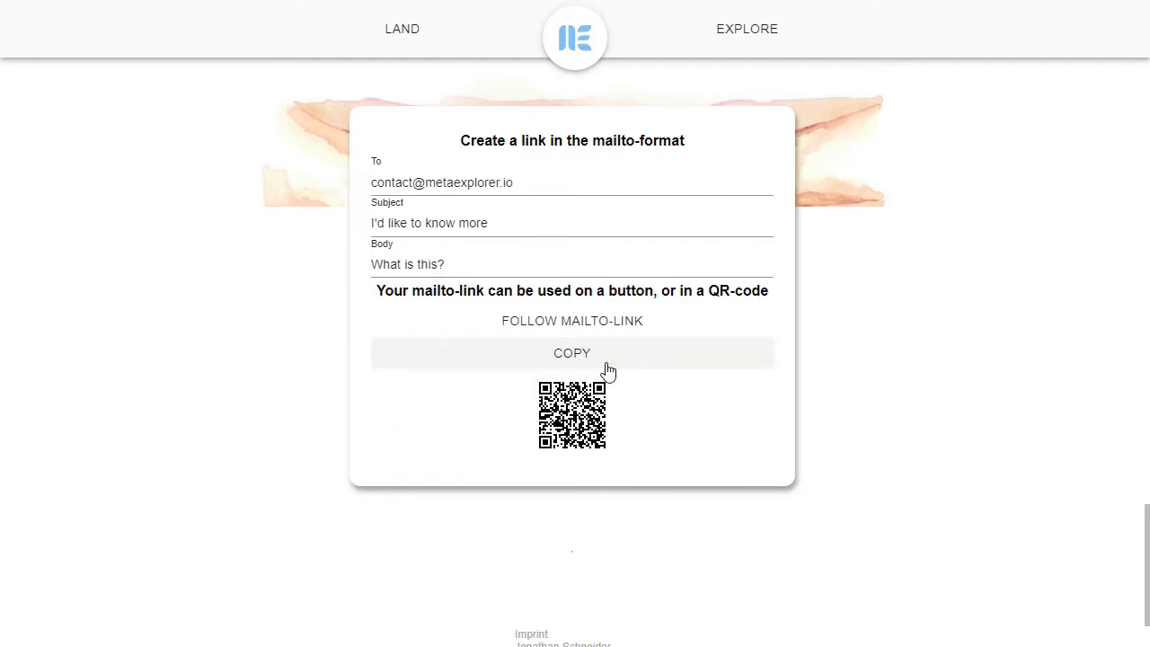
key(F11)
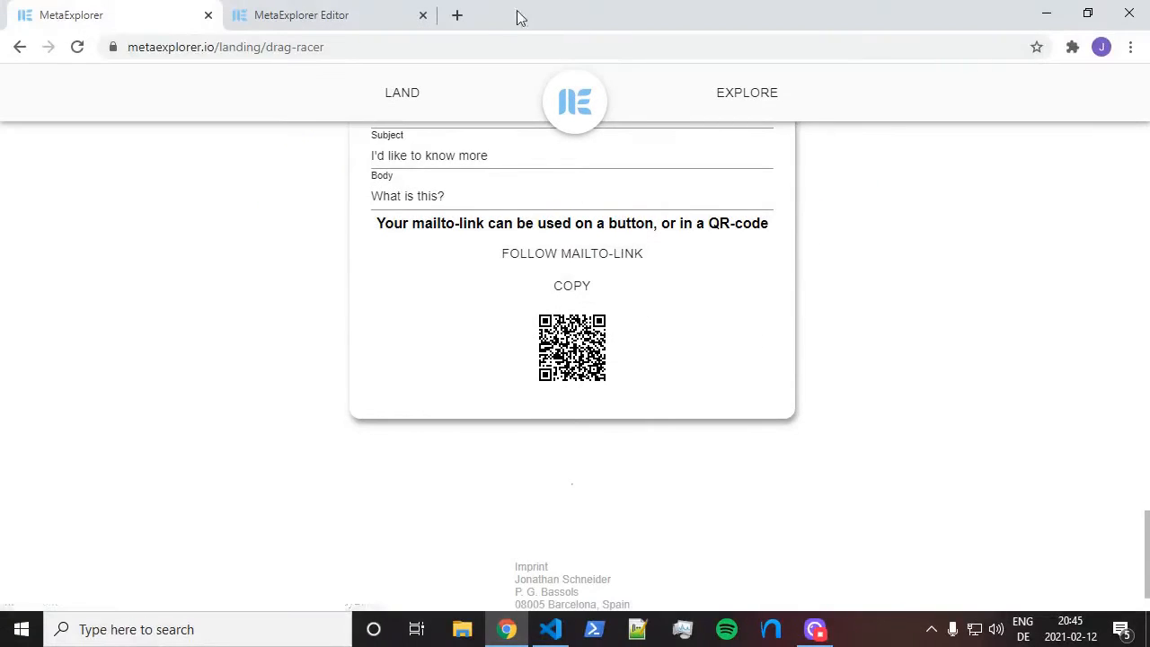
click(458, 15)
key(ctrl+v)
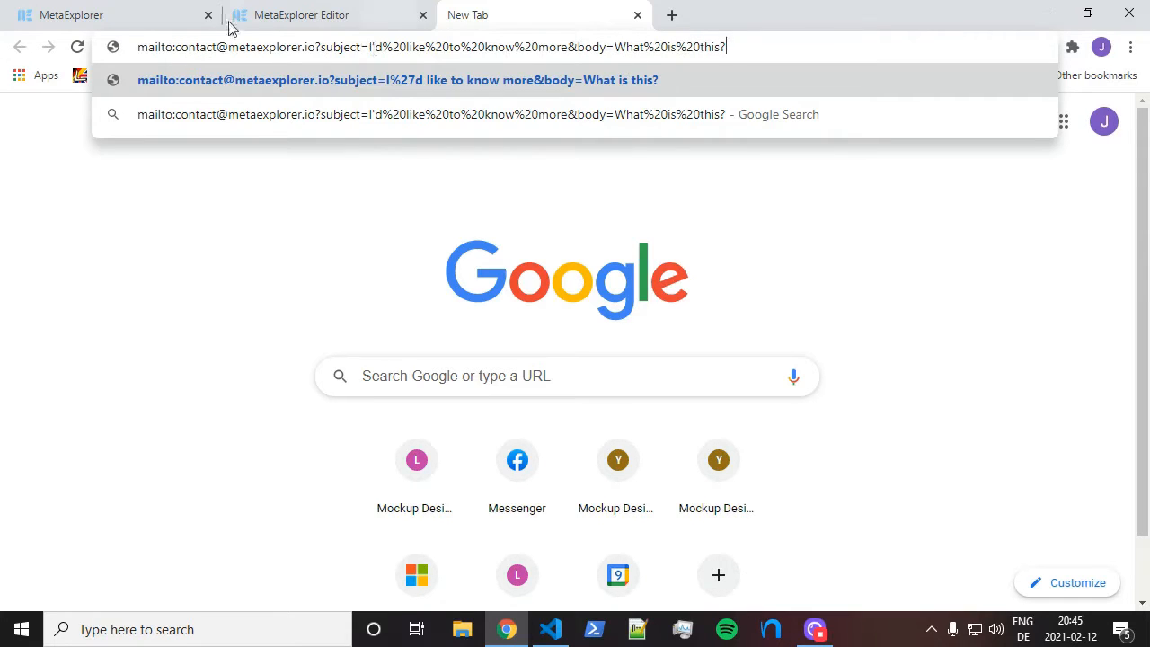
click(638, 15)
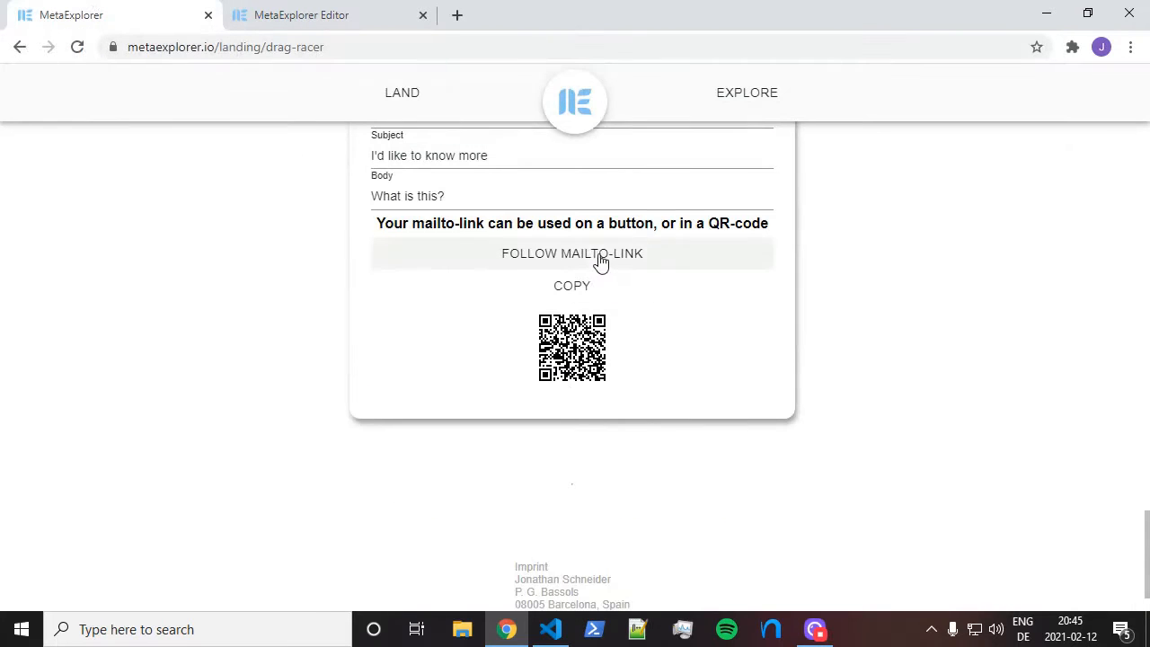
click(600, 264)
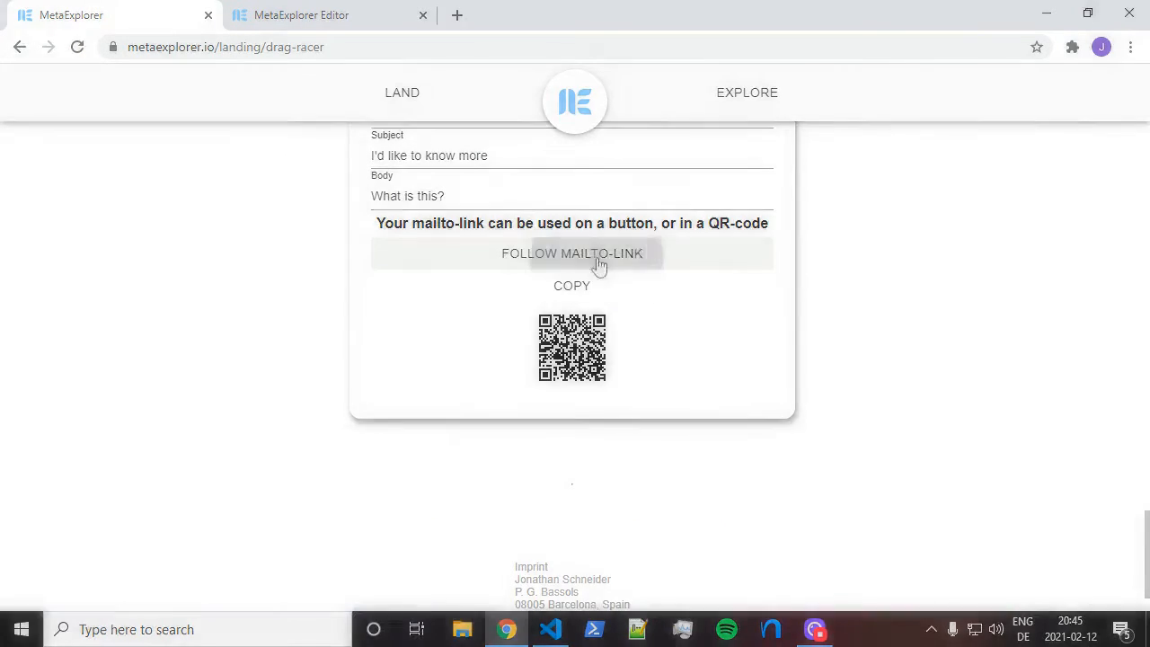
click(1053, 12)
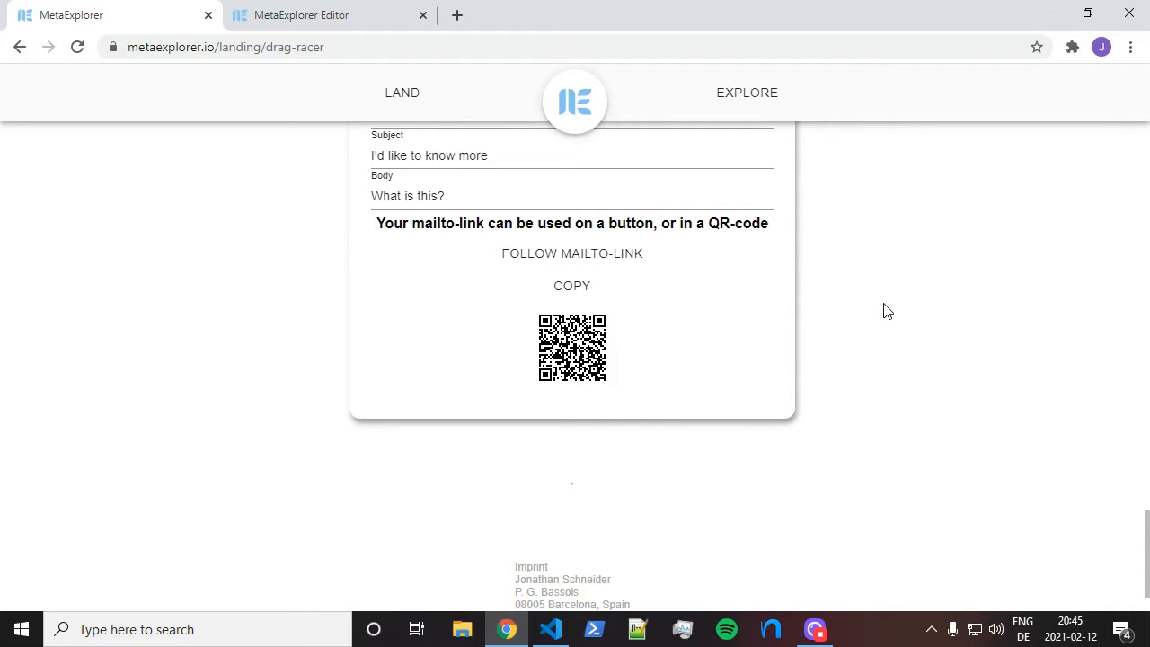
scroll(884, 311, down, 1)
scroll(863, 322, up, 1)
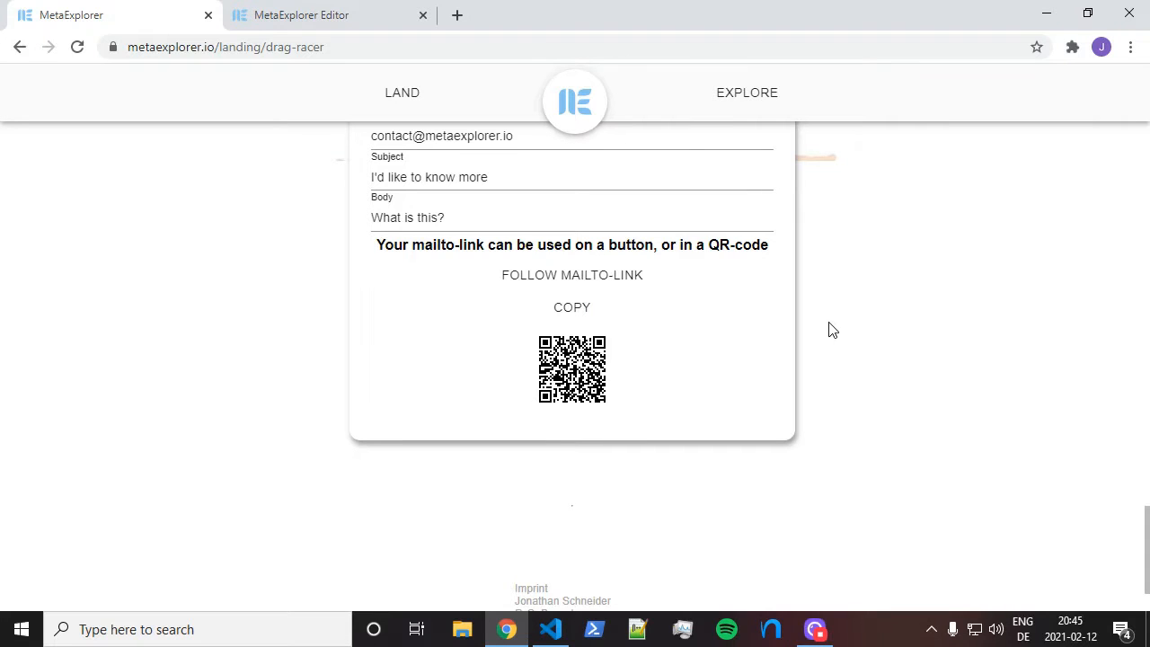
scroll(828, 330, up, 3)
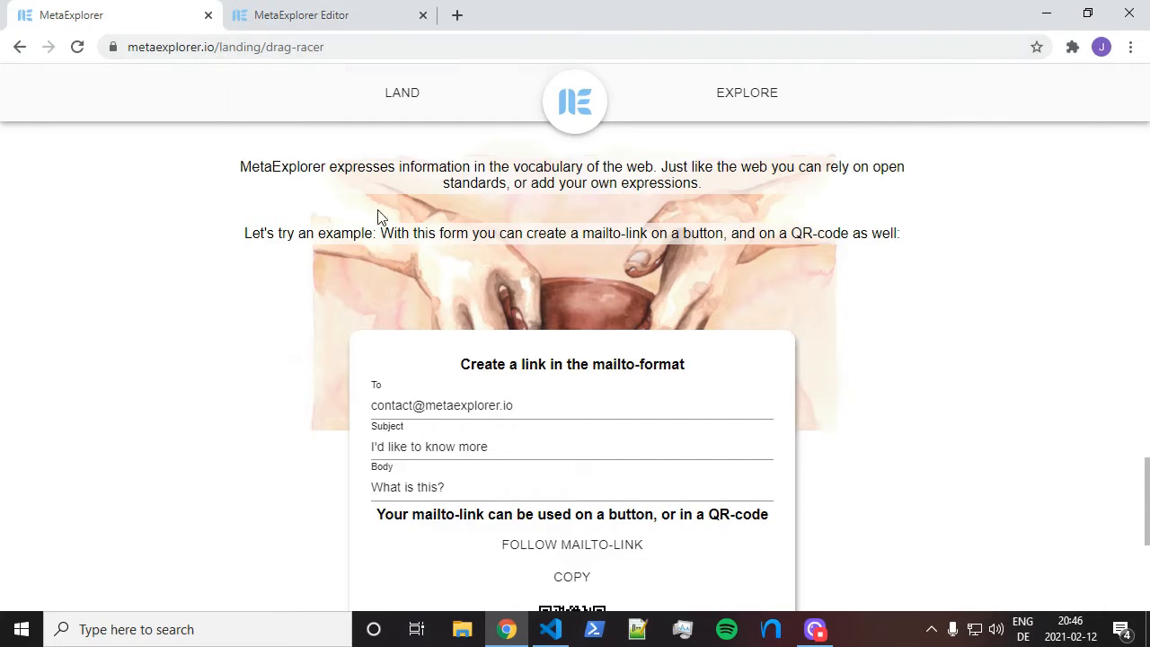
Browse the Explore page's videos and links, then go back to the landing page
click(689, 108)
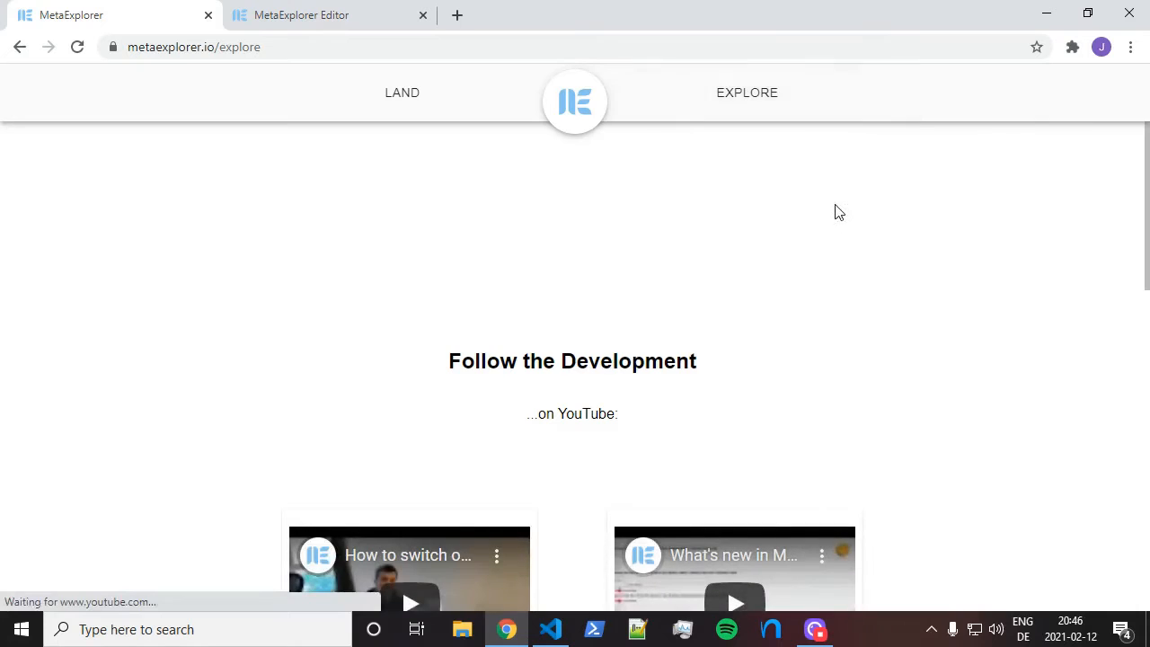
scroll(832, 206, down, 3)
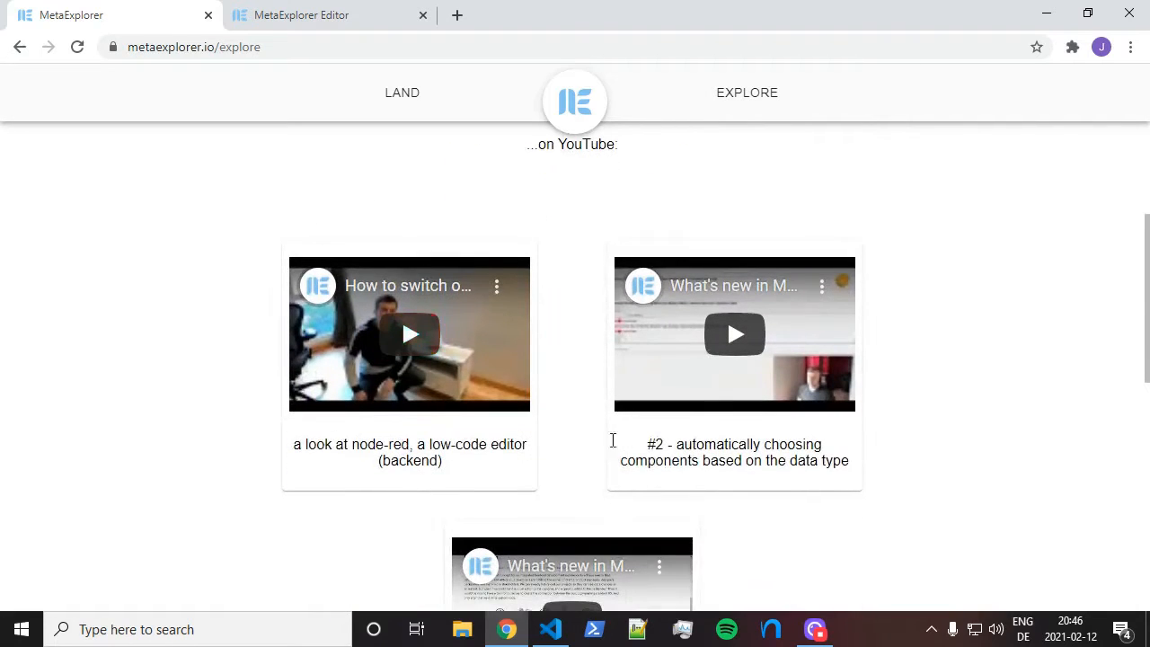
scroll(986, 329, down, 3)
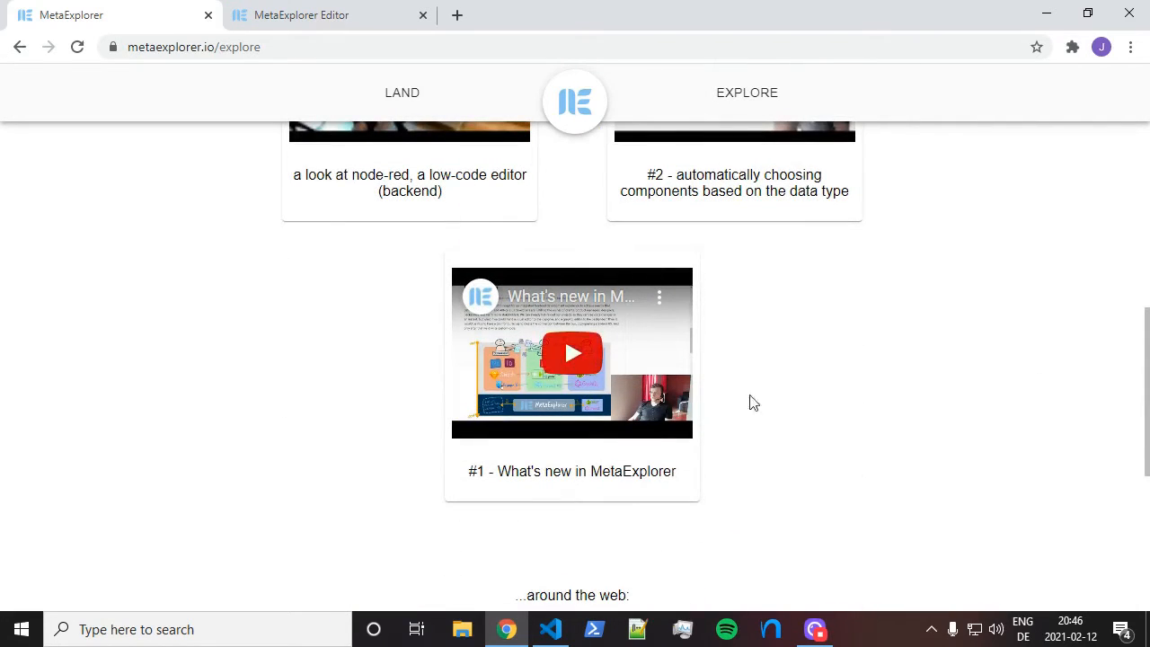
scroll(813, 305, down, 4)
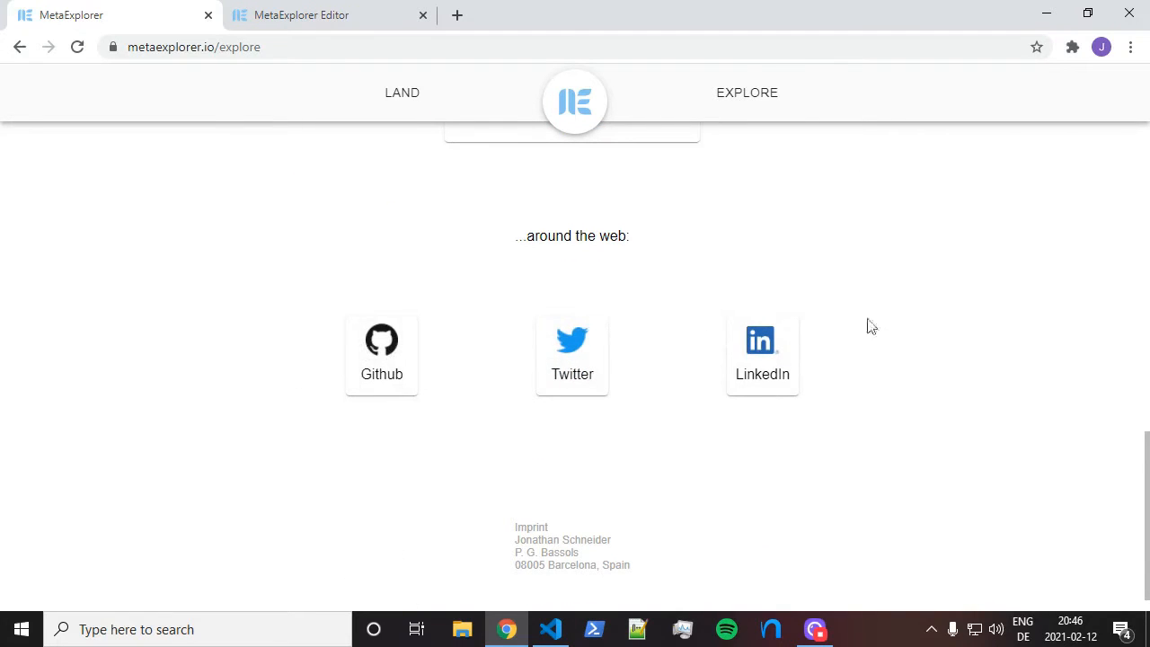
scroll(829, 312, up, 9)
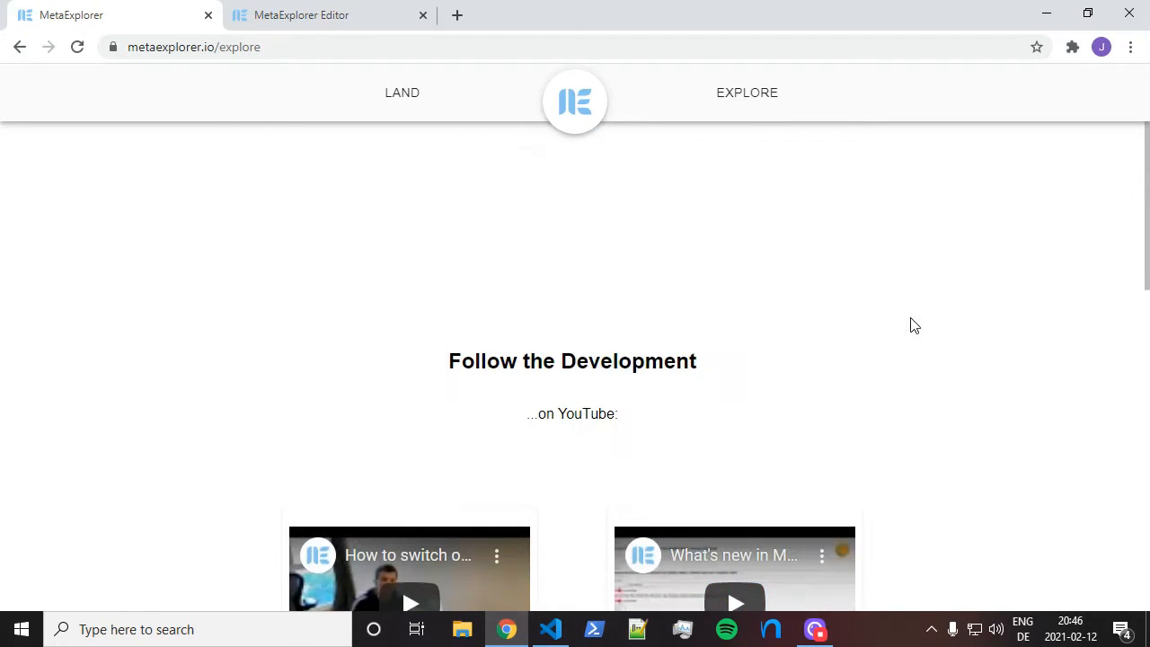
click(504, 109)
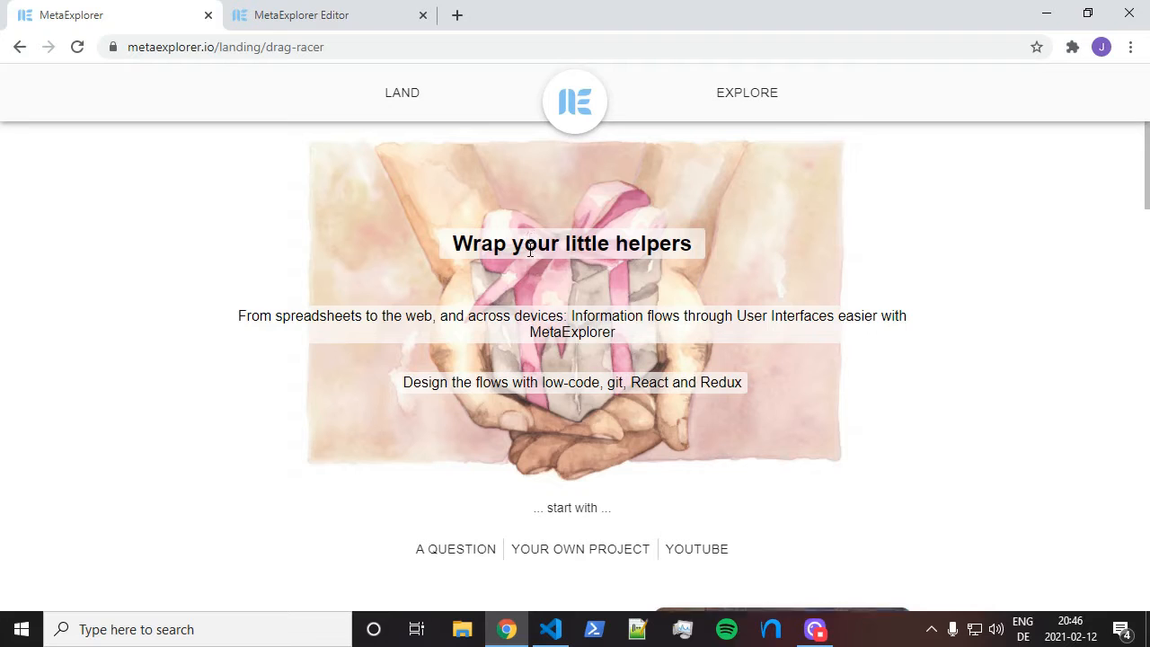
scroll(531, 251, down, 1)
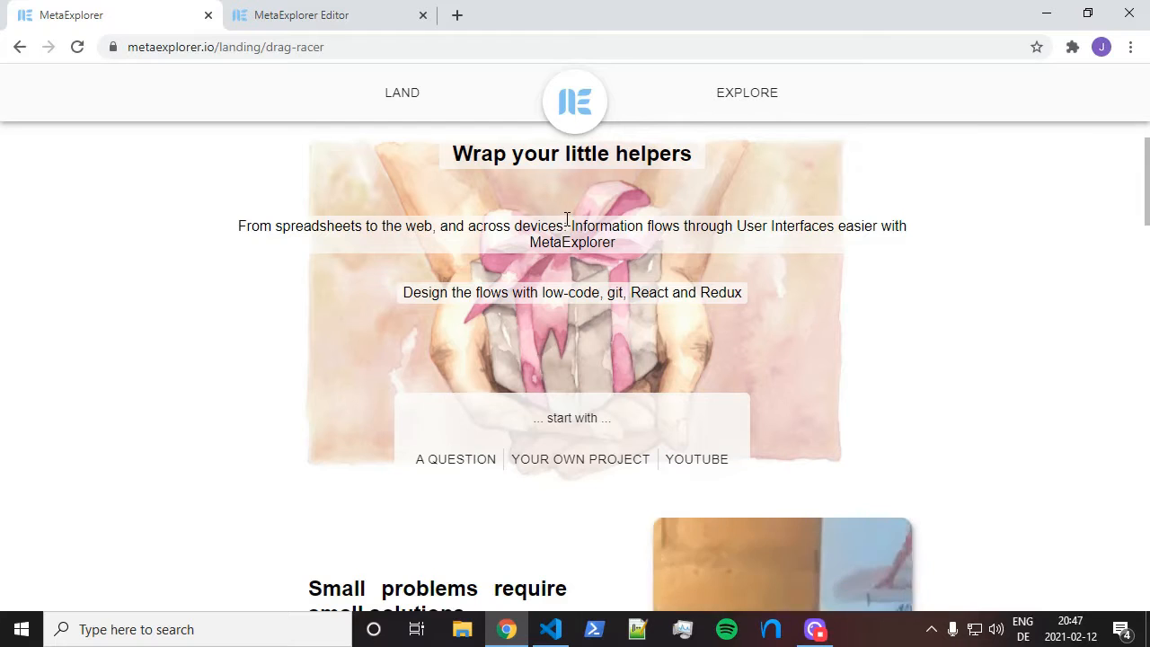
scroll(584, 249, down, 1)
scroll(584, 249, down, 1)
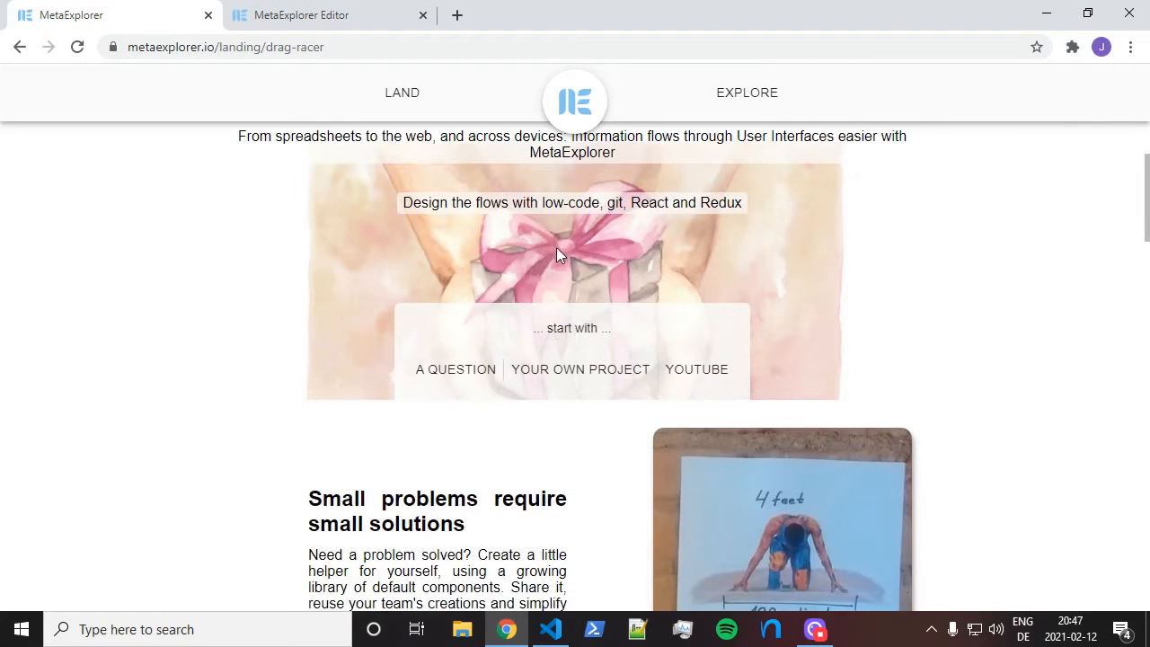
scroll(557, 249, down, 2)
scroll(557, 305, down, 5)
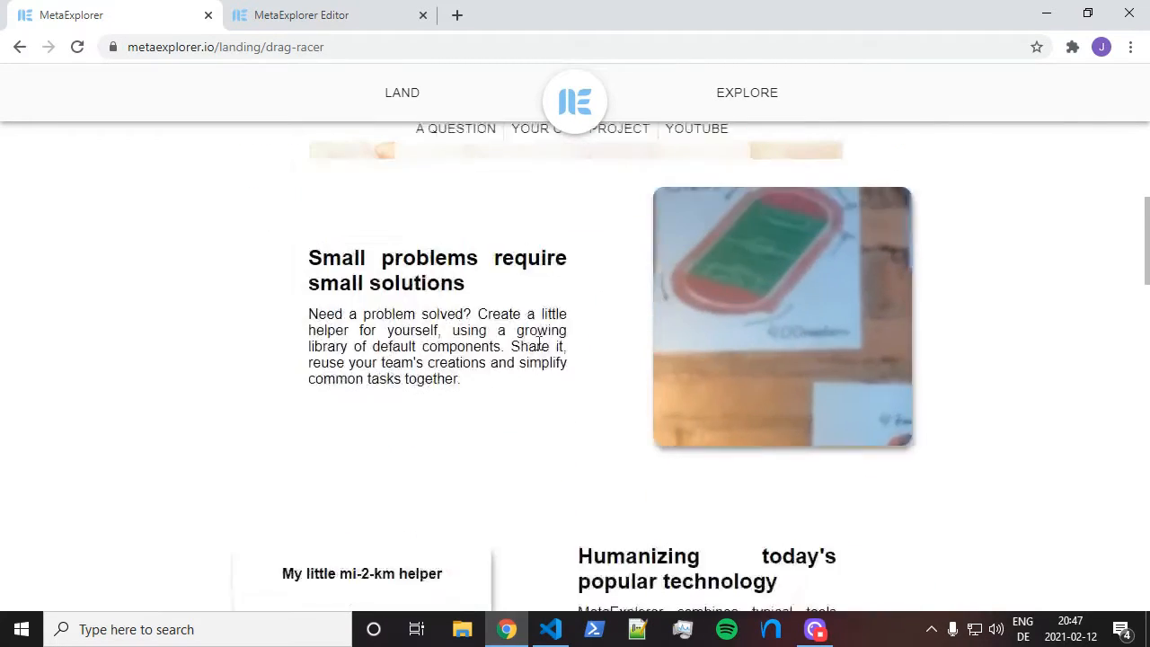
scroll(570, 357, down, 4)
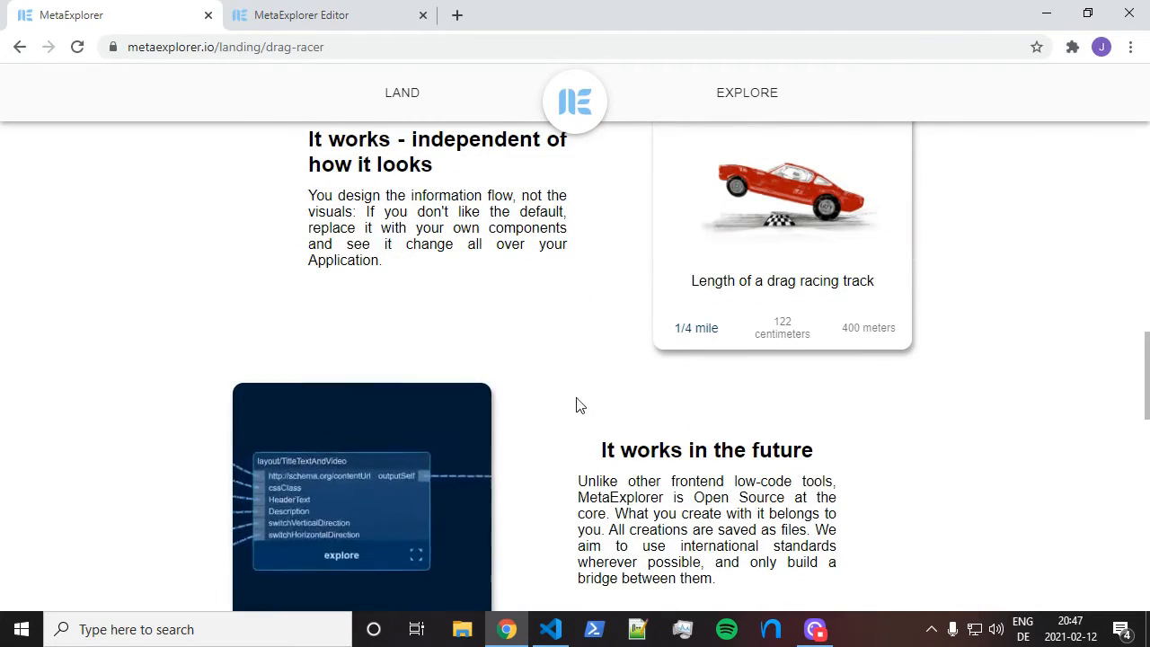
scroll(569, 402, down, 9)
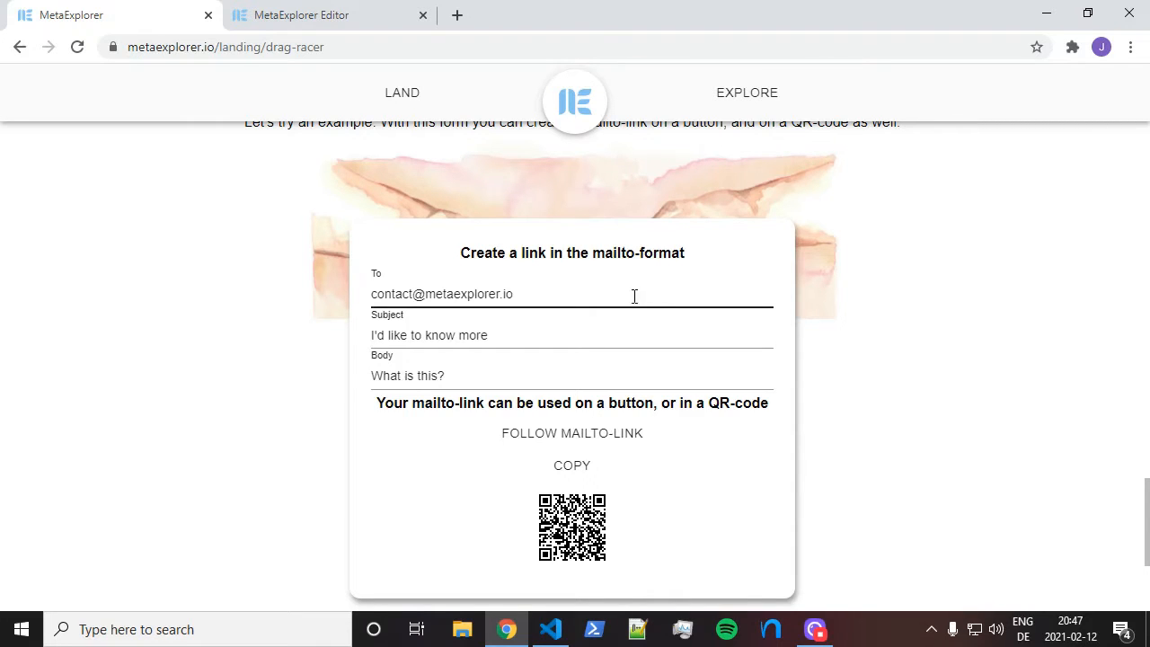
Switch to the MetaExplorer Editor tab at localhost:3011
click(323, 15)
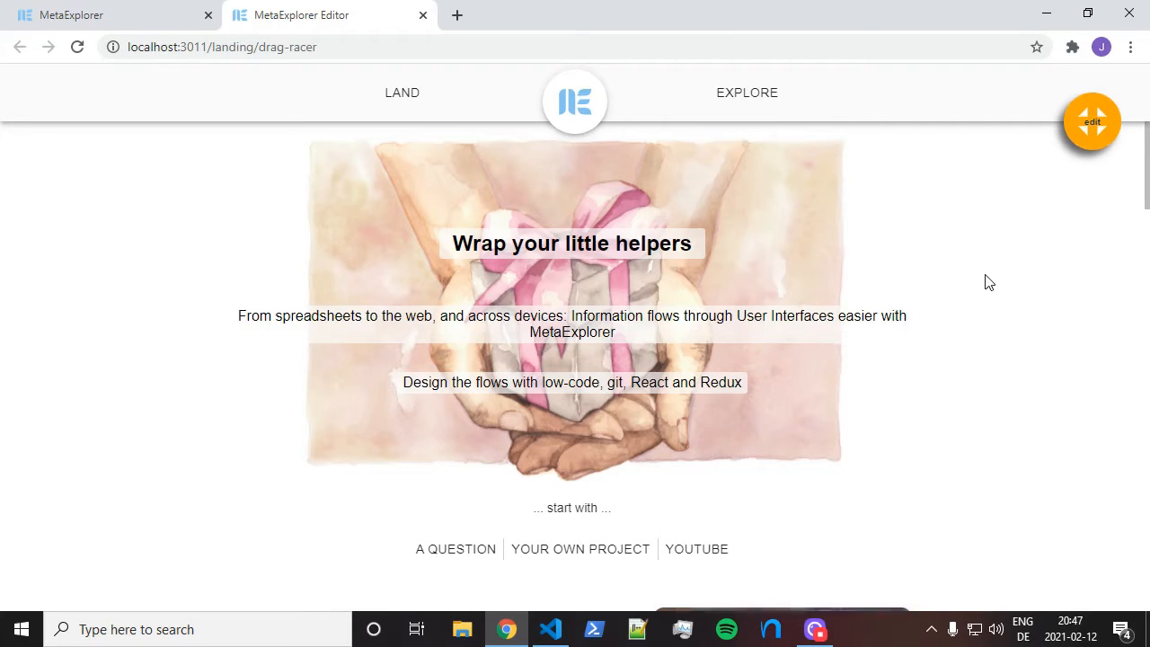
Open the sitewide/navigation/index block graph with the phone preview placed to its right
click(1097, 126)
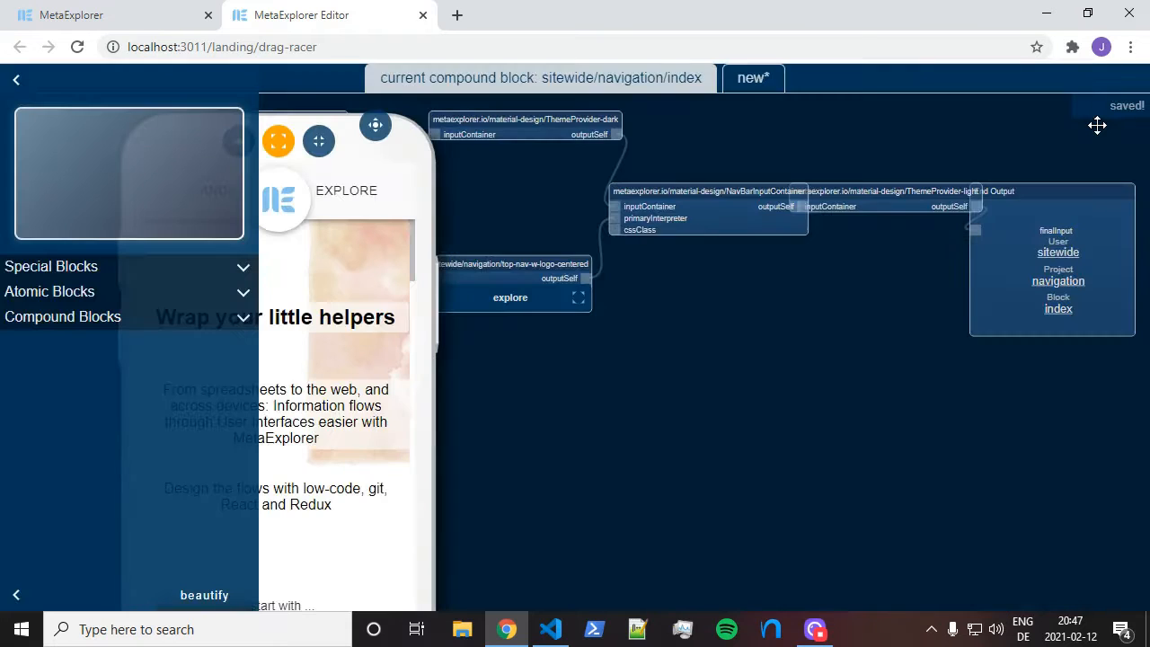
drag(376, 125, 1061, 123)
key(F11)
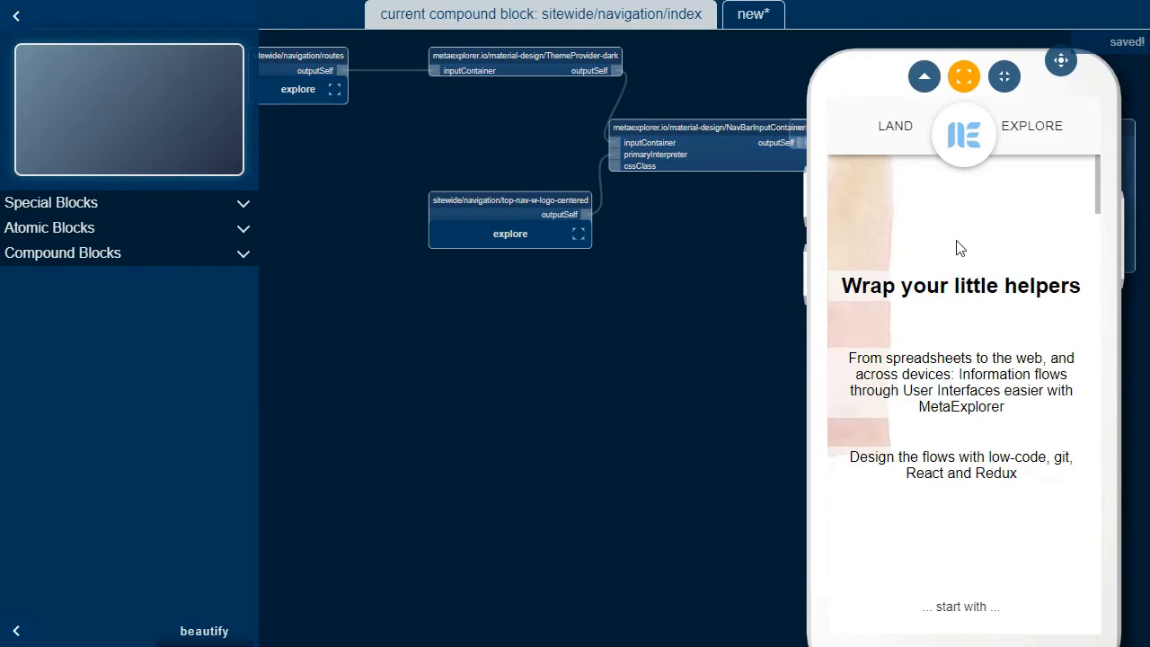
scroll(979, 244, down, 1)
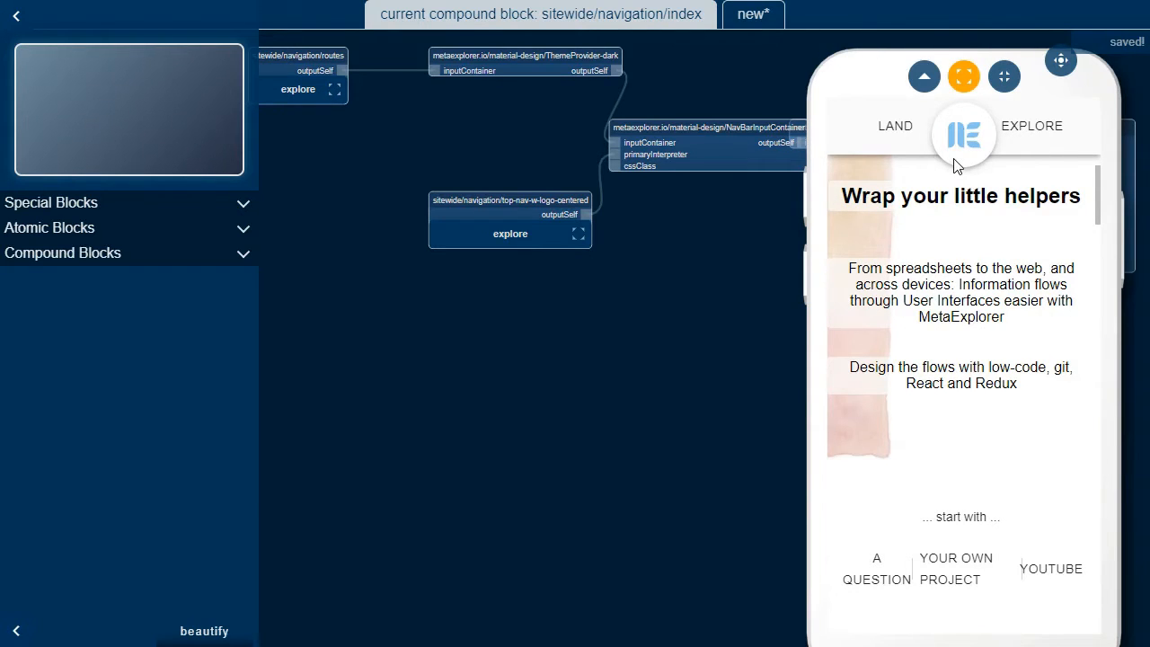
key(F11)
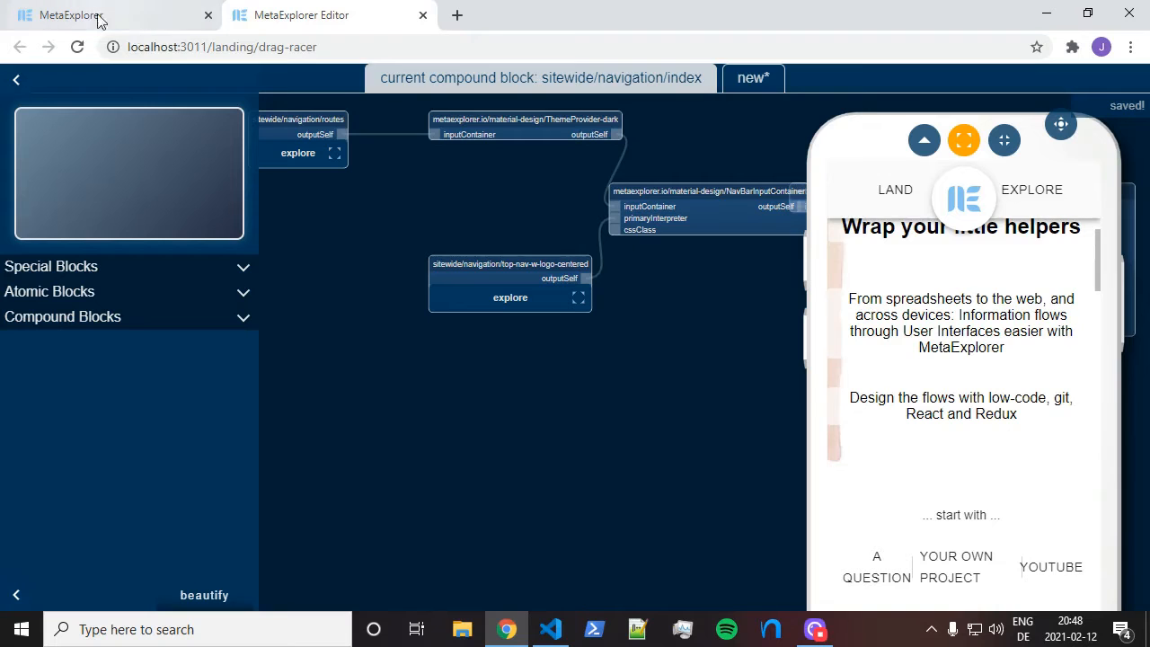
Load hemingwayapp.com in a new browser tab
click(457, 15)
text(hemi)
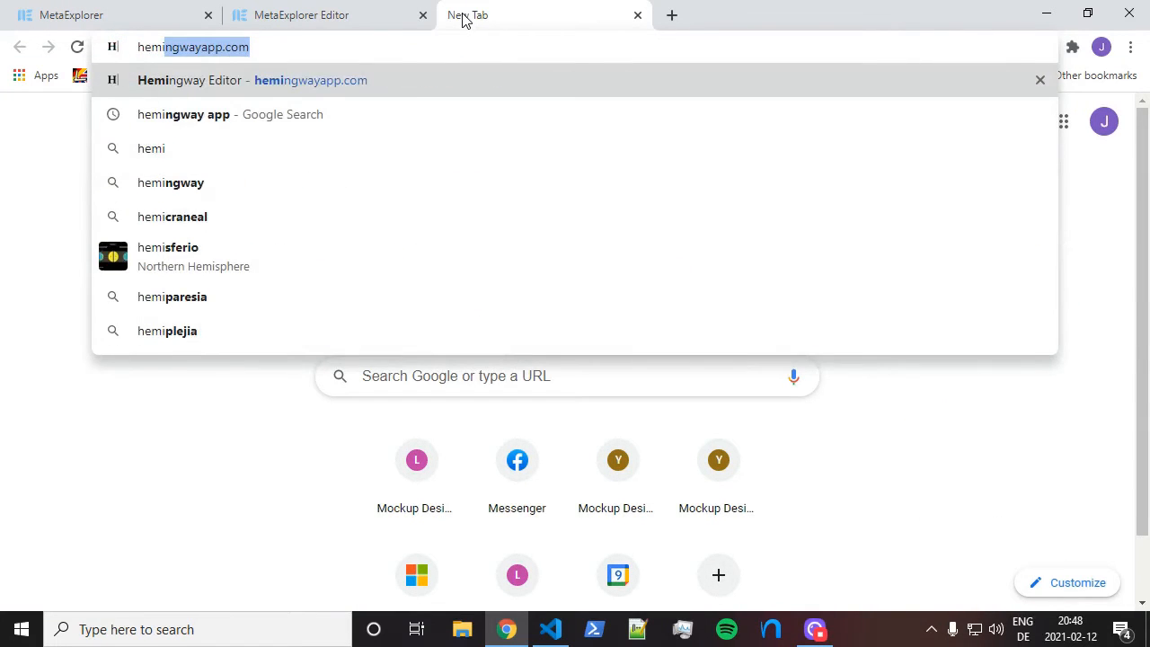
key(Return)
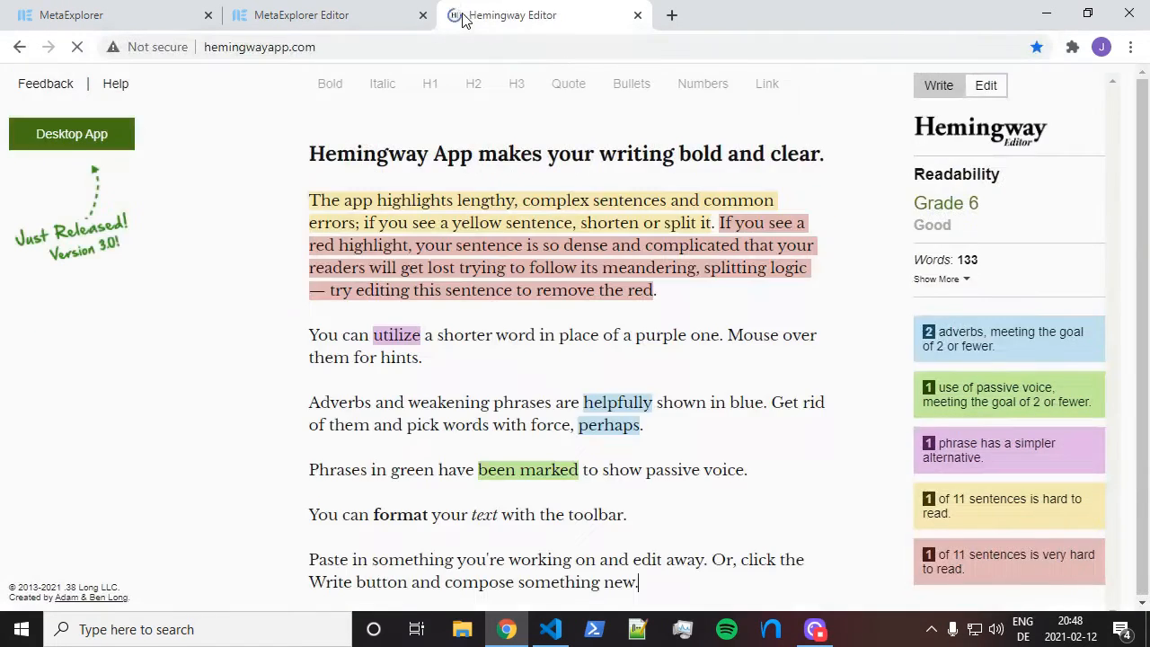
Copy the drag-racer landing page's text
click(99, 15)
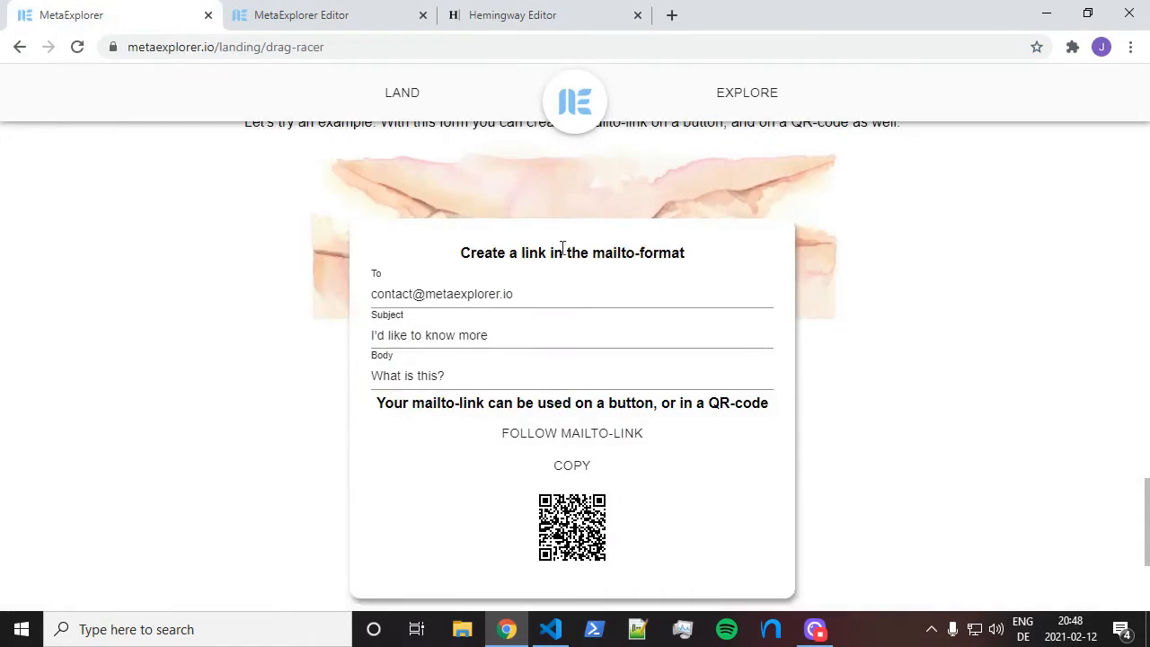
scroll(557, 249, up, 5)
scroll(904, 477, down, 2)
drag(902, 394, 452, 235)
scroll(603, 272, up, 15)
Replace Hemingway's demo text with the pasted landing-page copy
click(454, 16)
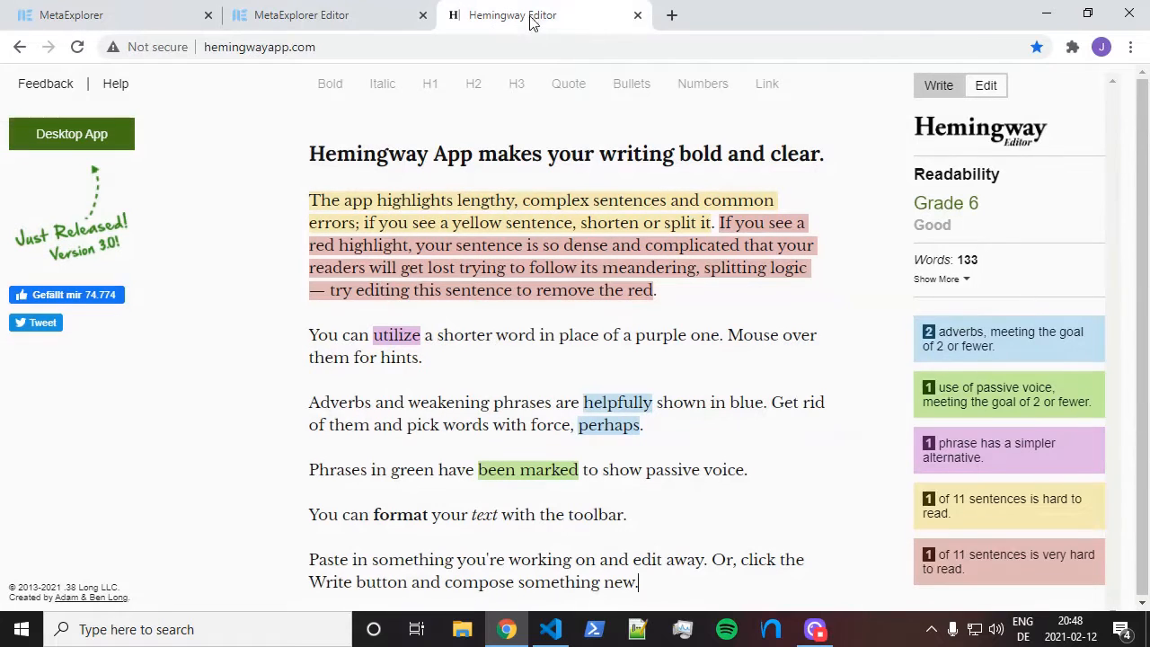
click(486, 201)
key(ctrl+a)
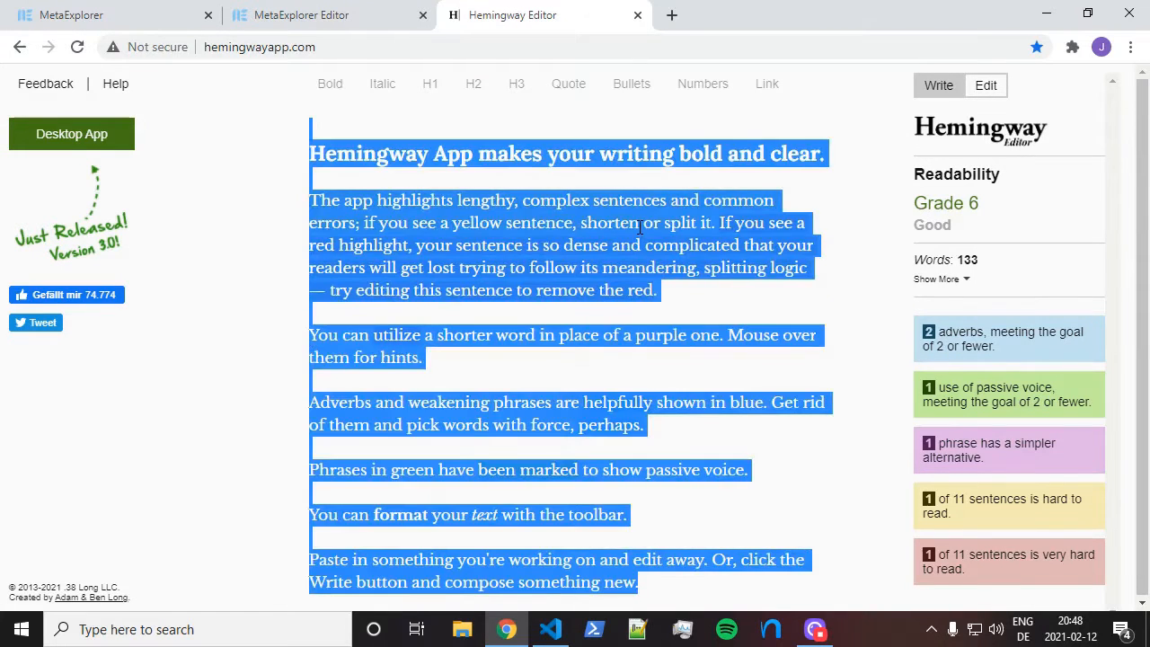
key(ctrl+v)
scroll(675, 244, up, 3)
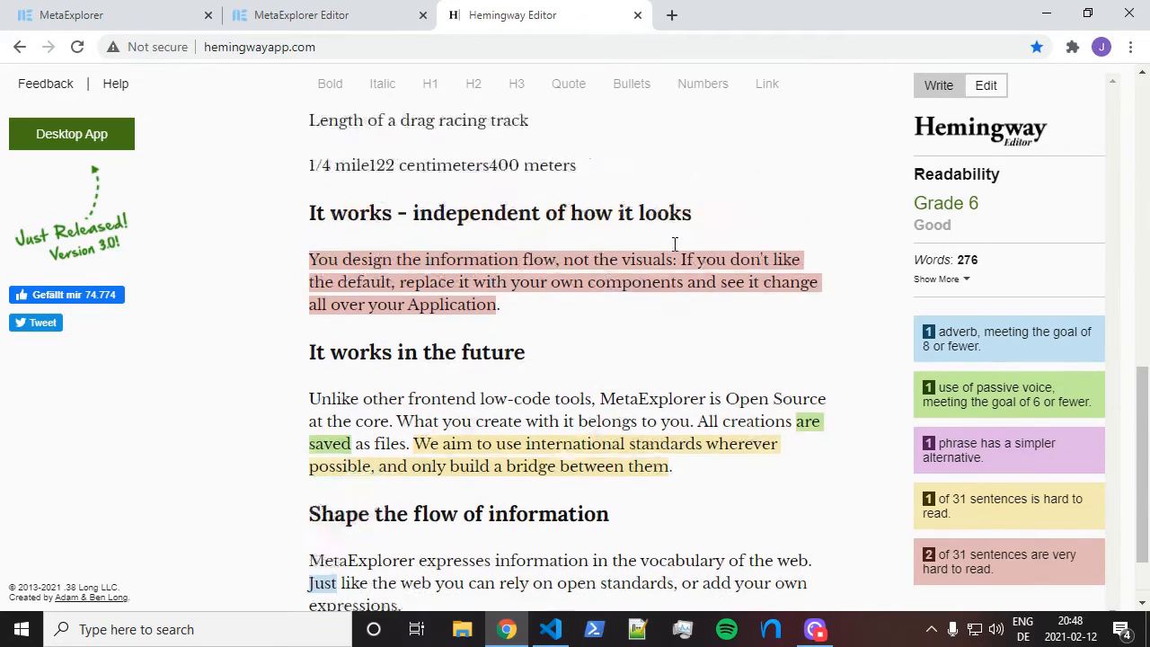
drag(1137, 308, 1137, 86)
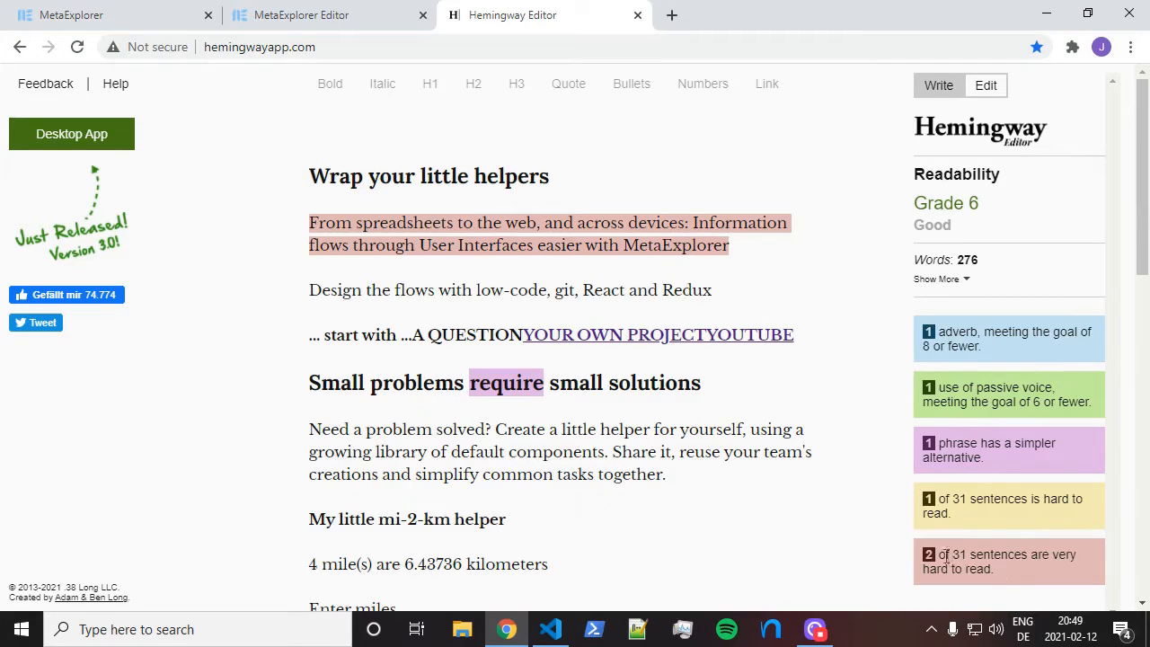
Accept 'need' in place of 'require' and scroll through the highlighted text
mouse_move(487, 380)
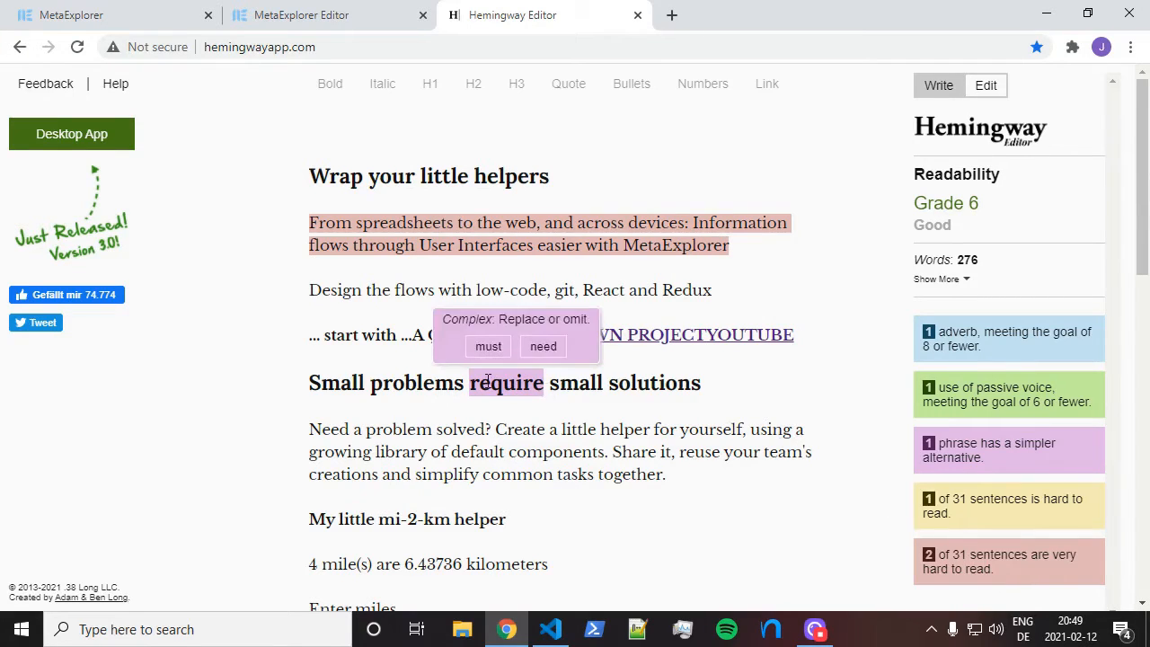
click(543, 349)
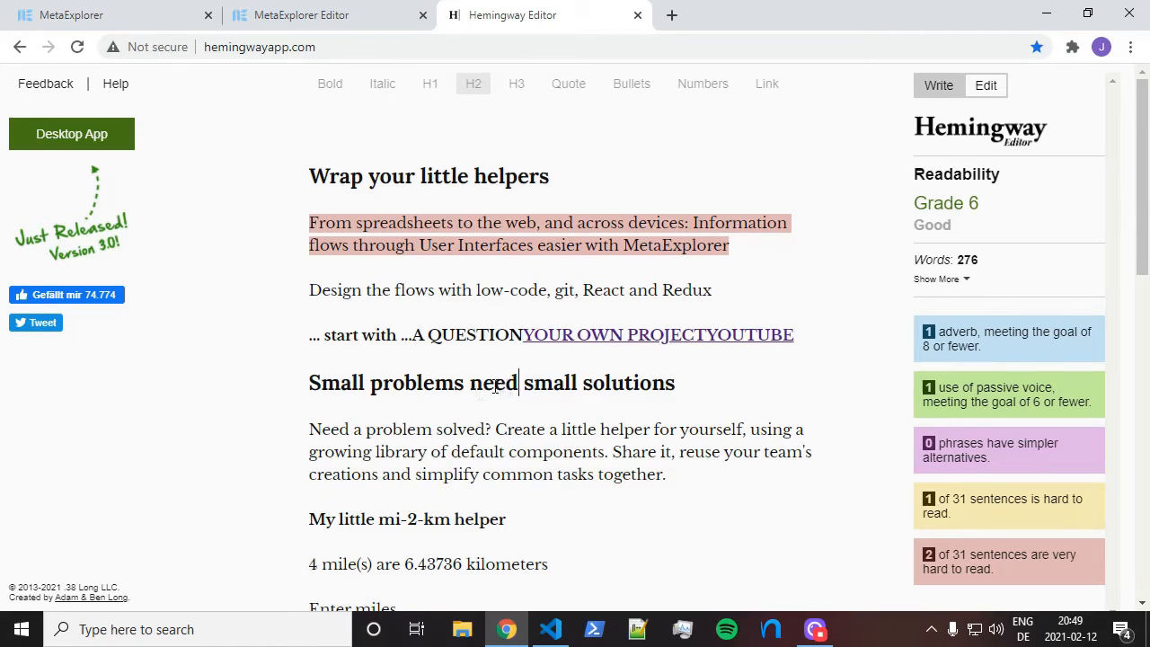
scroll(495, 386, down, 3)
scroll(509, 207, down, 2)
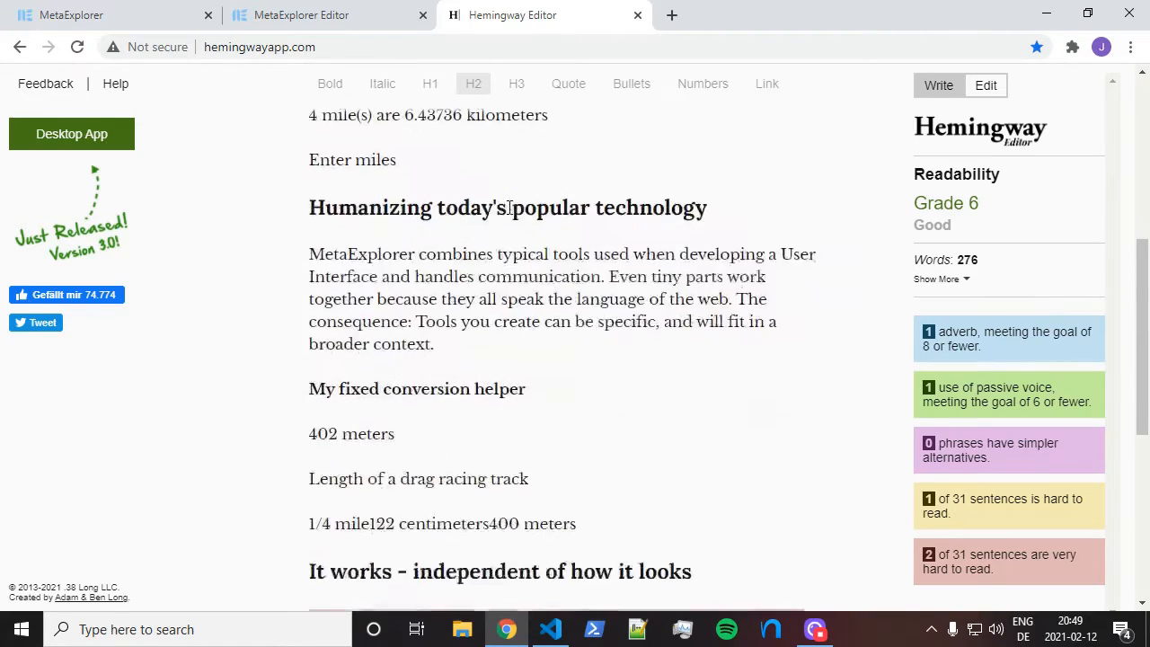
scroll(582, 236, down, 3)
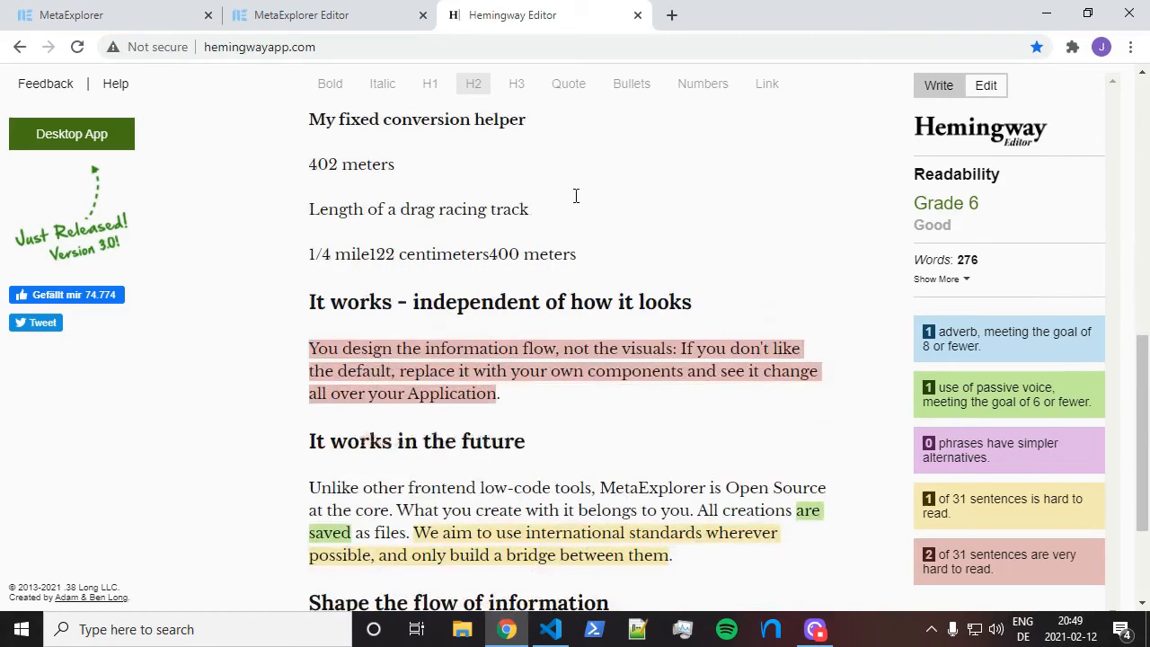
scroll(578, 178, down, 2)
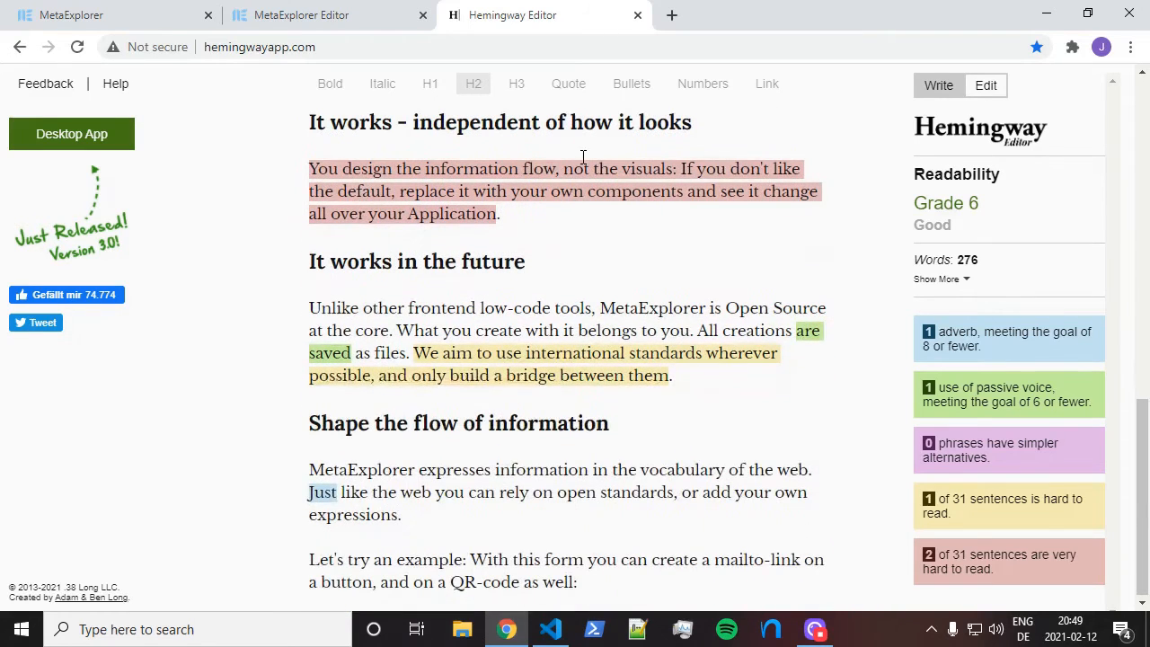
scroll(447, 157, up, 1)
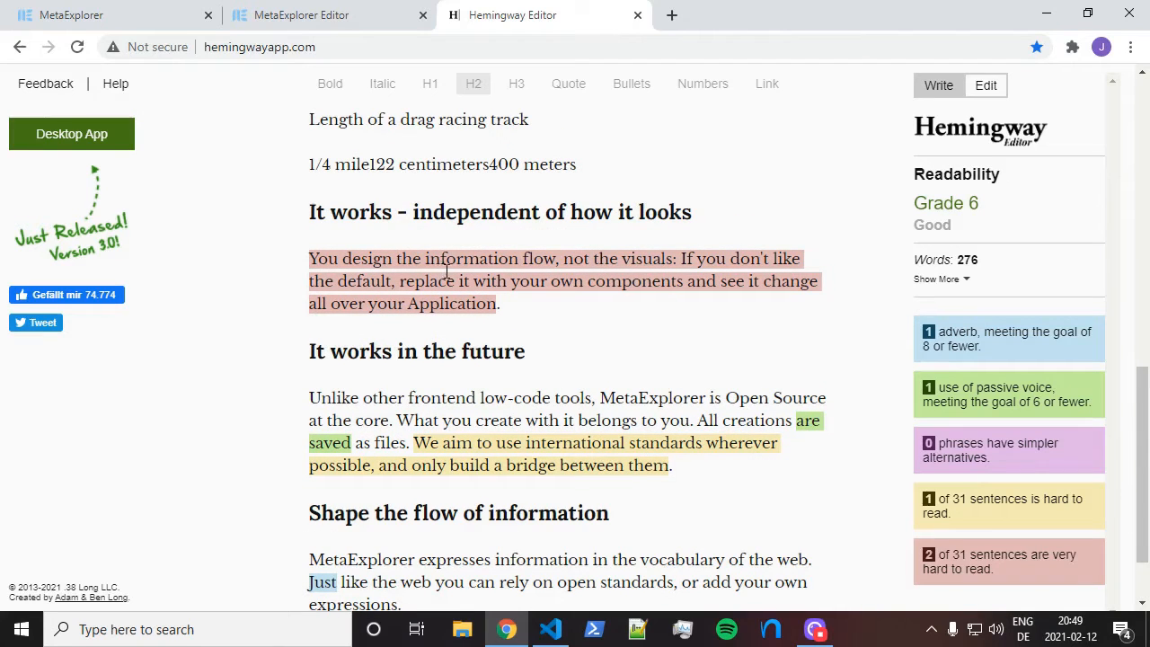
scroll(455, 273, down, 1)
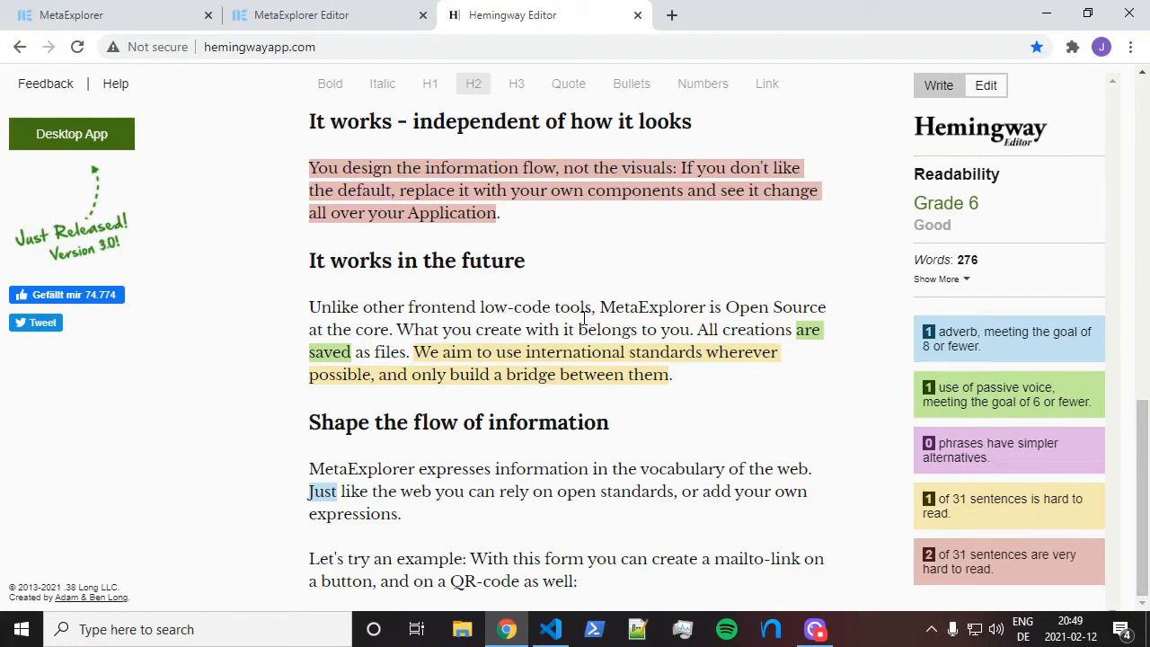
Scroll back to the top and select the 'Wrap your little helpers' heading
scroll(584, 318, up, 3)
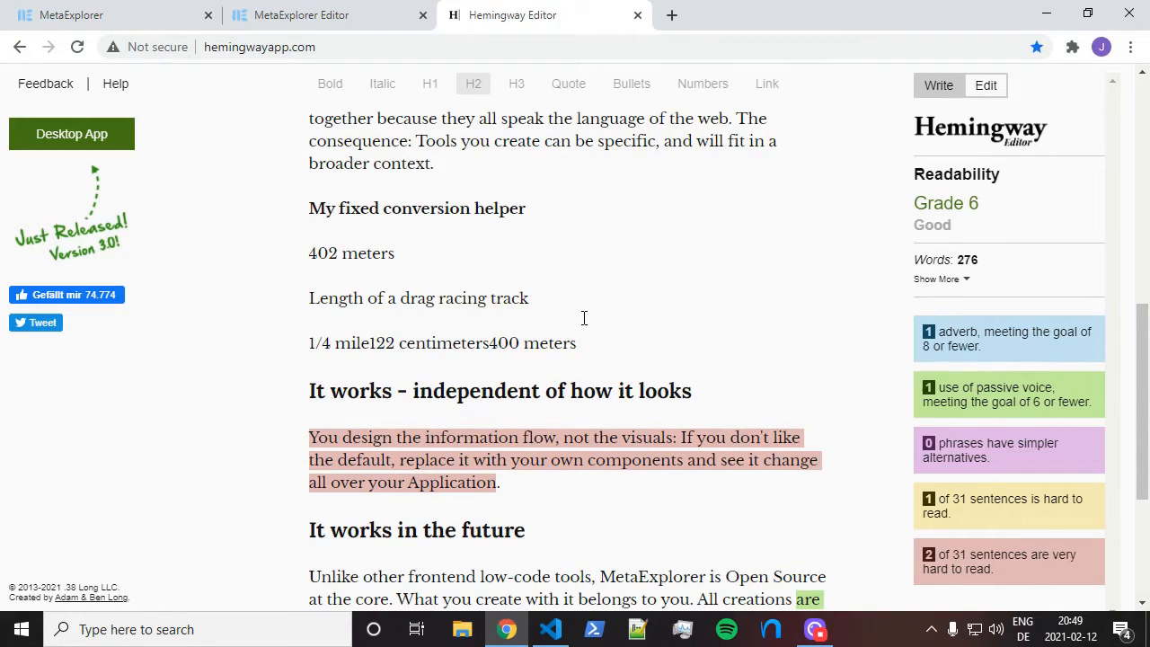
scroll(580, 305, up, 5)
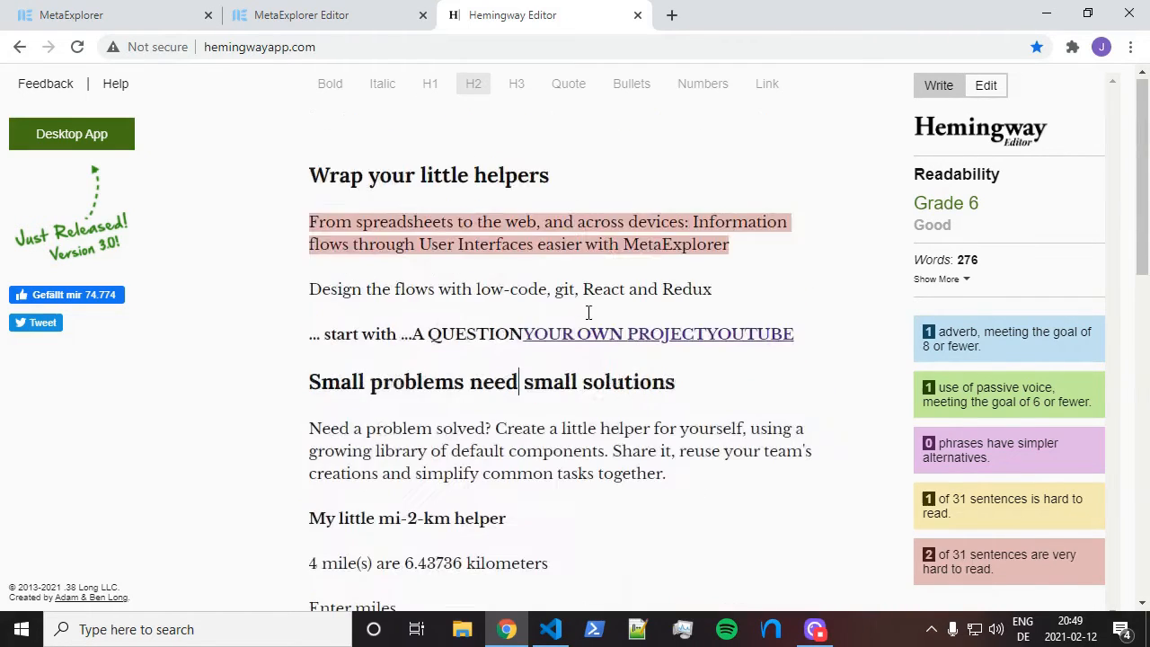
drag(310, 176, 549, 177)
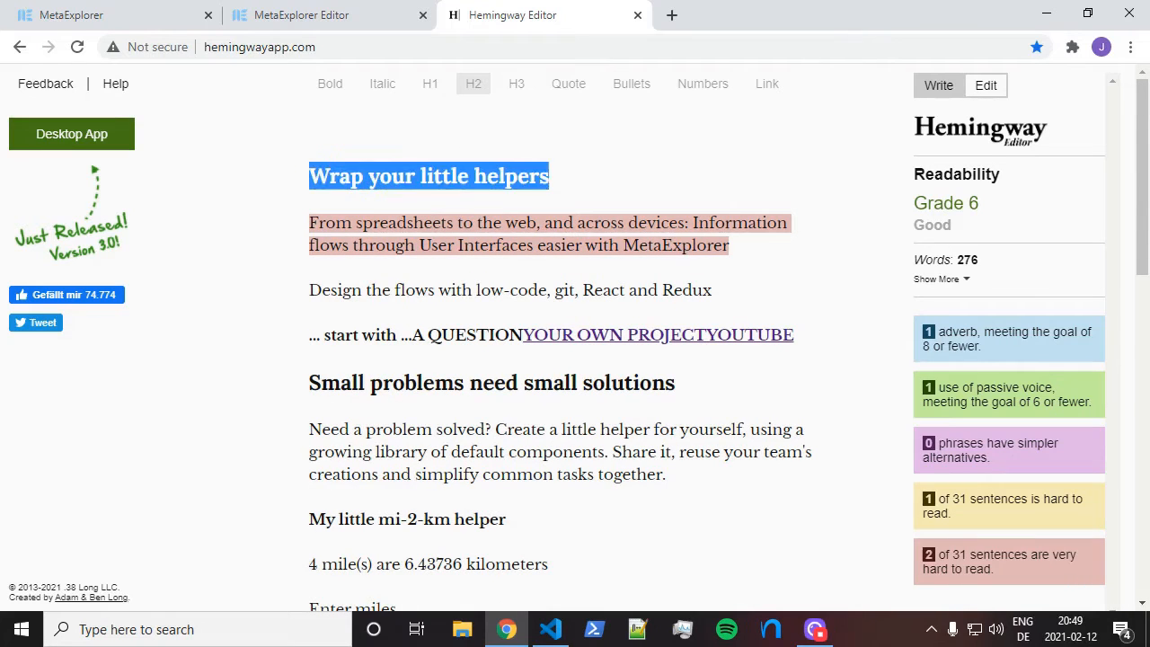
Return to the MetaExplorer Editor tab and shift the block graph down and right
click(549, 176)
click(296, 15)
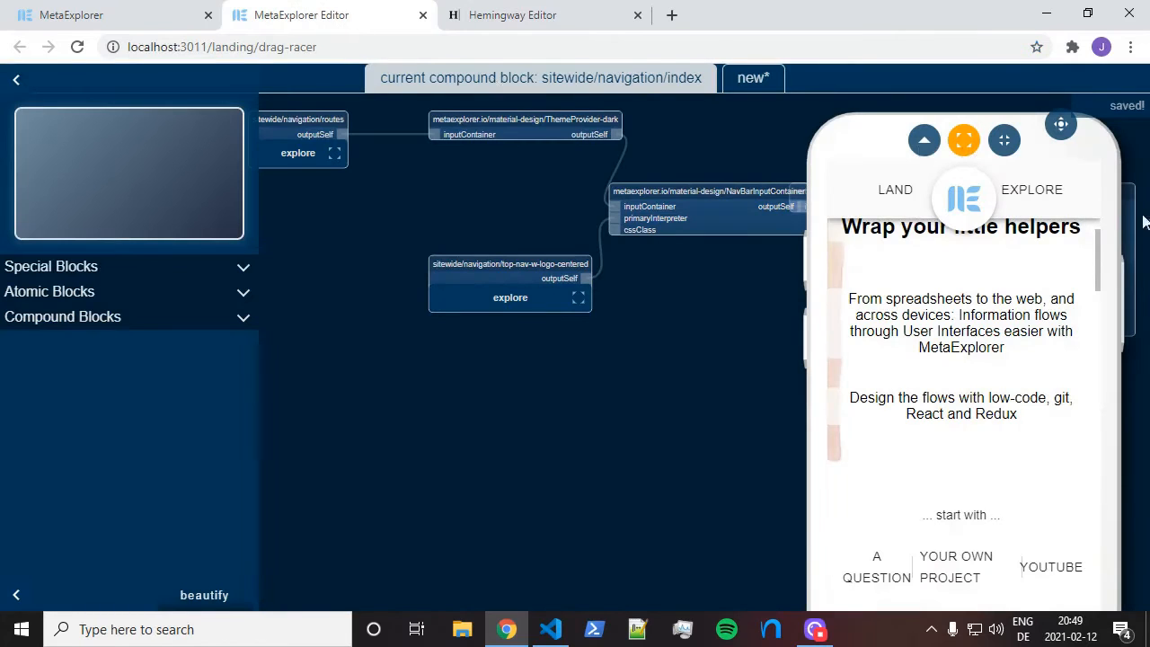
scroll(1043, 297, up, 2)
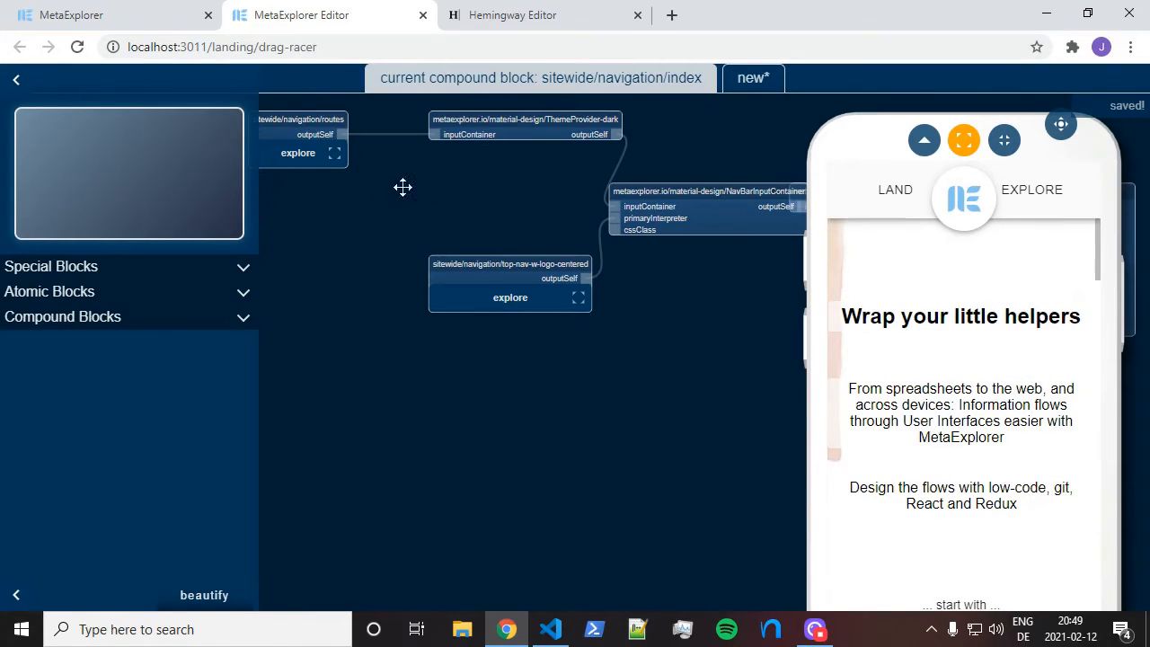
drag(411, 177, 426, 284)
drag(1016, 374, 1076, 398)
click(1027, 347)
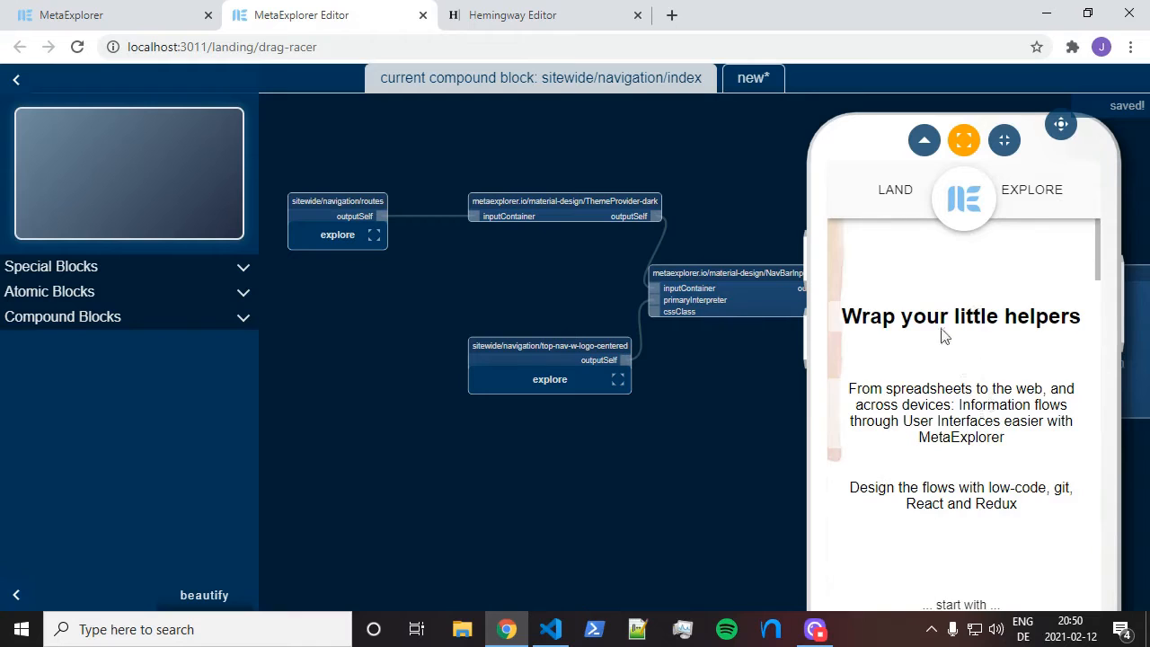
Pan the block graph until the sitewide/navigation/routes node is in view
drag(675, 498, 547, 452)
scroll(639, 223, up, 3)
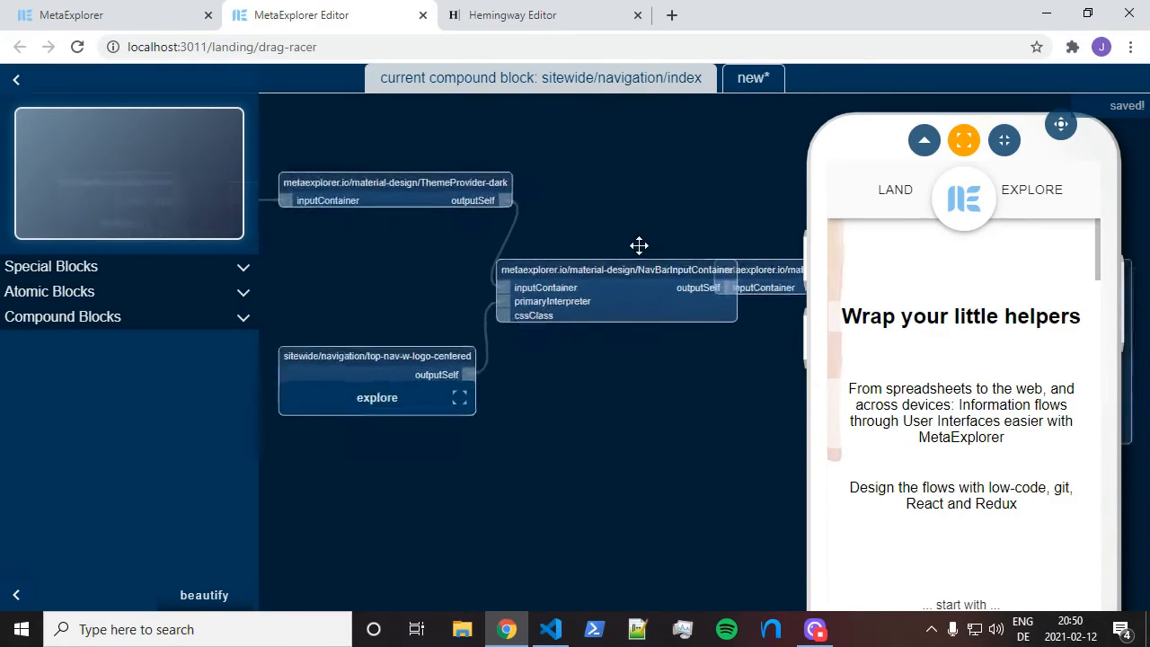
drag(649, 276, 614, 274)
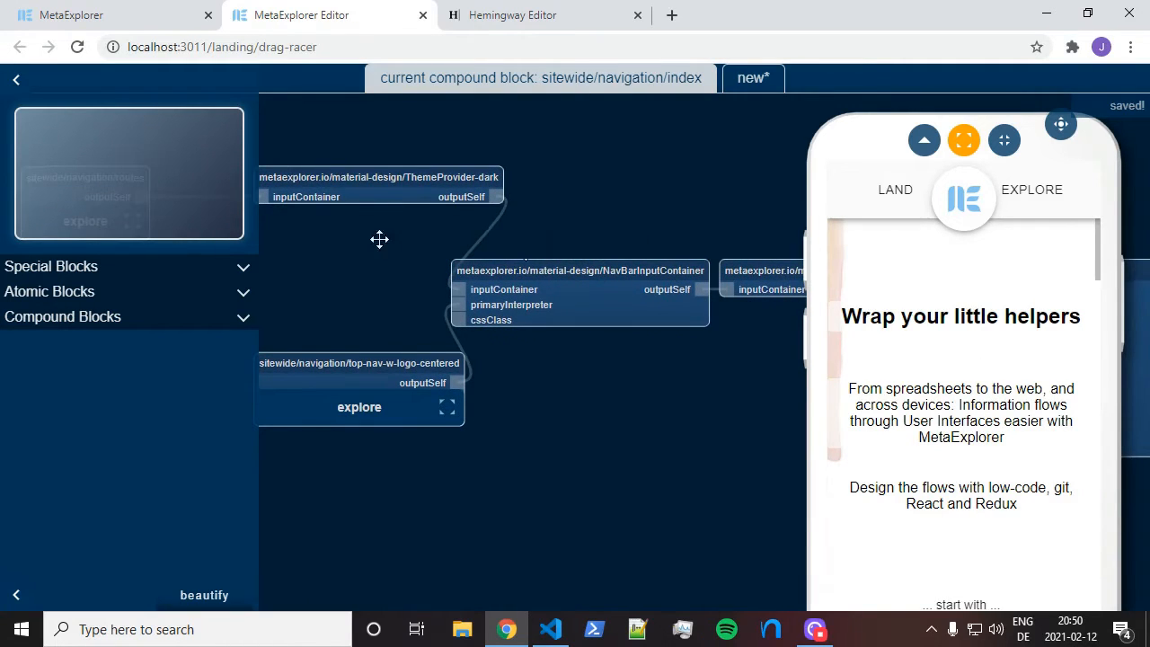
drag(354, 242, 608, 277)
drag(460, 303, 560, 303)
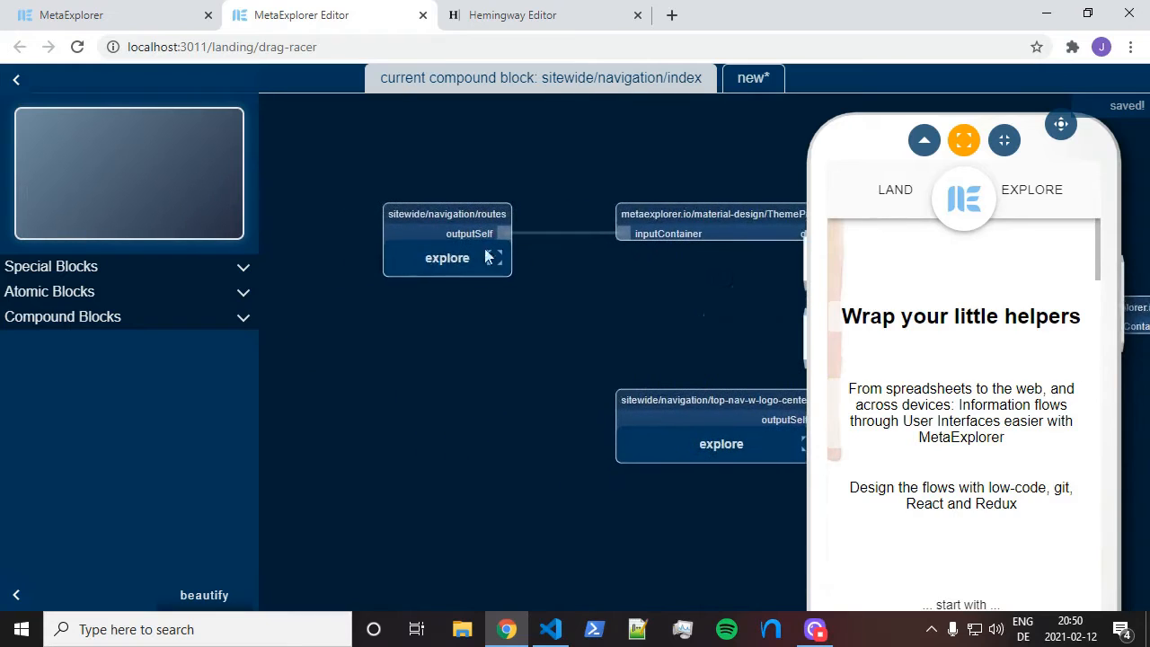
Drill from sitewide/navigation/routes through landing/index and wrap-your-little-helpers into the hero block
click(434, 257)
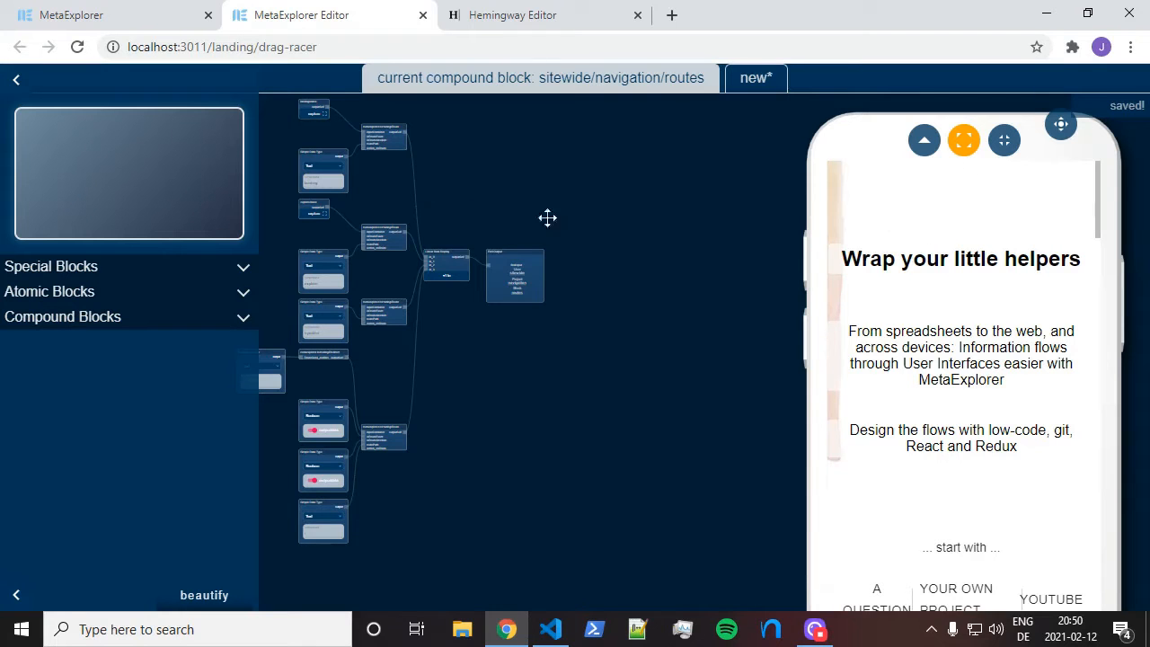
drag(493, 171, 702, 265)
scroll(512, 175, up, 5)
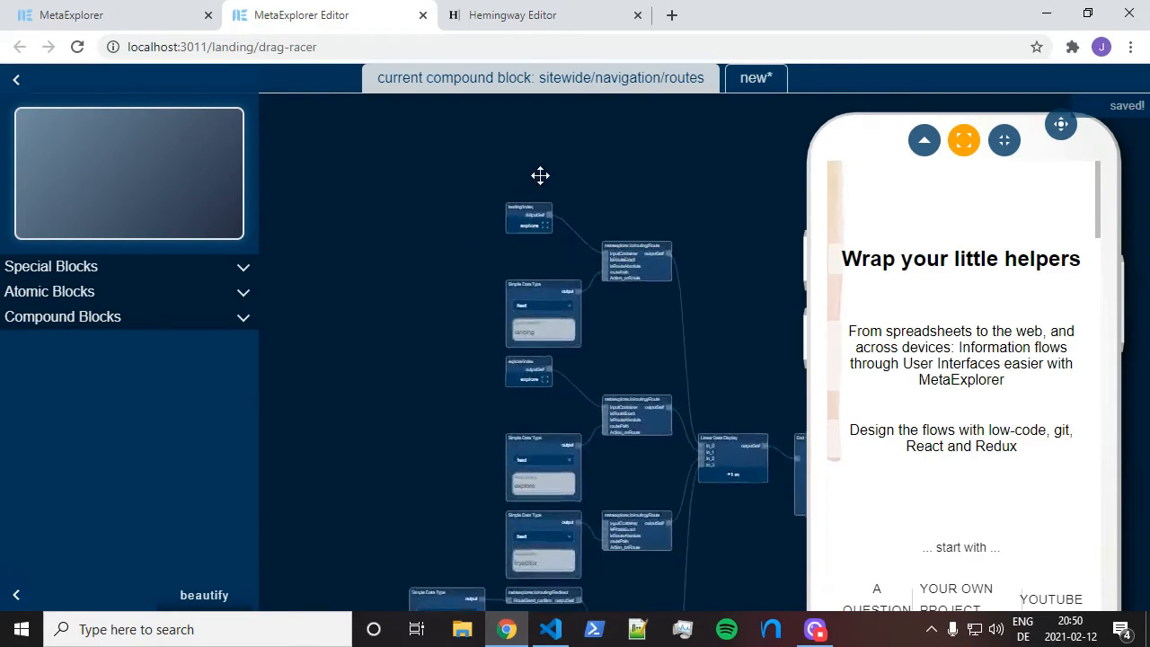
scroll(543, 194, up, 3)
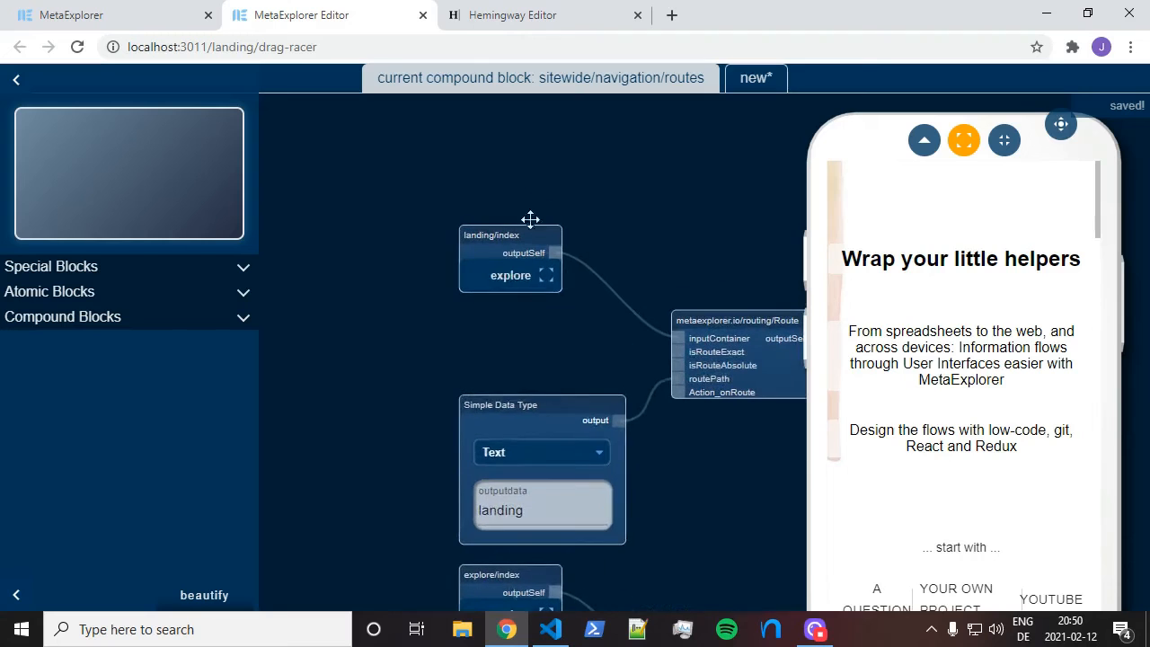
click(527, 275)
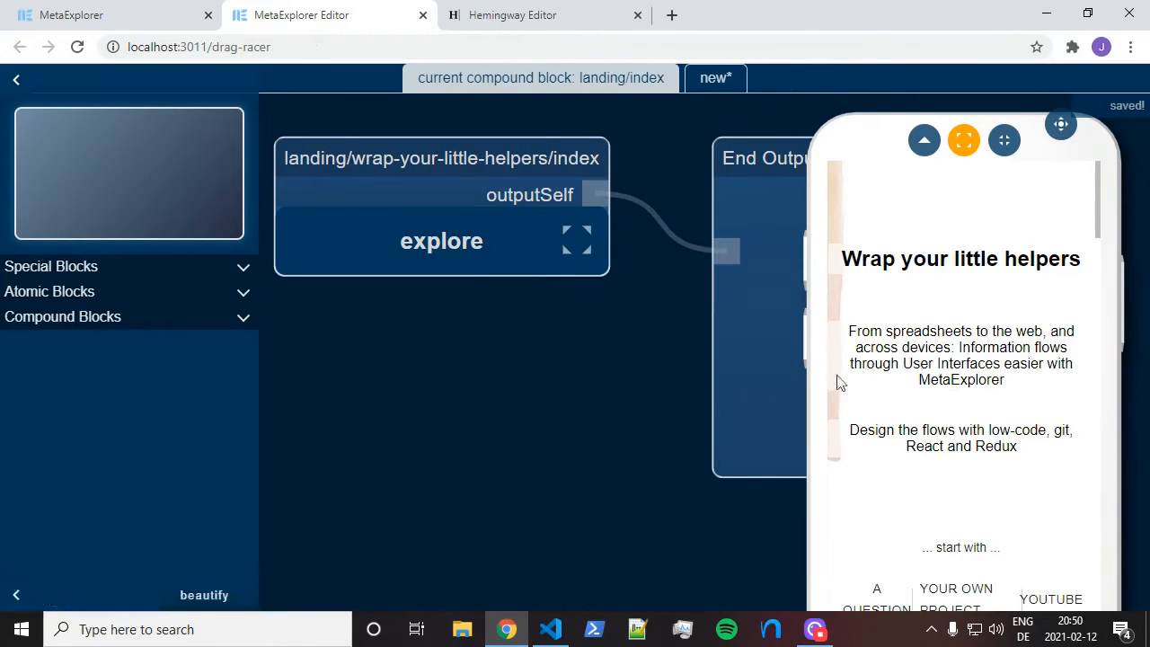
click(416, 244)
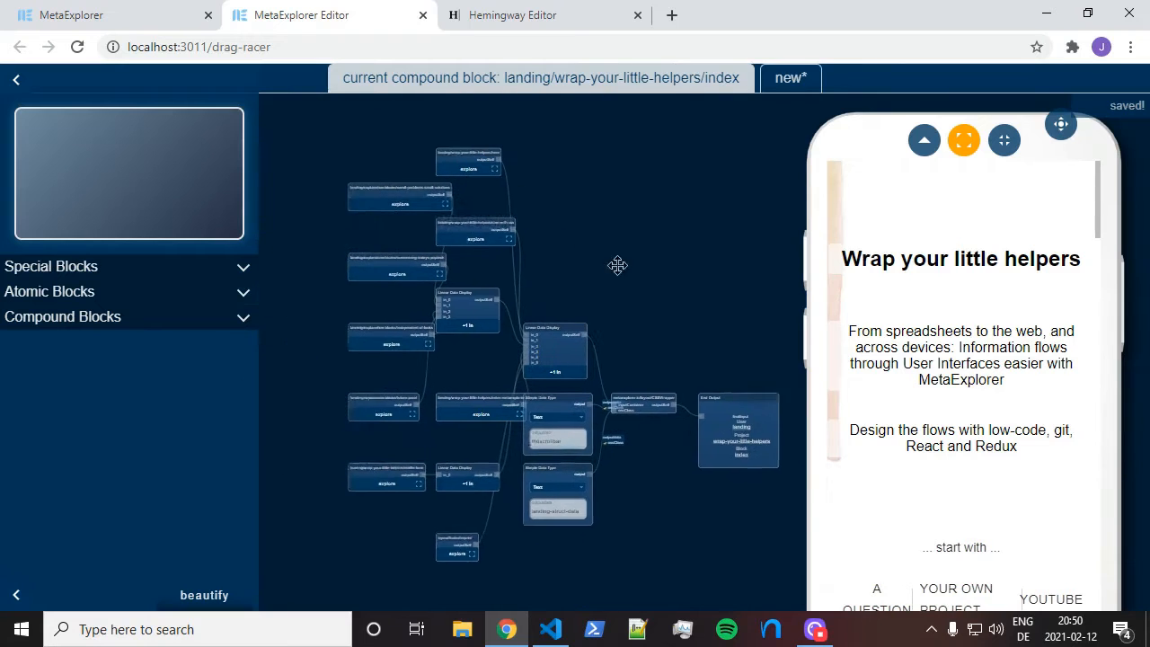
scroll(580, 199, up, 5)
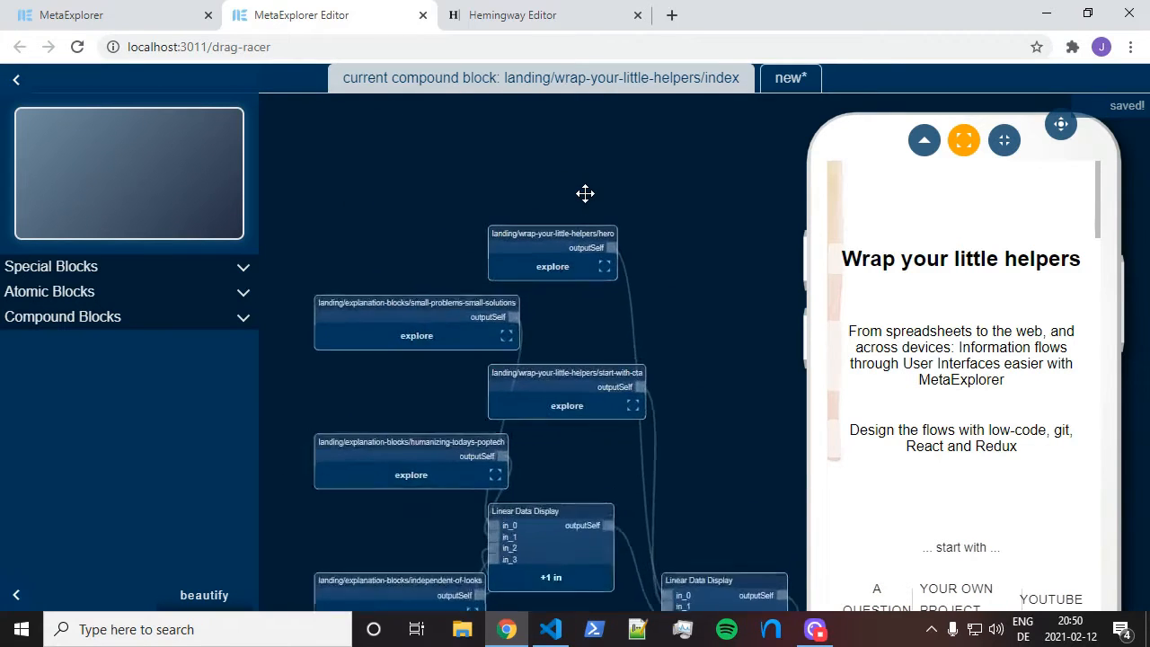
click(559, 299)
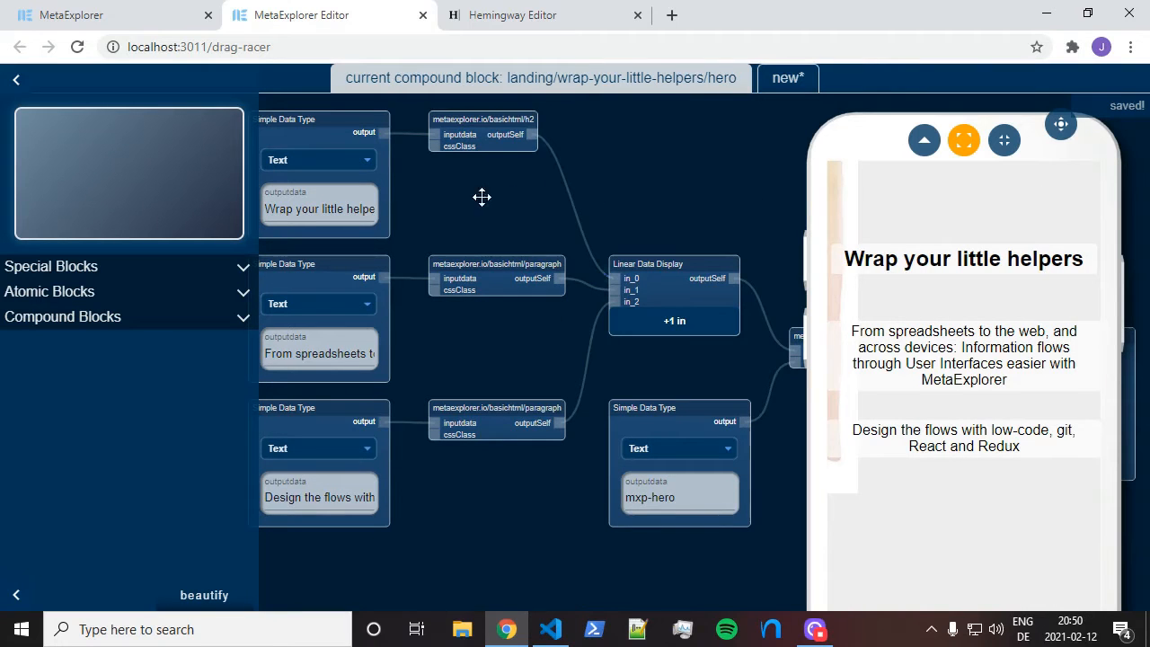
Replace the h2 node's heading text with 'Improve Your Frontend with open collaborative tools'
drag(452, 189, 521, 281)
scroll(521, 280, up, 3)
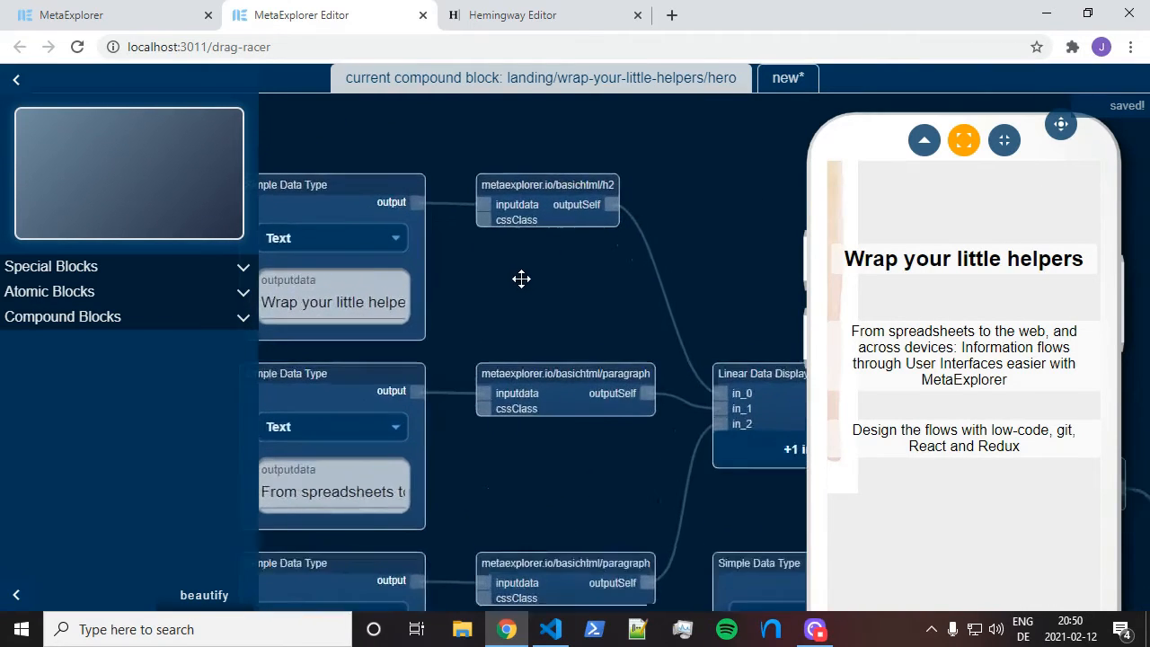
drag(432, 133, 556, 172)
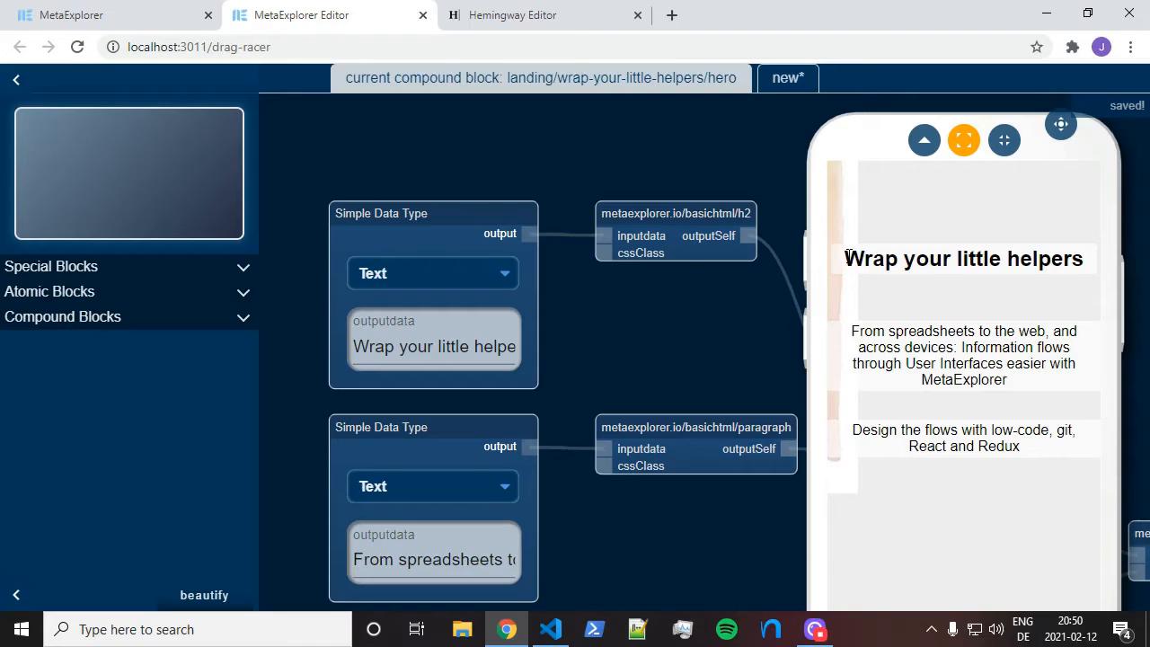
click(435, 346)
click(403, 351)
key(ctrl+a)
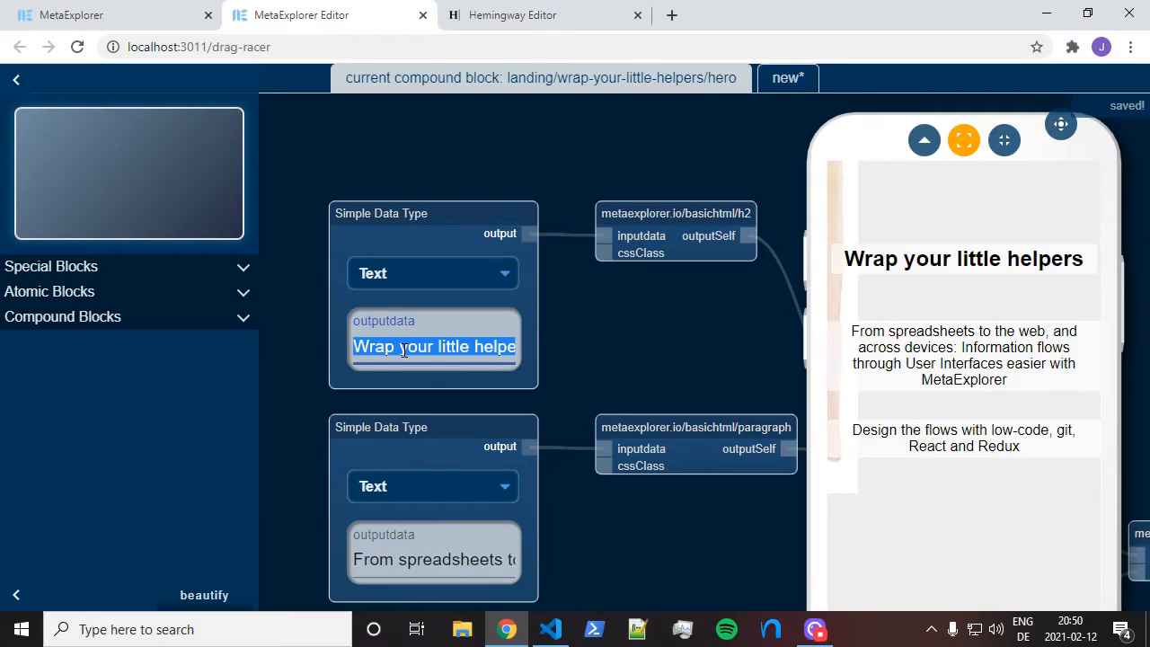
key(BackSpace)
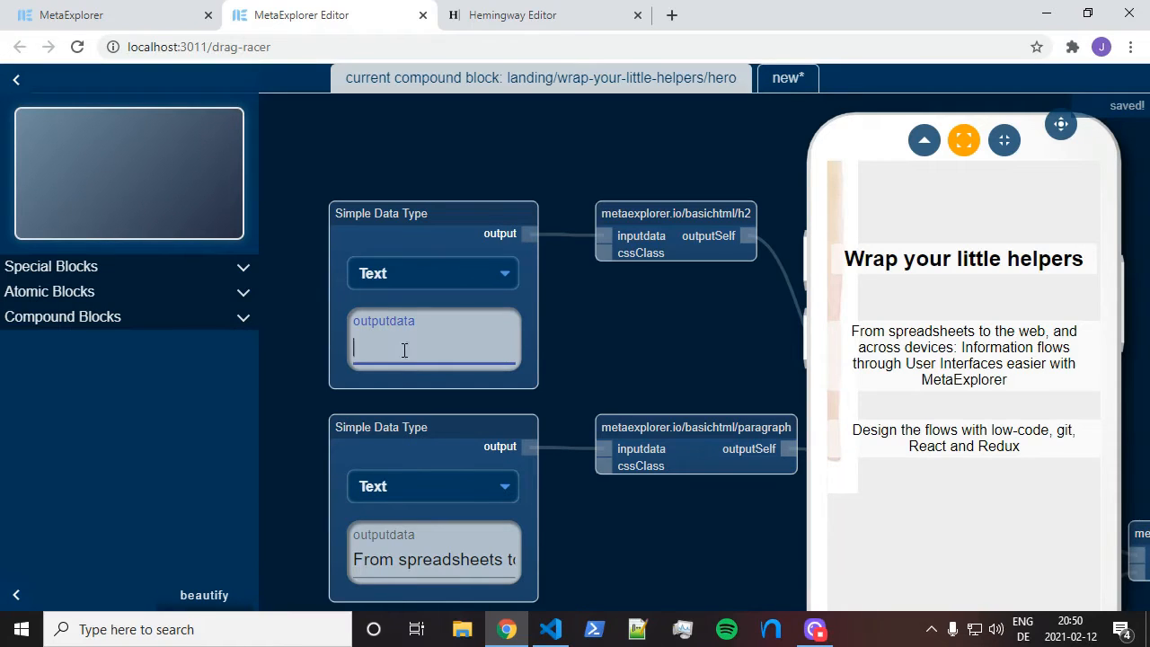
text(Im)
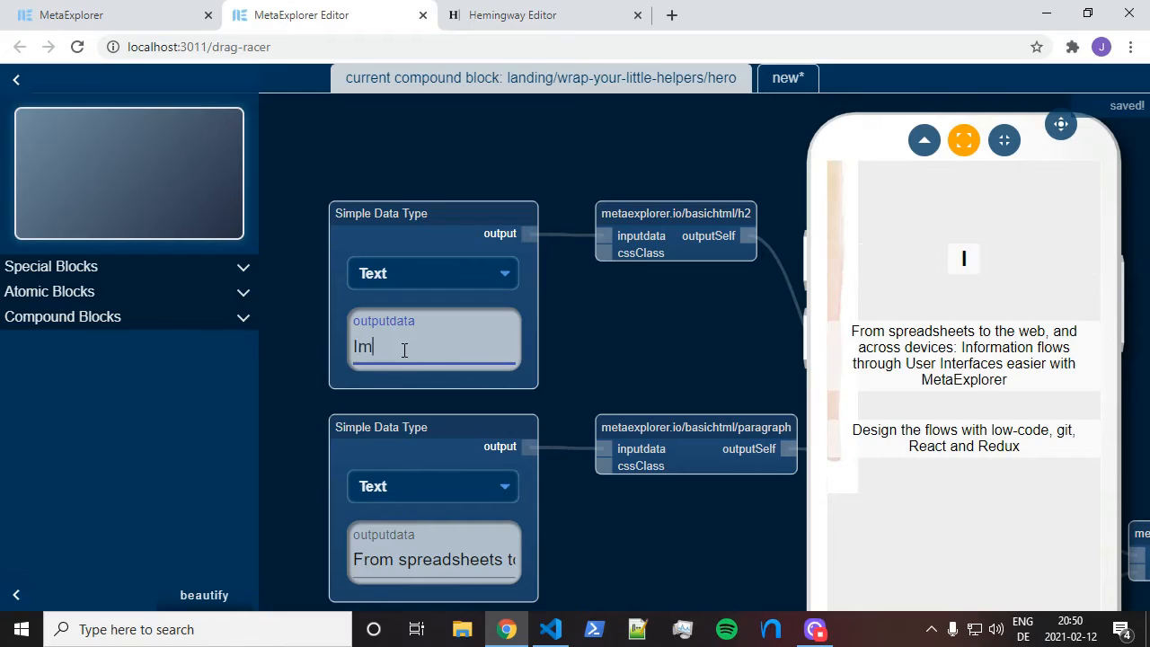
text(prove You)
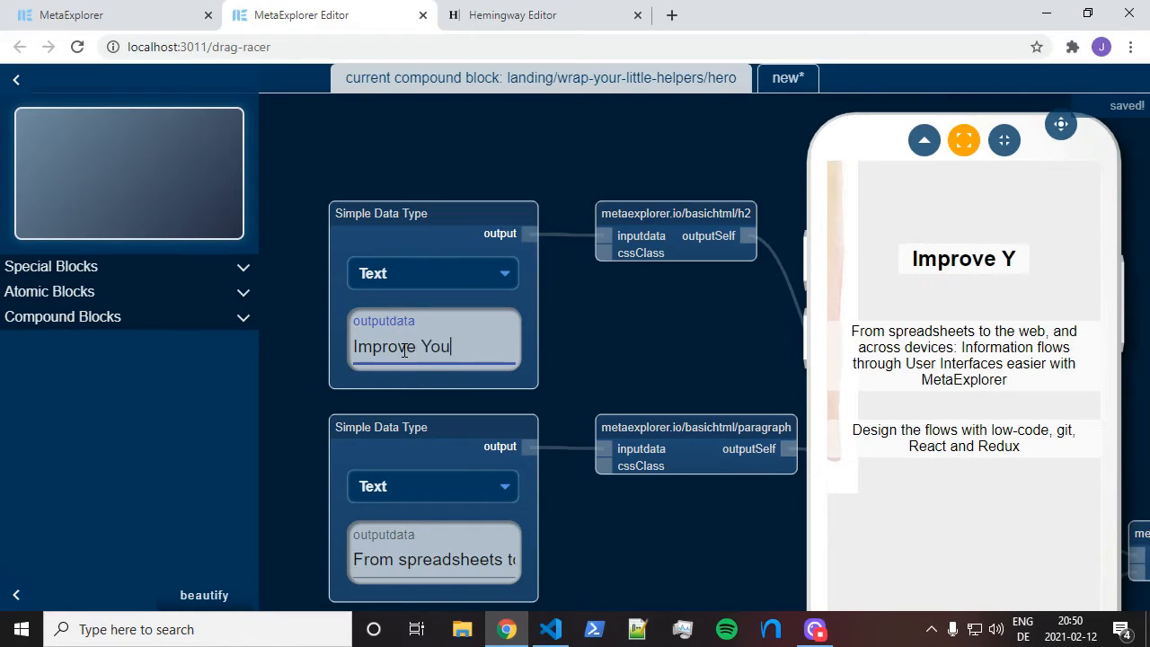
text(r Fronten)
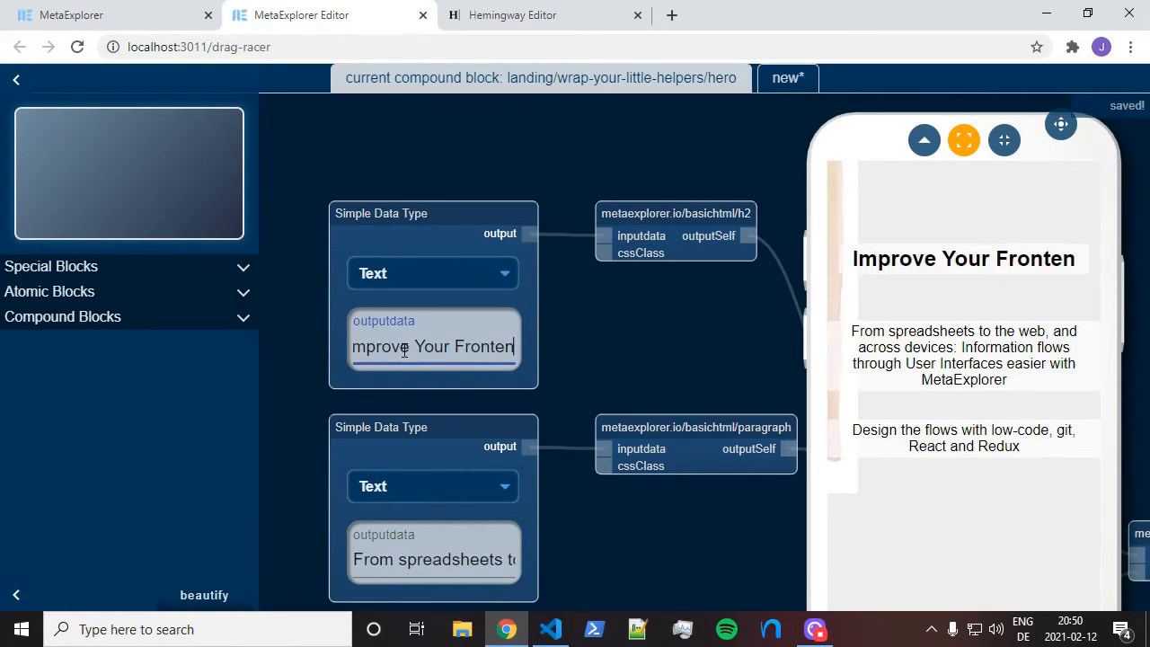
text(d W)
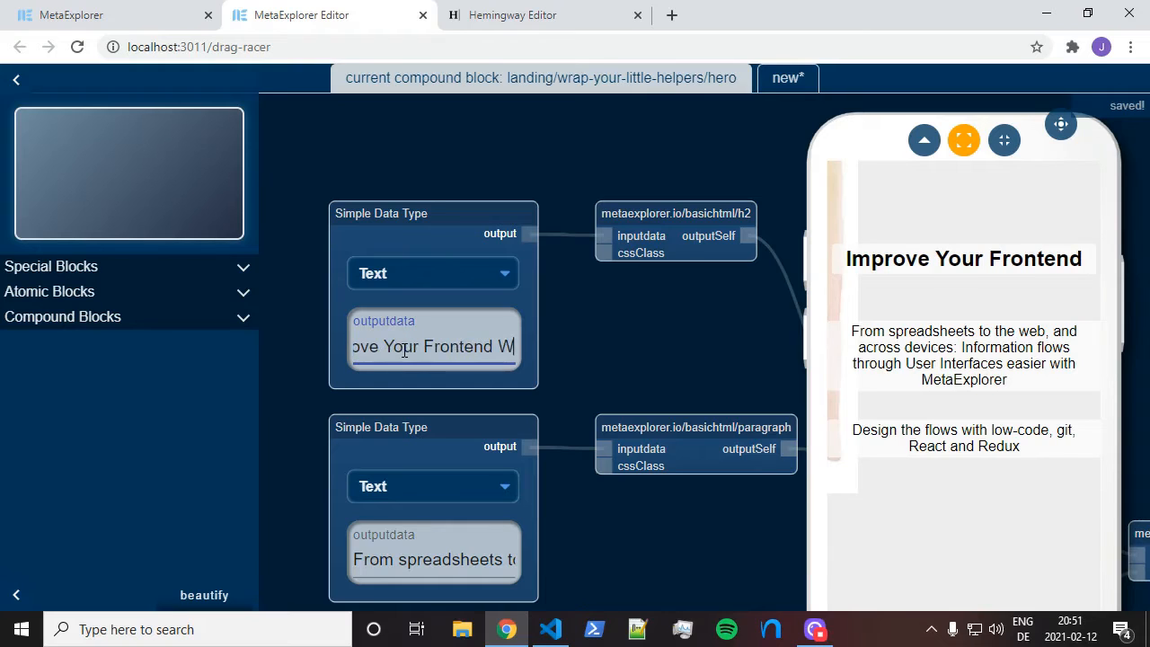
text(ith)
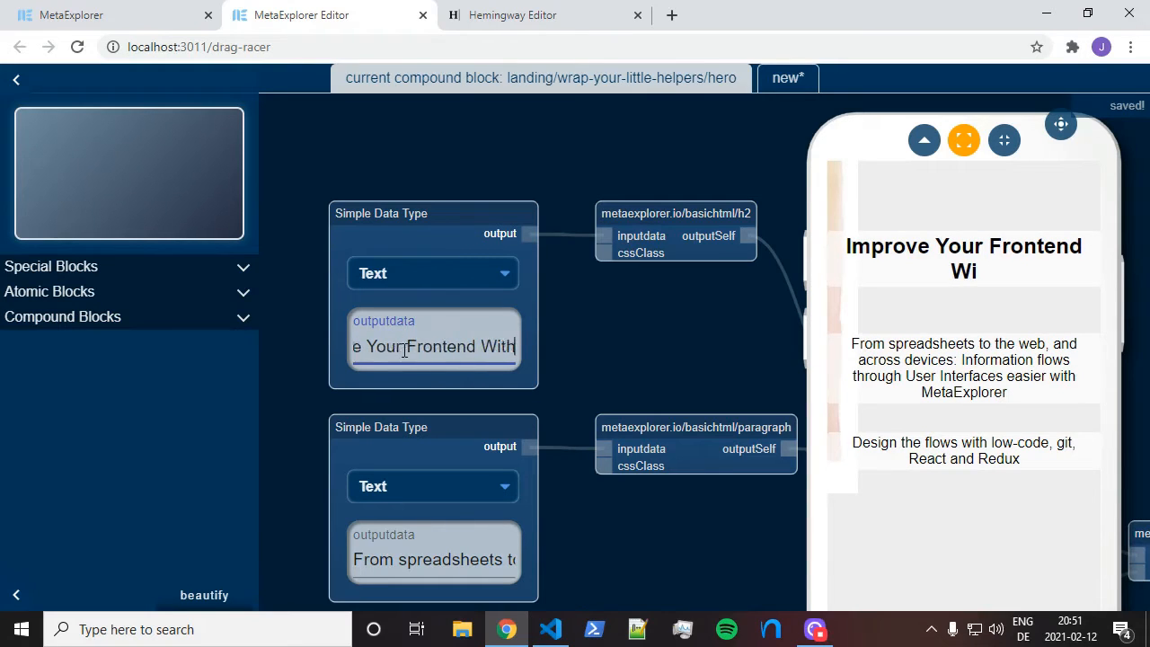
key(BackSpace)
key(BackSpace)
key(BackSpace)
key(BackSpace)
text(with )
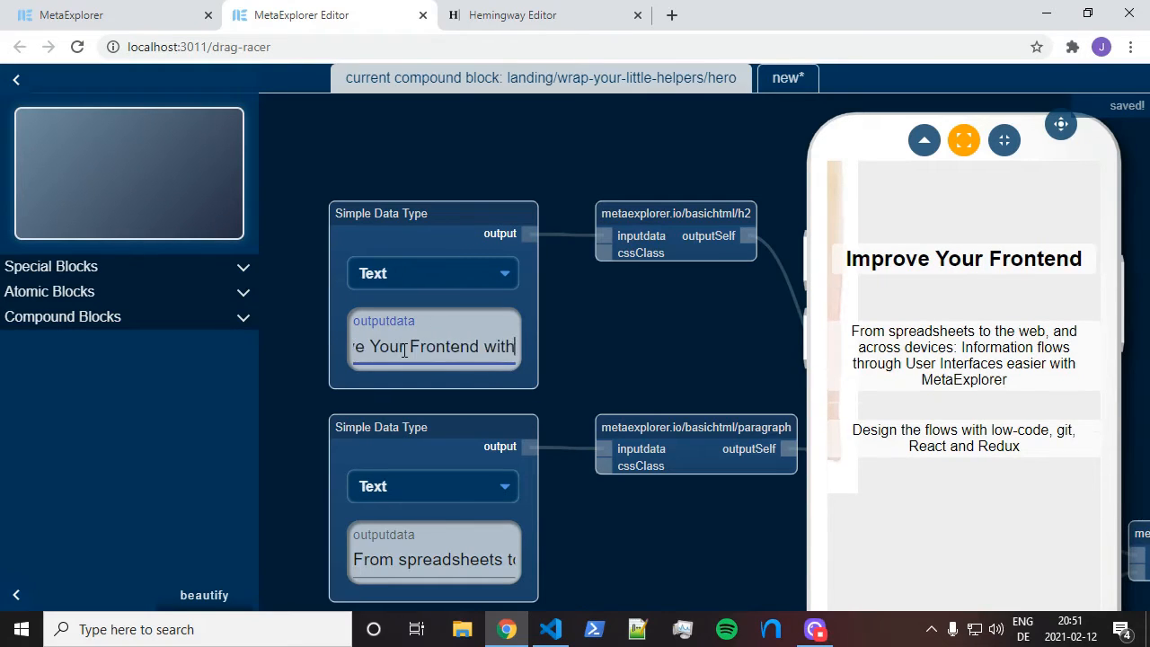
text(open )
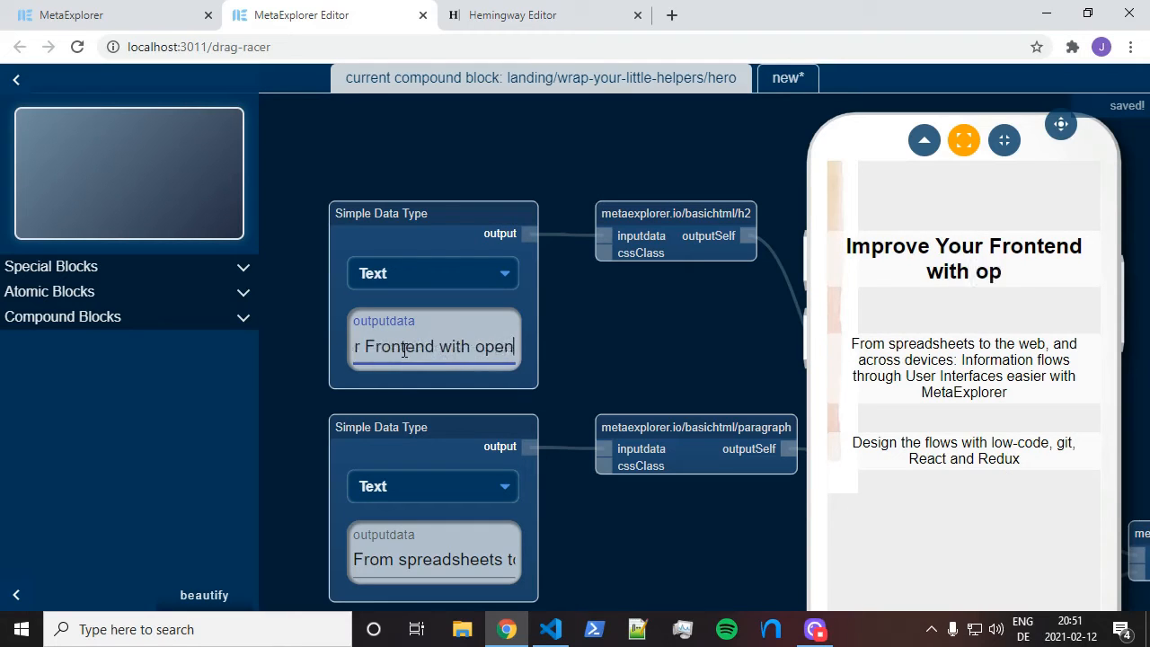
text(co)
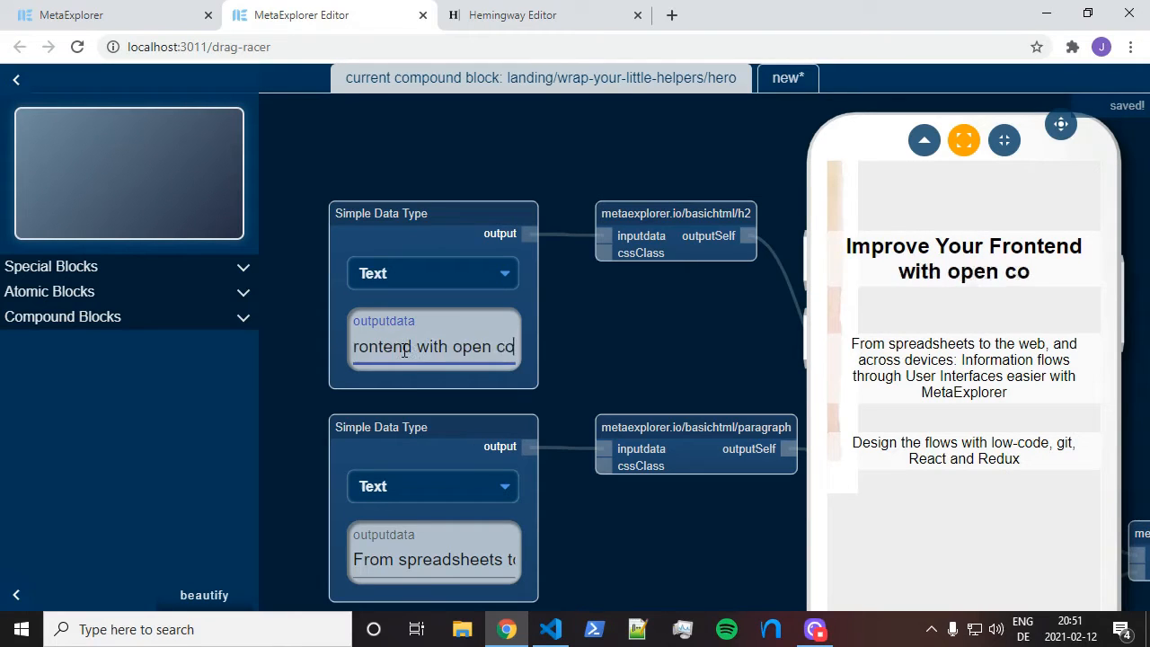
text(llaborativ)
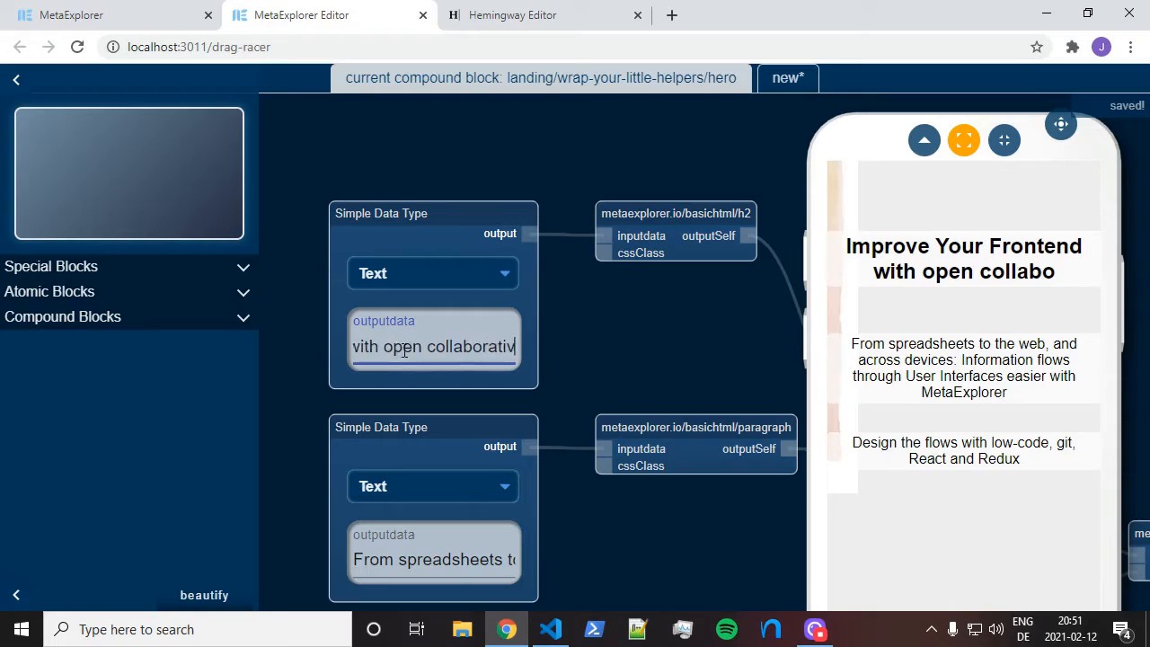
text(e tools)
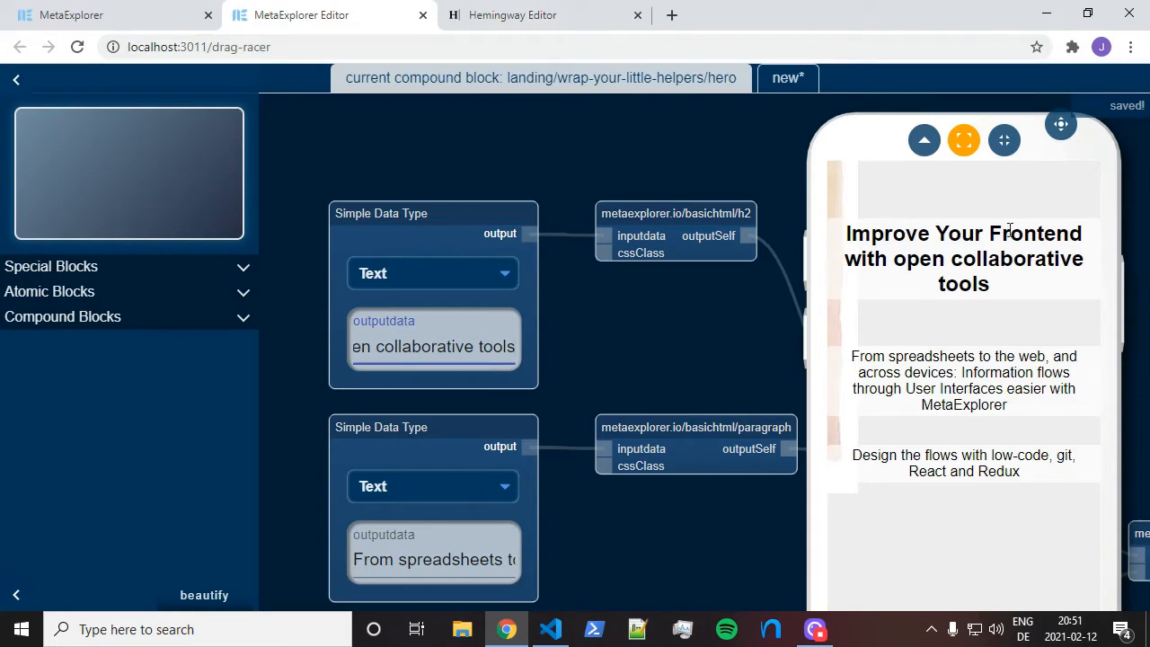
click(887, 229)
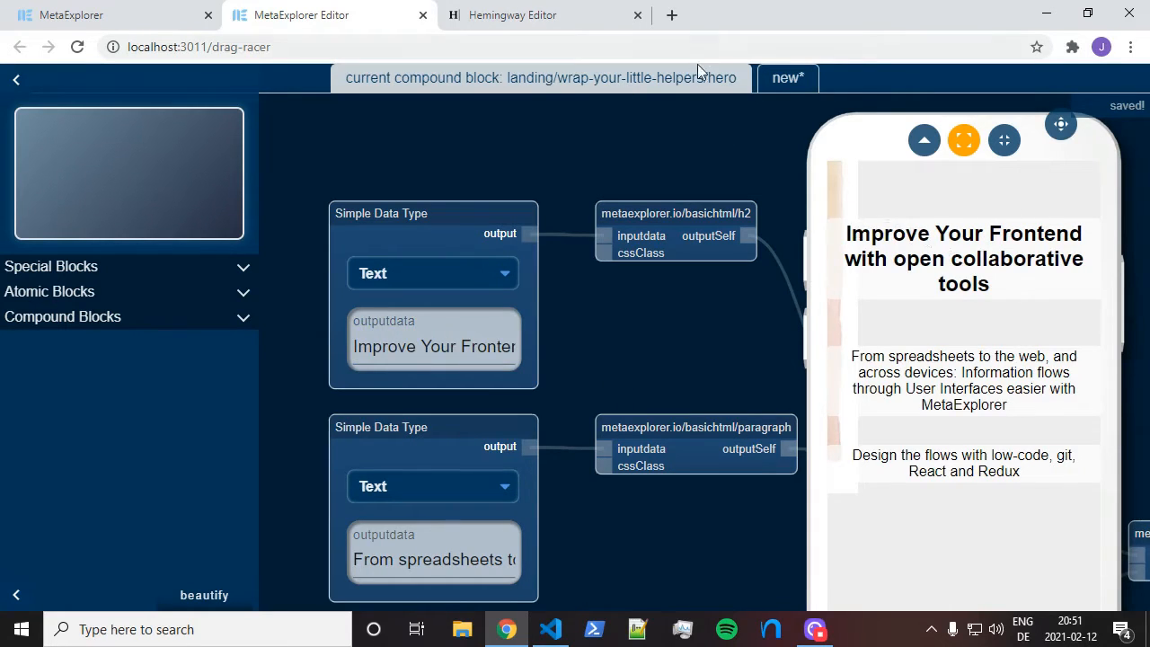
Open the Headline Analyzer page in a new browser tab
click(673, 16)
text(amin)
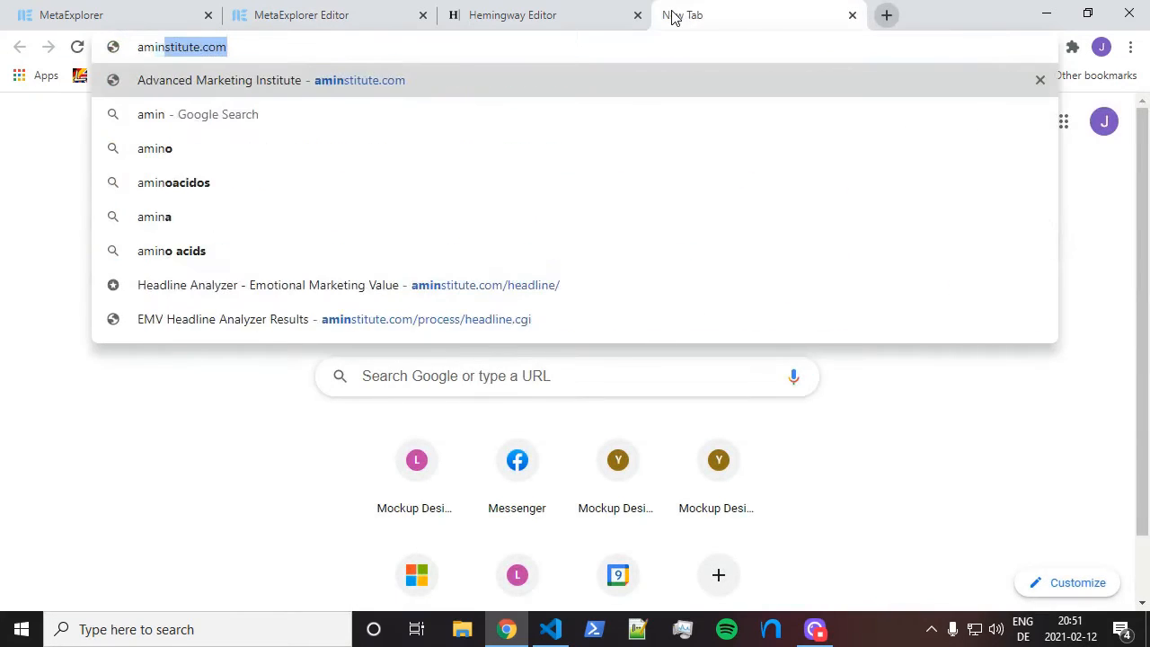
key(Down)
key(Down)
key(Down)
key(Down)
key(Down)
key(Down)
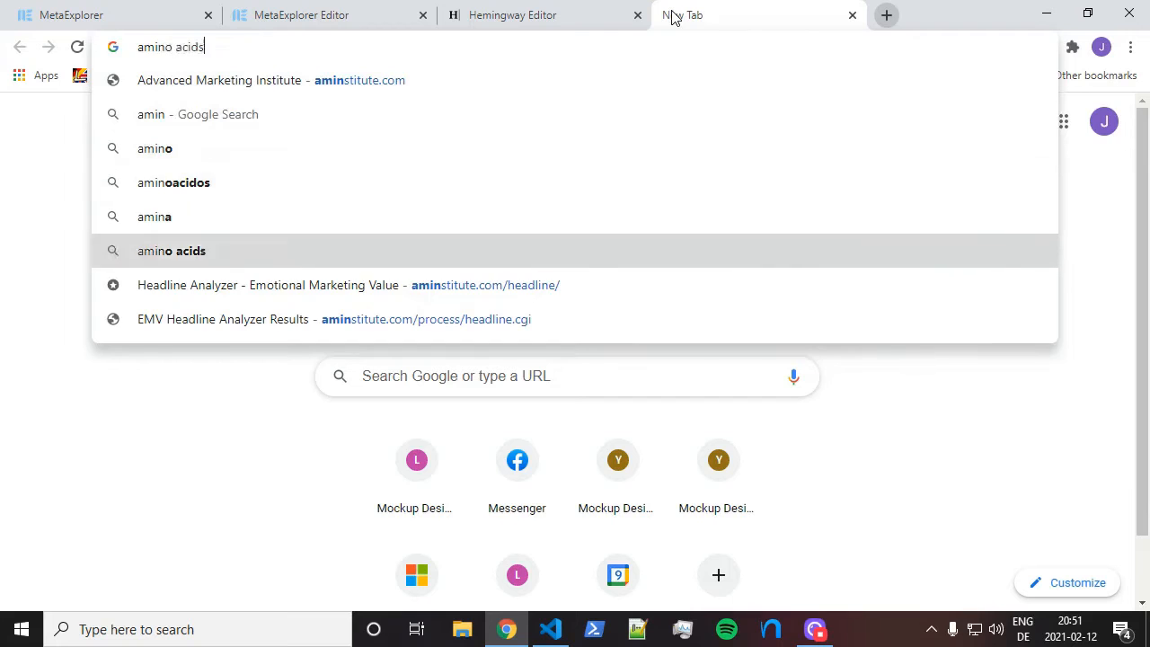
key(Return)
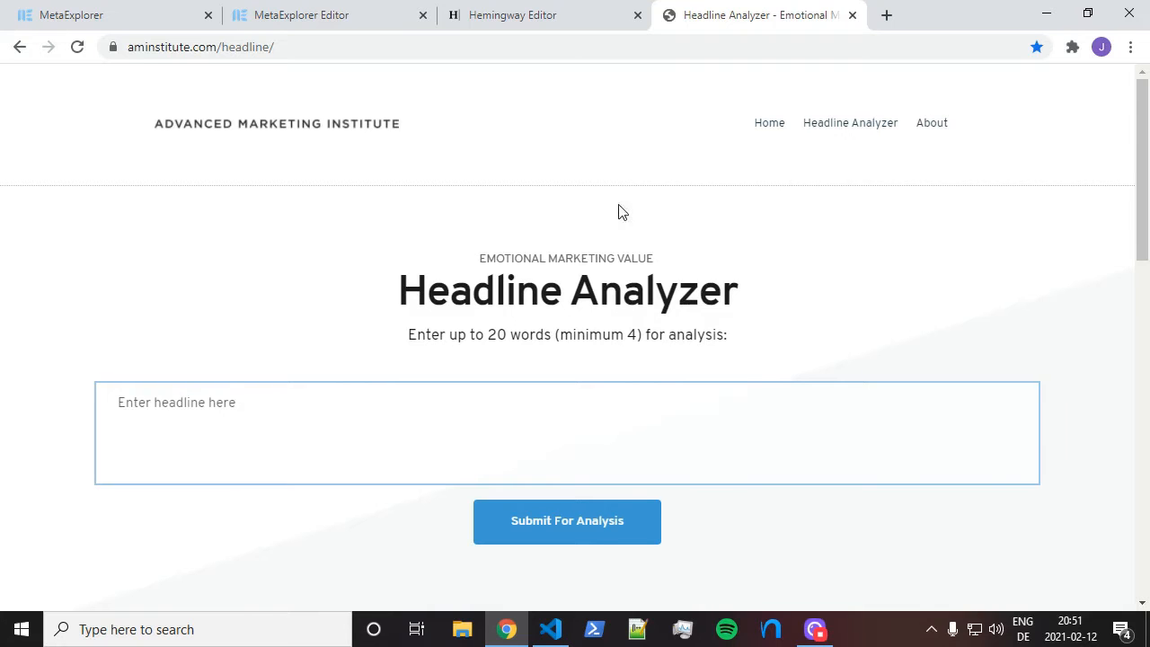
Look over the Headline Analyzer page, then go to the Advanced Marketing Institute home page
scroll(621, 203, down, 2)
scroll(626, 203, down, 3)
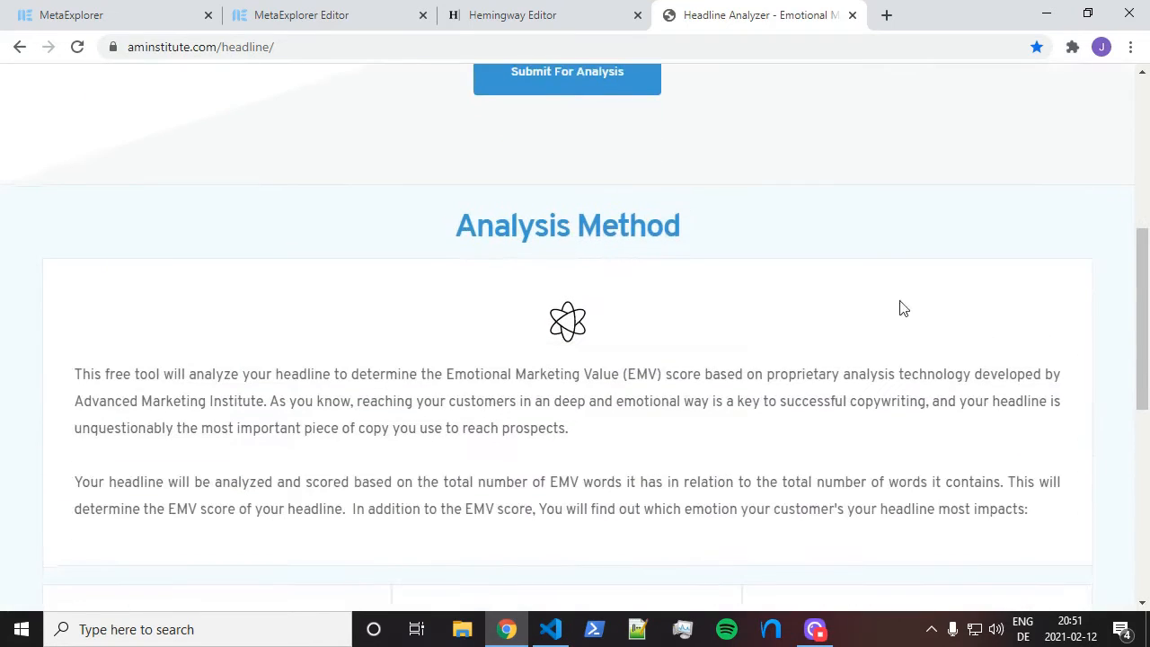
scroll(683, 286, down, 2)
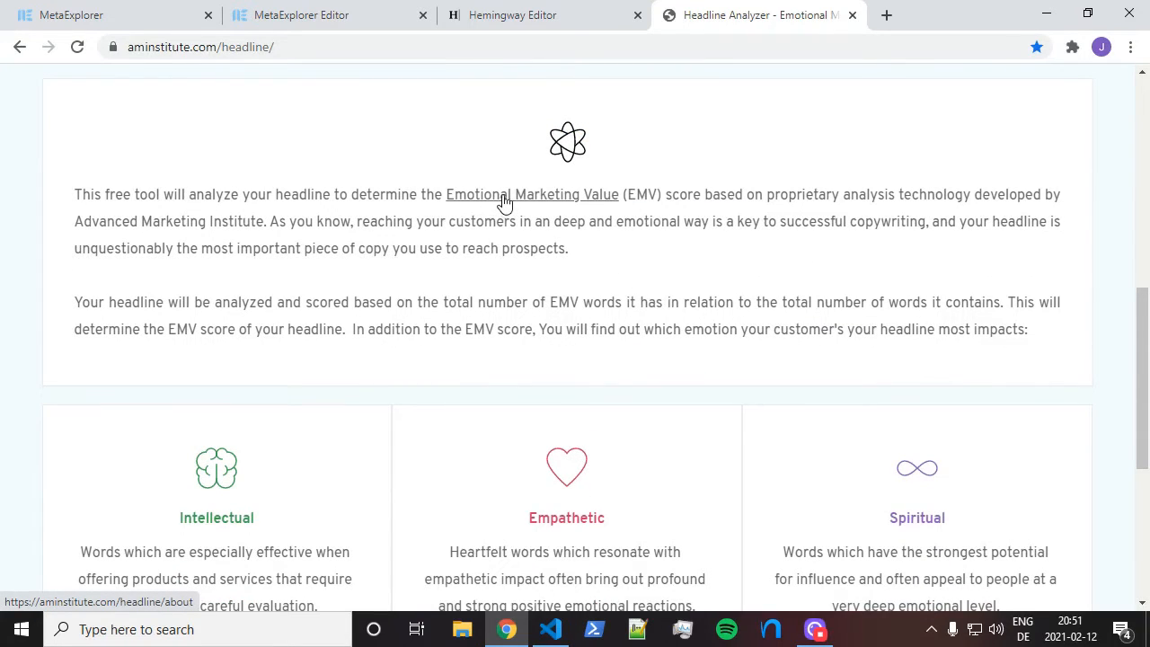
scroll(753, 273, up, 2)
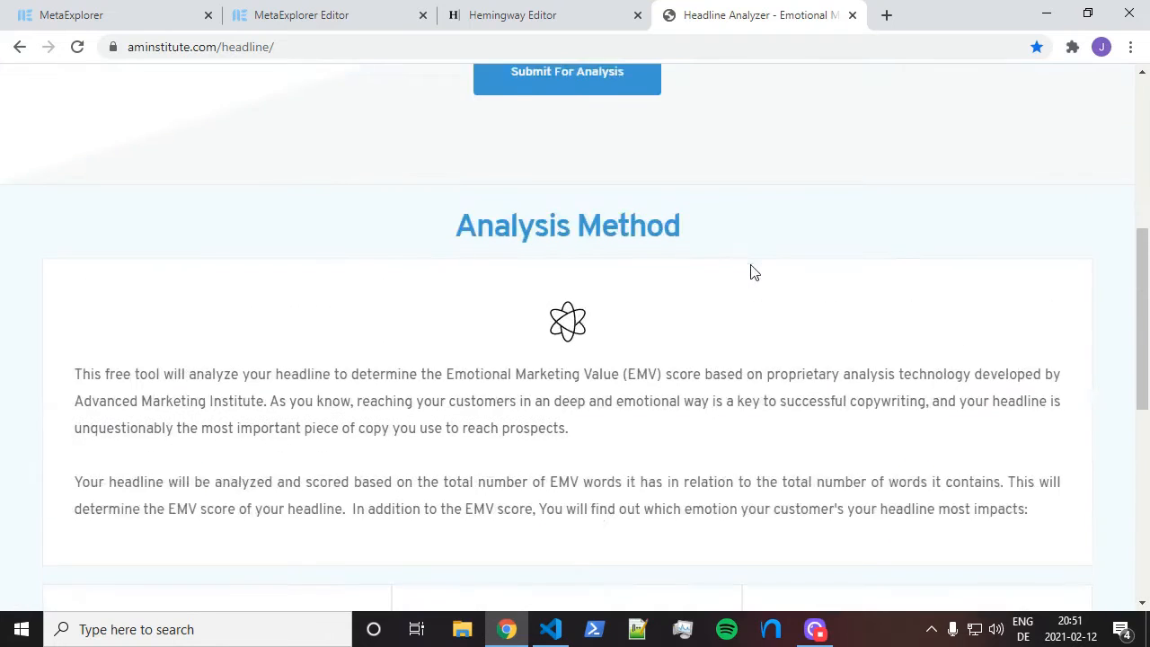
scroll(753, 272, up, 5)
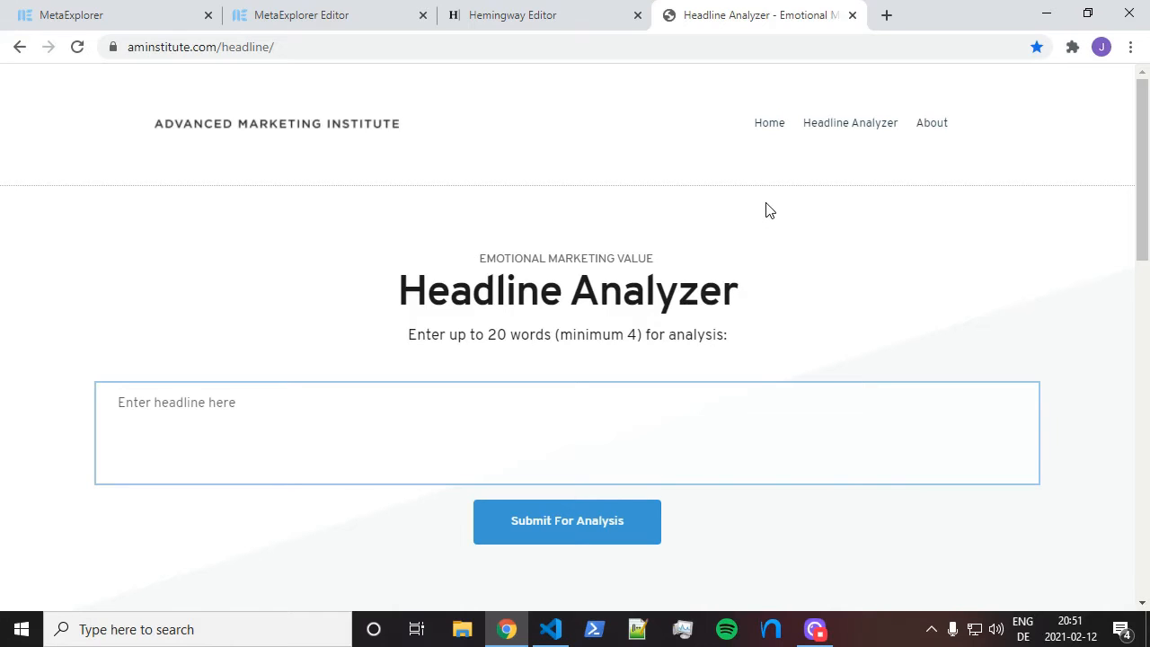
click(772, 127)
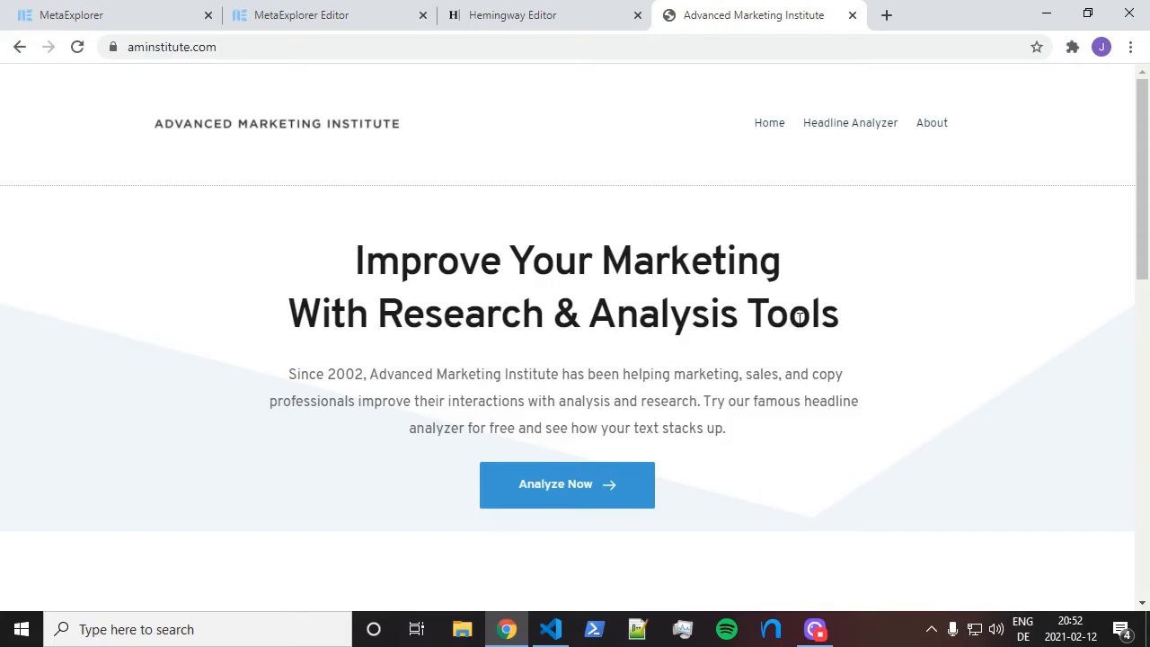
Submit the home page heading 'Improve Your Marketing With Research & Analysis Tools' to Headline Analyzer
drag(852, 328, 329, 257)
key(ctrl+c)
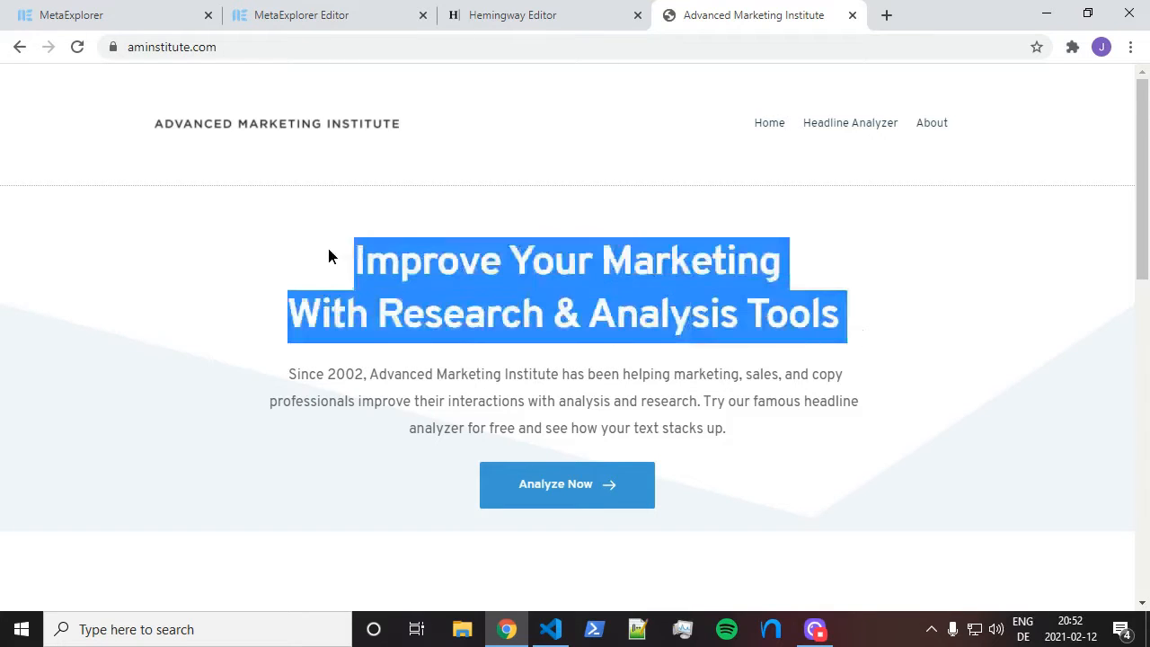
click(844, 130)
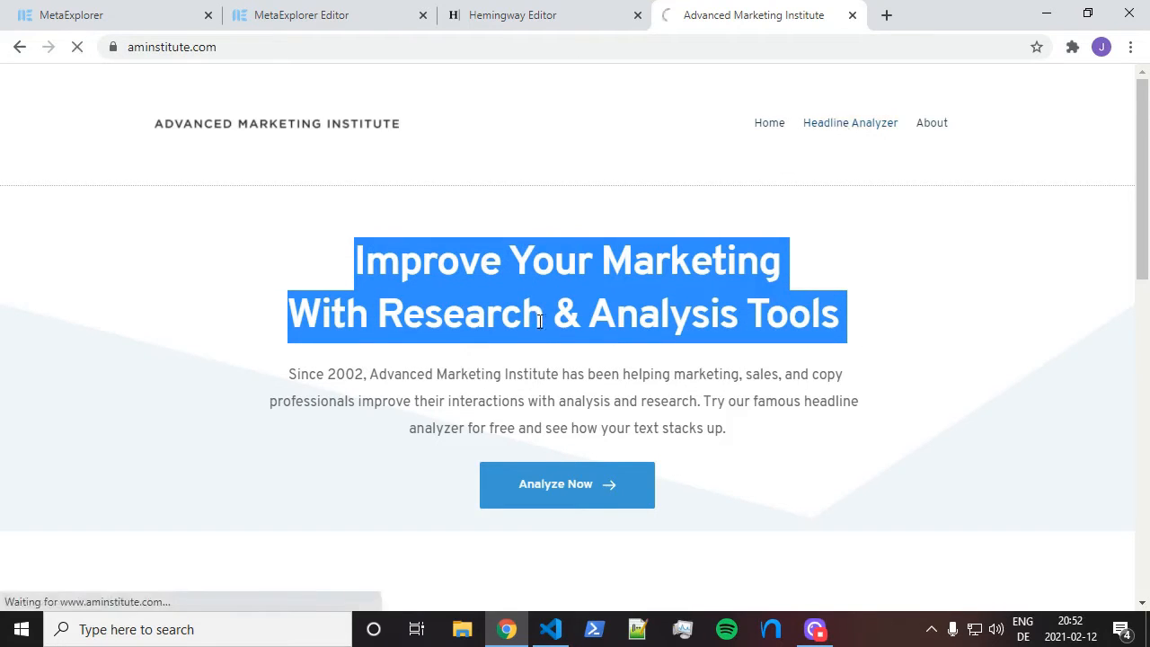
click(547, 420)
key(ctrl+v)
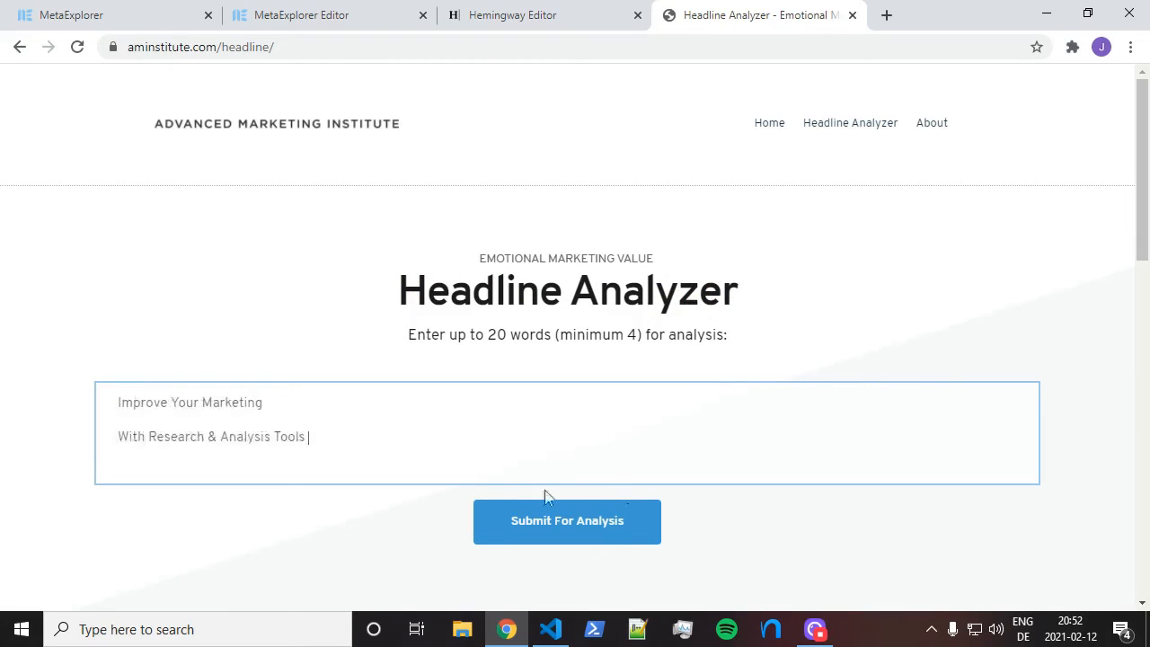
click(624, 521)
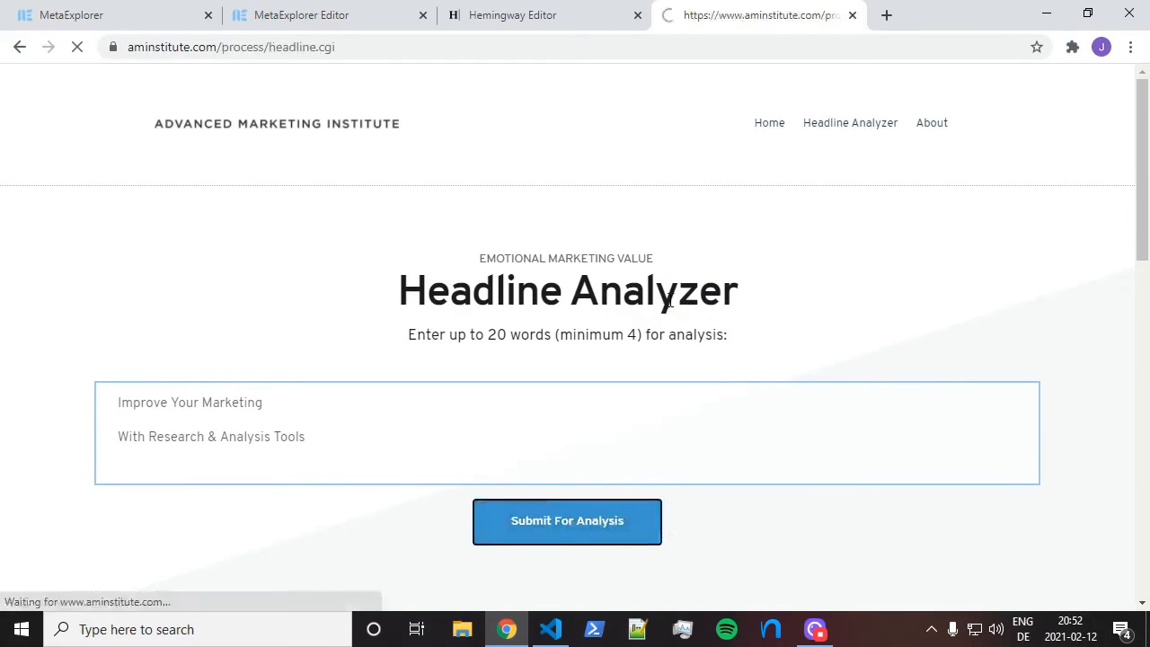
Review its 57.14% EMV (Spiritual) result and return to the MetaExplorer Editor
scroll(669, 297, down, 1)
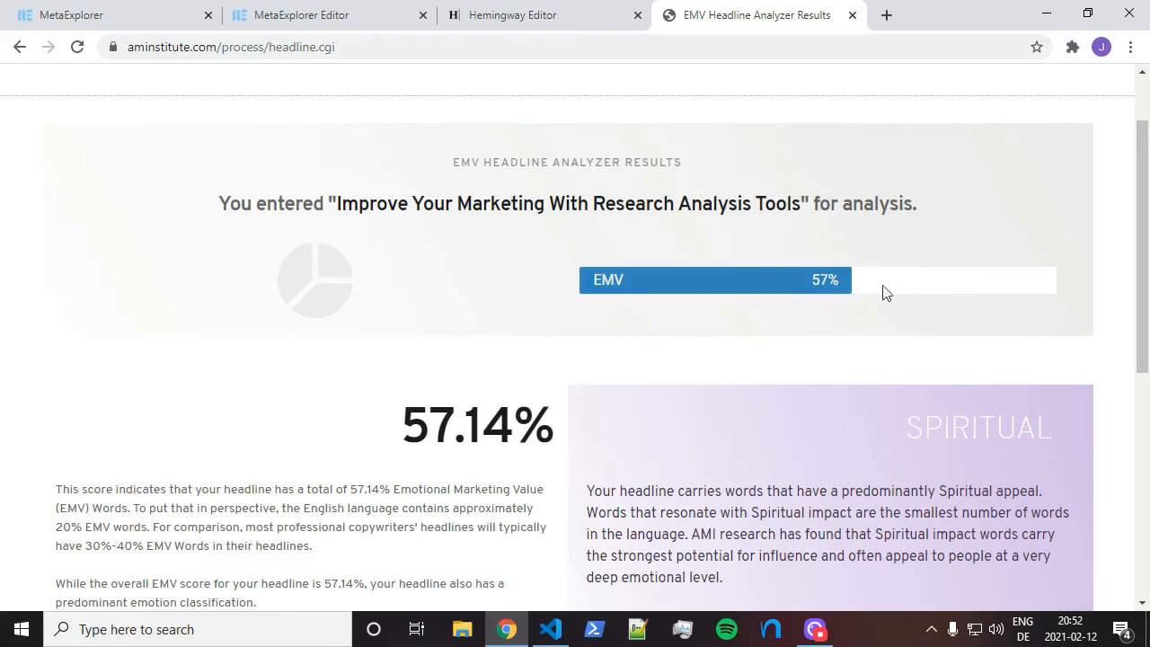
scroll(855, 285, down, 1)
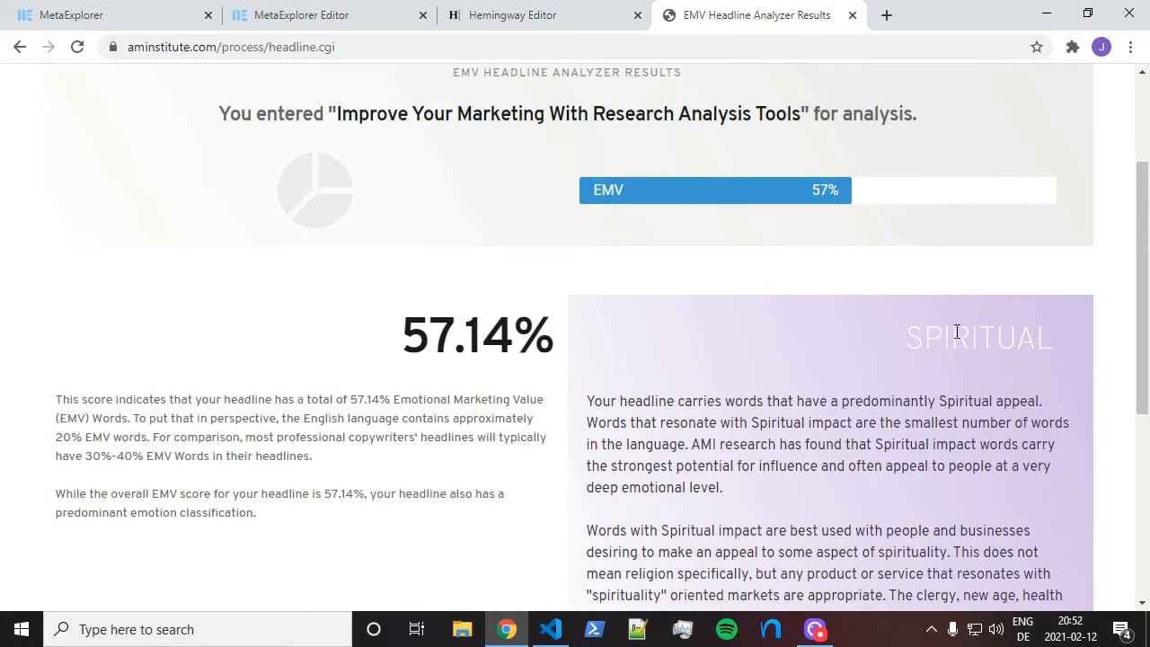
scroll(958, 333, down, 3)
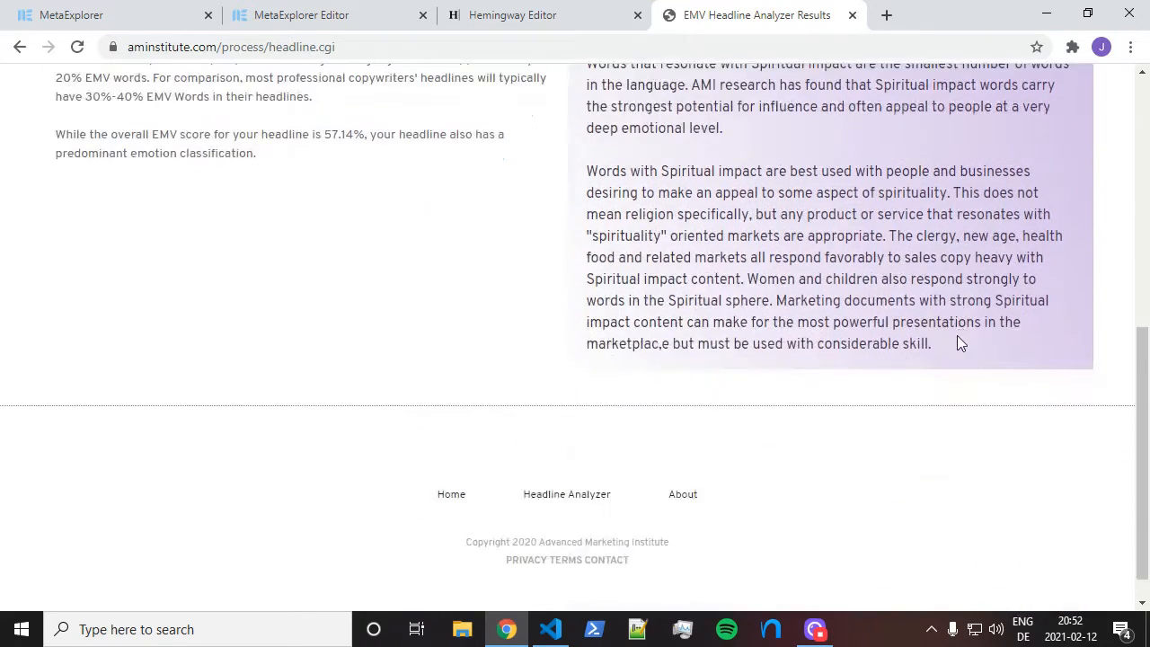
scroll(955, 336, up, 1)
click(290, 16)
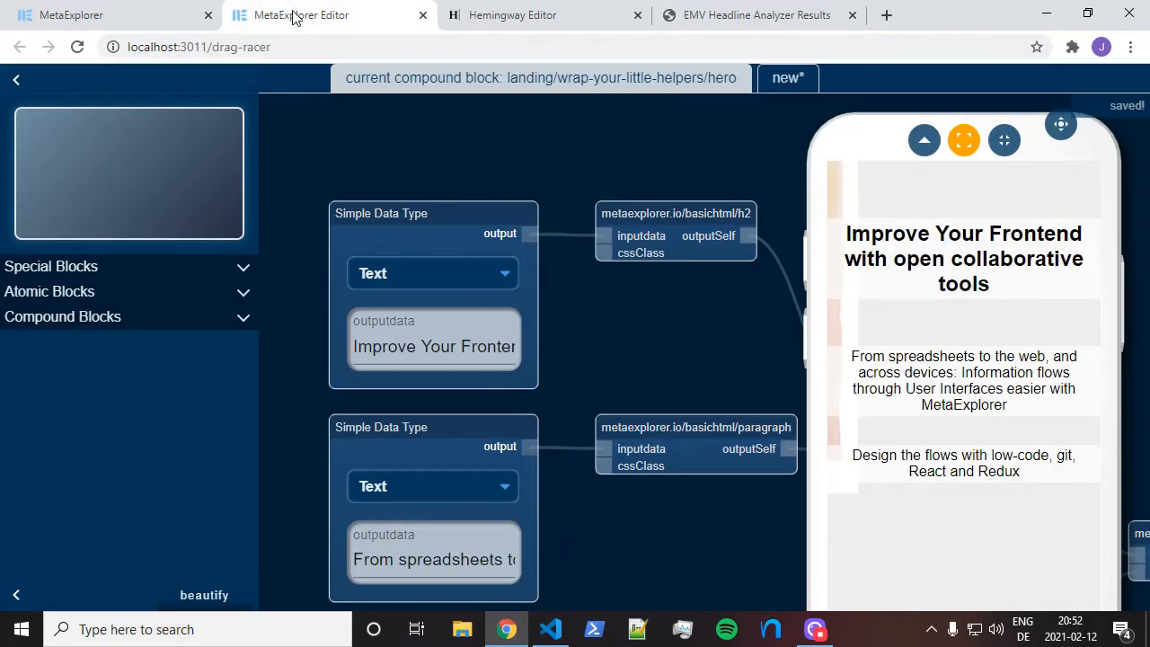
Submit the hero heading 'Improve Your Frontend with open collaborative tools' to Headline Analyzer
triple_click(398, 345)
key(ctrl+c)
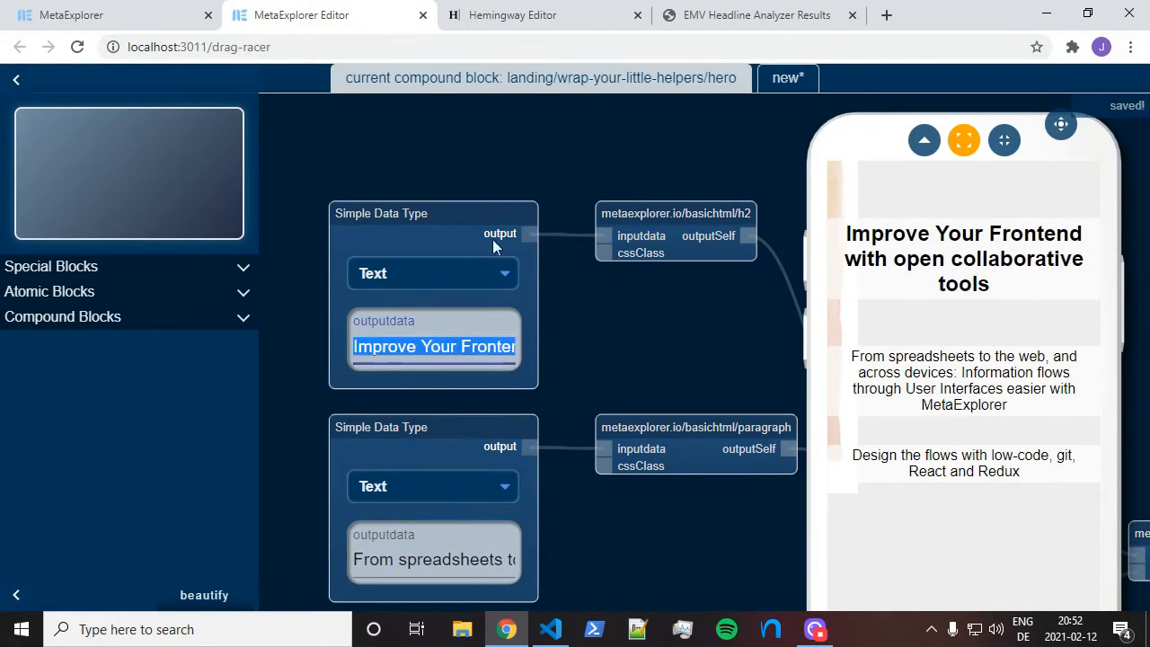
click(730, 13)
scroll(539, 234, up, 3)
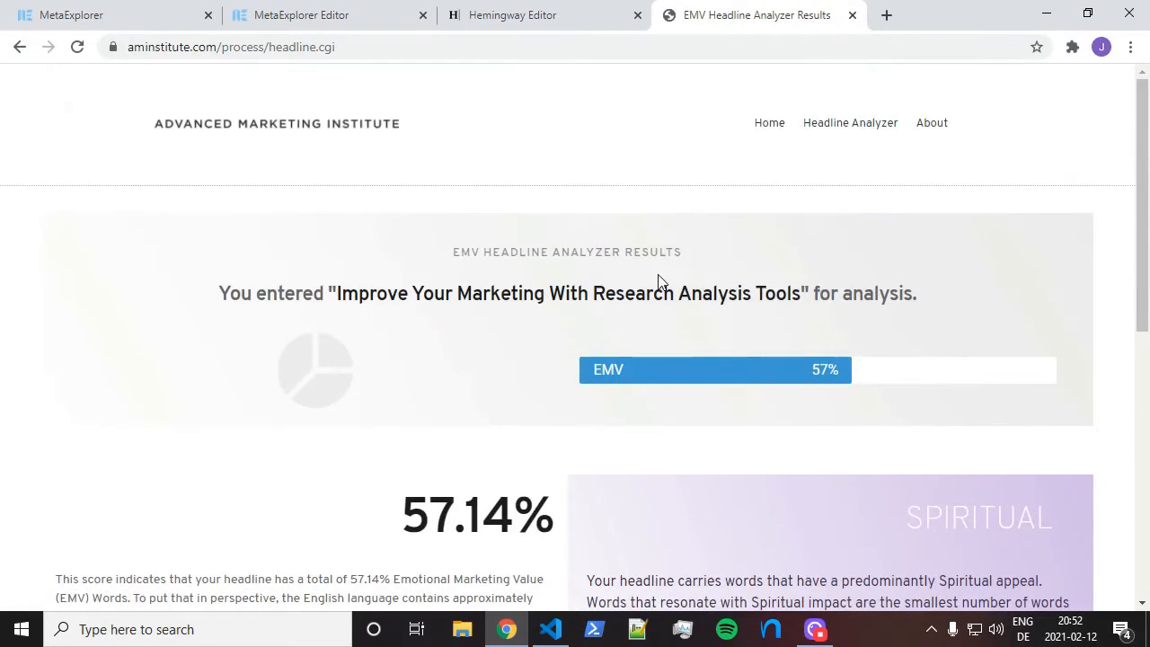
key(alt+Left)
click(667, 431)
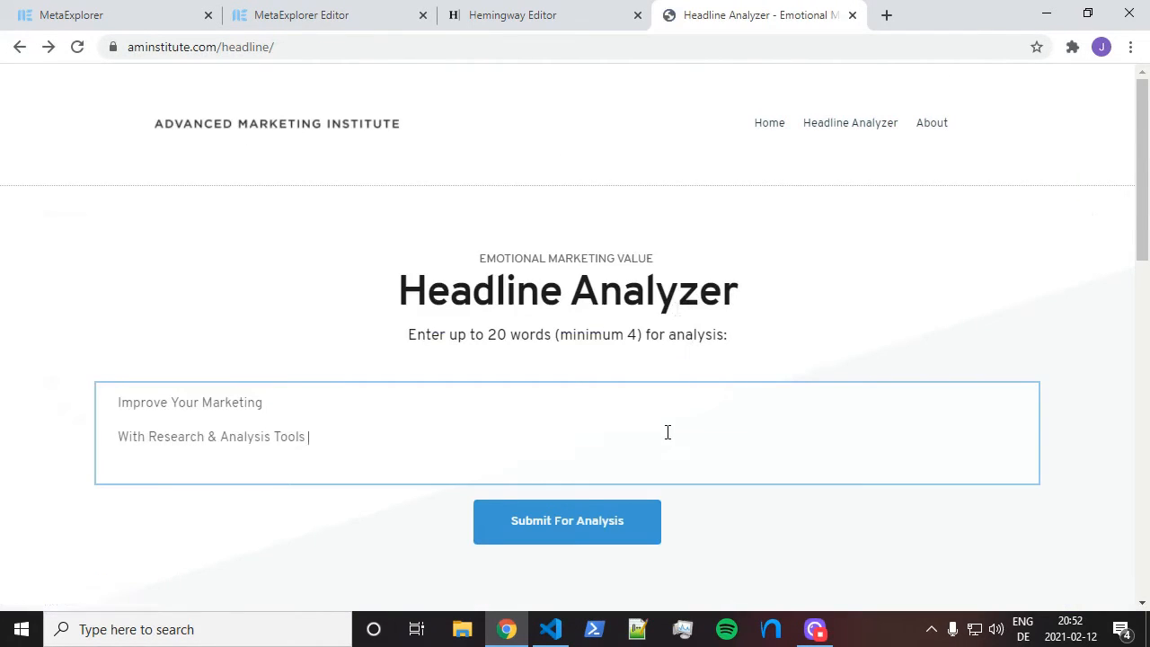
key(ctrl+a)
key(ctrl+v)
click(530, 523)
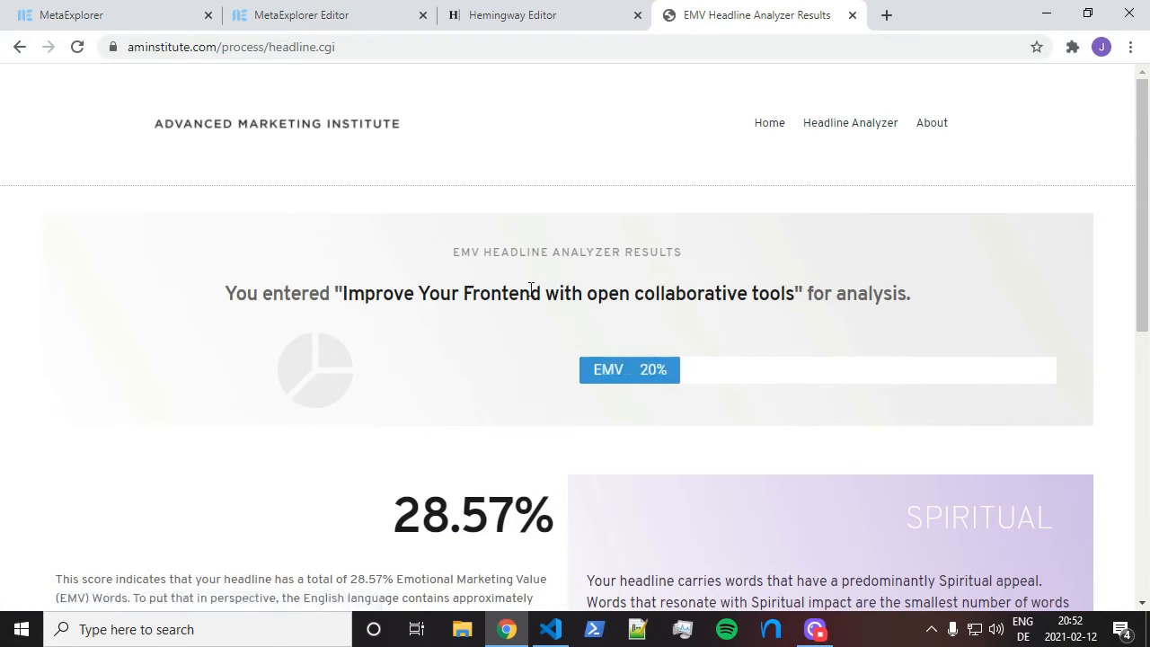
Check its 28.57% Spiritual score, then go back to the entry form and select the headline
scroll(545, 258, down, 3)
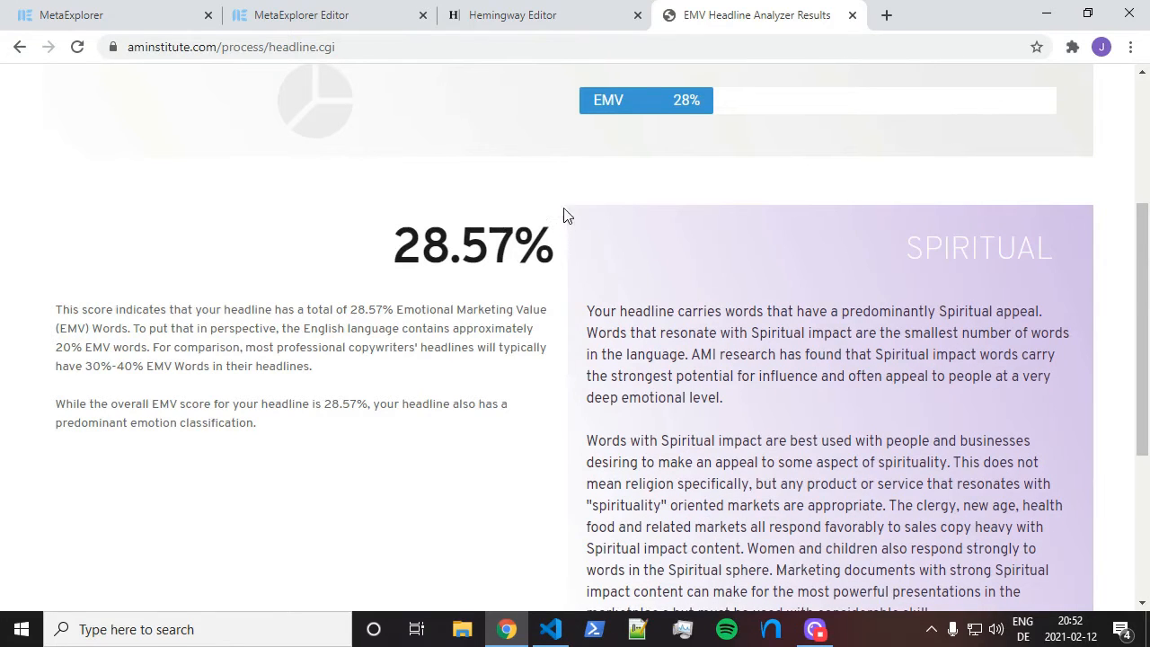
scroll(690, 189, up, 2)
key(alt+Left)
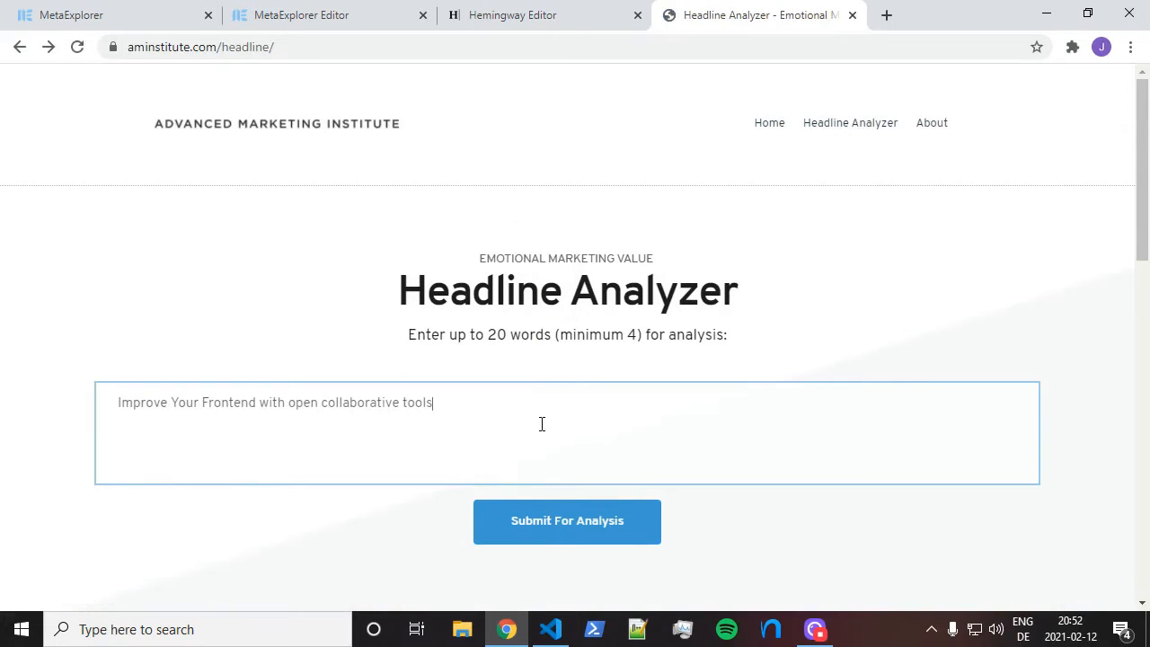
triple_click(542, 424)
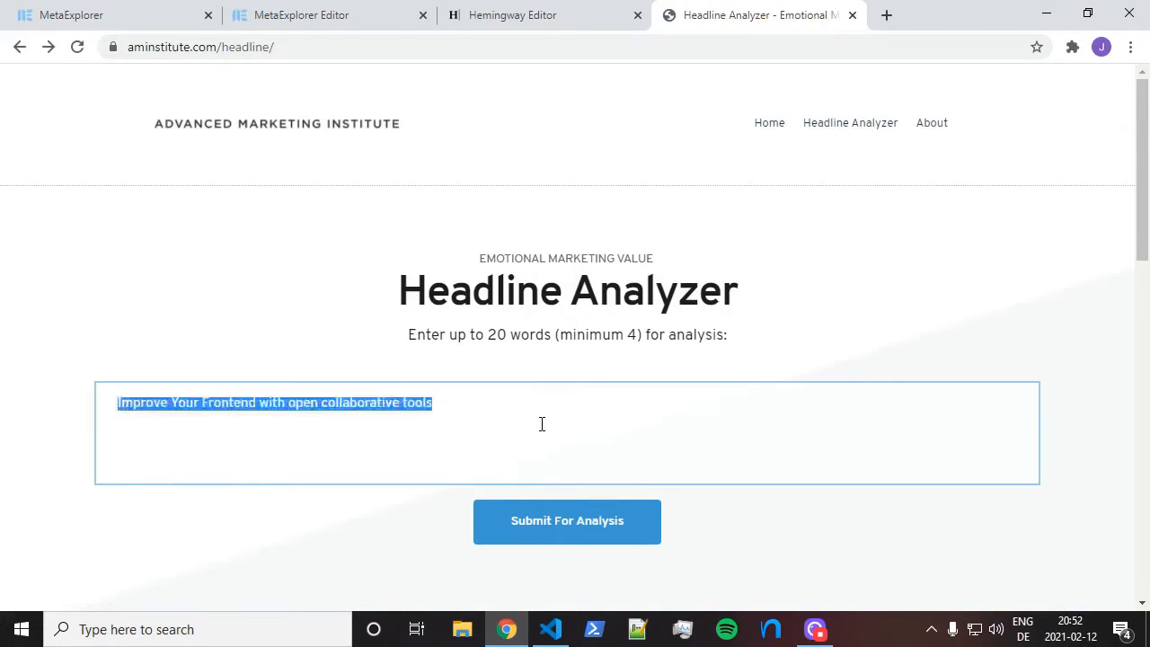
Analyse 'wrap your little helpers' (0.00% EMV, Neutral) and switch back to the MetaExplorer Editor
text(wrap )
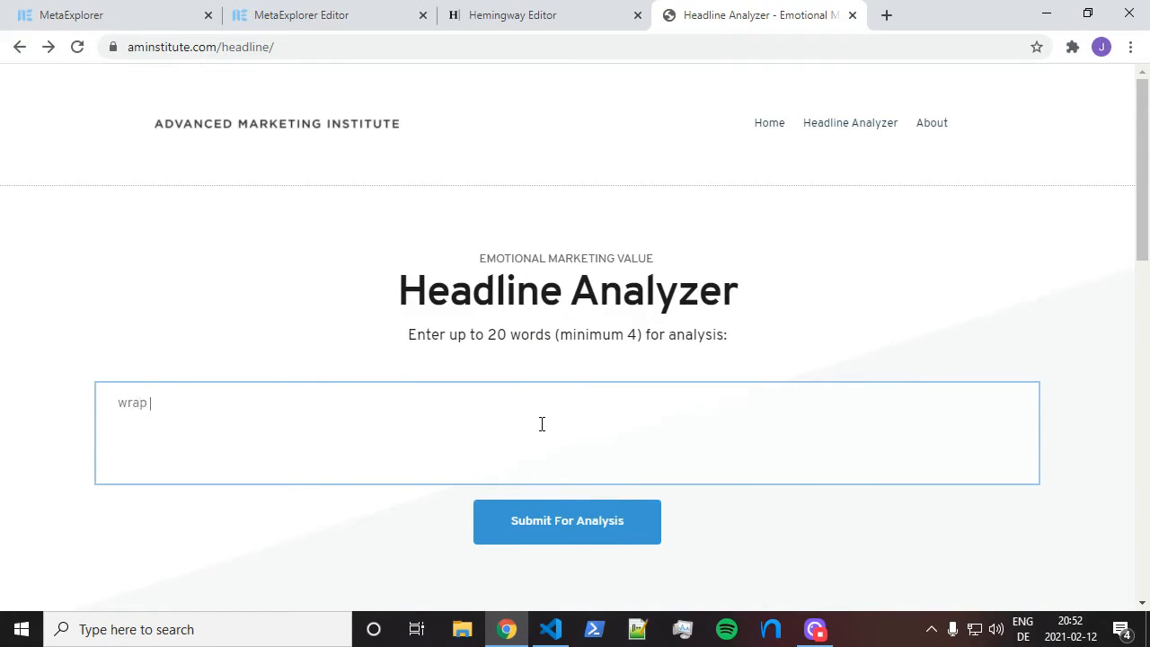
text(your little helpers)
click(591, 537)
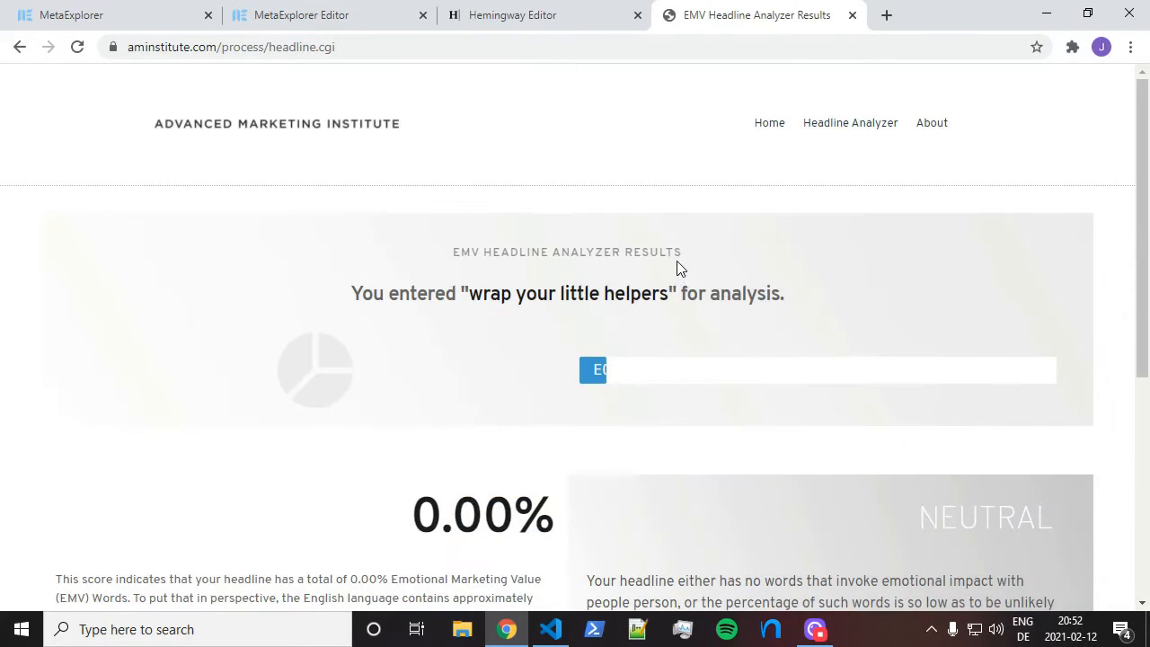
scroll(679, 268, down, 3)
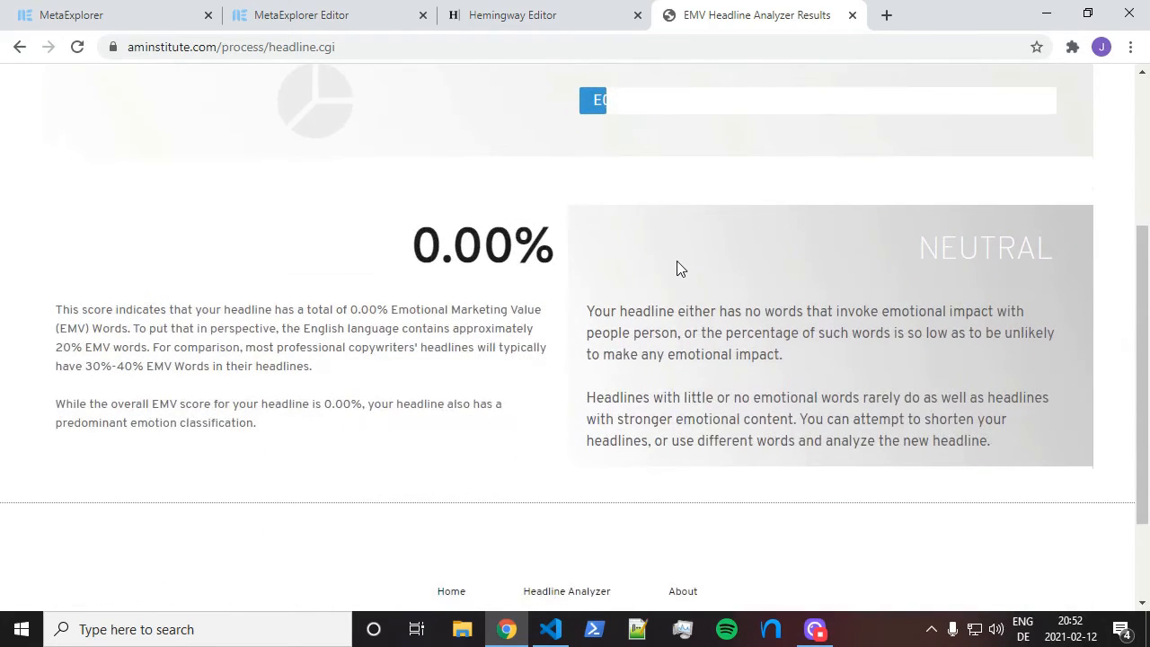
scroll(678, 283, up, 2)
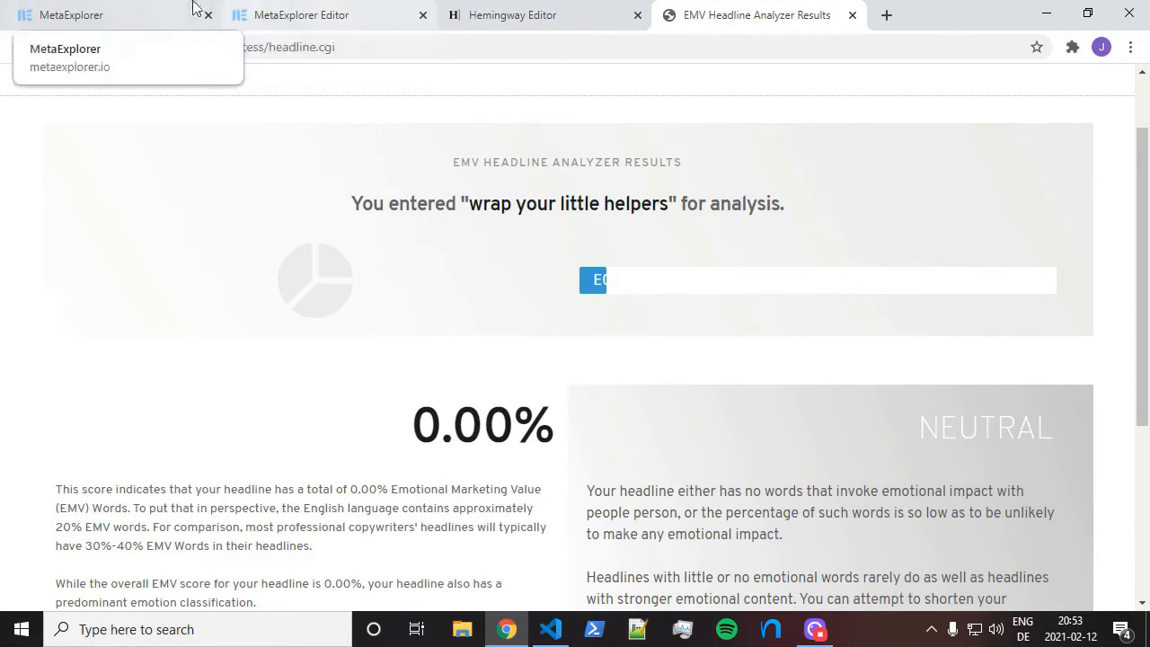
click(334, 15)
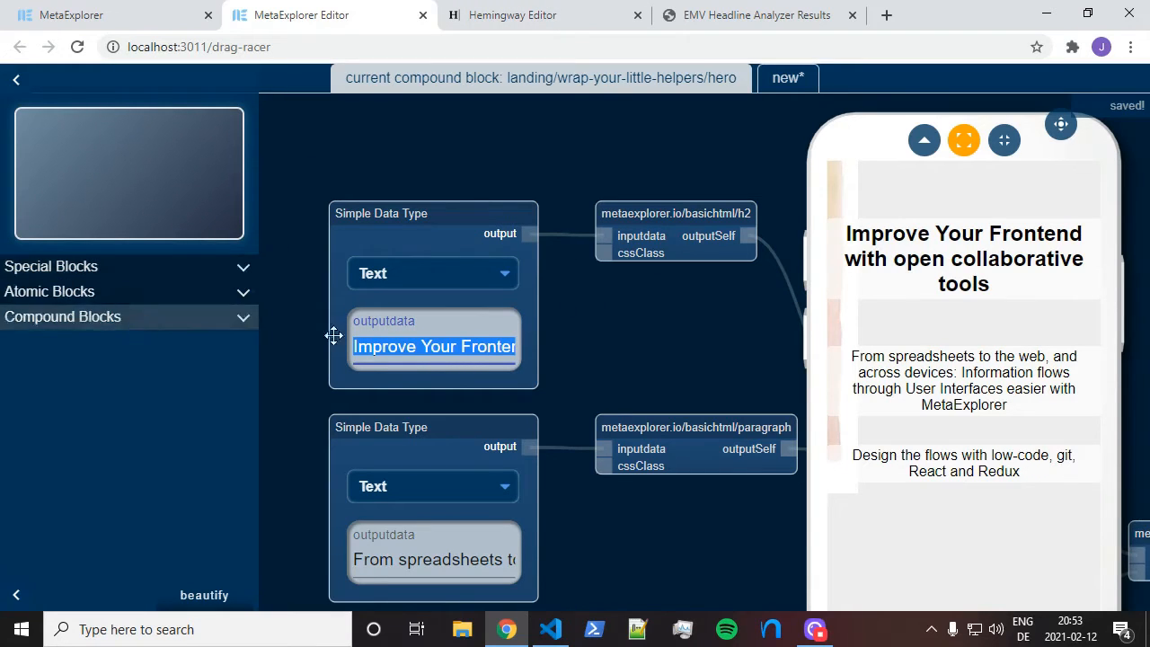
Open the landing/wrap-your-little-helpers/index compound block for editing
click(97, 329)
click(129, 435)
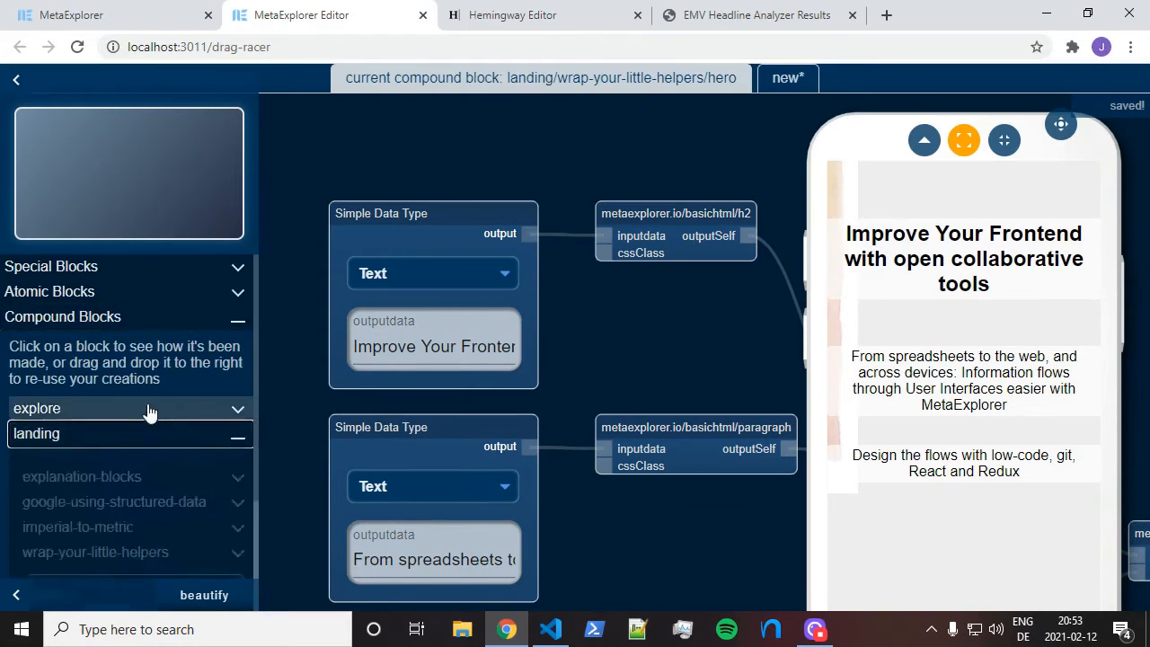
scroll(149, 396, down, 2)
scroll(146, 350, up, 2)
scroll(147, 448, down, 1)
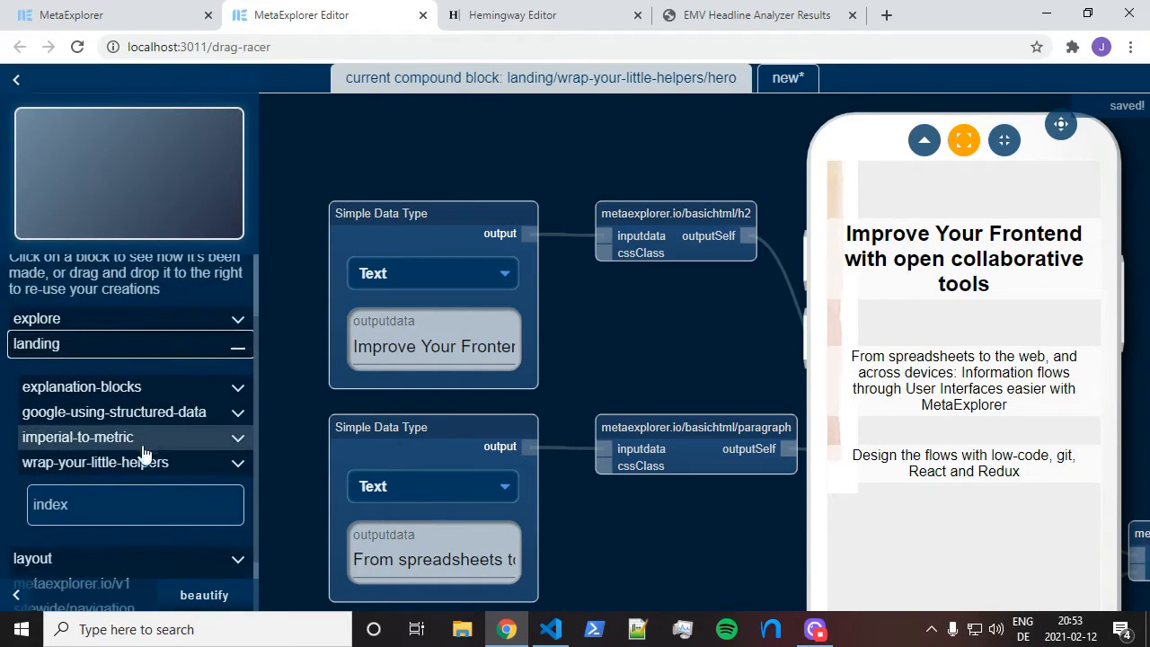
click(148, 462)
scroll(171, 463, down, 2)
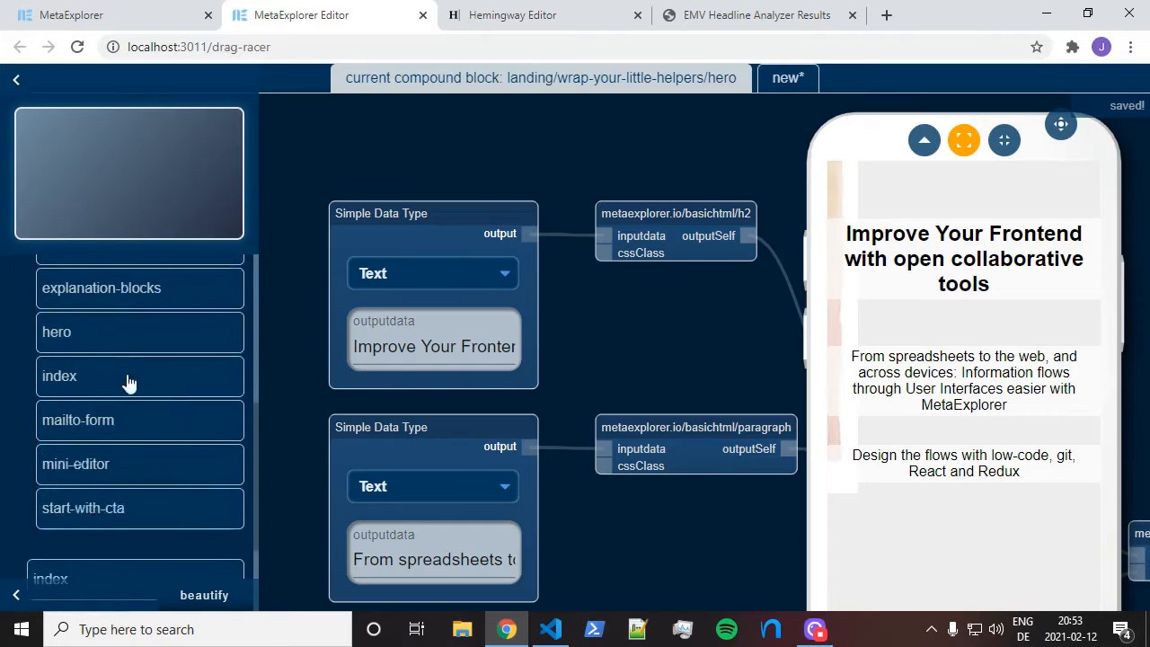
scroll(135, 404, up, 1)
click(140, 475)
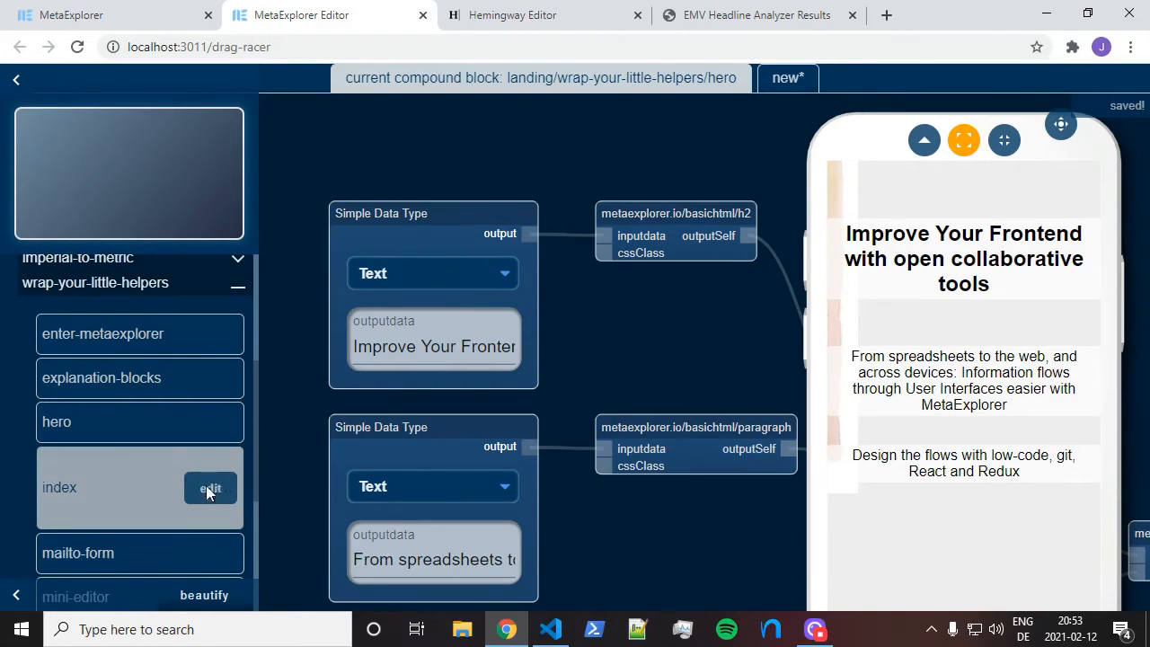
click(208, 489)
Zoom and pan the graph to the small-problems-small-solutions node
scroll(942, 452, down, 1)
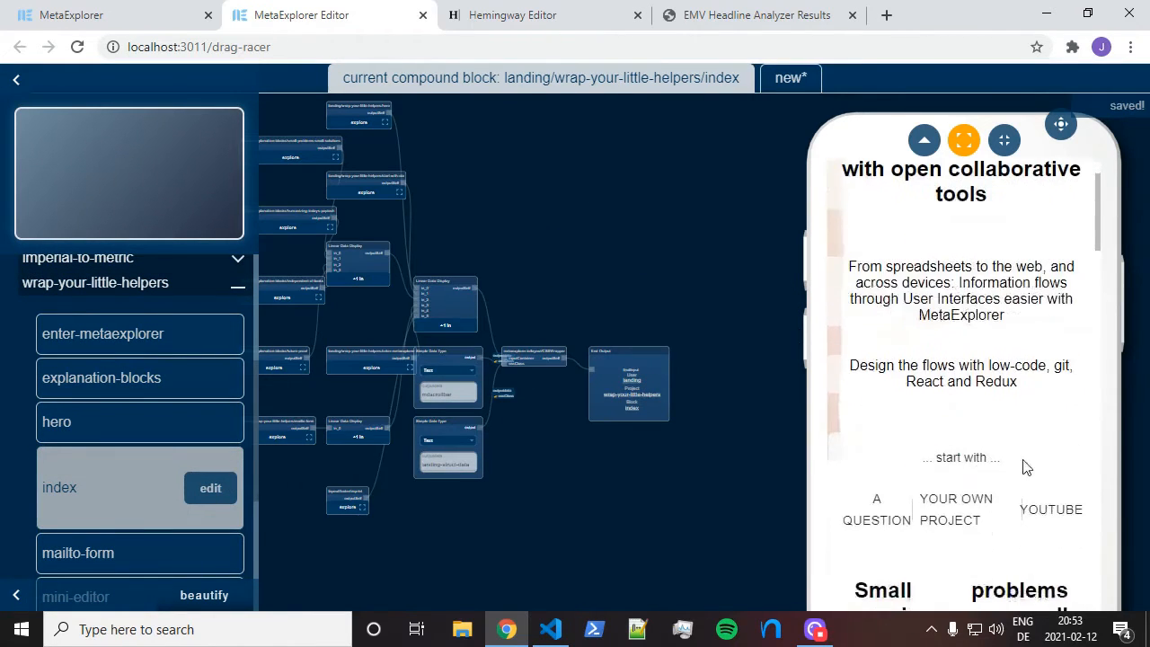
scroll(908, 472, down, 1)
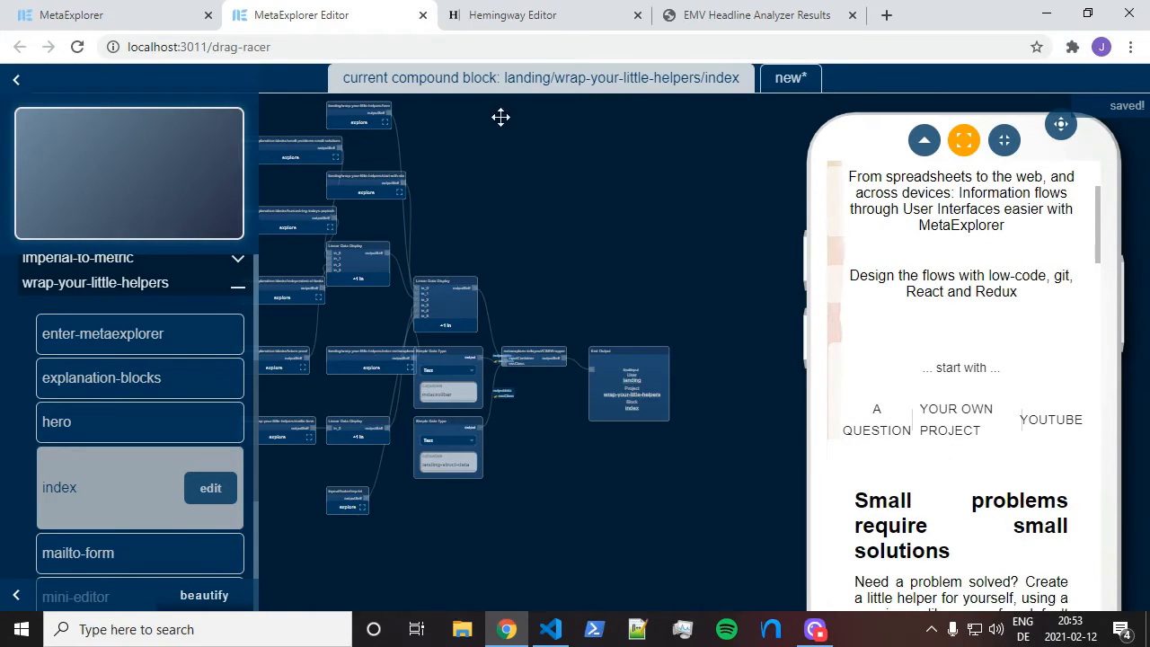
scroll(557, 185, up, 5)
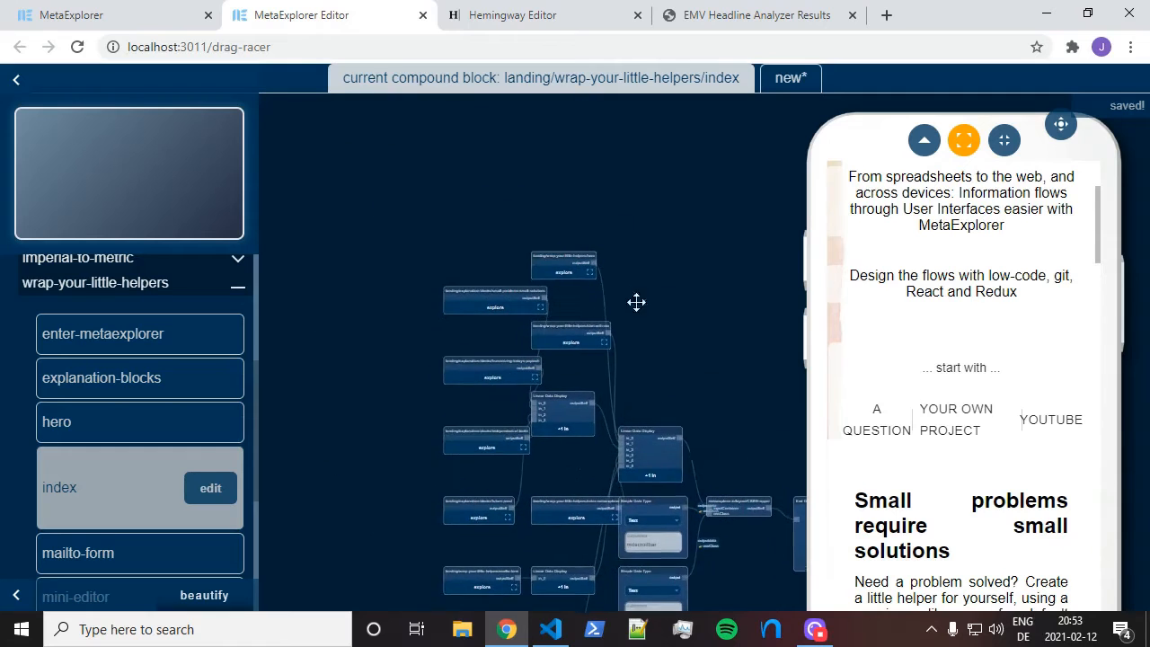
scroll(634, 295, up, 5)
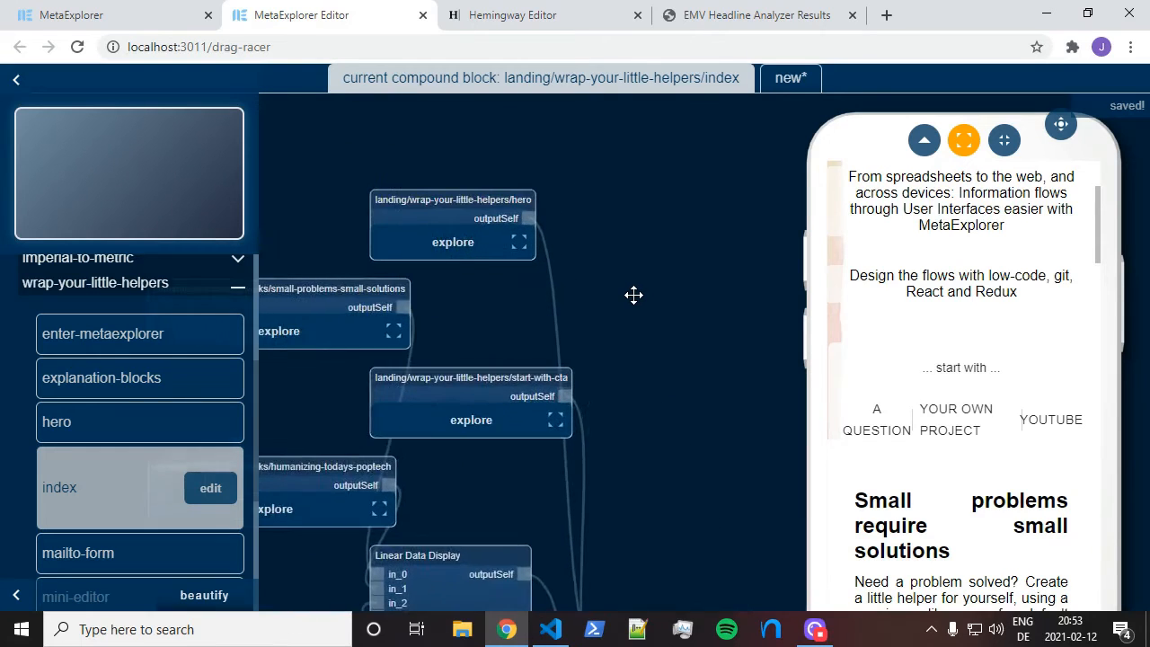
drag(439, 312, 657, 282)
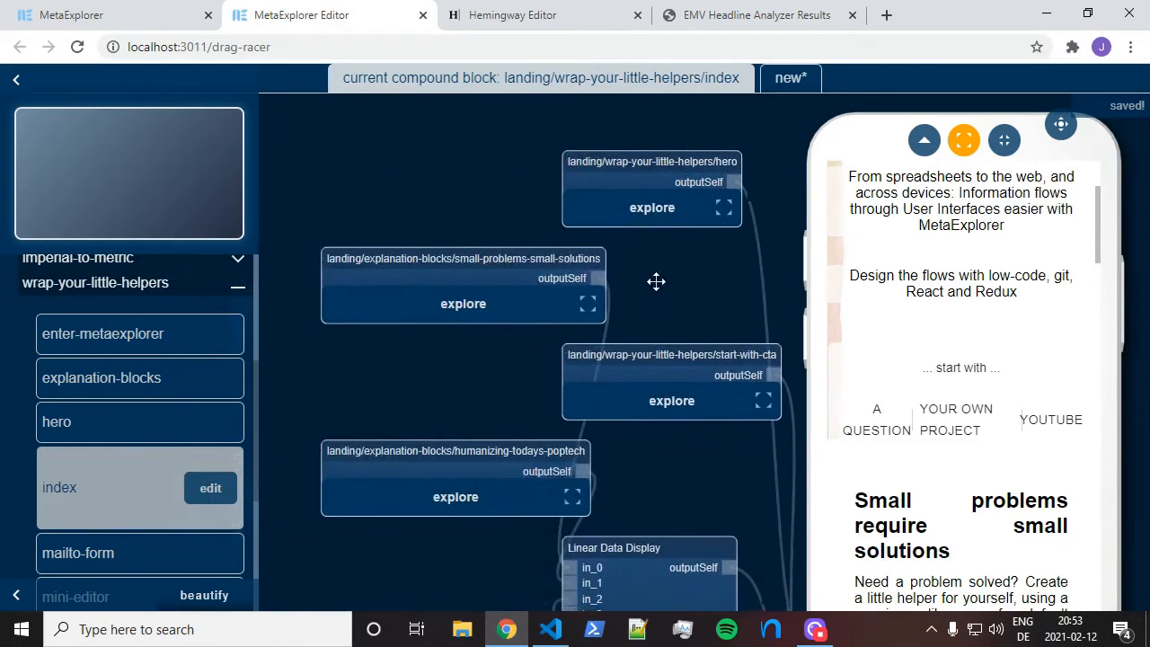
Open the small-problems-small-solutions block and change its heading to 'Small problems need small solutions'
click(457, 303)
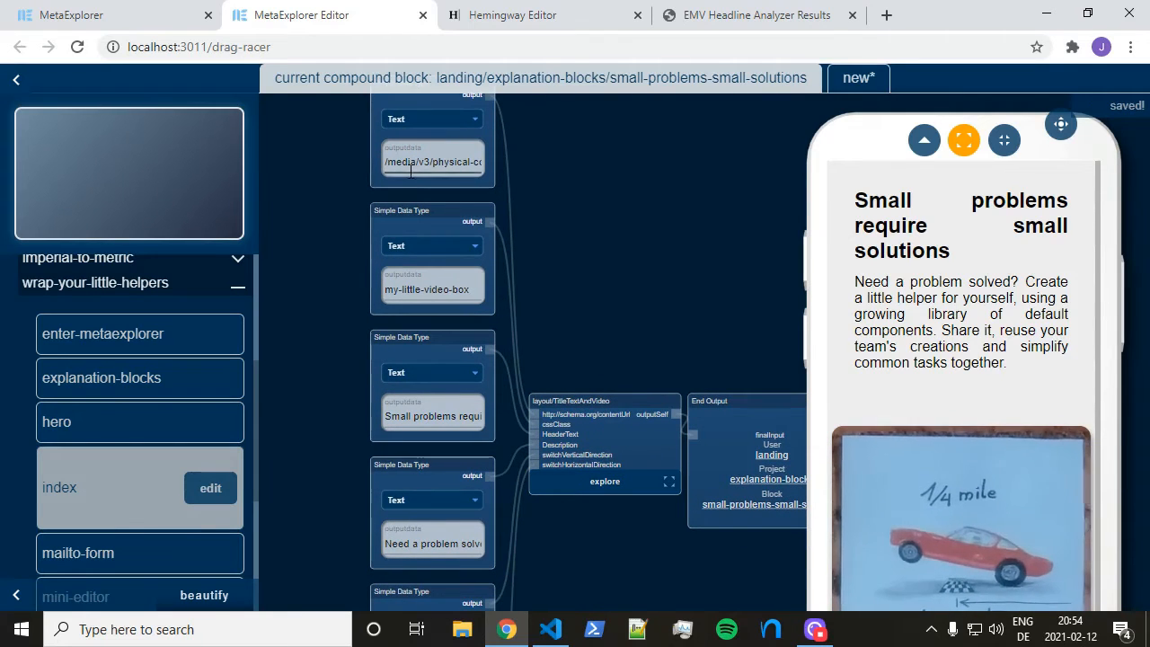
drag(601, 289, 597, 252)
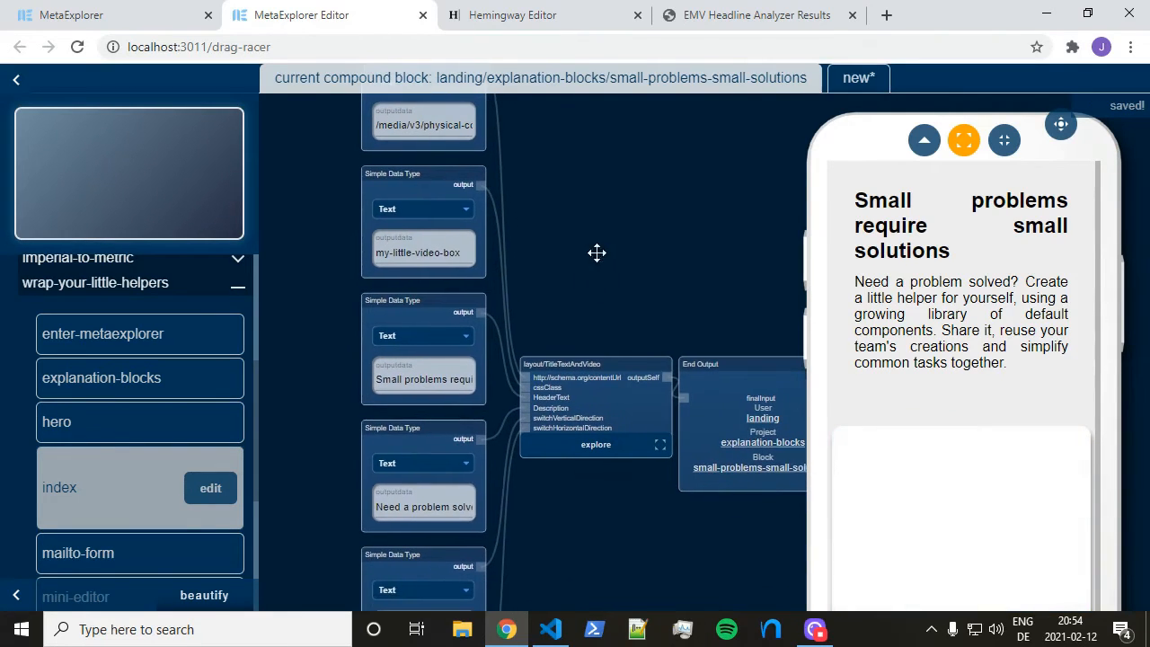
click(436, 382)
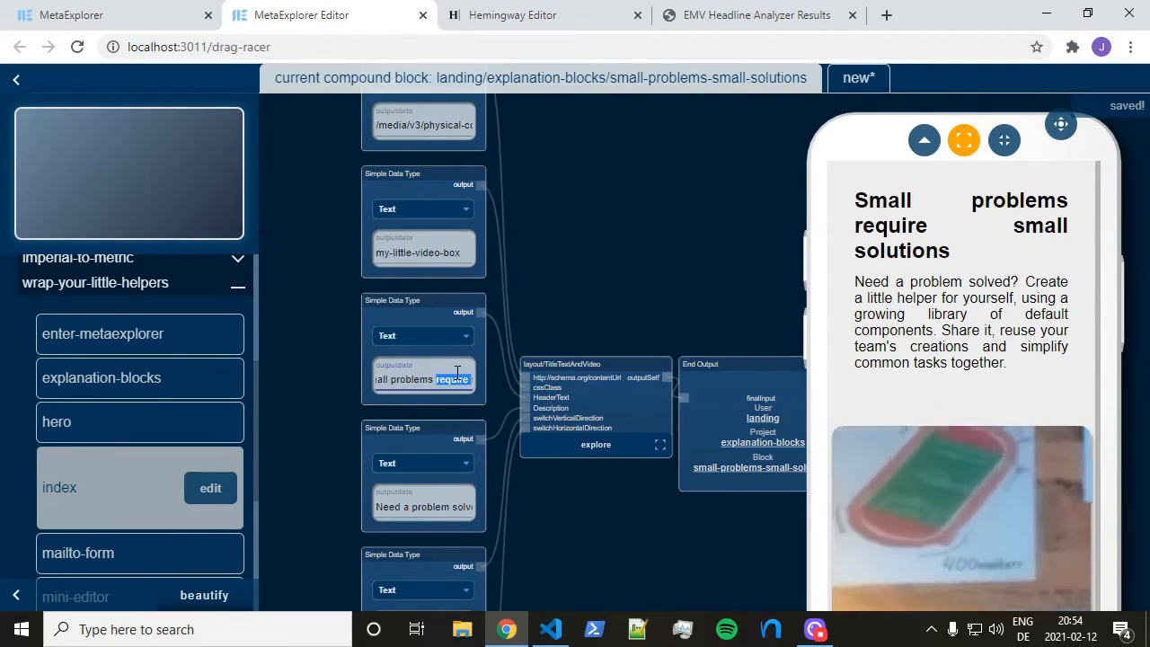
text(need)
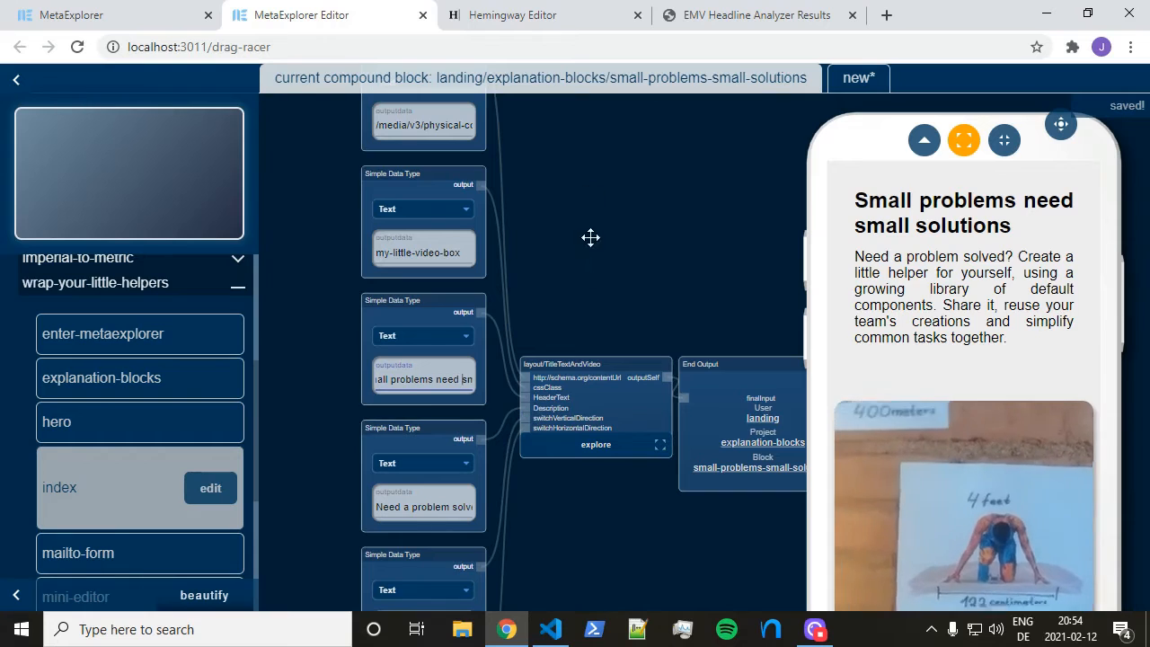
drag(621, 291, 597, 146)
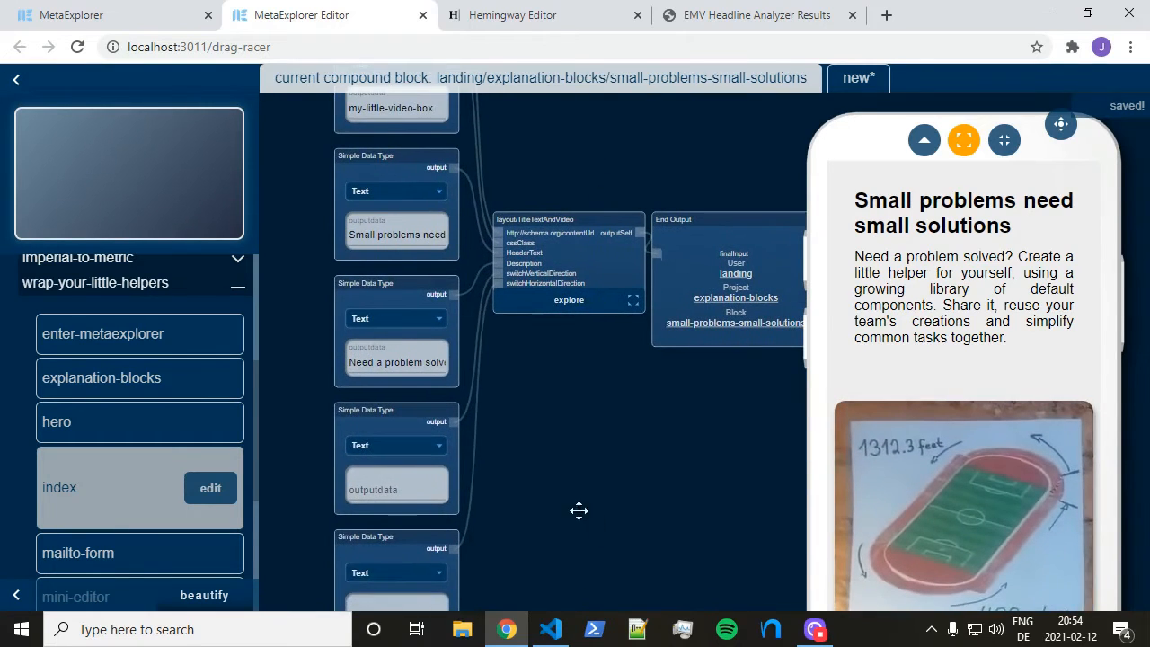
Centre the graph on the layout node and preview the block as a full web page
drag(579, 511, 583, 445)
drag(570, 286, 564, 463)
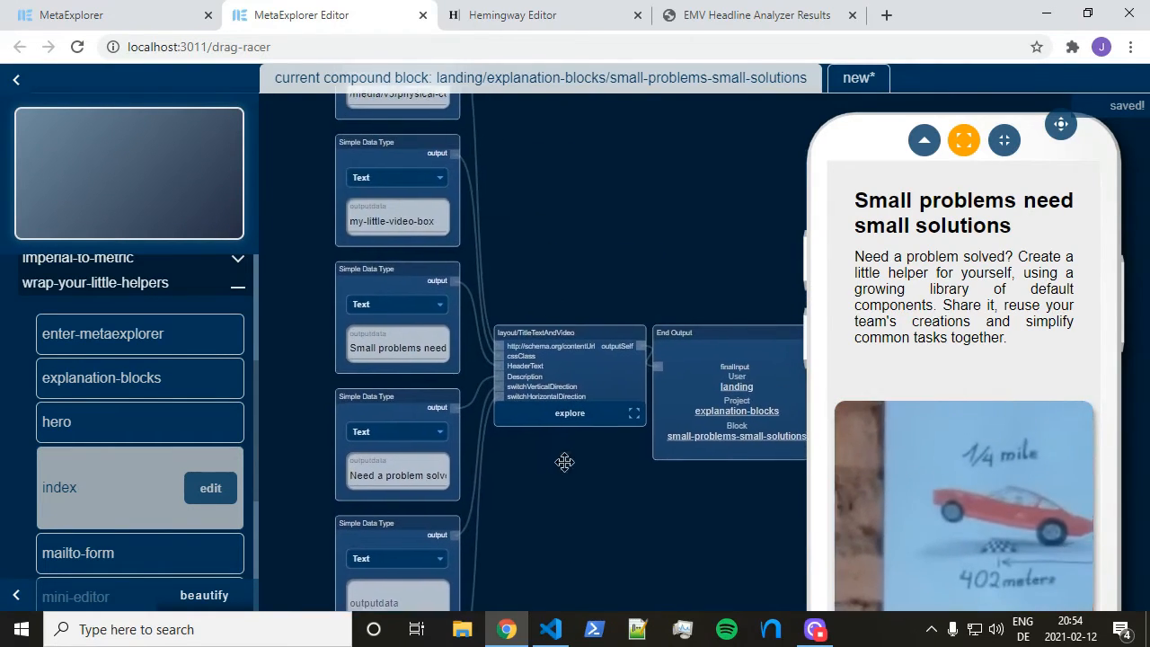
drag(577, 163, 594, 236)
scroll(595, 366, up, 2)
scroll(596, 366, up, 3)
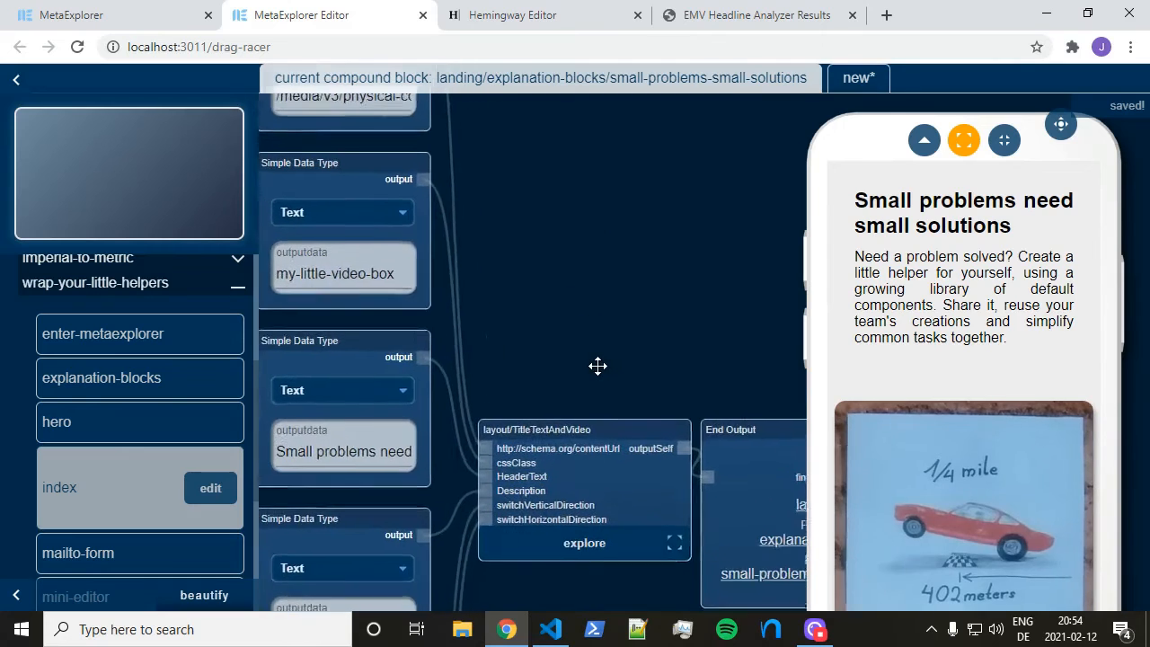
drag(594, 362, 558, 282)
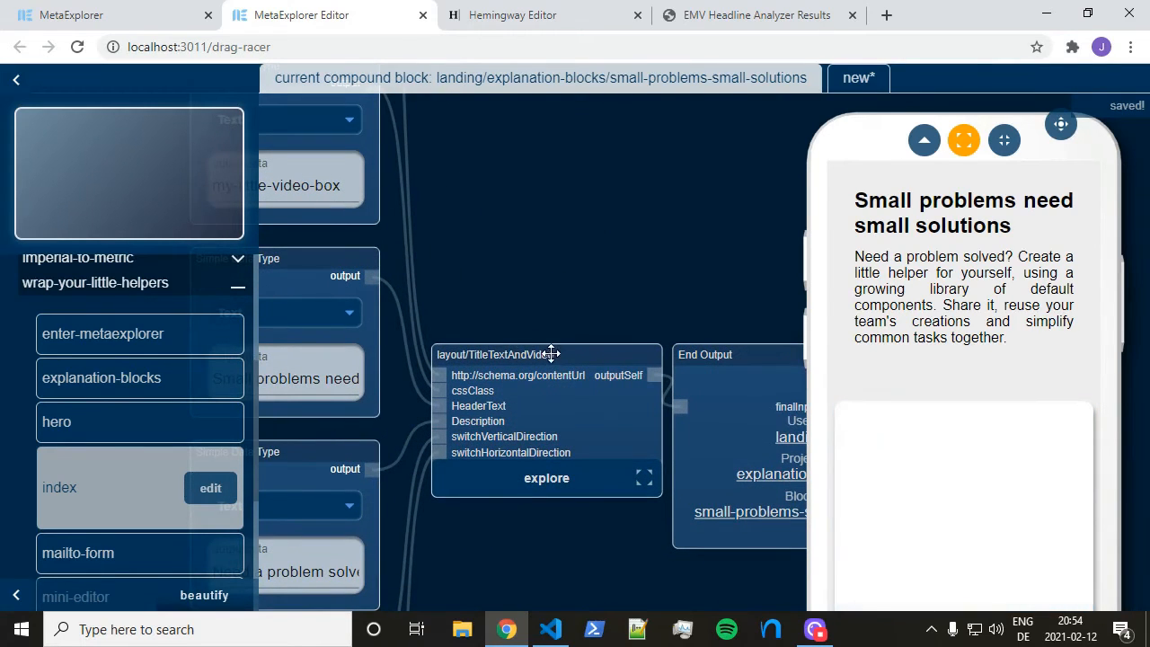
scroll(552, 336, down, 1)
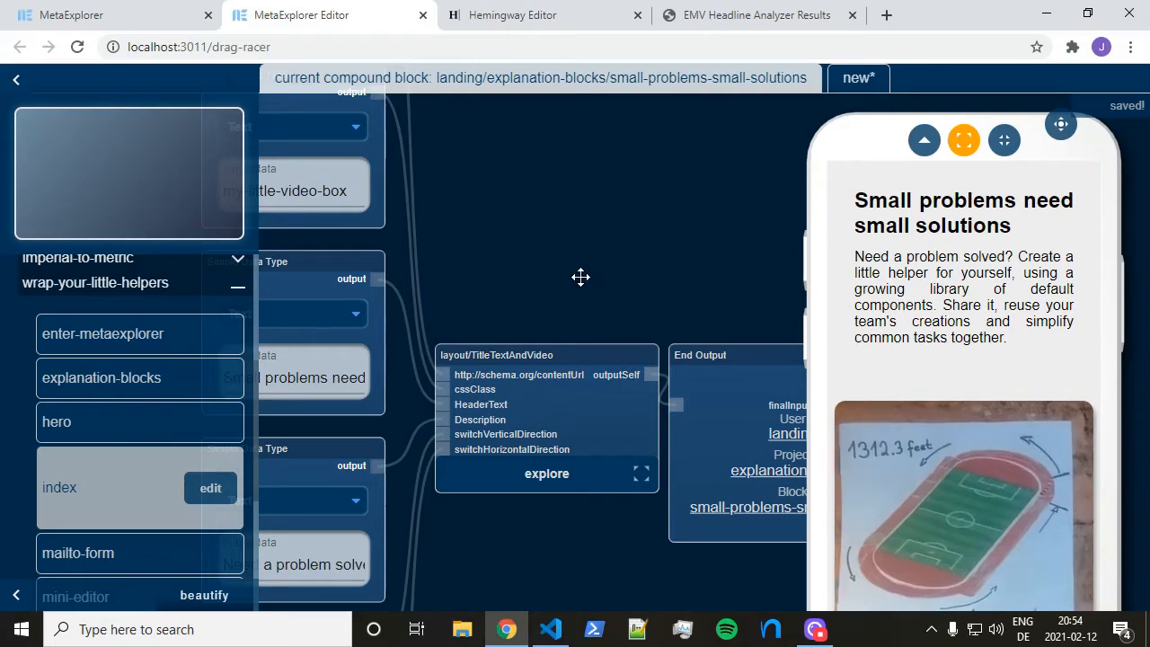
drag(555, 288, 573, 267)
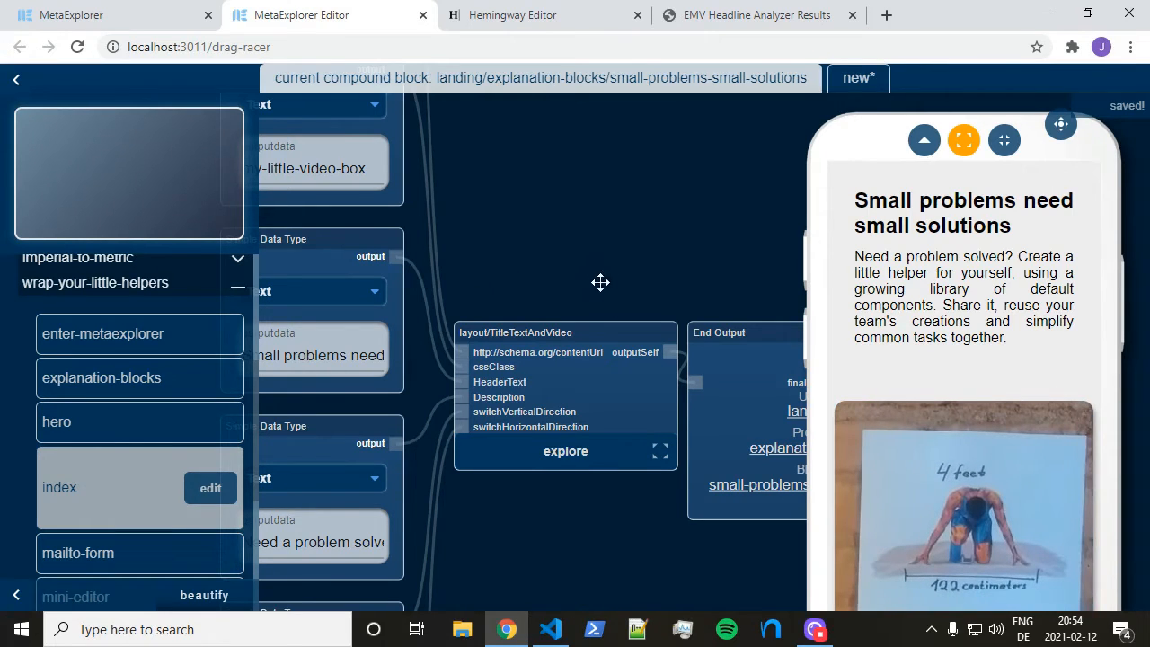
click(965, 143)
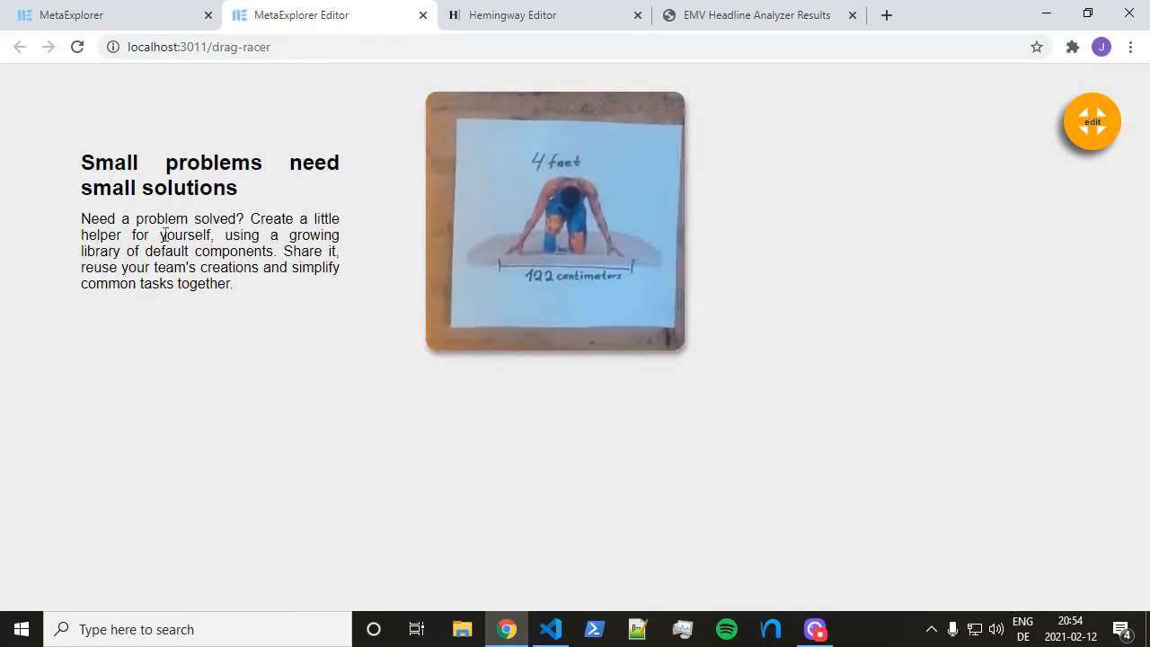
Return to the block editor and zoom the canvas onto the Simple Data Type input nodes
click(1092, 121)
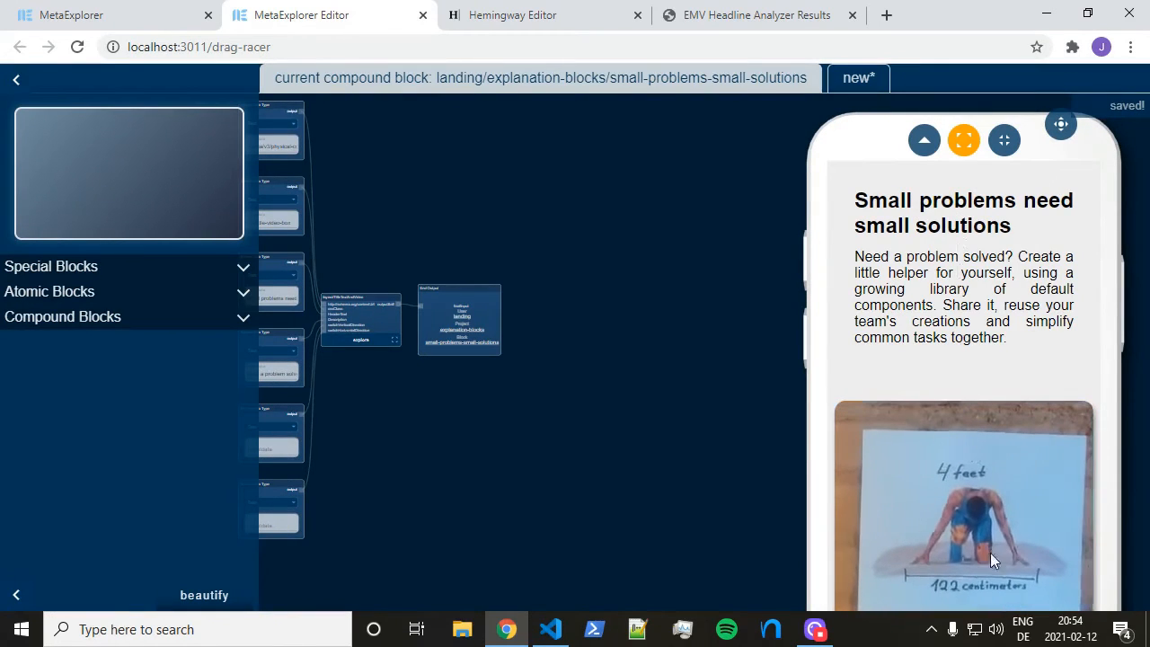
drag(307, 470, 509, 362)
scroll(509, 362, up, 2)
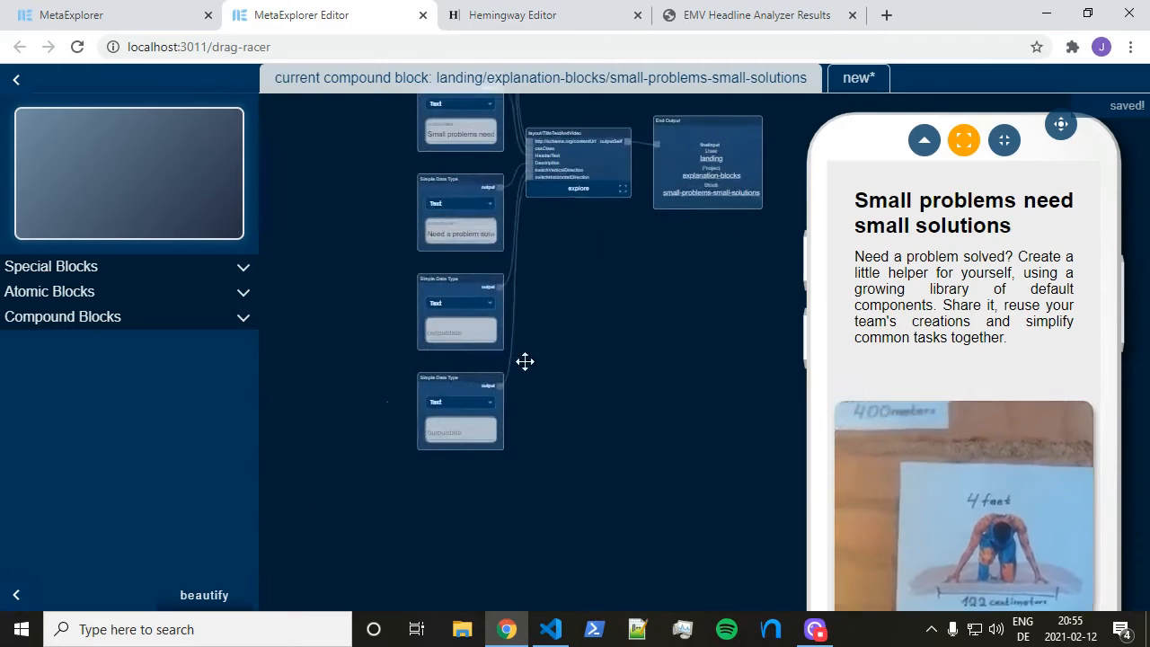
scroll(542, 271, up, 2)
drag(581, 234, 590, 281)
scroll(591, 281, up, 1)
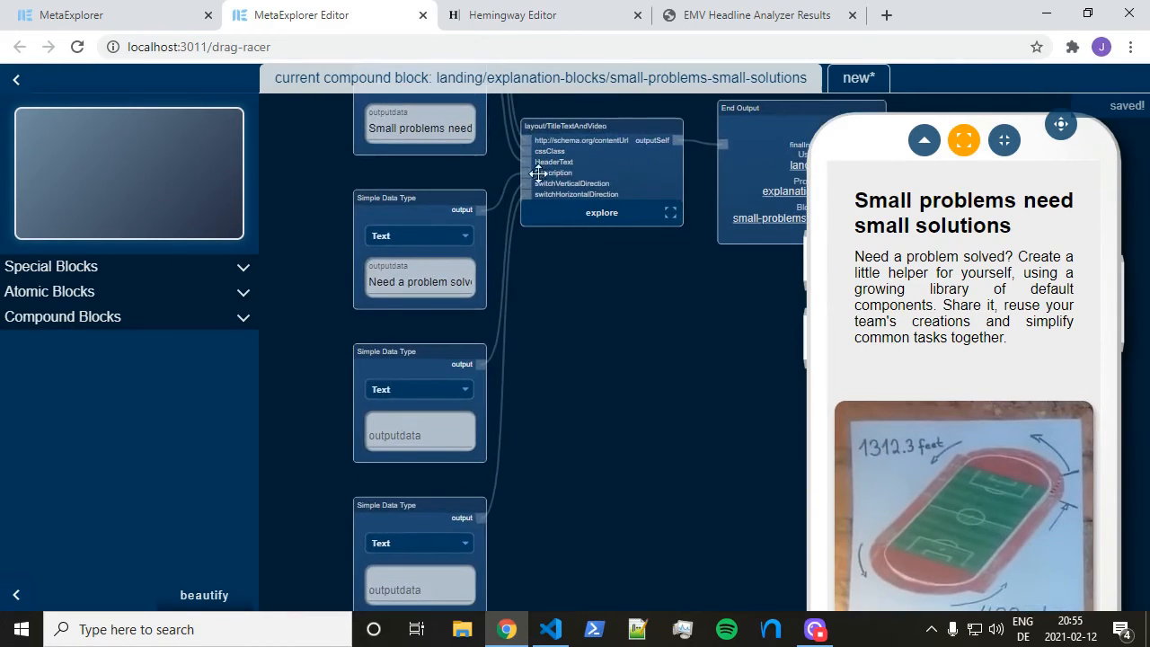
Change the third Simple Data Type input node to a Boolean
click(431, 386)
click(396, 407)
click(389, 430)
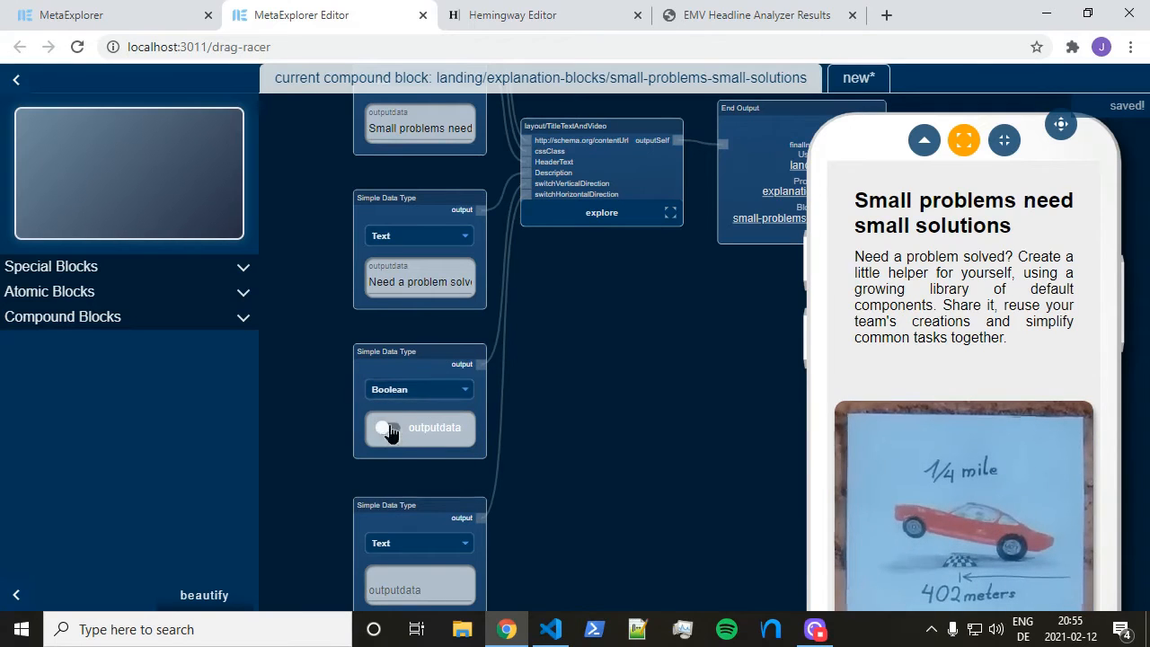
click(389, 430)
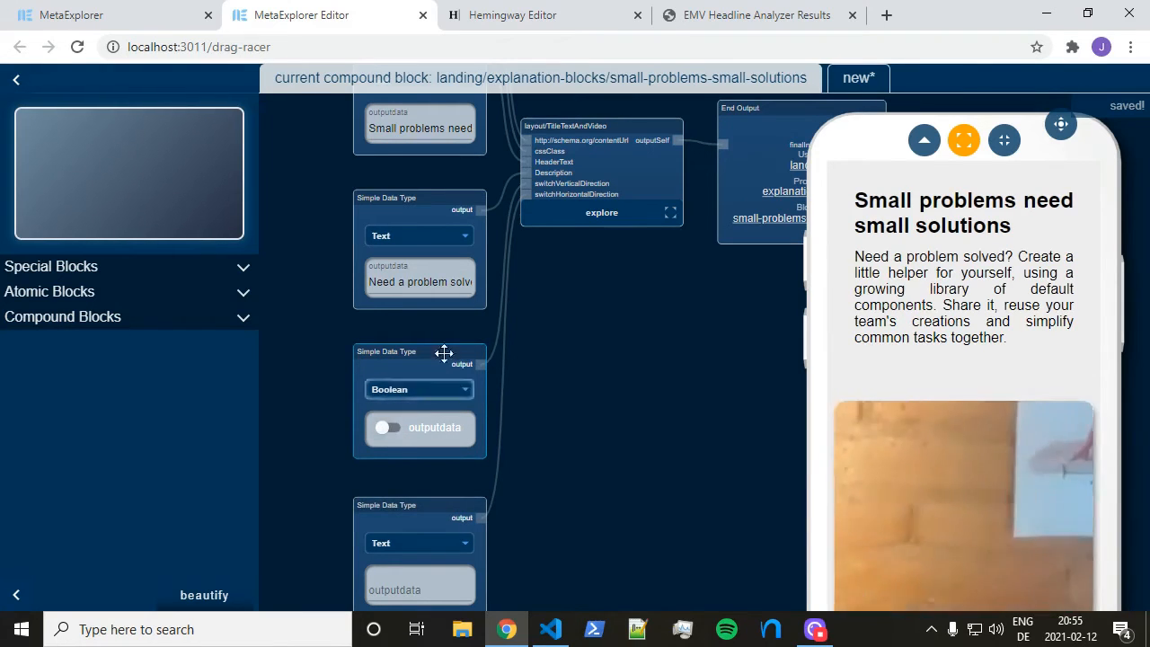
drag(465, 356, 420, 353)
Toggle the Boolean to flip the video above the title, then leave it off
click(377, 436)
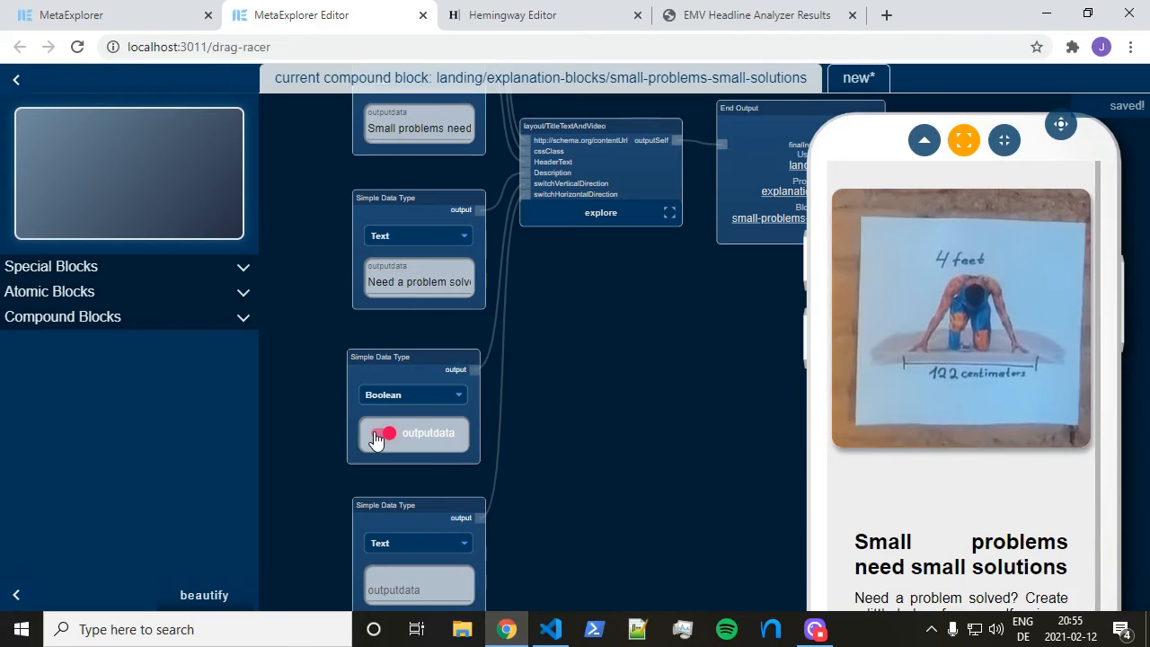
click(379, 436)
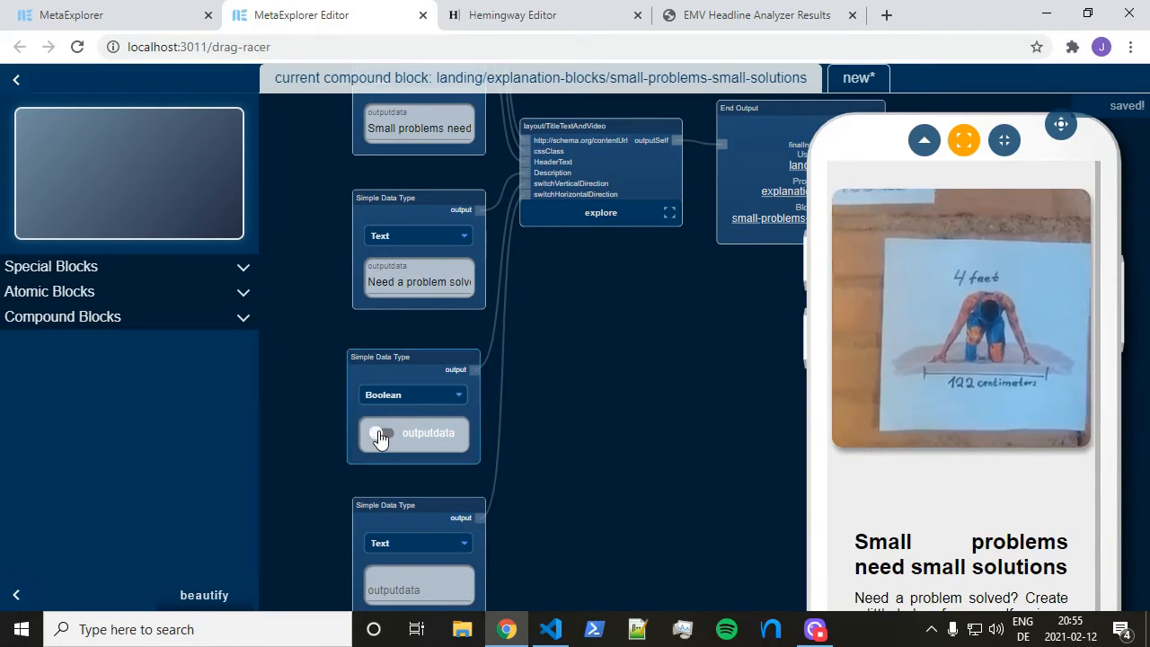
click(379, 436)
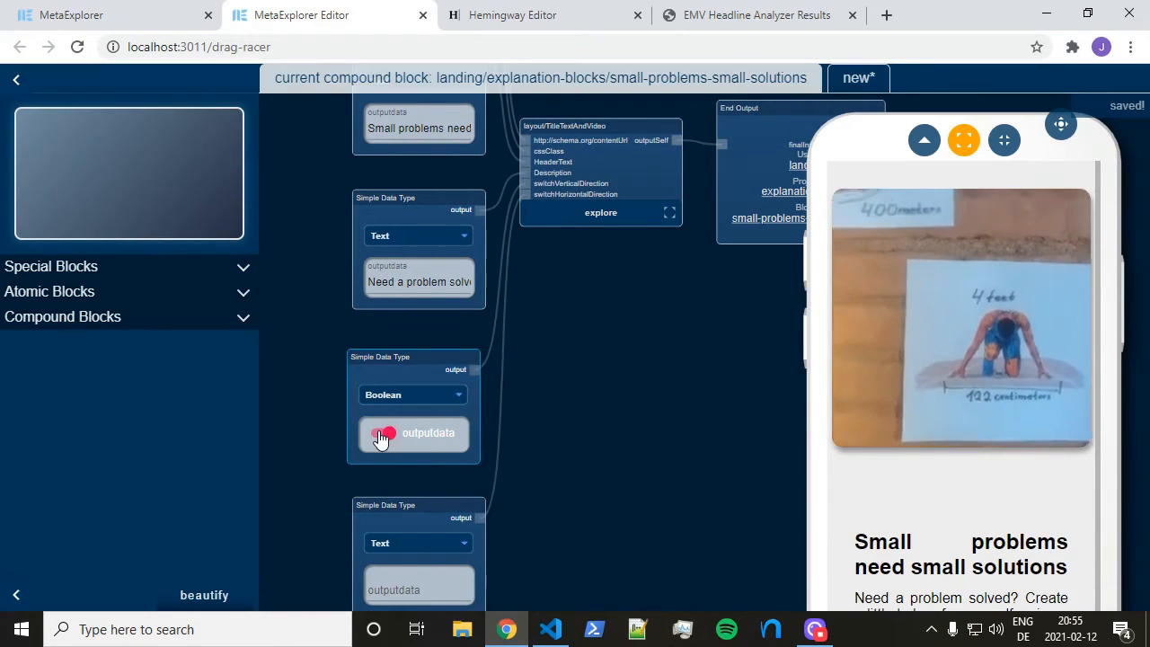
click(382, 437)
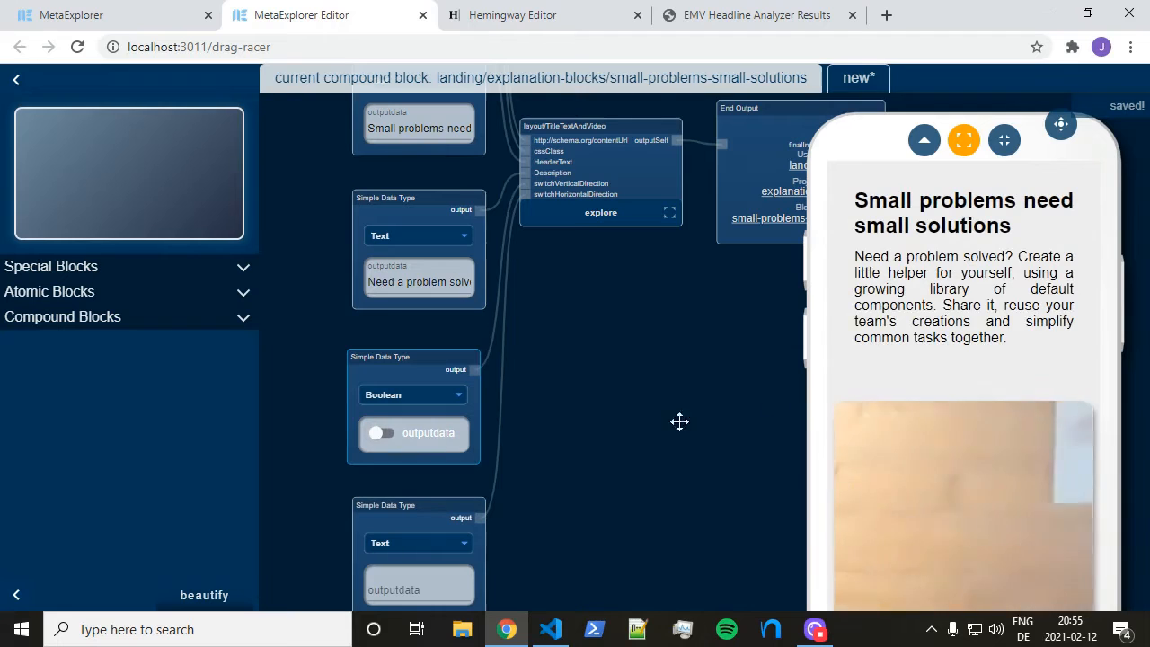
drag(577, 307, 598, 348)
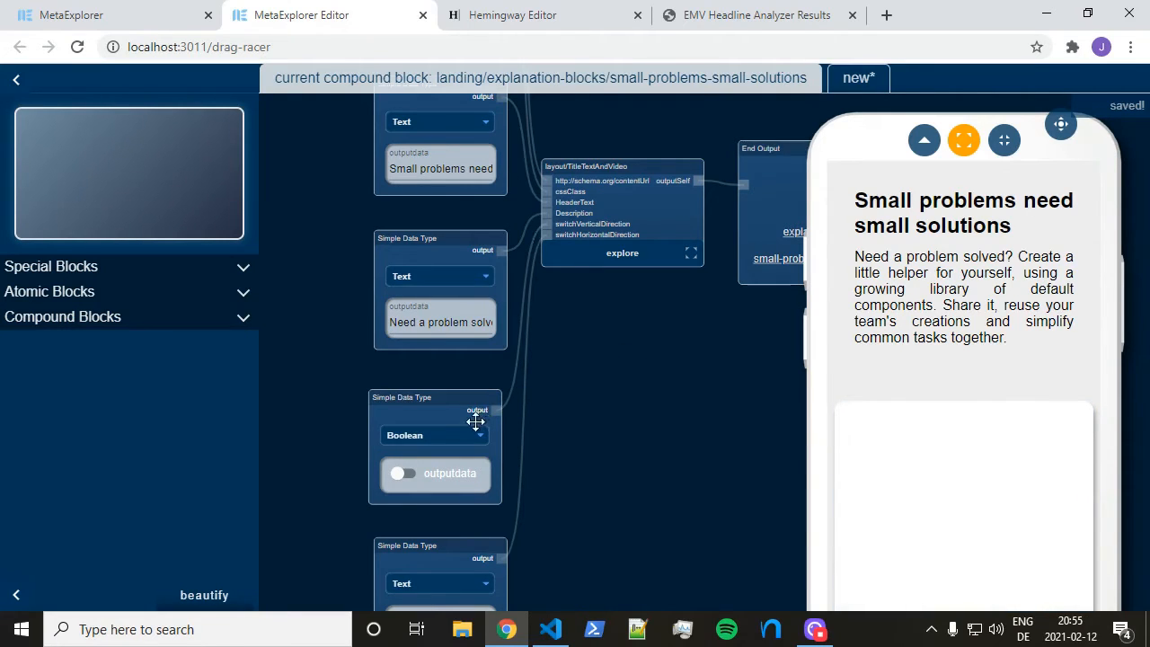
Align the Boolean node with the other inputs and pan the graph to review the upper inputs and layout node
drag(452, 390, 455, 398)
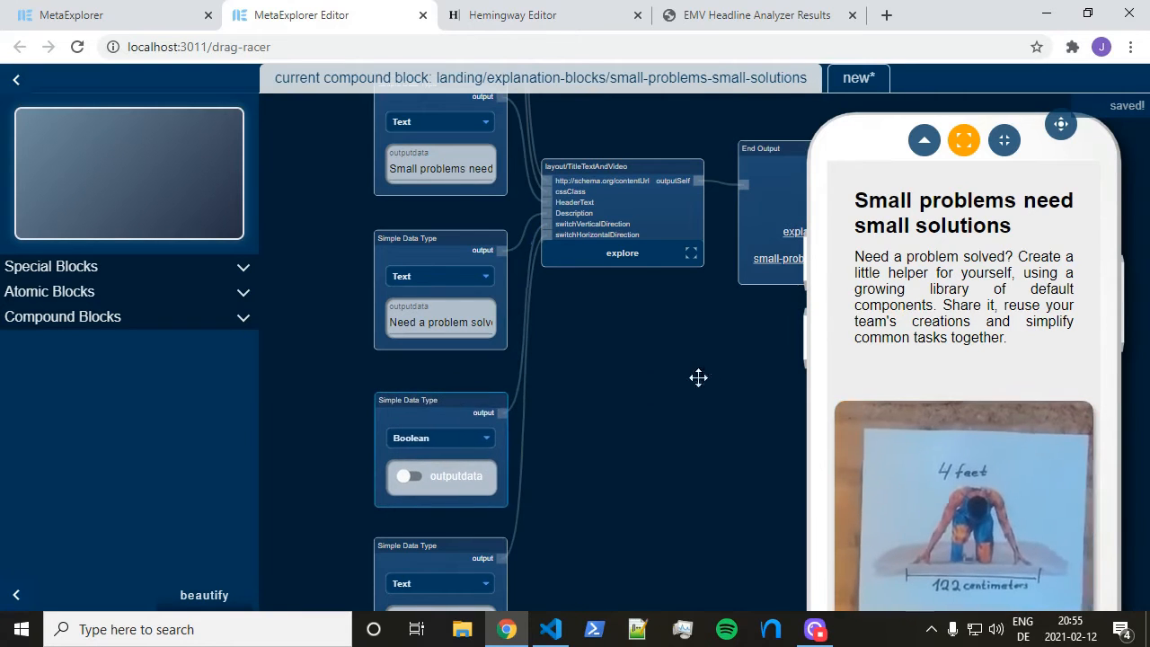
scroll(354, 446, up, 3)
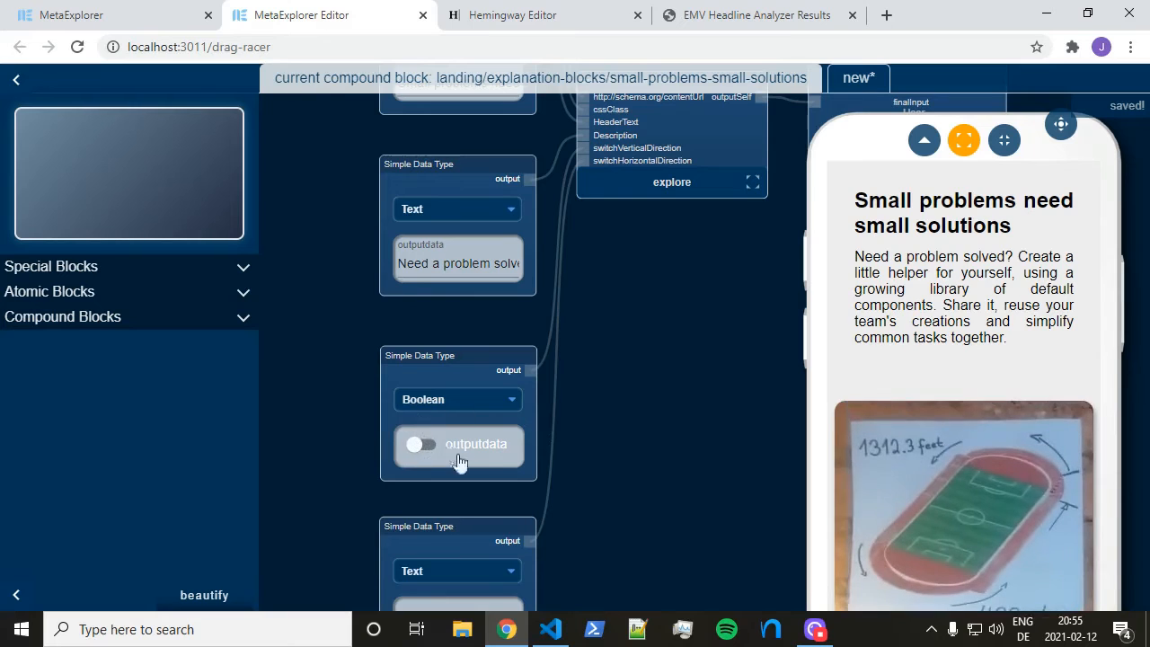
drag(668, 294, 662, 444)
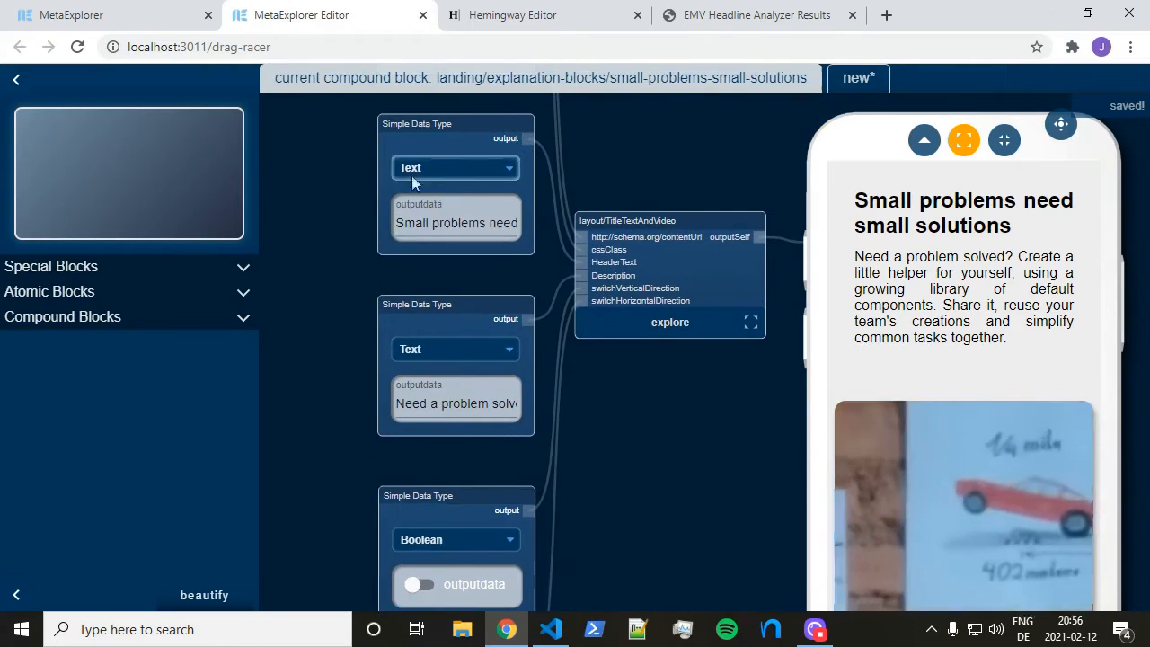
drag(329, 170, 361, 364)
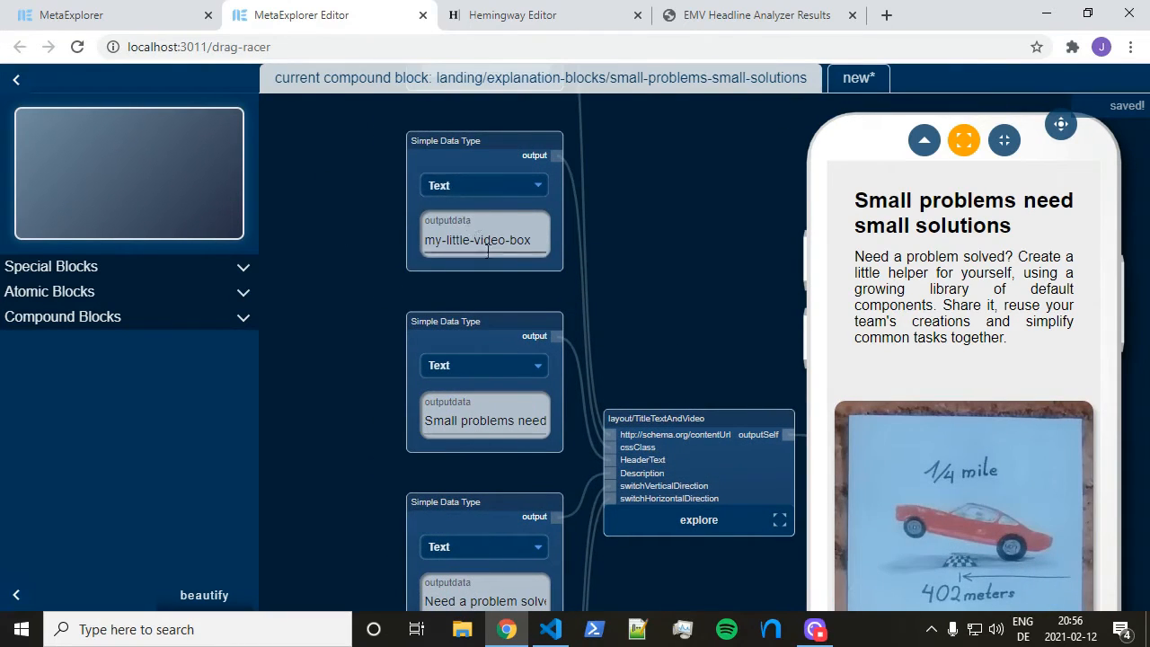
drag(344, 194, 377, 340)
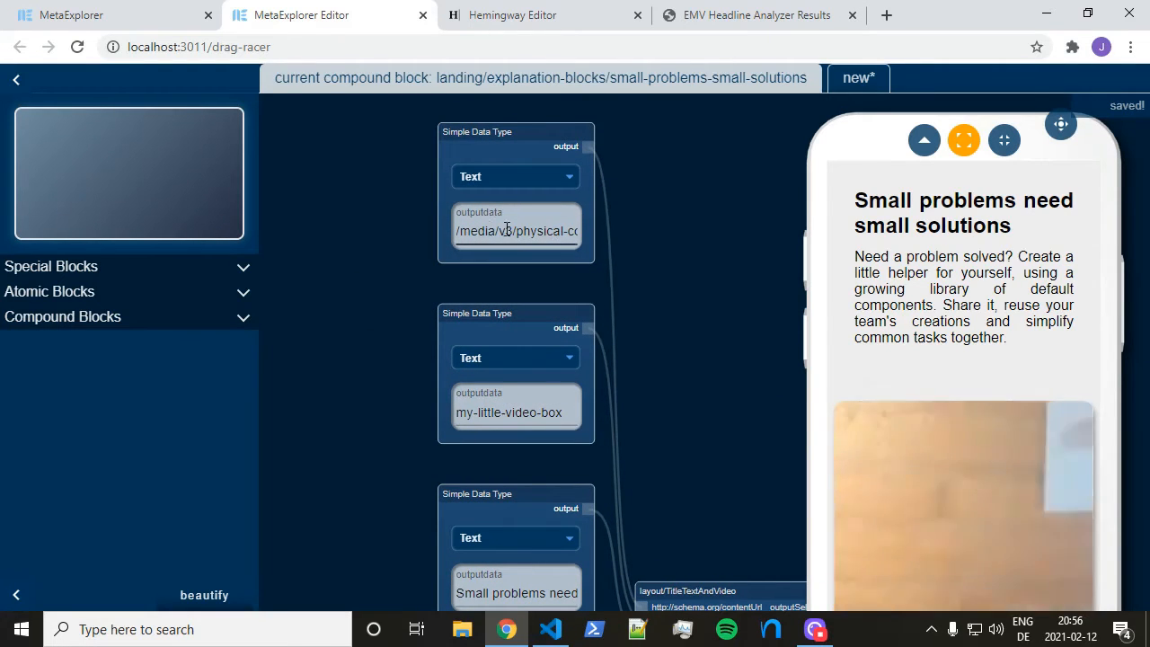
drag(698, 362, 625, 262)
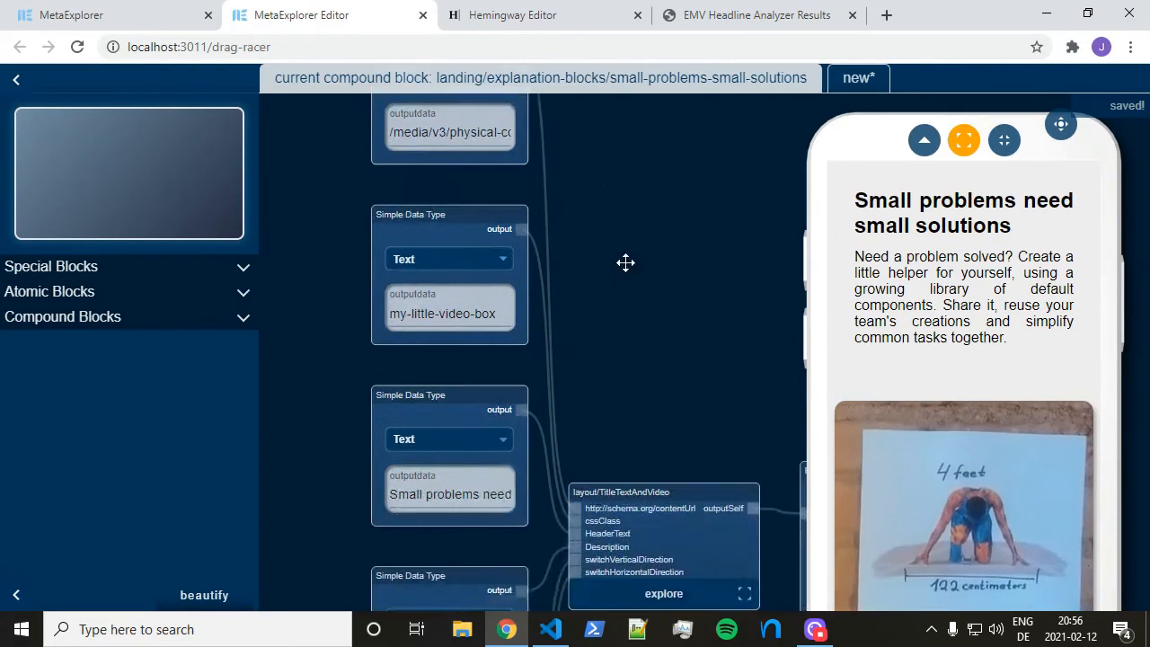
scroll(629, 265, down, 2)
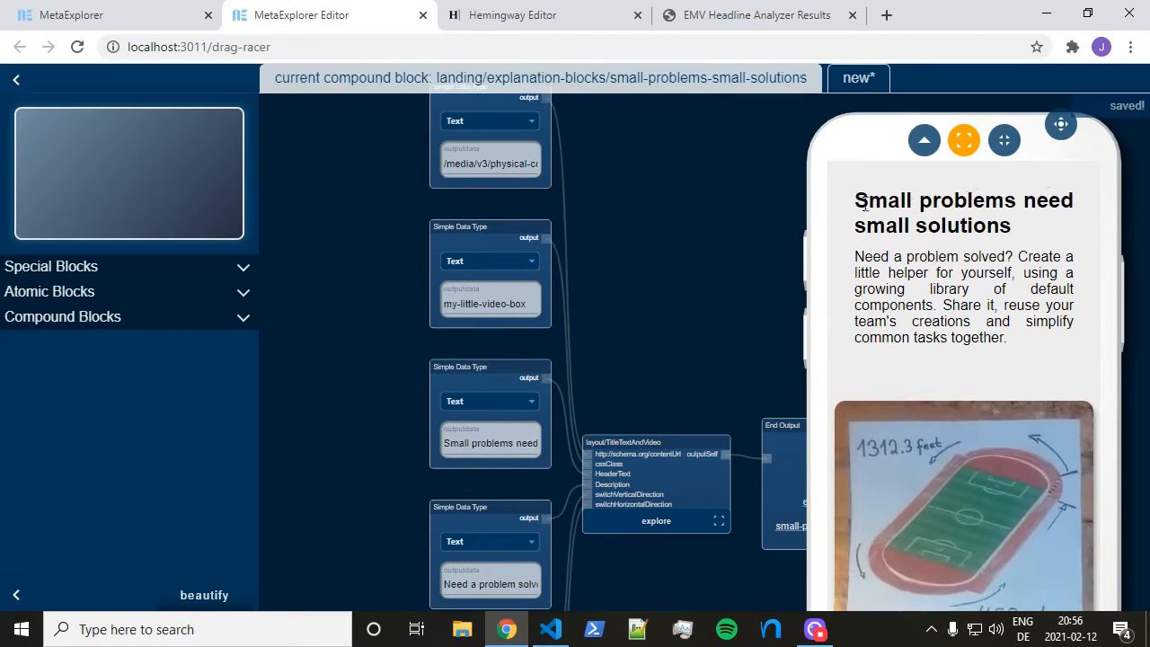
drag(865, 203, 1018, 225)
click(1025, 225)
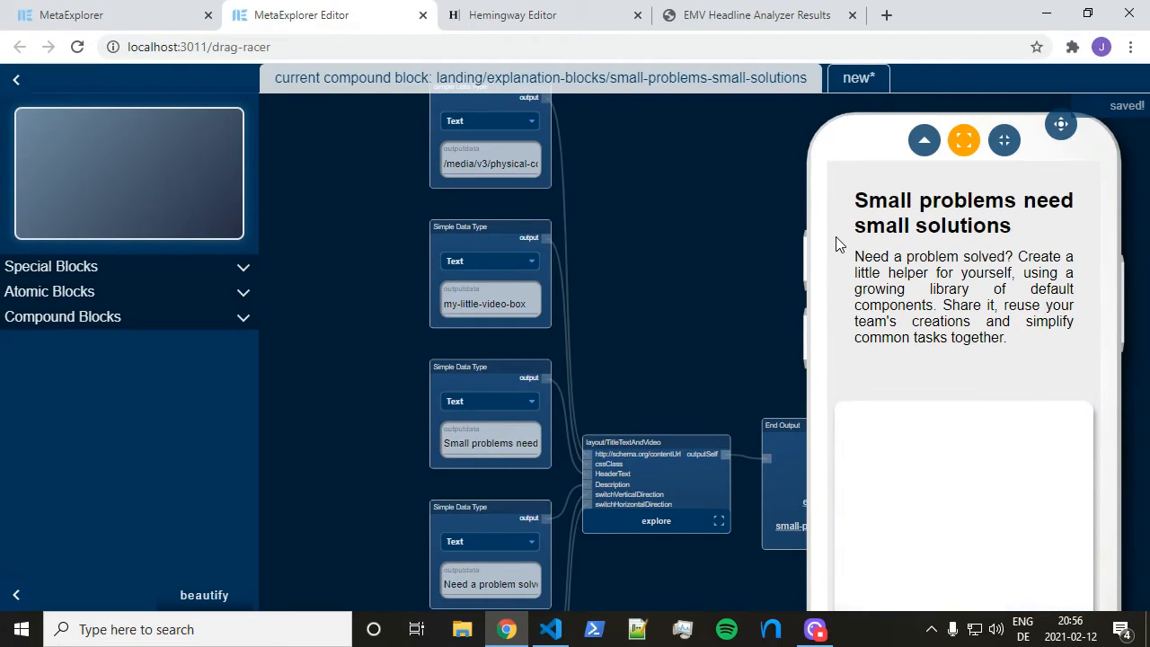
Open the landing/wrap-your-little-helpers/index block from Compound Blocks in the sidebar
click(165, 300)
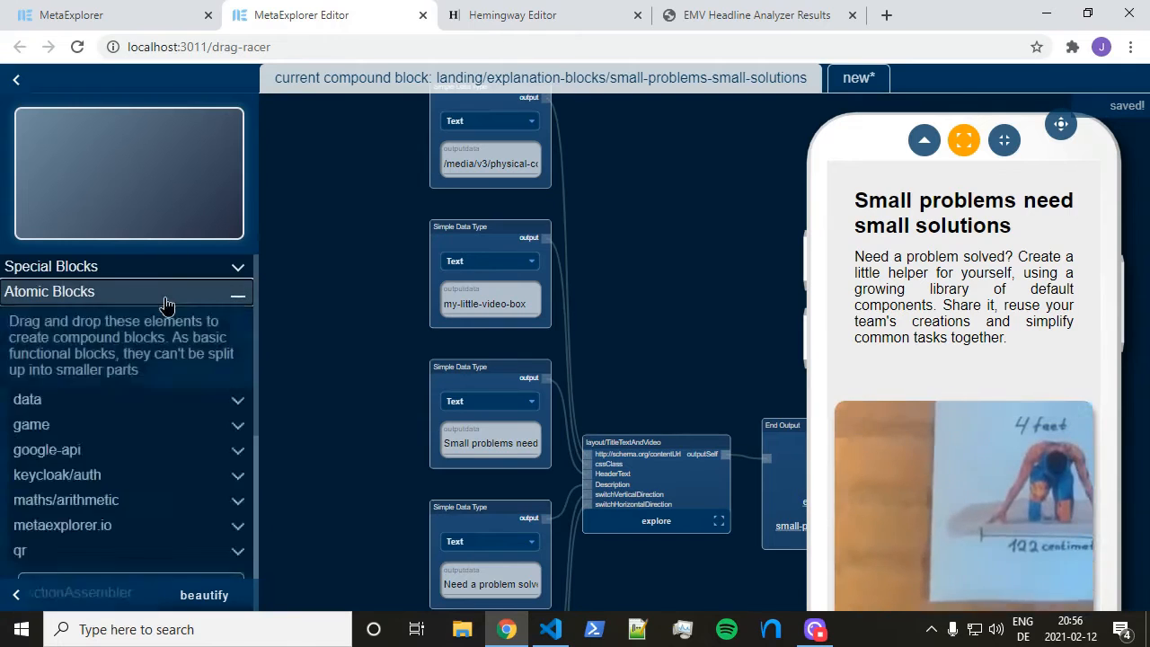
click(165, 300)
click(153, 317)
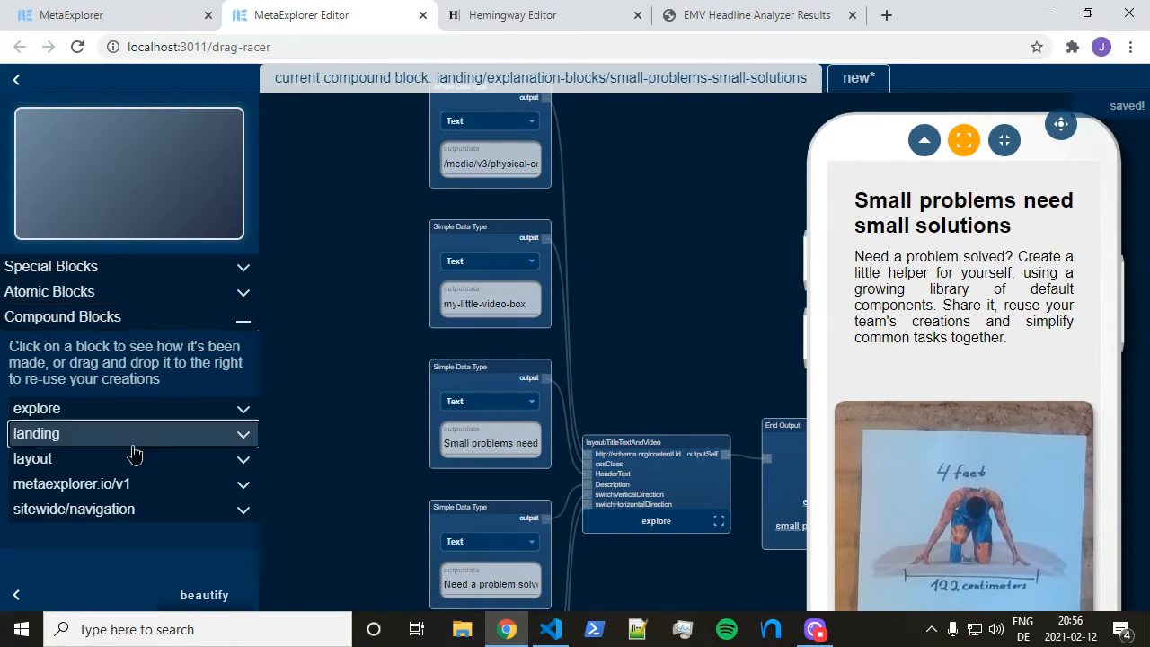
click(131, 444)
scroll(149, 462, down, 2)
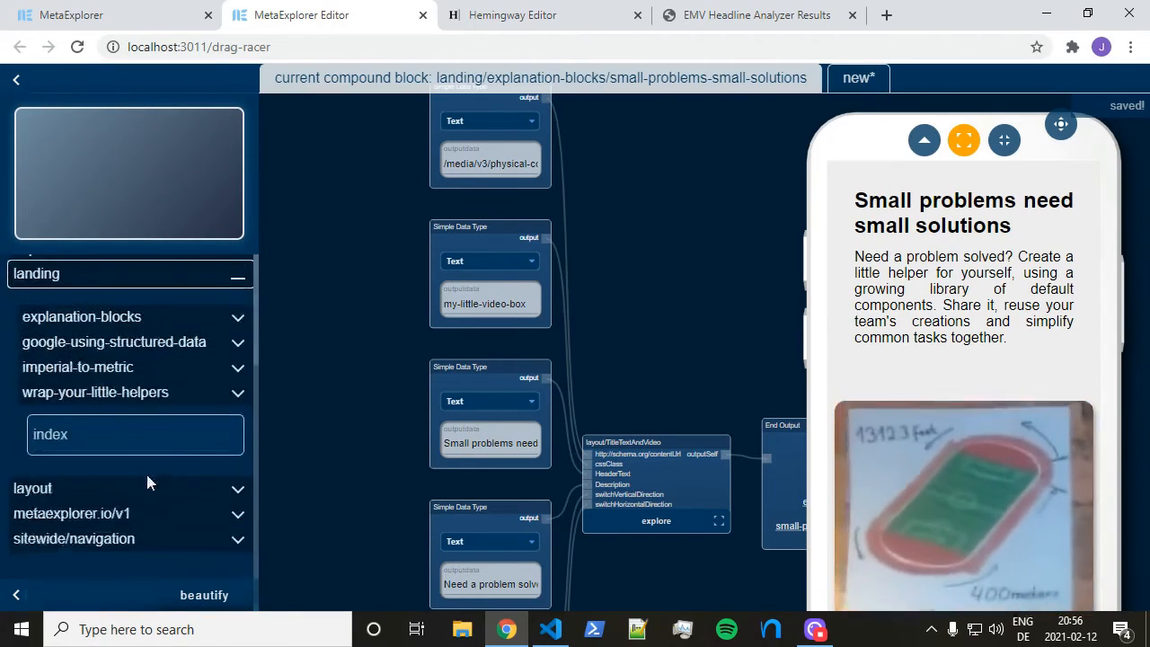
click(118, 393)
scroll(116, 536, down, 2)
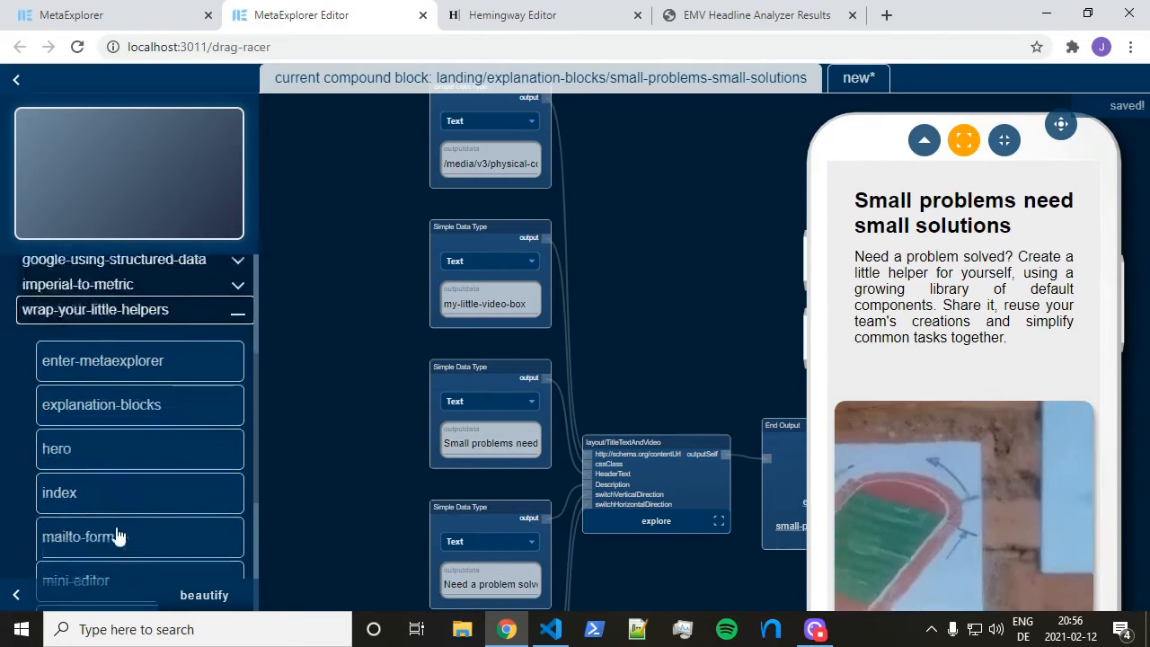
click(210, 509)
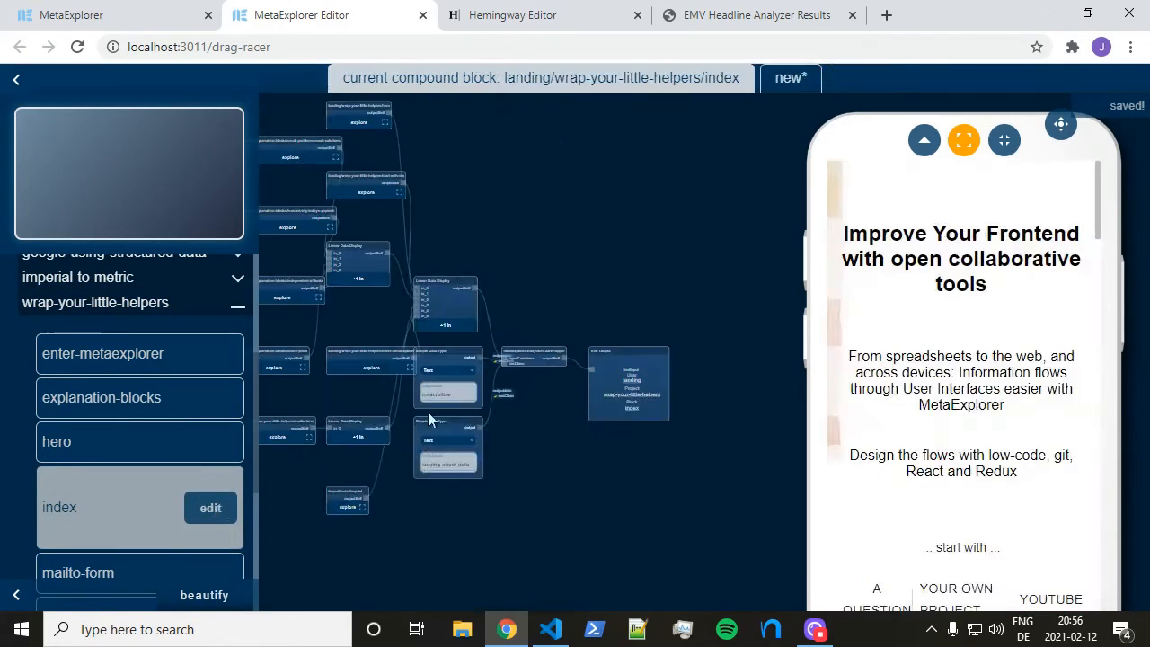
Scroll the preview to the 'Small problems need small solutions' section and inspect its heading
scroll(1084, 293, down, 2)
scroll(1057, 282, down, 3)
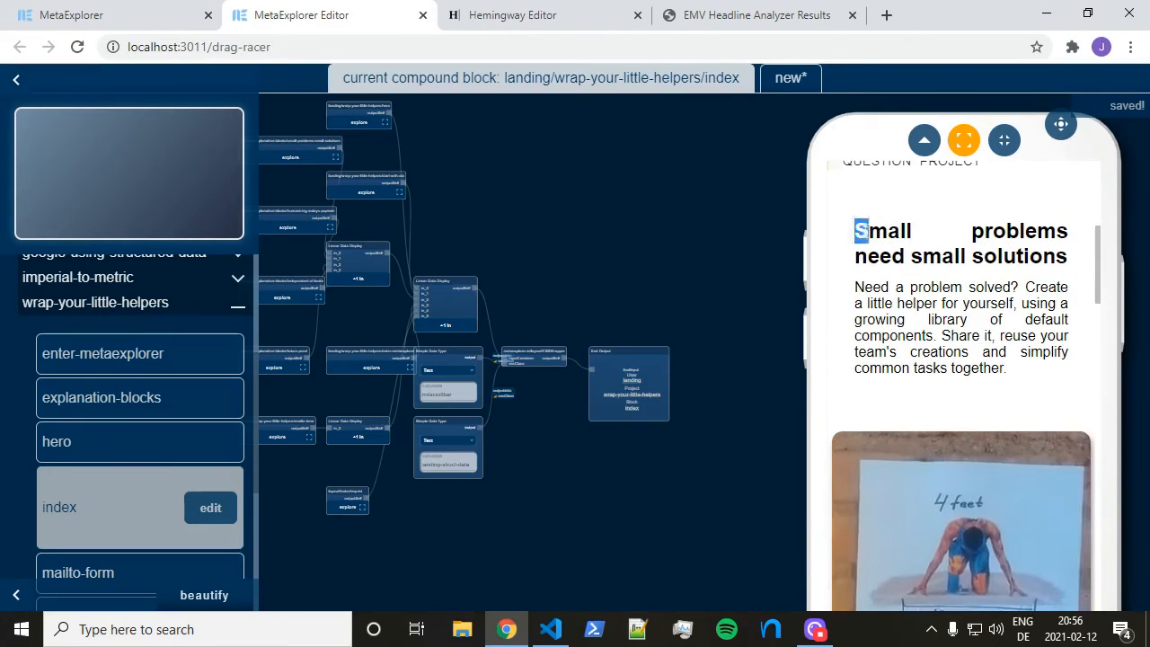
drag(861, 232, 1051, 286)
click(969, 230)
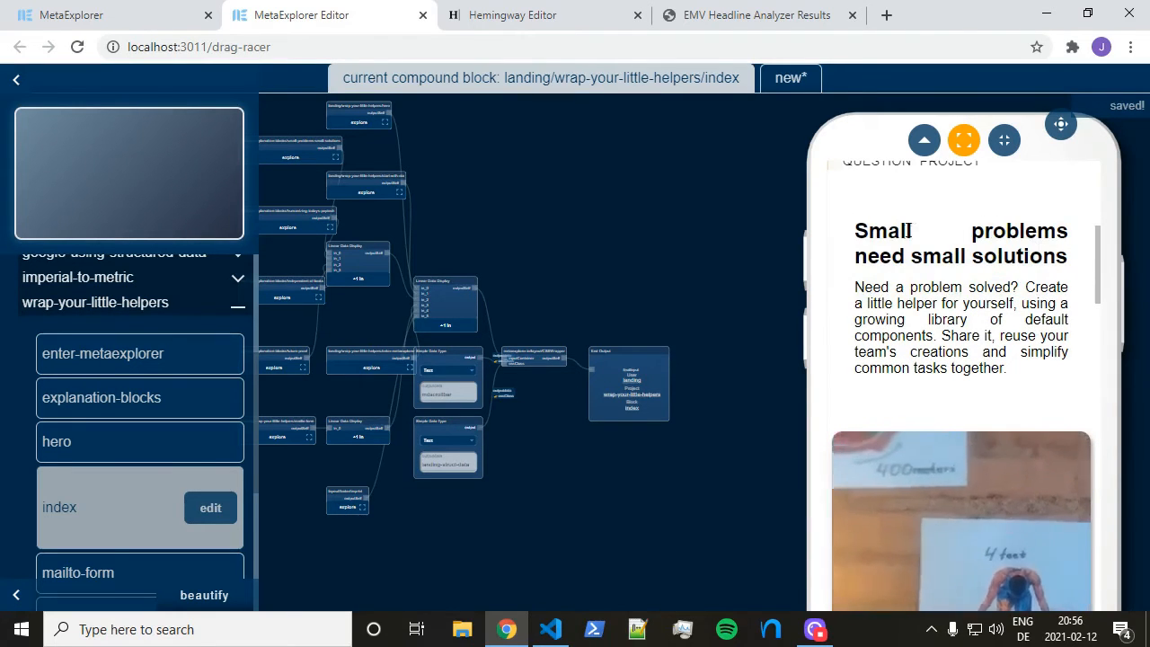
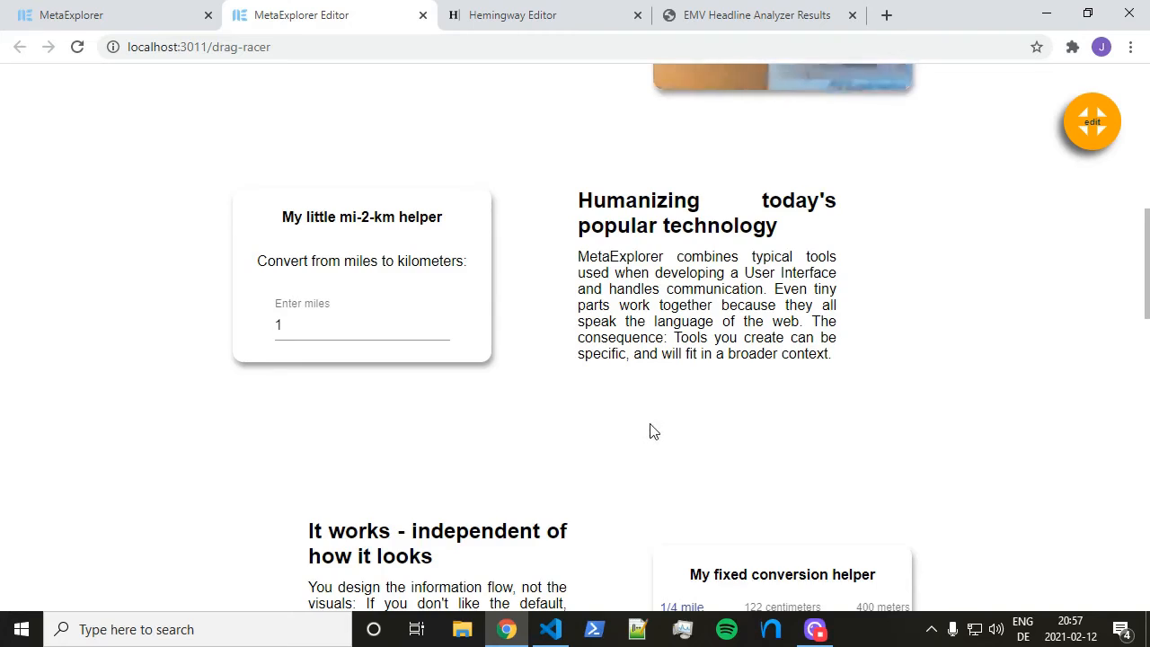
Scroll the drag-racer page down to the mailto form, then back up to the hero heading
scroll(649, 431, up, 2)
scroll(652, 432, down, 7)
scroll(660, 428, down, 5)
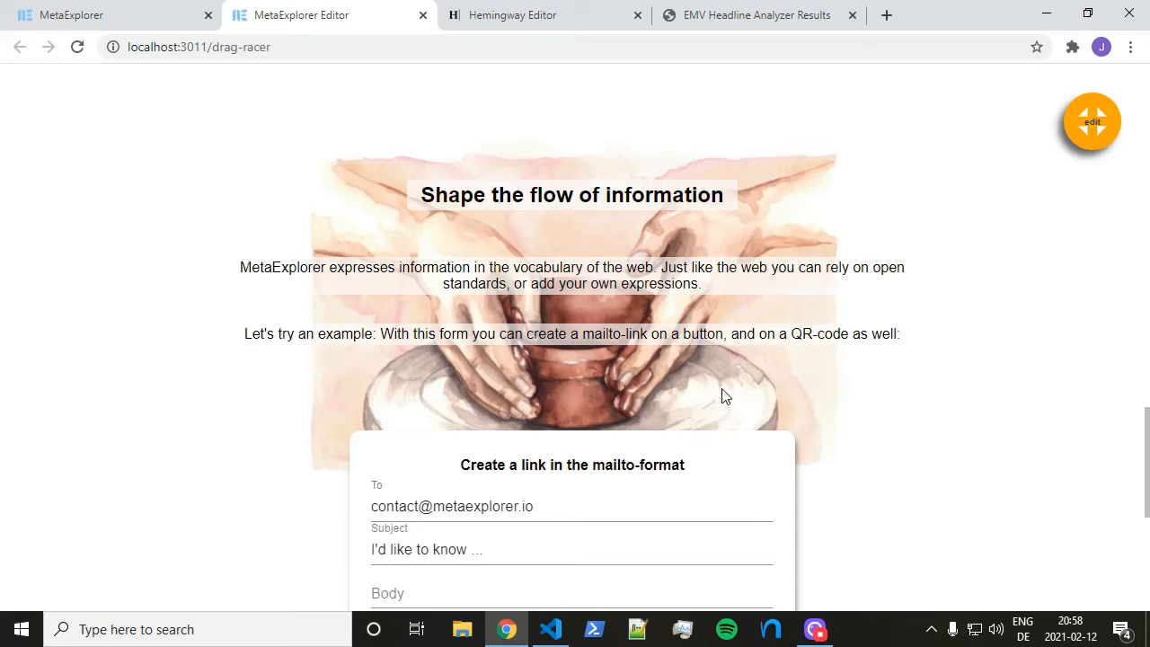
scroll(725, 393, up, 20)
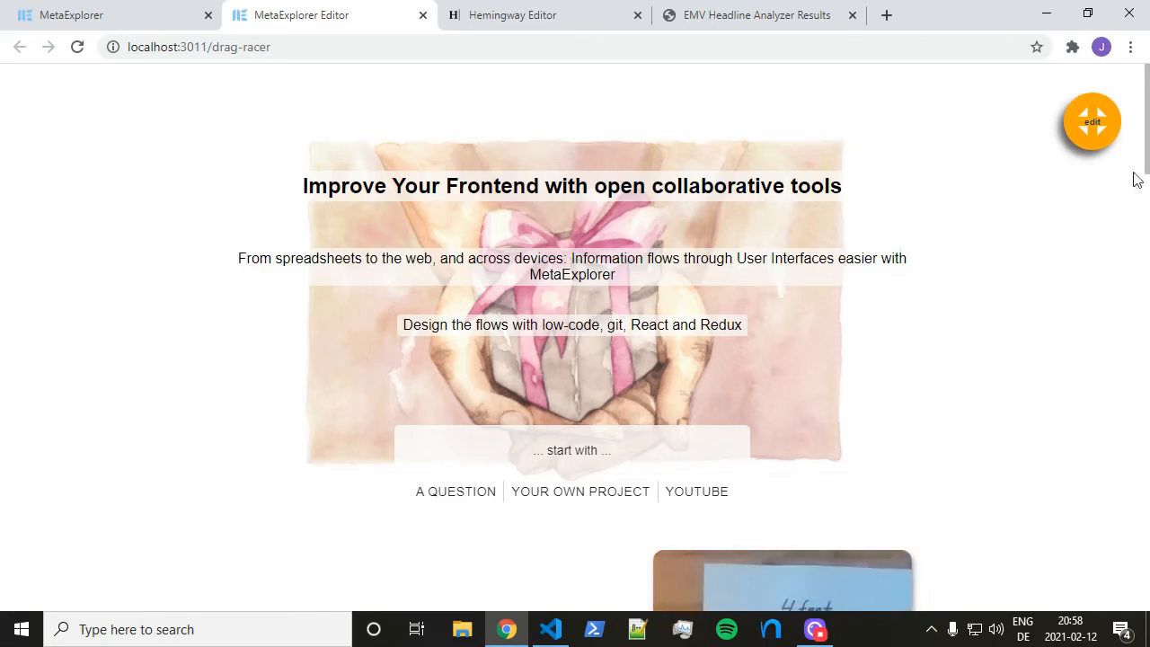
Open the page in the block editor and explore the hero compound block's inner nodes
click(1093, 126)
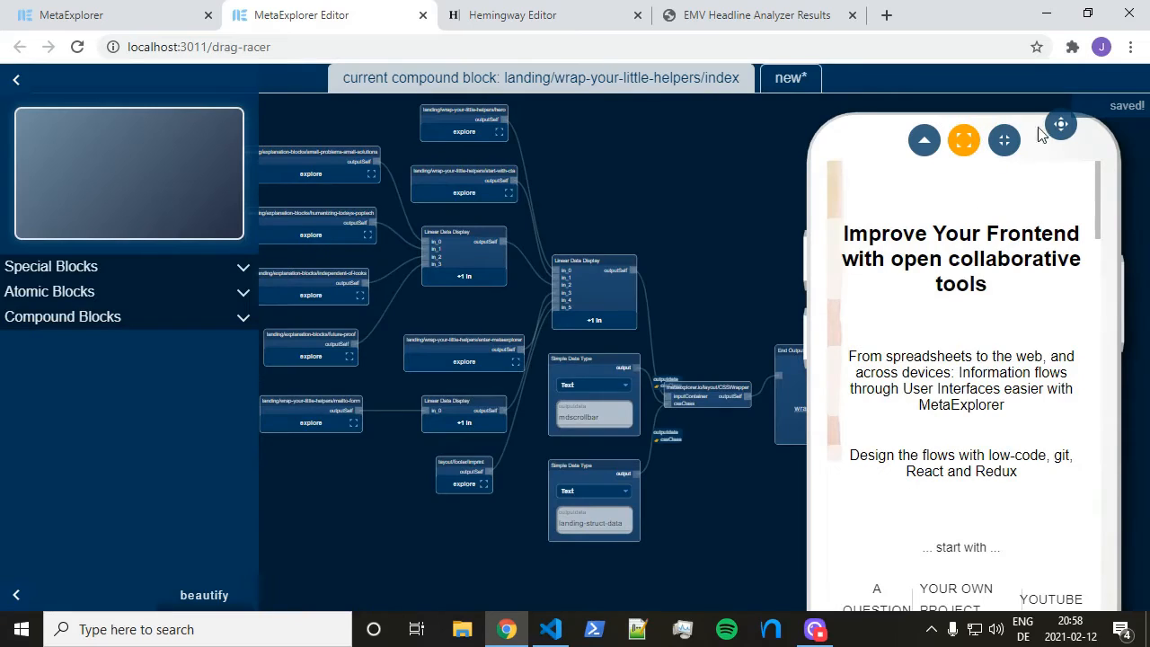
drag(1051, 135, 777, 119)
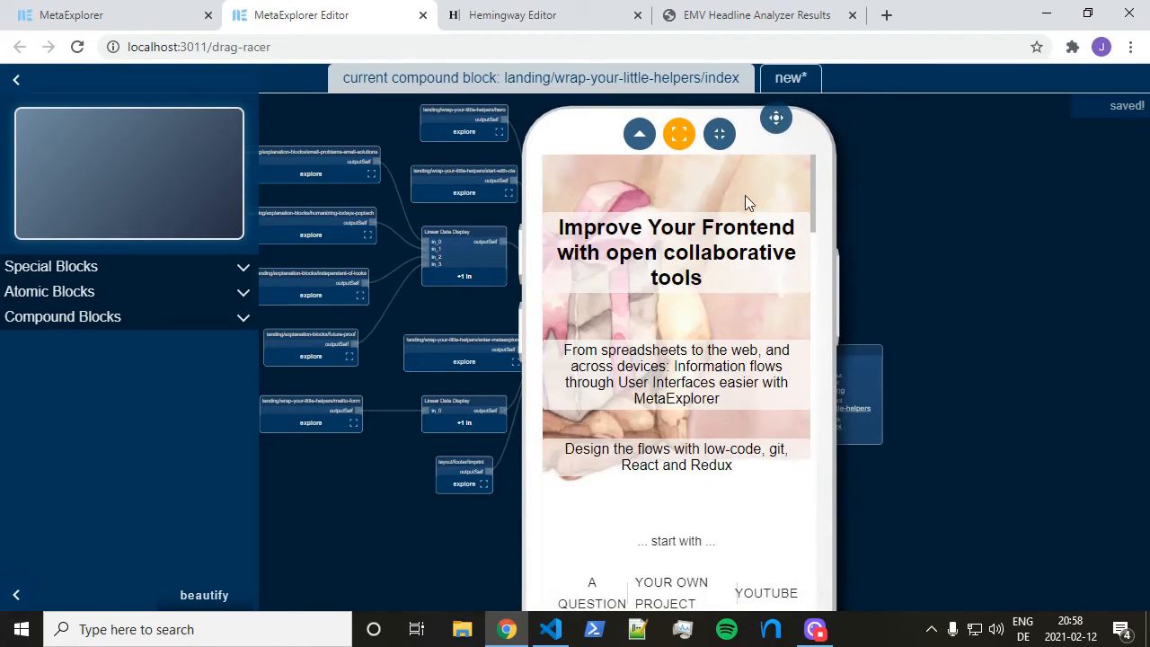
scroll(384, 122, up, 5)
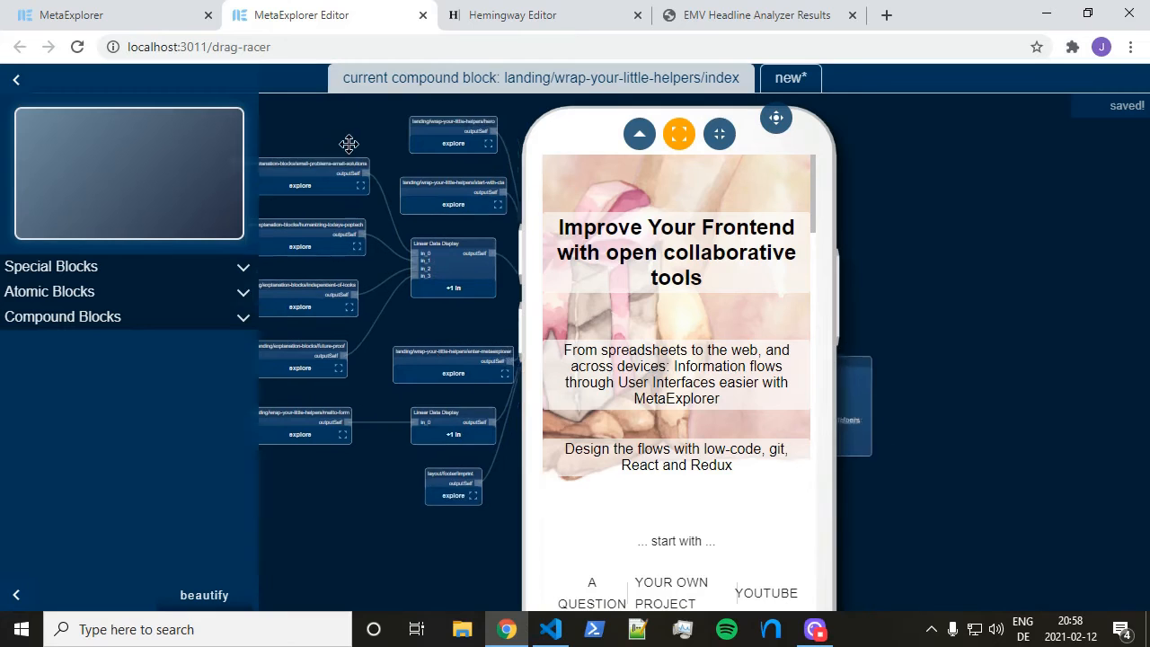
scroll(456, 141, up, 5)
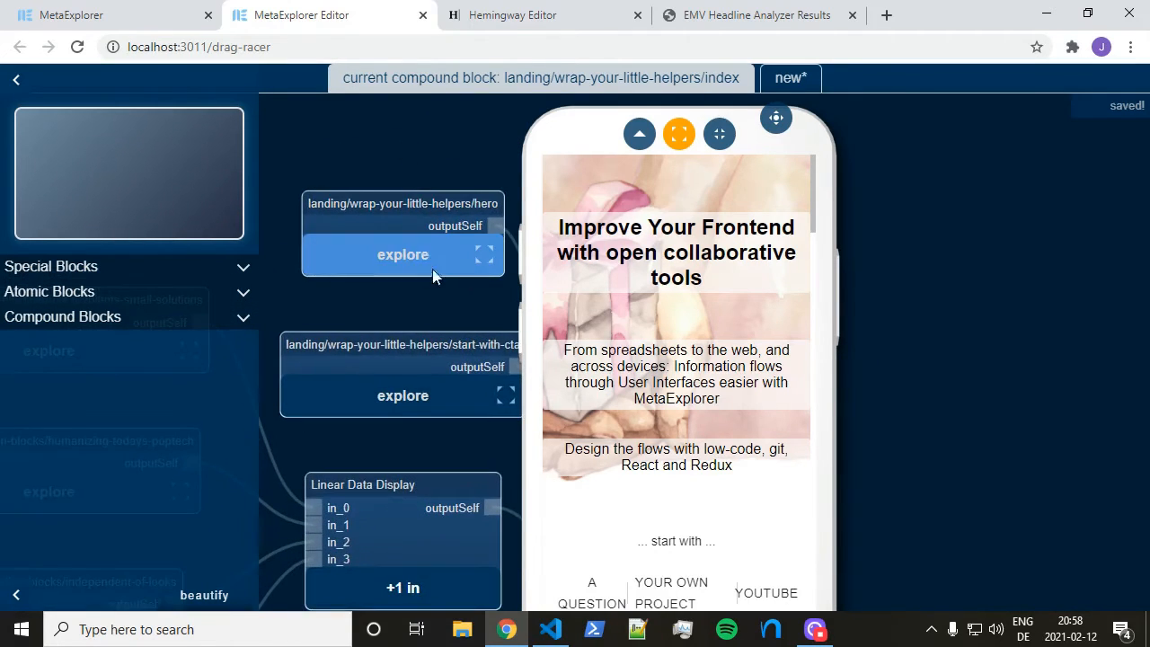
click(421, 251)
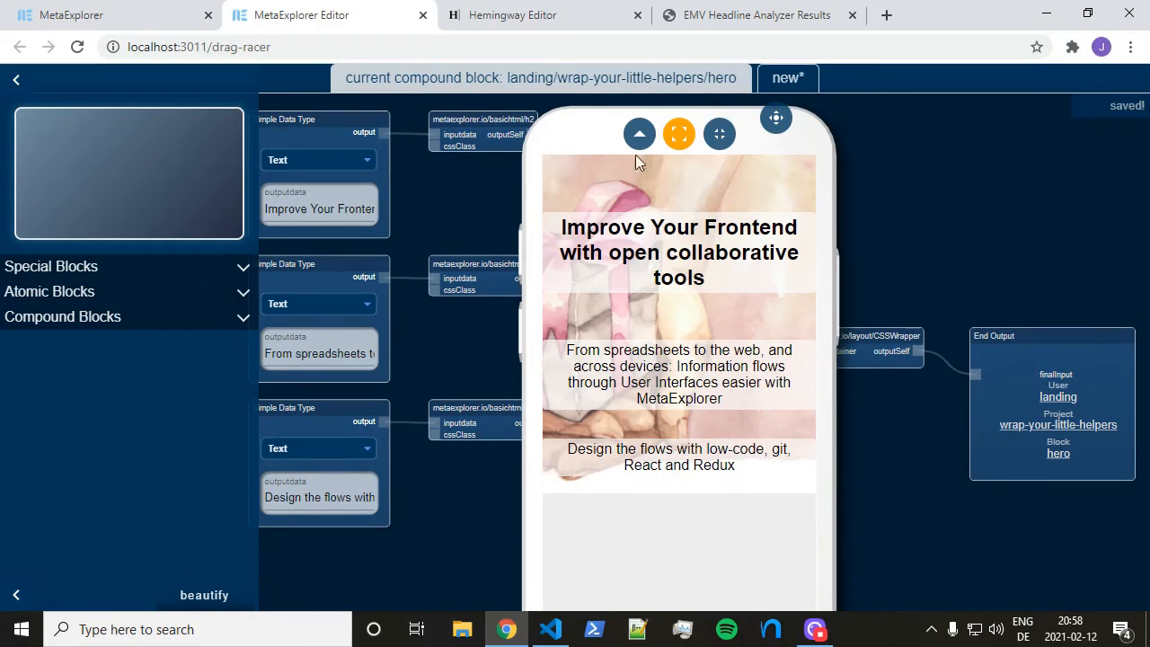
drag(779, 122, 929, 124)
drag(584, 557, 405, 516)
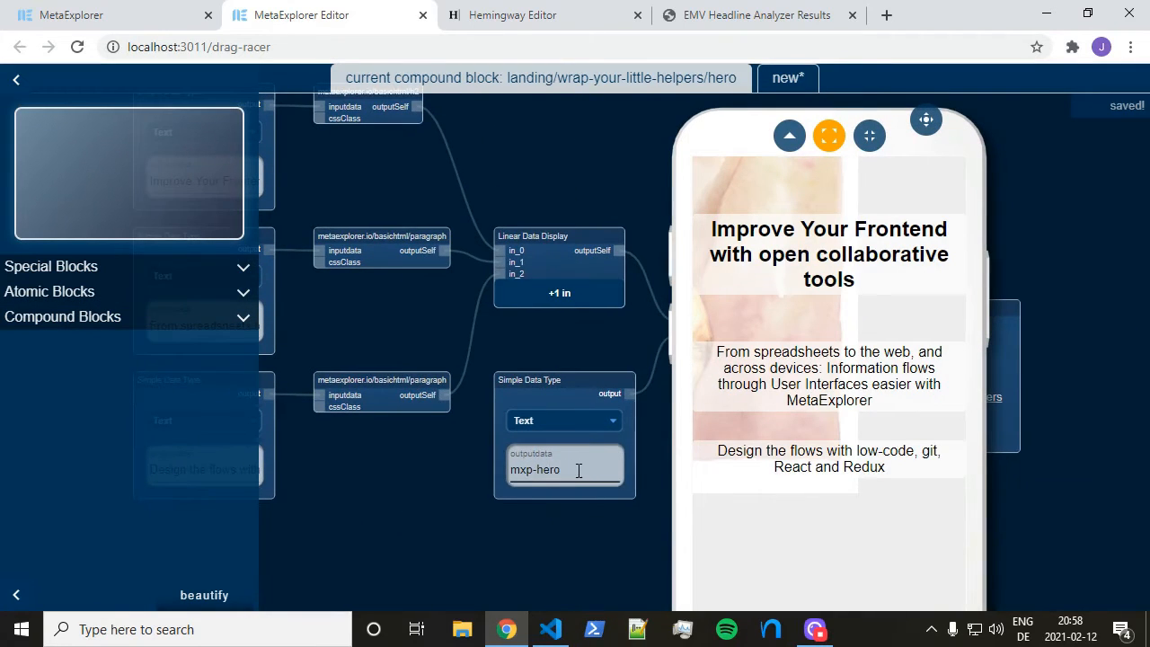
drag(373, 470, 404, 483)
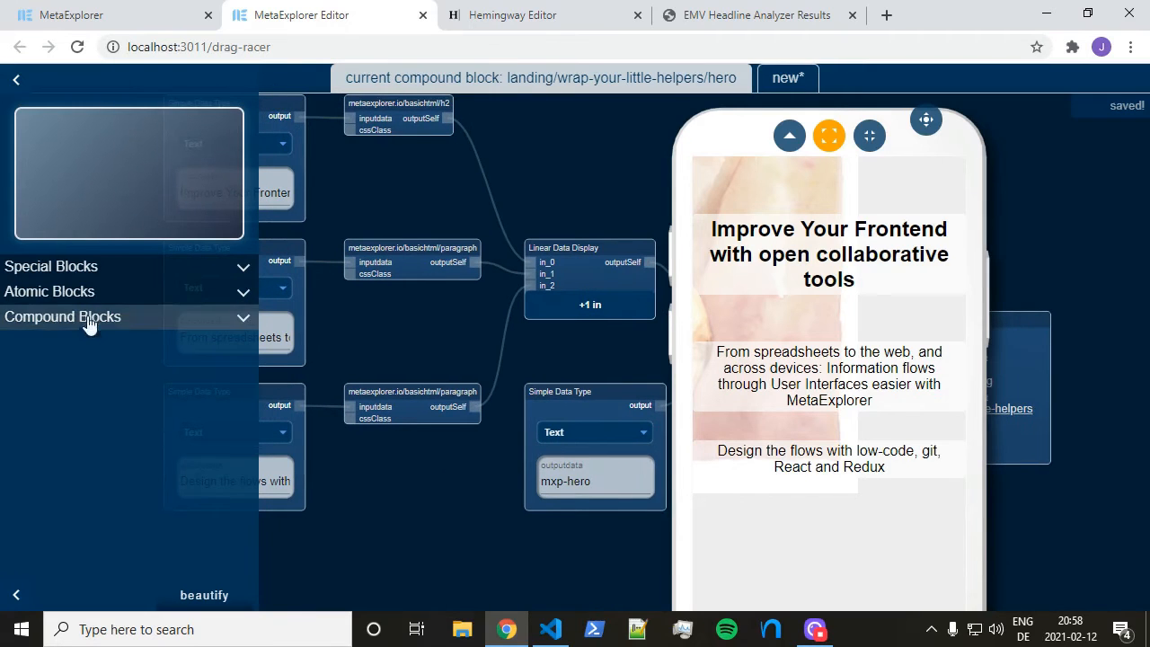
Load the landing/wrap-your-little-helpers/index block from Compound Blocks for editing
click(87, 323)
click(89, 432)
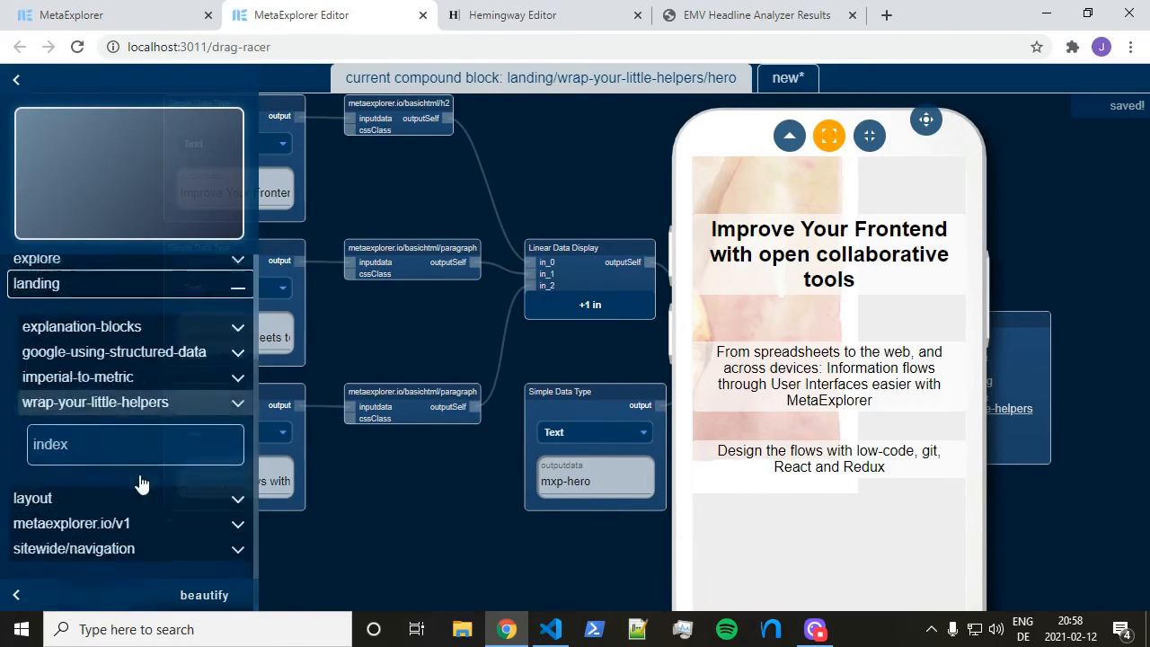
click(147, 396)
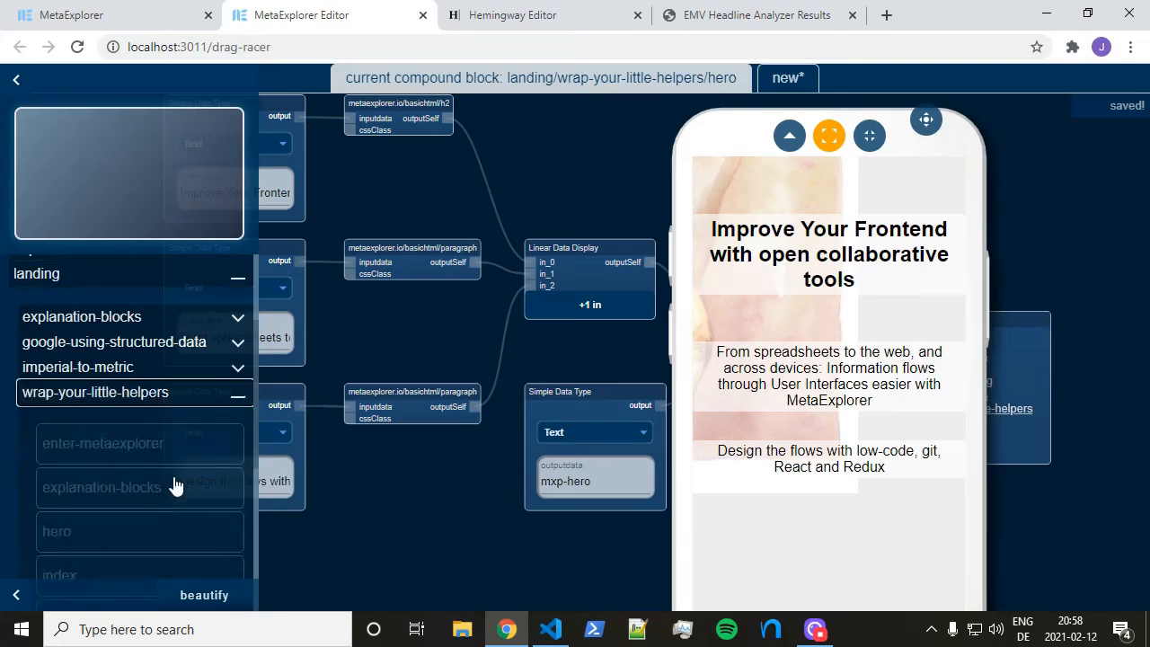
click(154, 404)
click(210, 418)
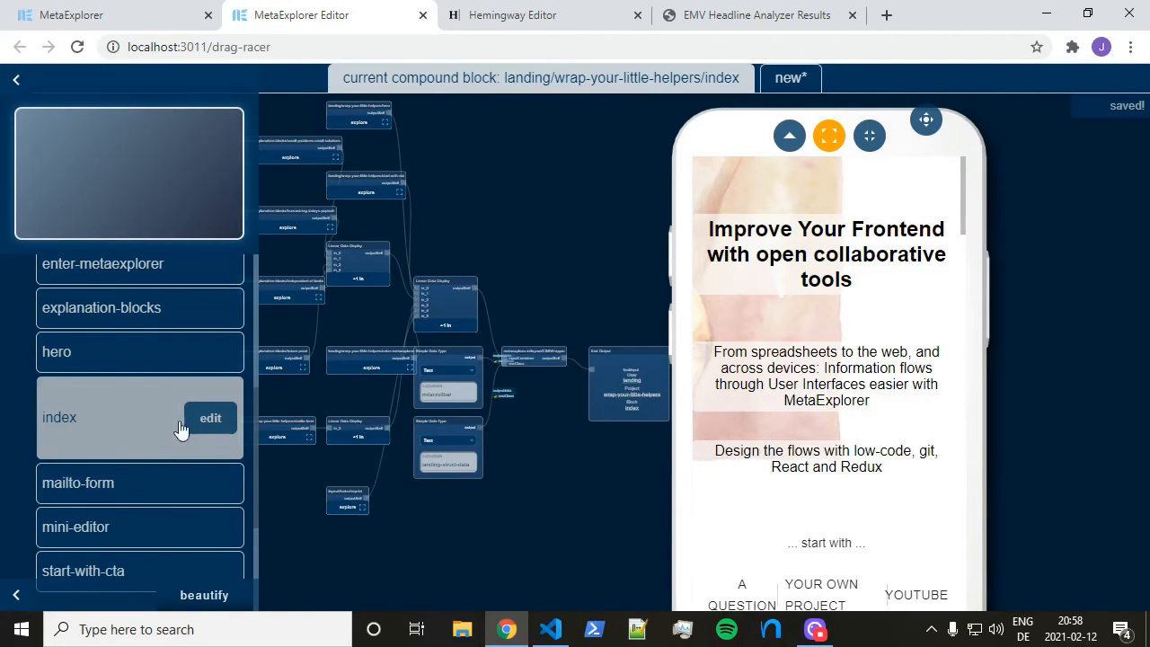
drag(380, 559, 545, 527)
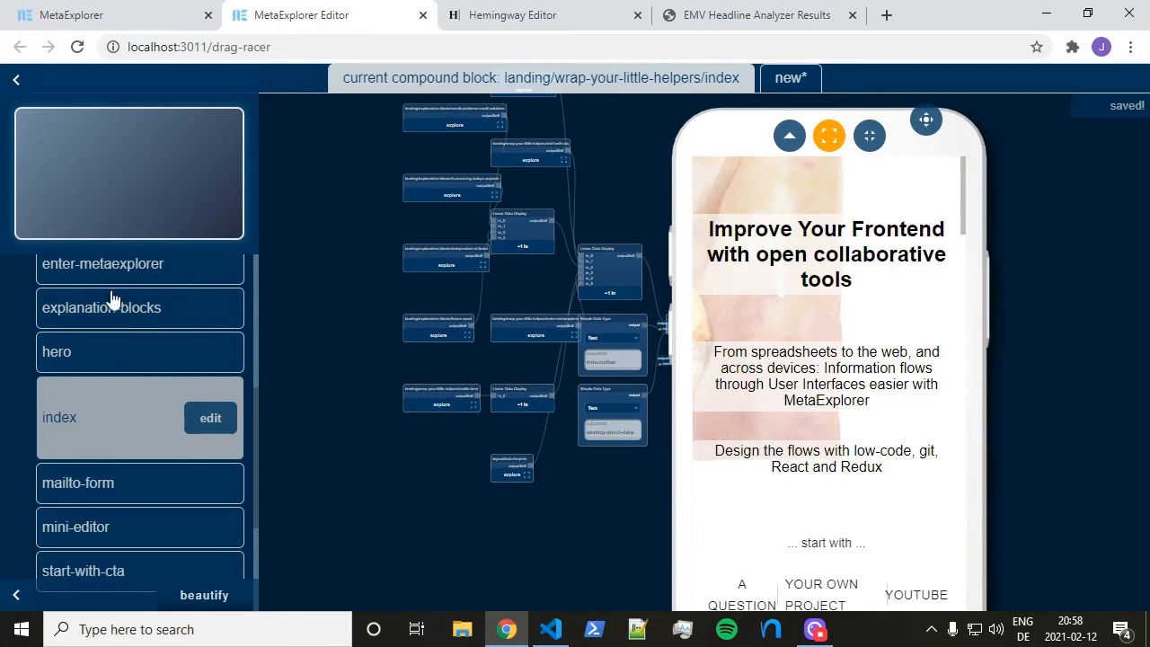
drag(427, 483, 397, 508)
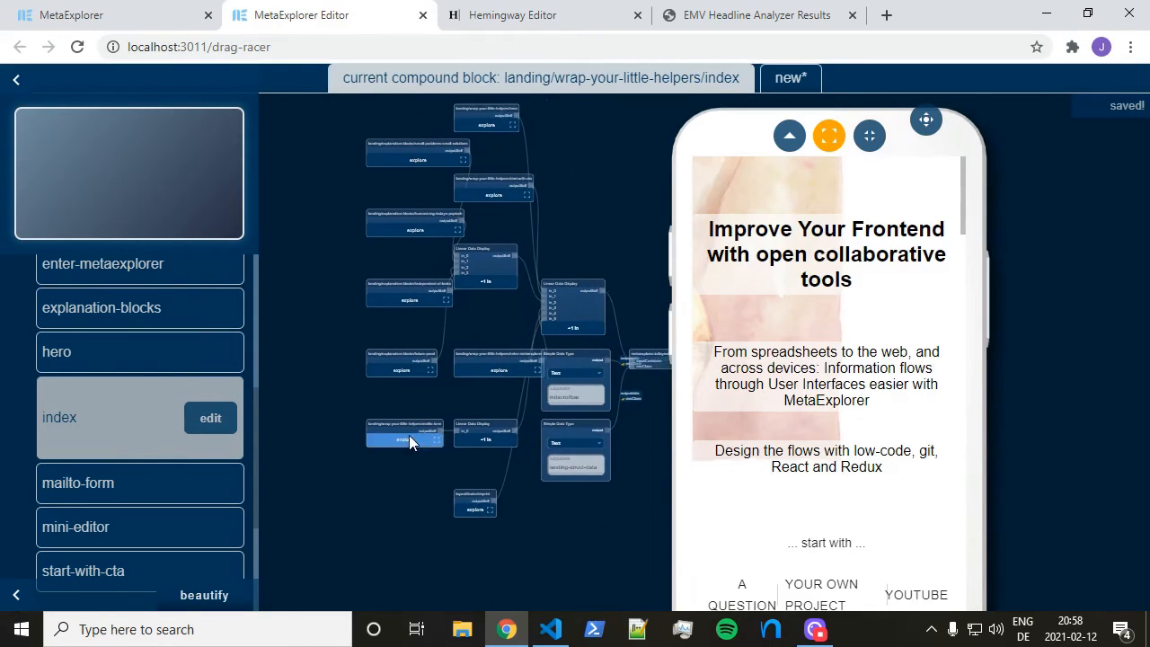
scroll(383, 458, up, 2)
scroll(391, 485, up, 3)
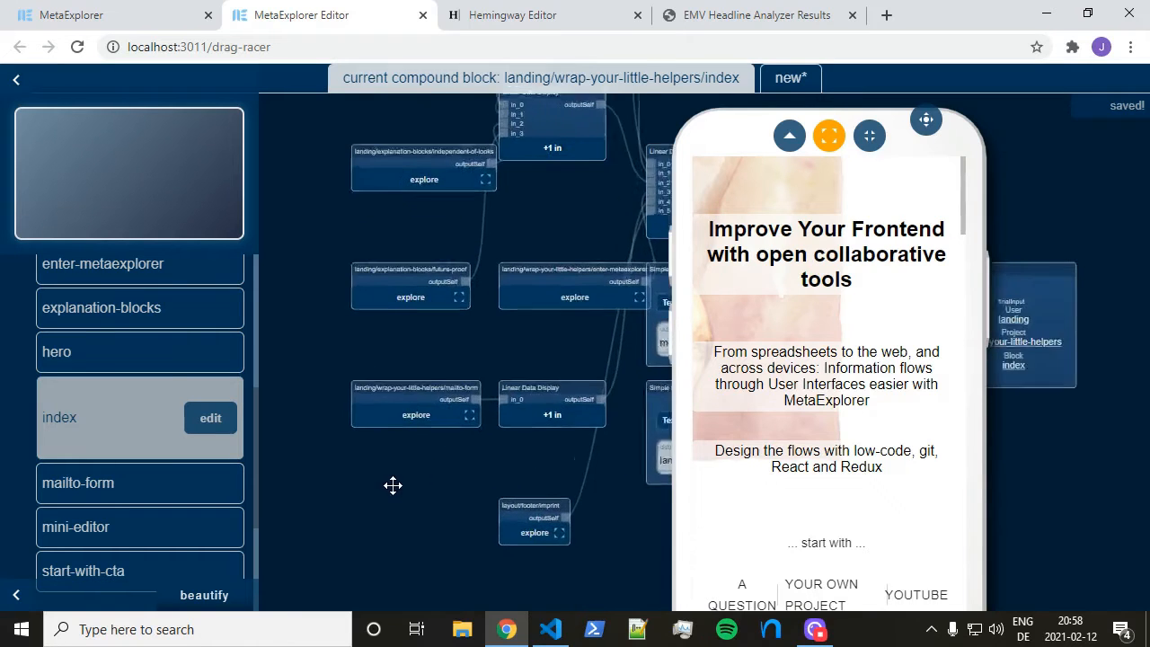
drag(451, 460, 358, 522)
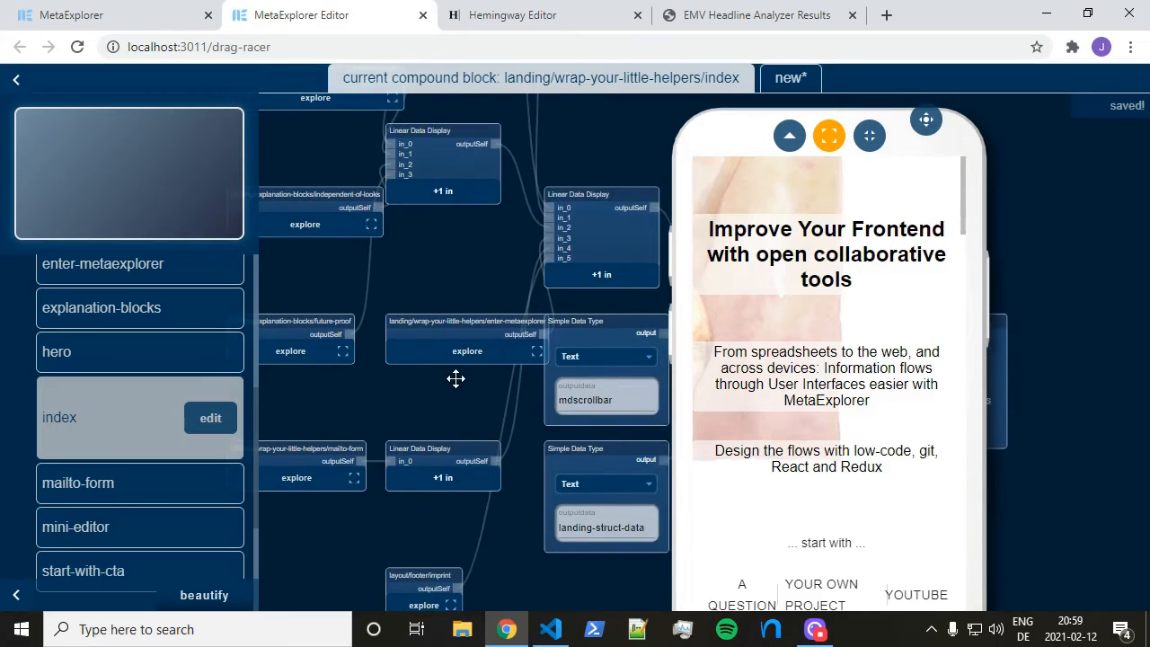
drag(456, 378, 432, 433)
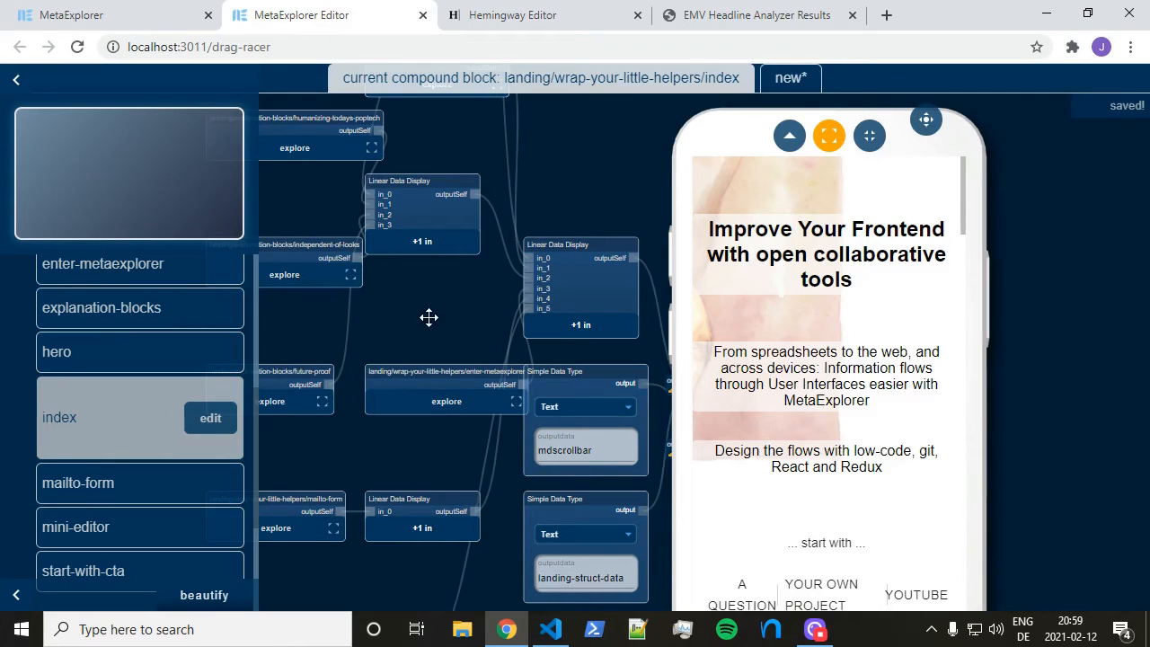
drag(464, 324, 506, 371)
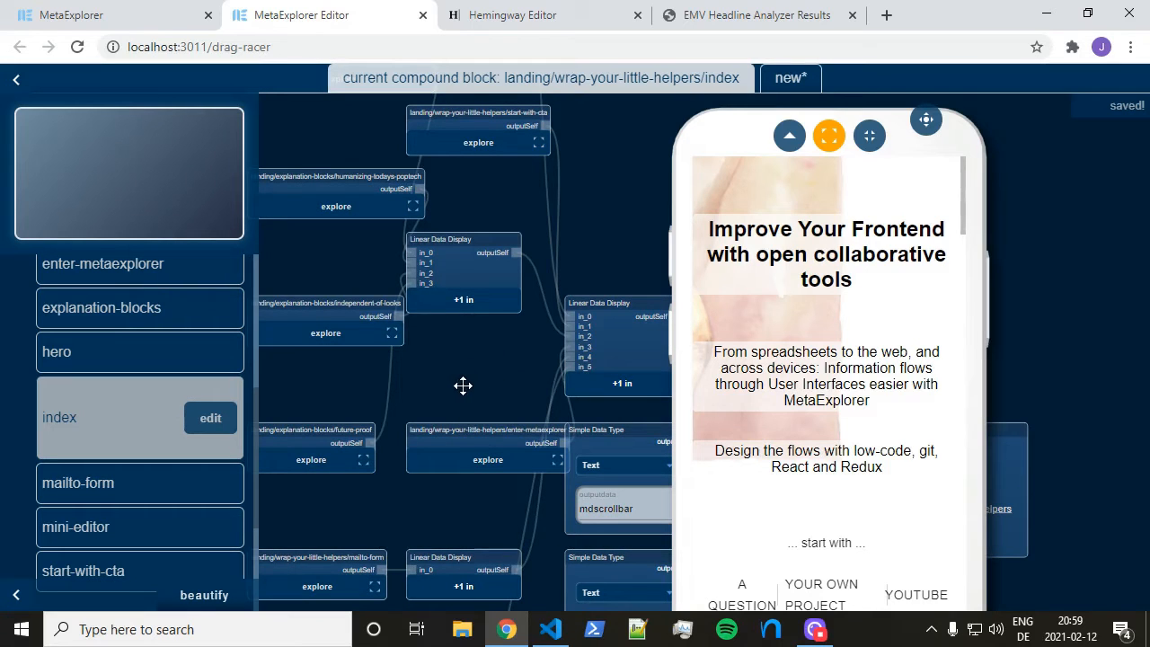
drag(469, 392, 467, 293)
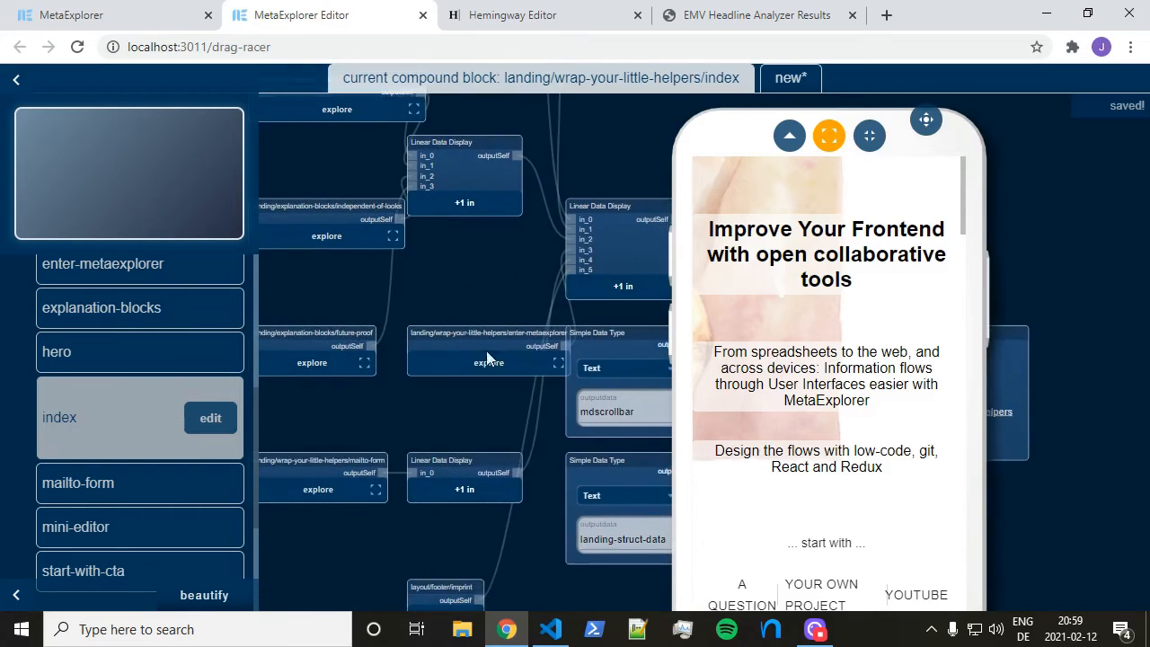
In enter-metaexplorer, delete ' bottom-img' from the class value, leaving just 'mxp-hero'
click(481, 362)
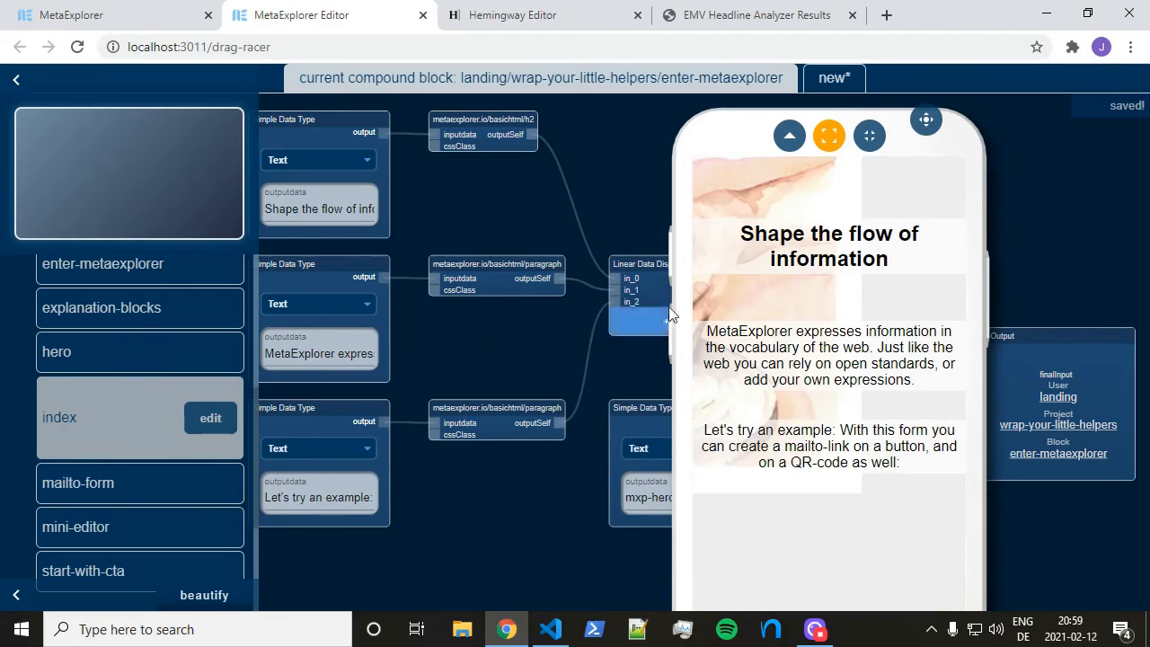
drag(927, 119, 1016, 108)
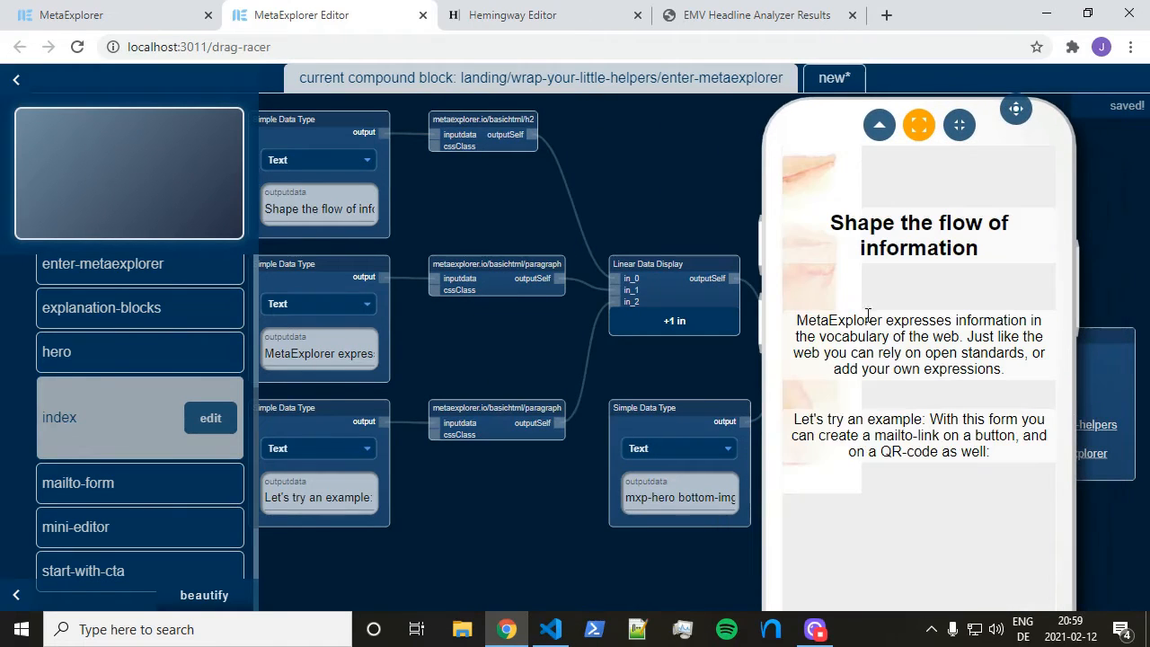
double_click(685, 497)
key(ctrl+shift+Right)
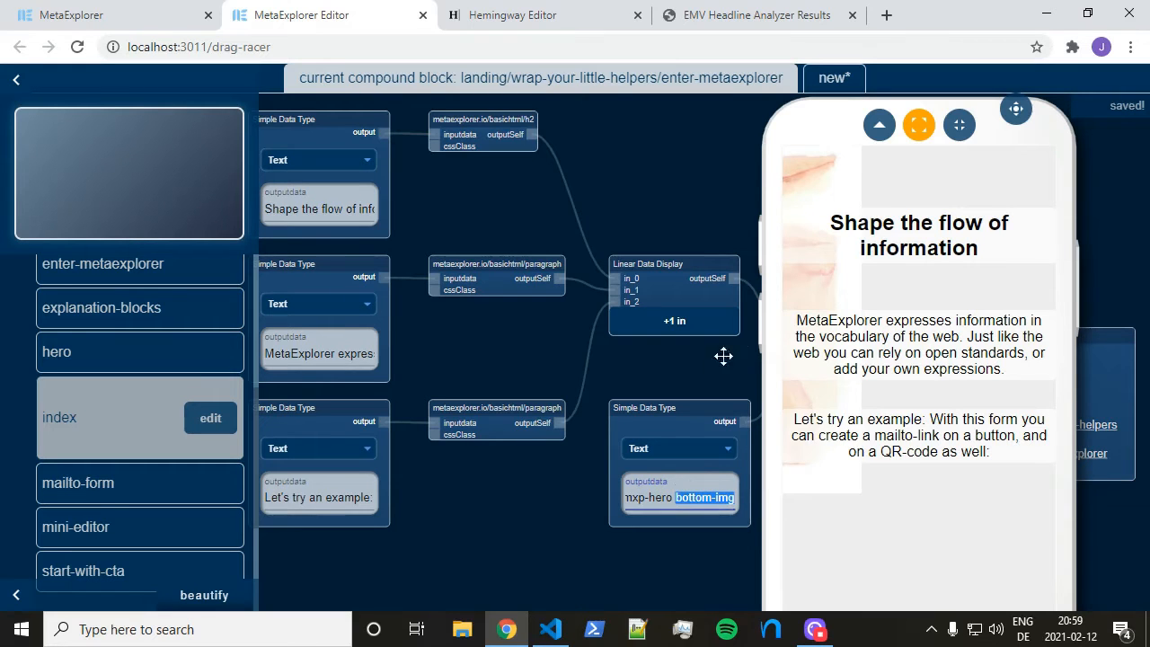
drag(1017, 110, 608, 96)
drag(759, 443, 891, 458)
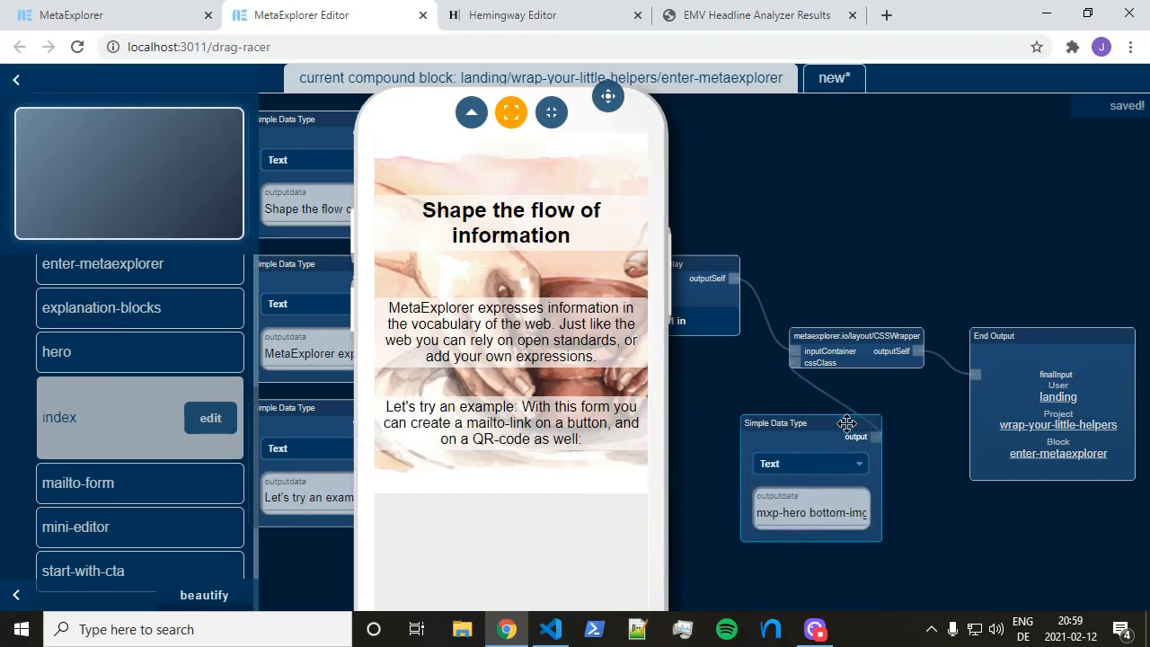
click(811, 513)
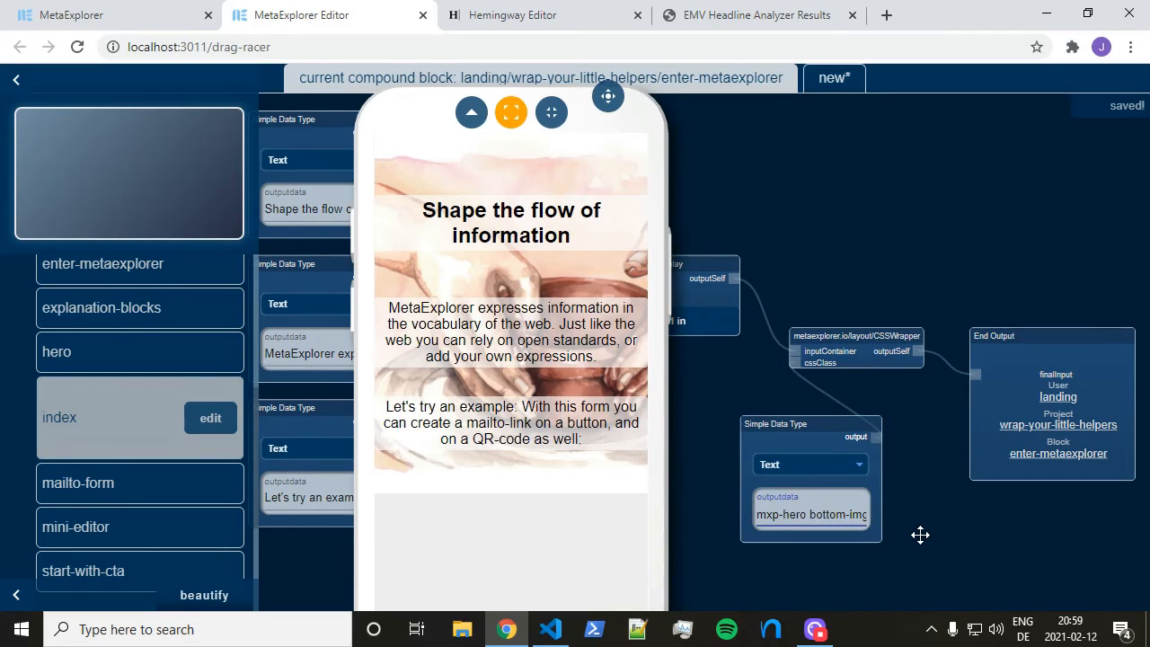
key(ctrl+shift+Right)
key(ctrl+shift+Right)
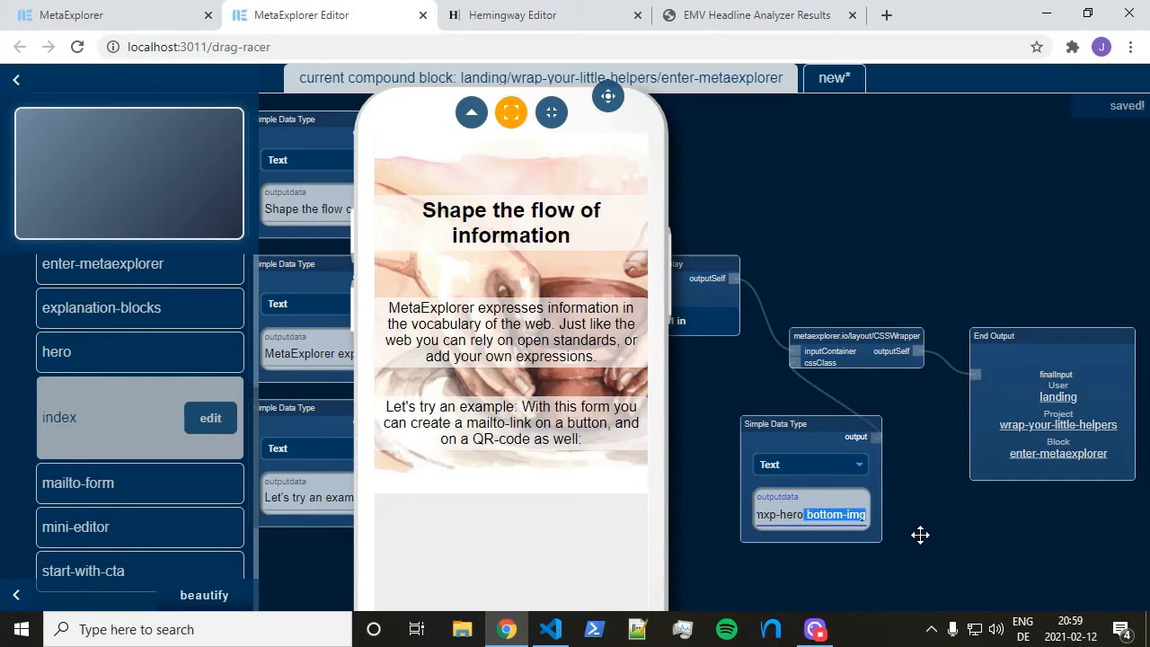
key(BackSpace)
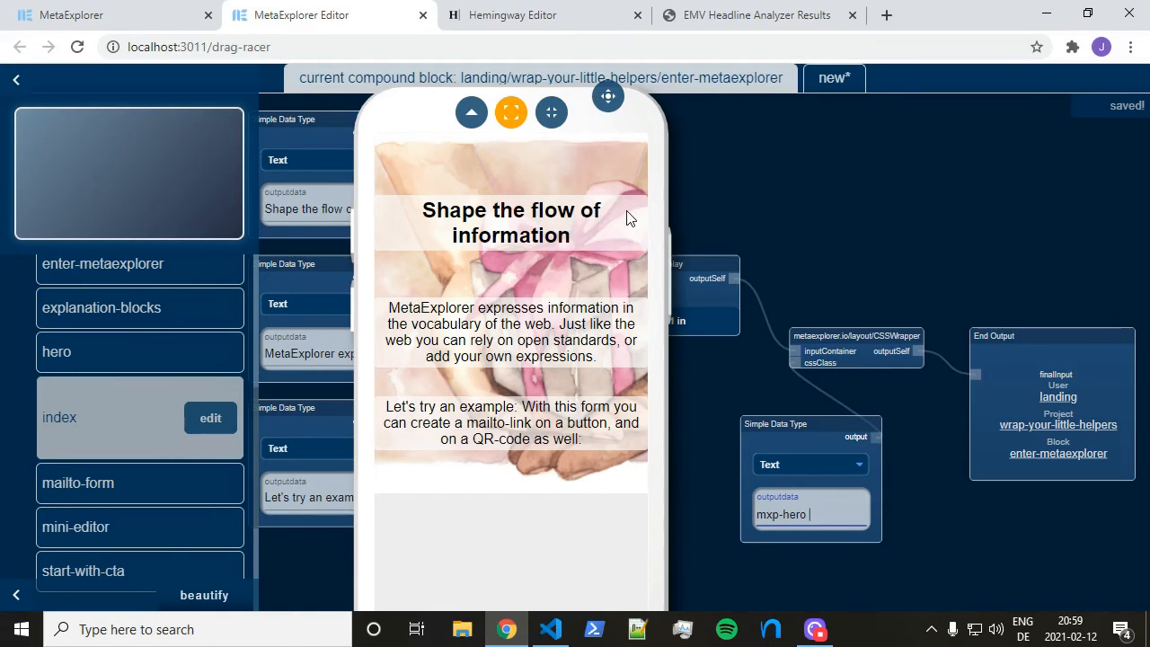
drag(611, 99, 636, 97)
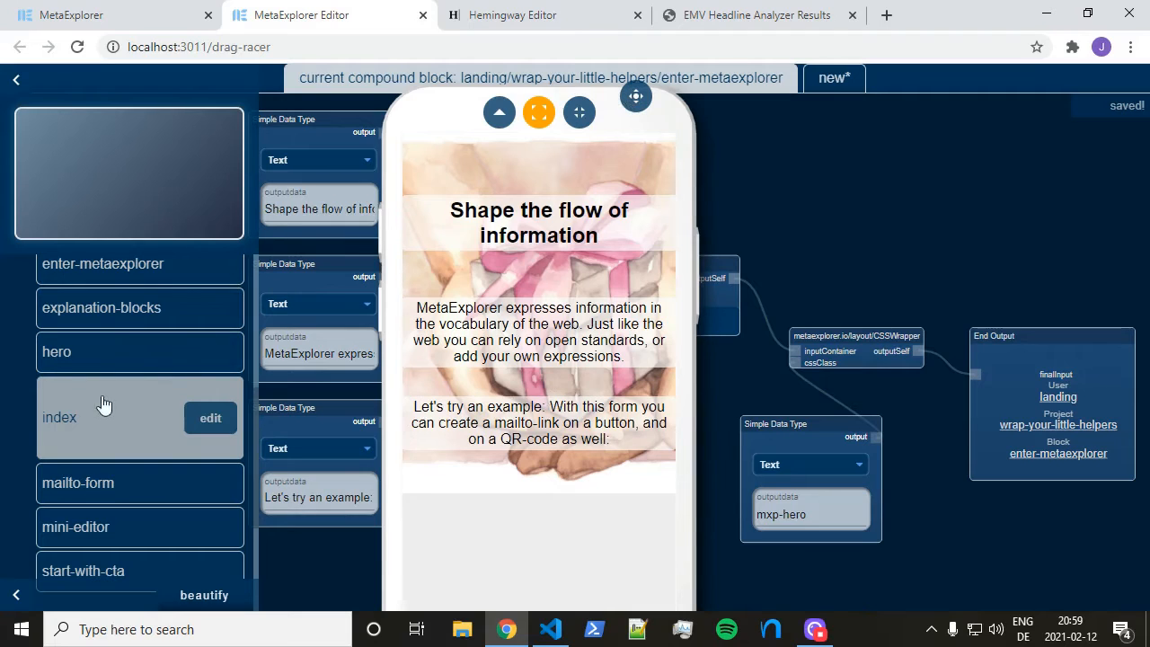
scroll(135, 432, up, 1)
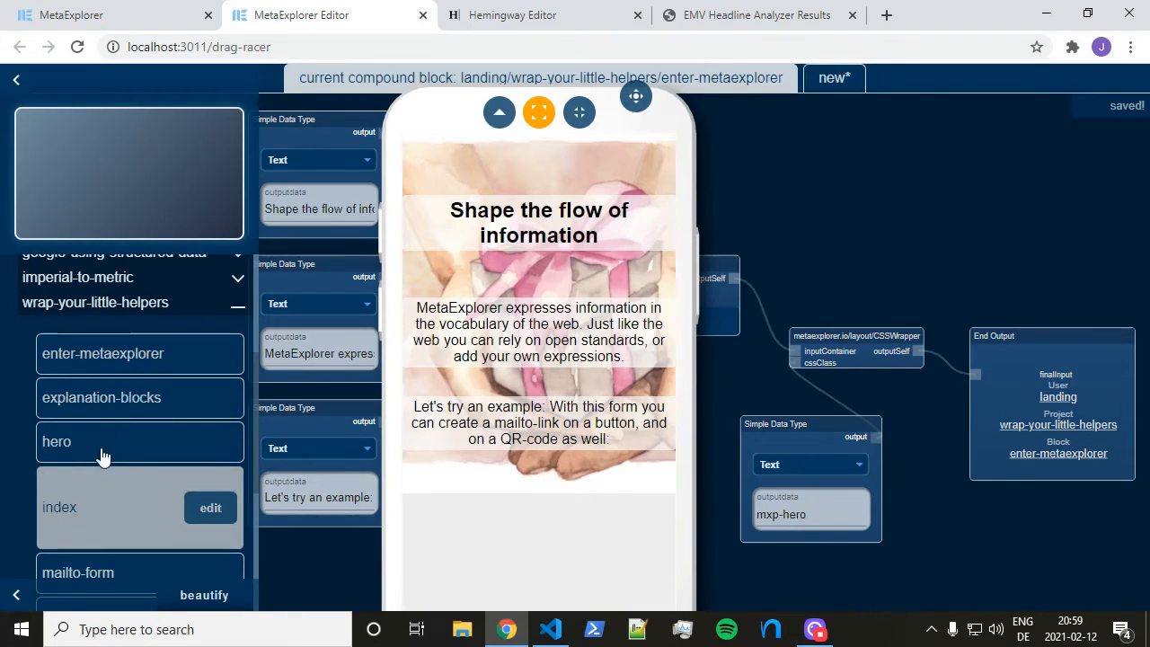
Open the hero block and delete its old class value block
click(213, 465)
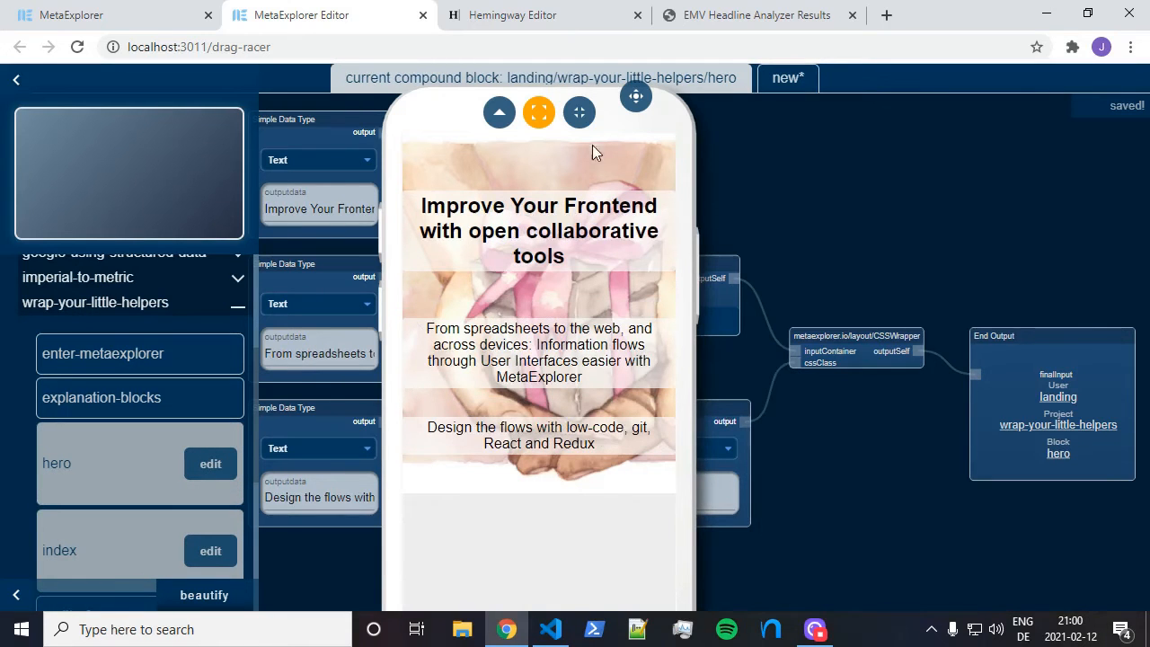
click(637, 96)
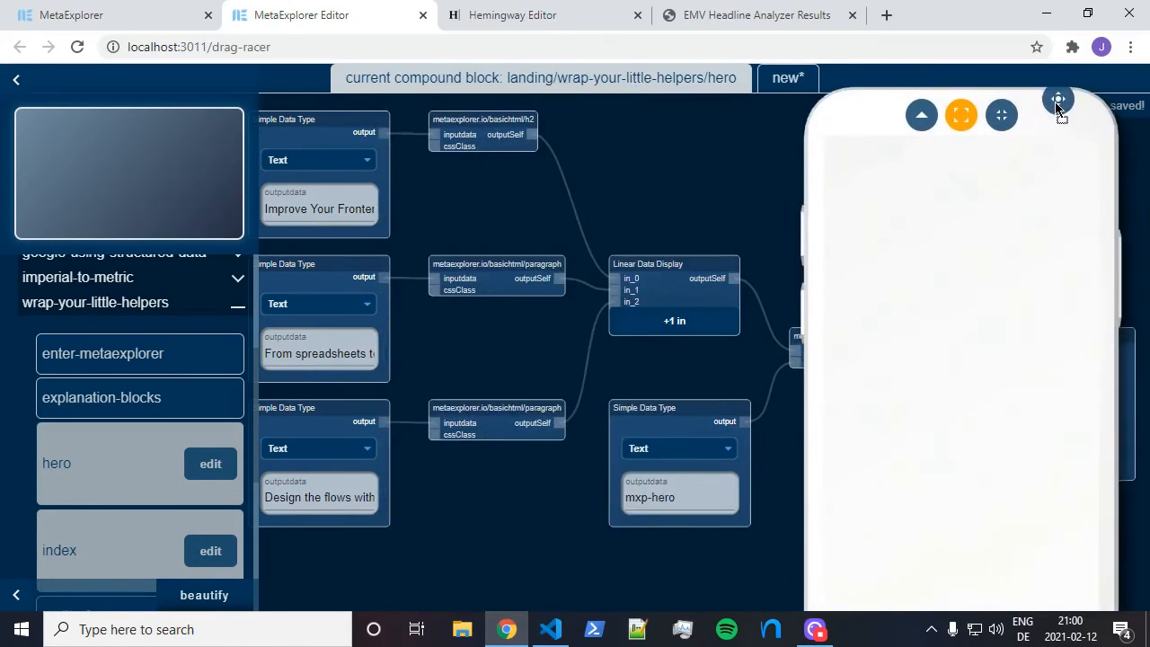
click(673, 505)
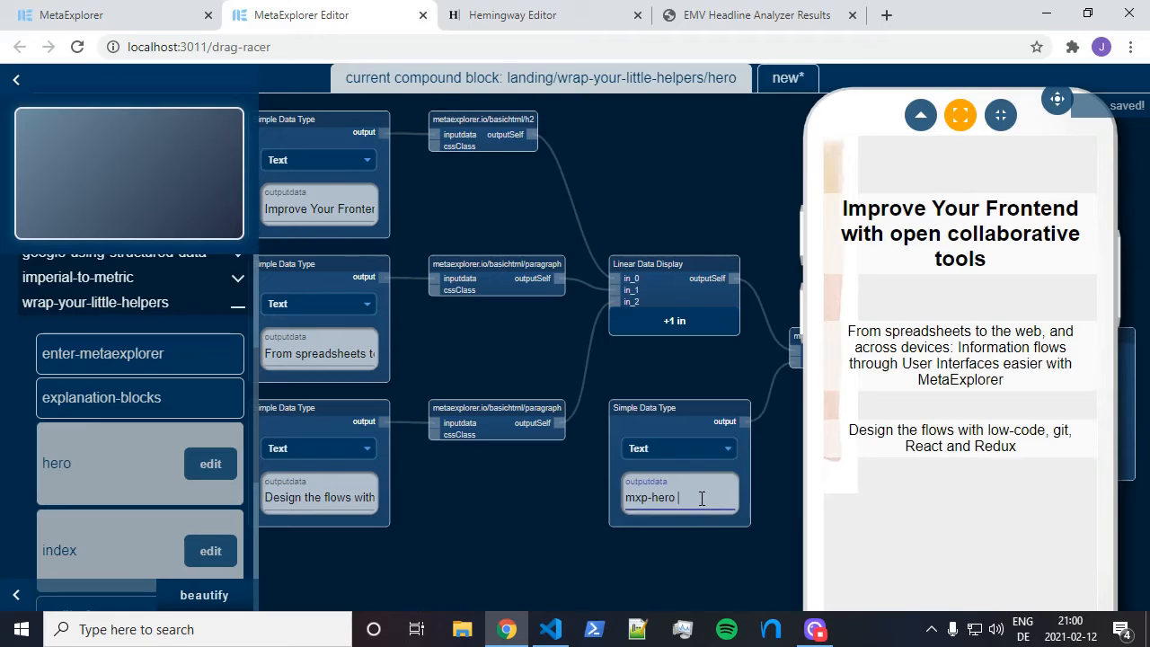
text(bottom-img)
key(Delete)
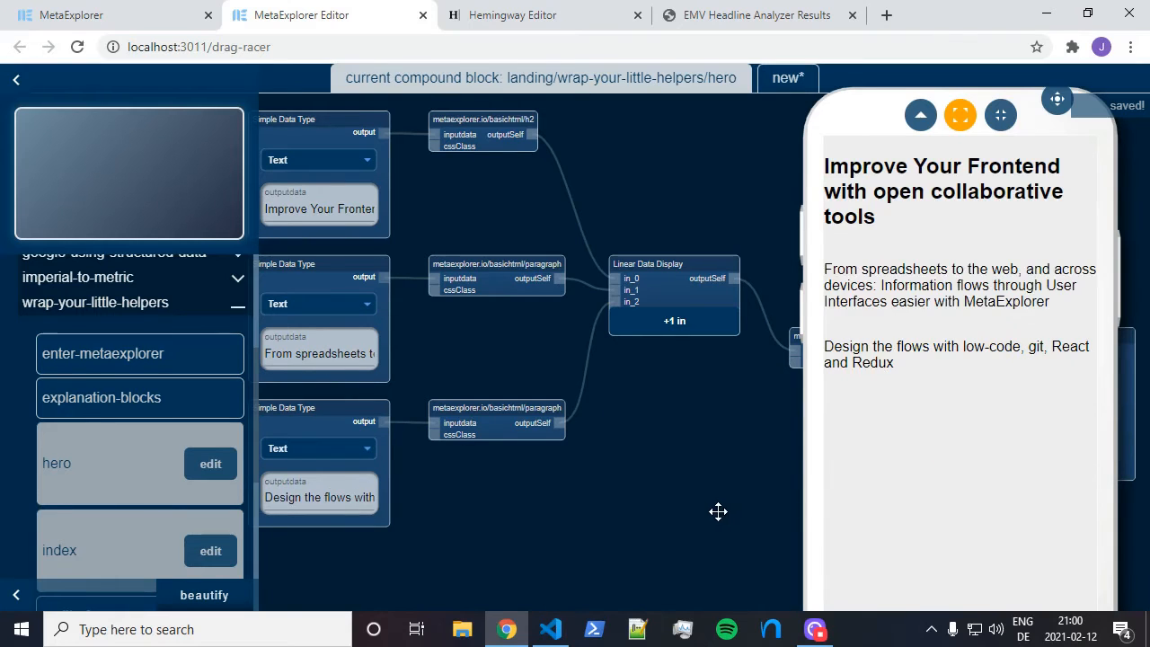
scroll(108, 359, up, 5)
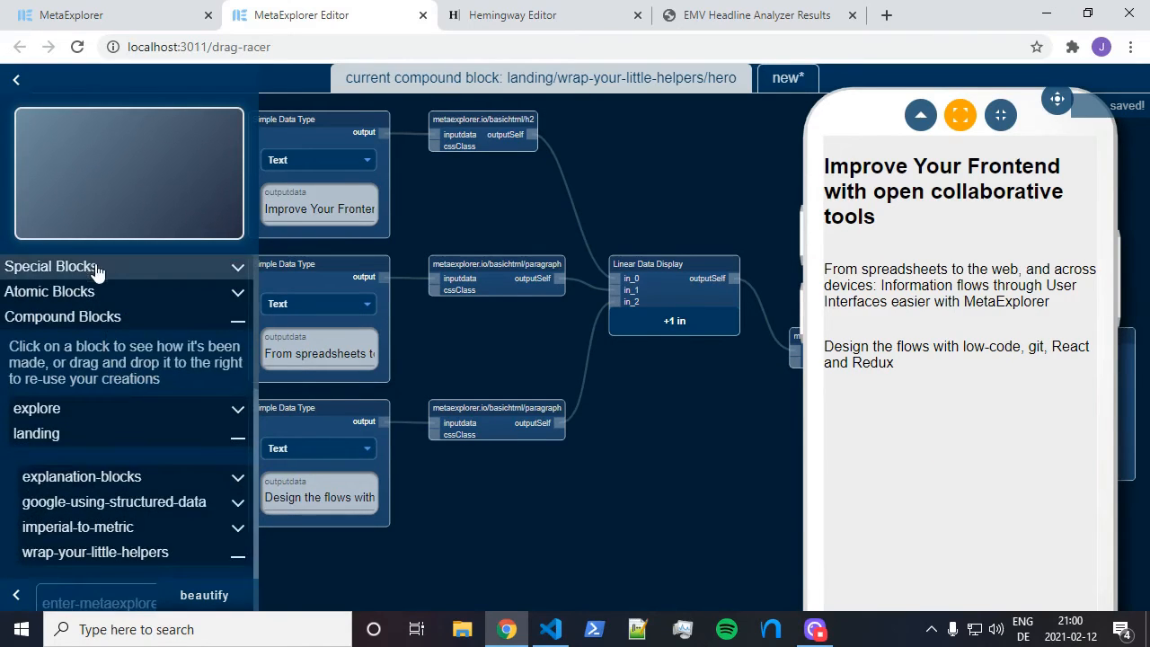
Add a Text Simple Data Type block from Special Blocks with value 'mxp-hero bottom-img'
click(96, 269)
drag(117, 366, 606, 439)
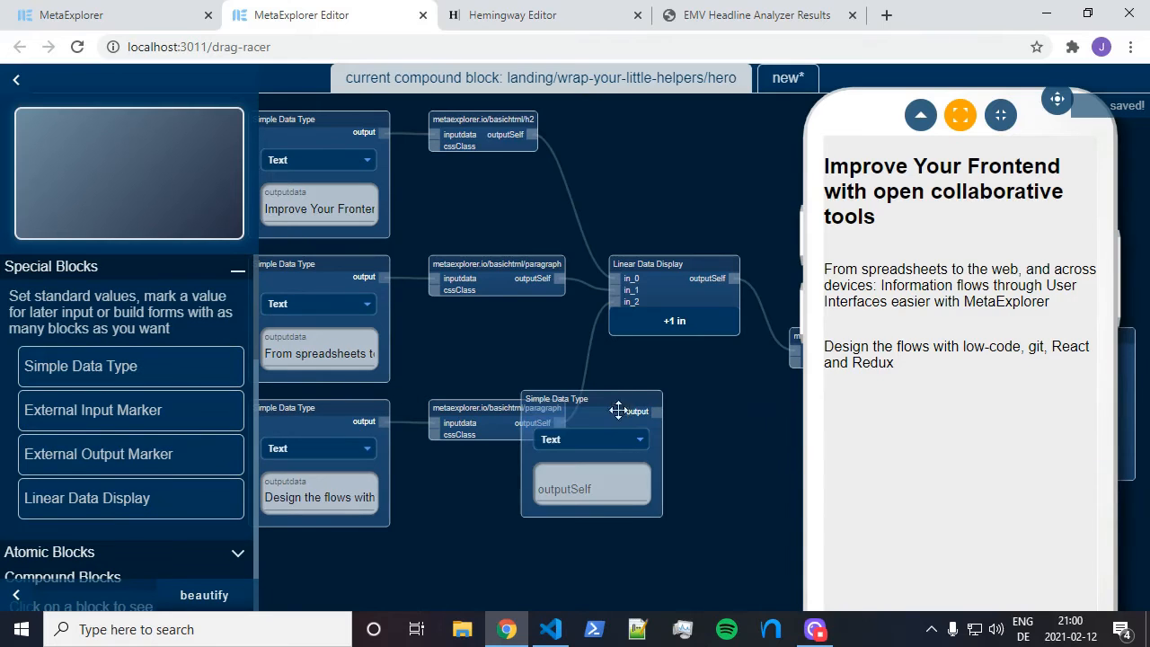
click(608, 439)
click(593, 488)
click(595, 440)
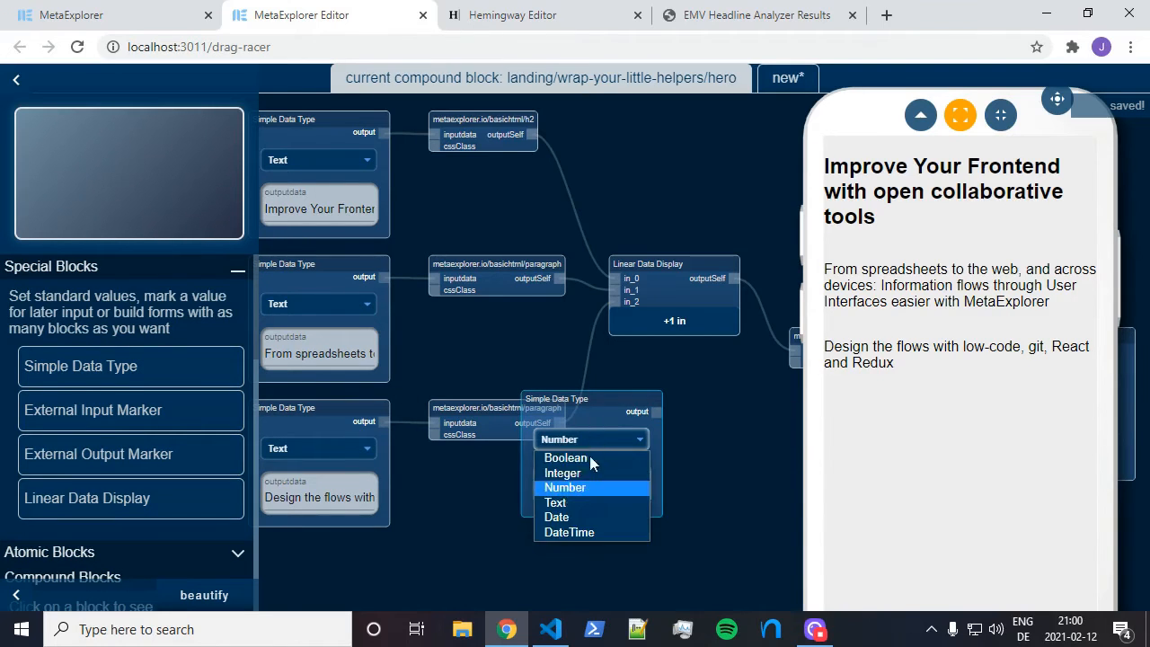
click(584, 503)
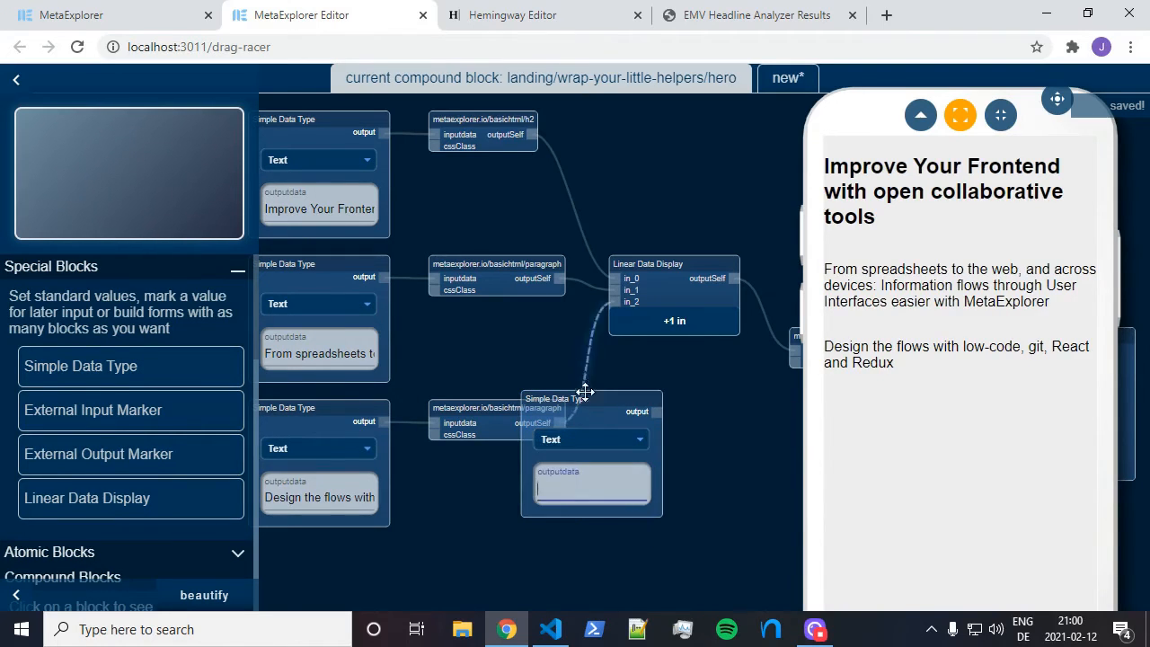
drag(586, 399, 600, 408)
drag(674, 464, 735, 487)
click(679, 526)
text(bottom-img)
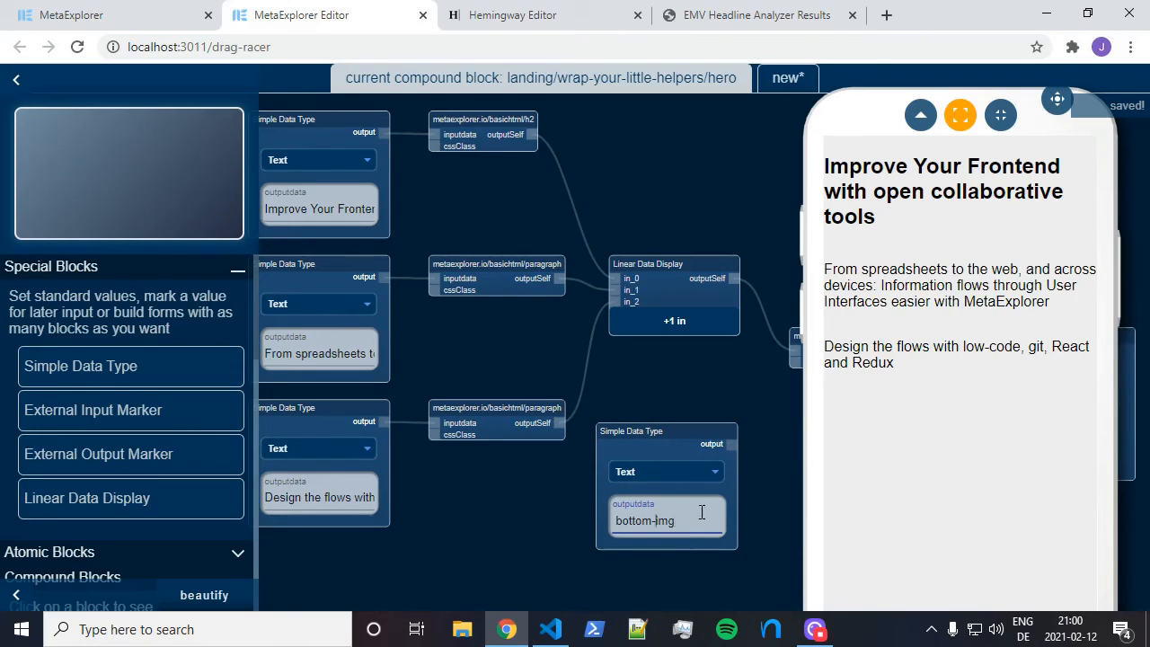
text(mxp-hero)
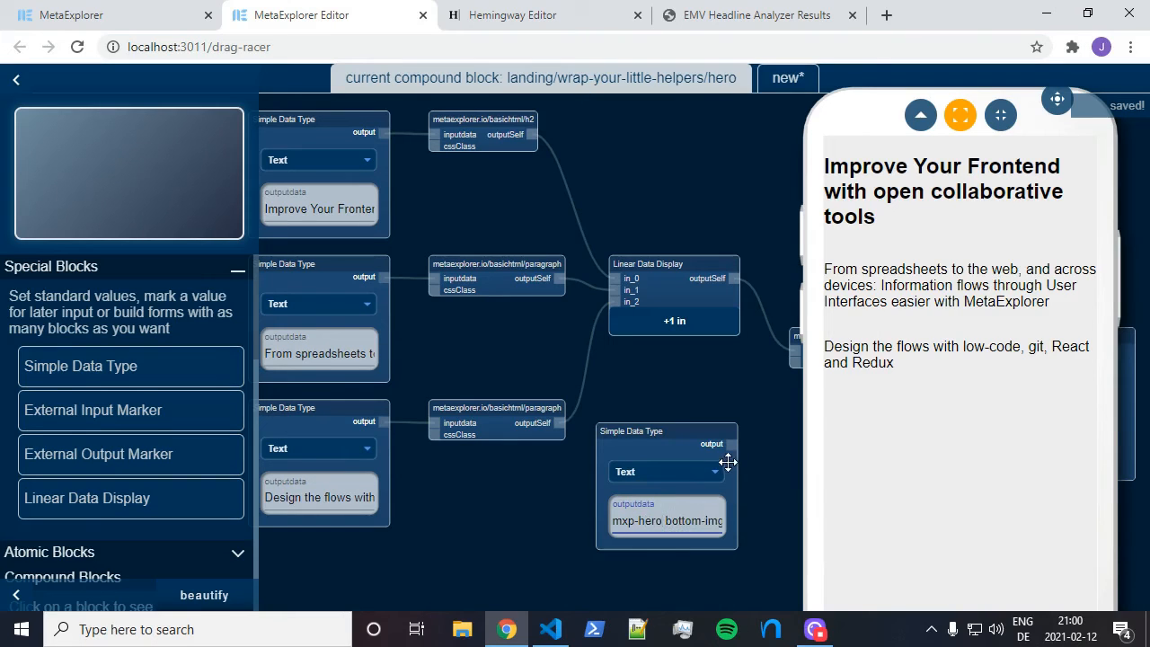
Move the phone preview to mid-canvas to check the hero's background image
drag(746, 413, 740, 359)
drag(1054, 101, 621, 94)
drag(1057, 102, 647, 99)
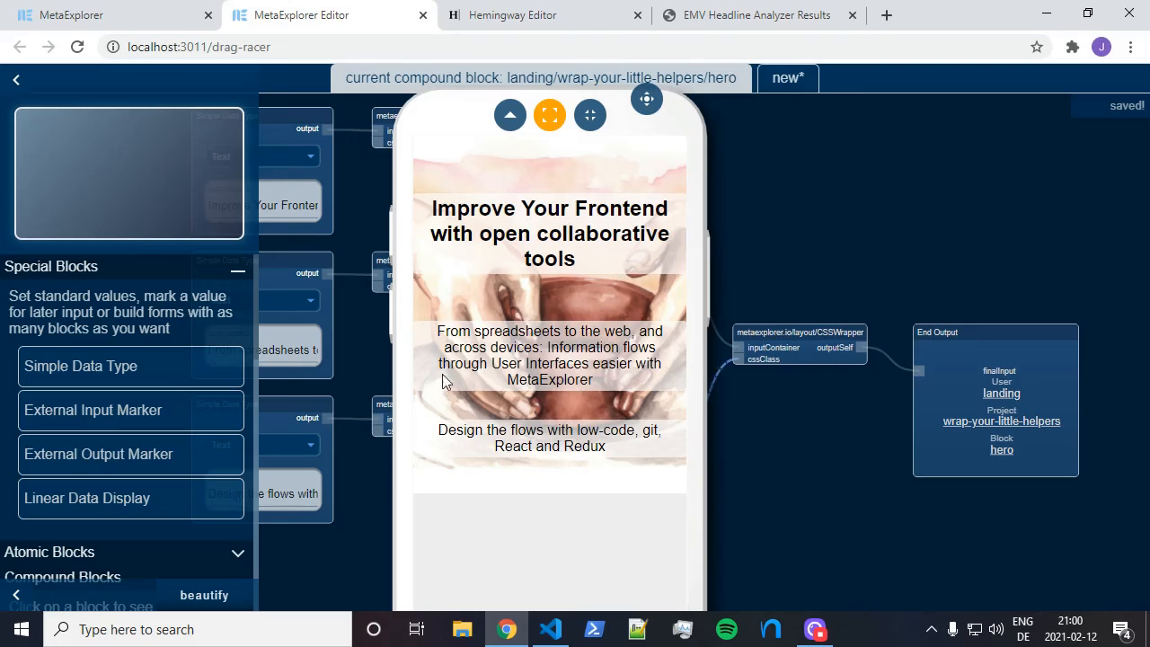
scroll(134, 457, down, 9)
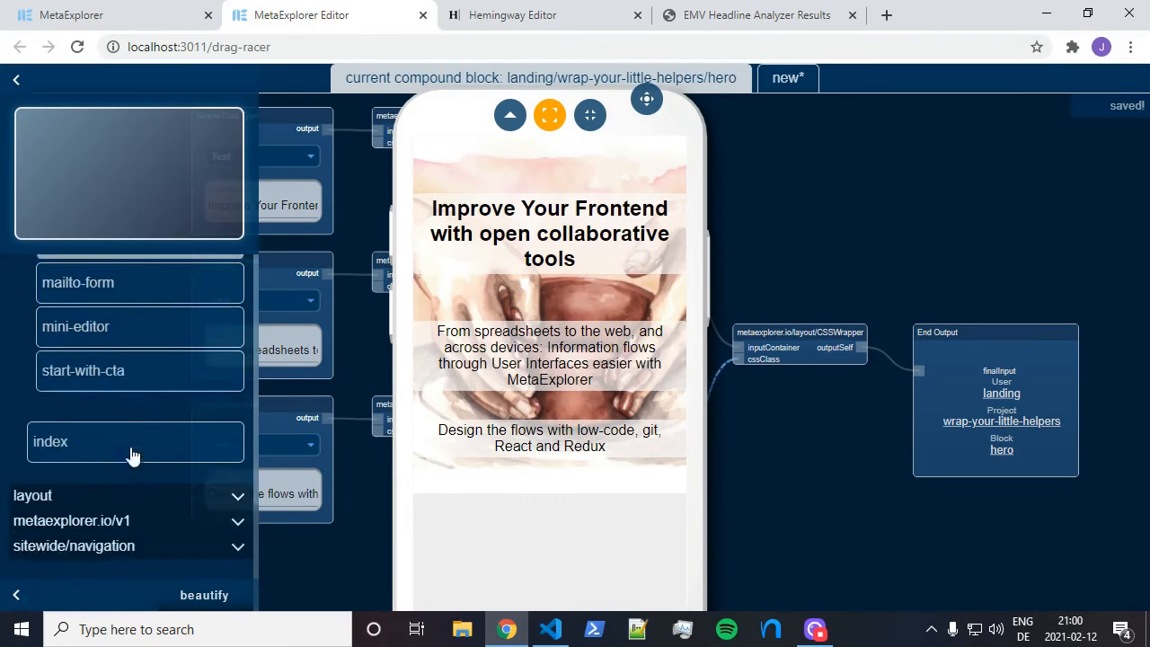
scroll(132, 431, up, 3)
Open the index block in the full-screen preview and scroll through its sections
click(213, 483)
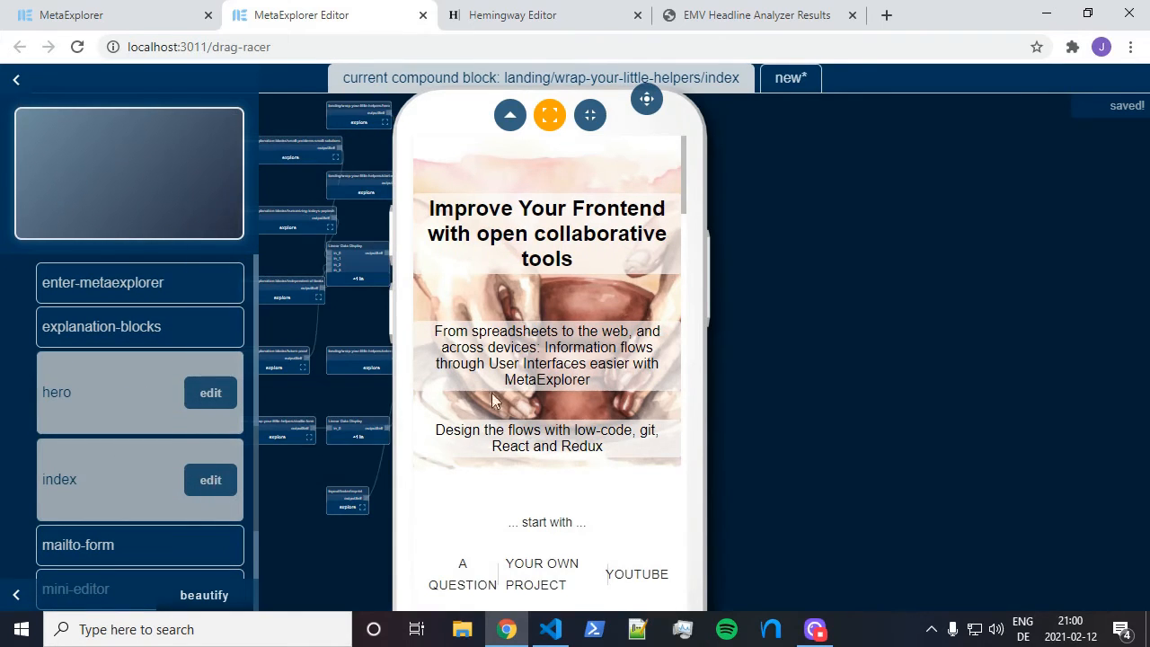
click(552, 115)
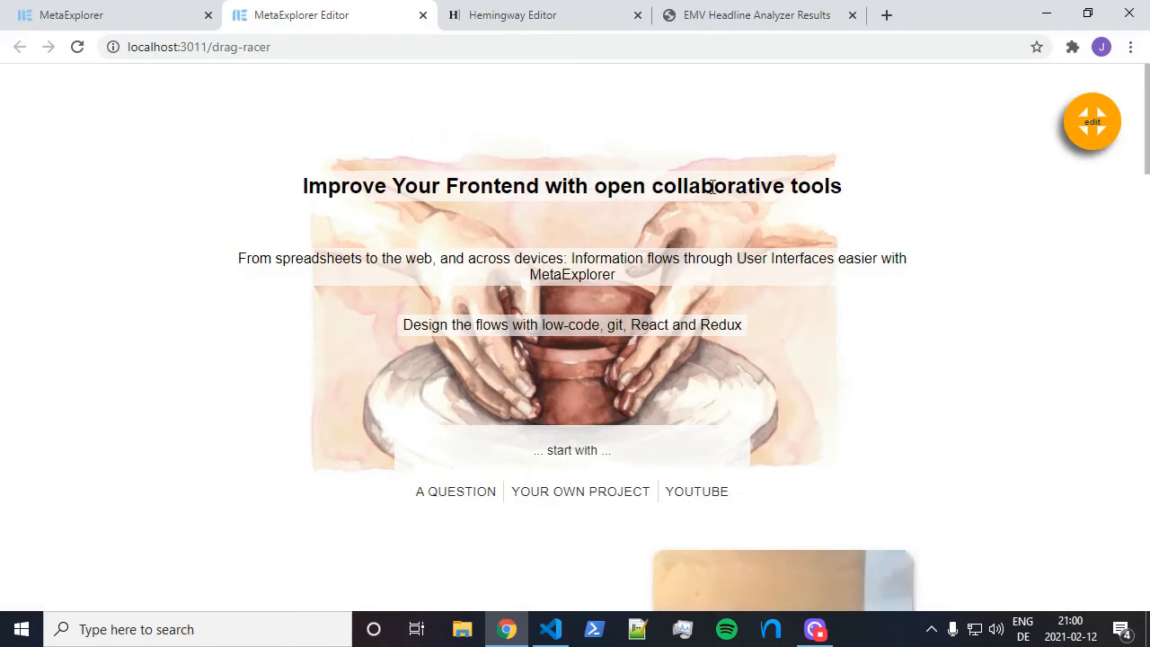
scroll(711, 193, down, 2)
scroll(706, 190, up, 2)
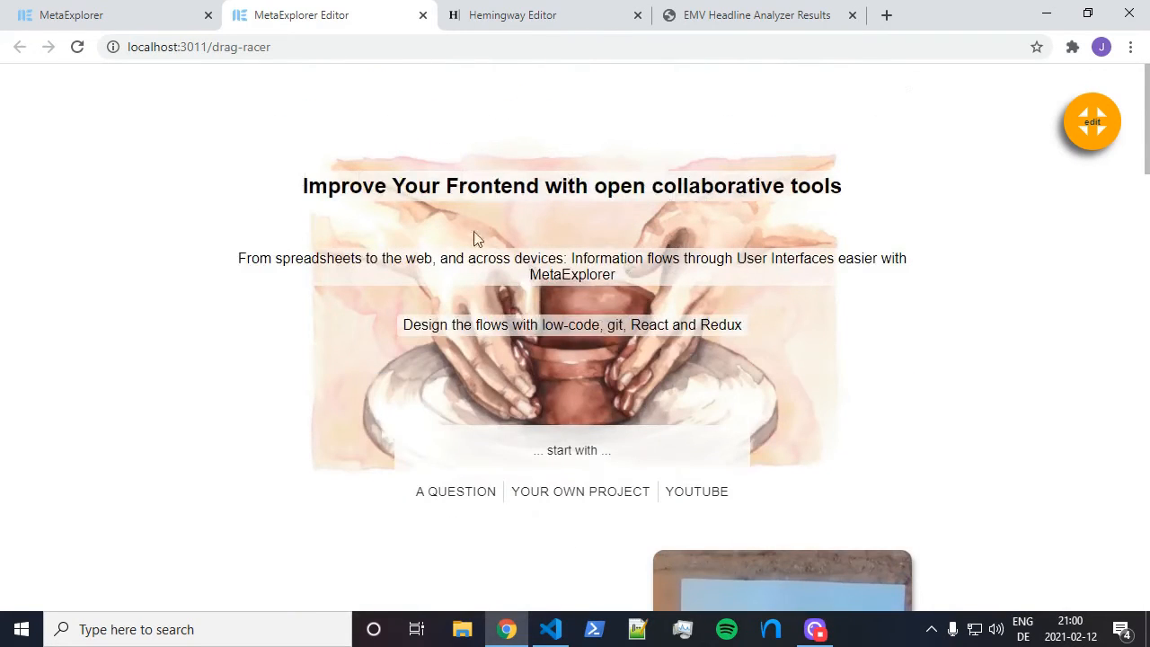
scroll(644, 270, down, 8)
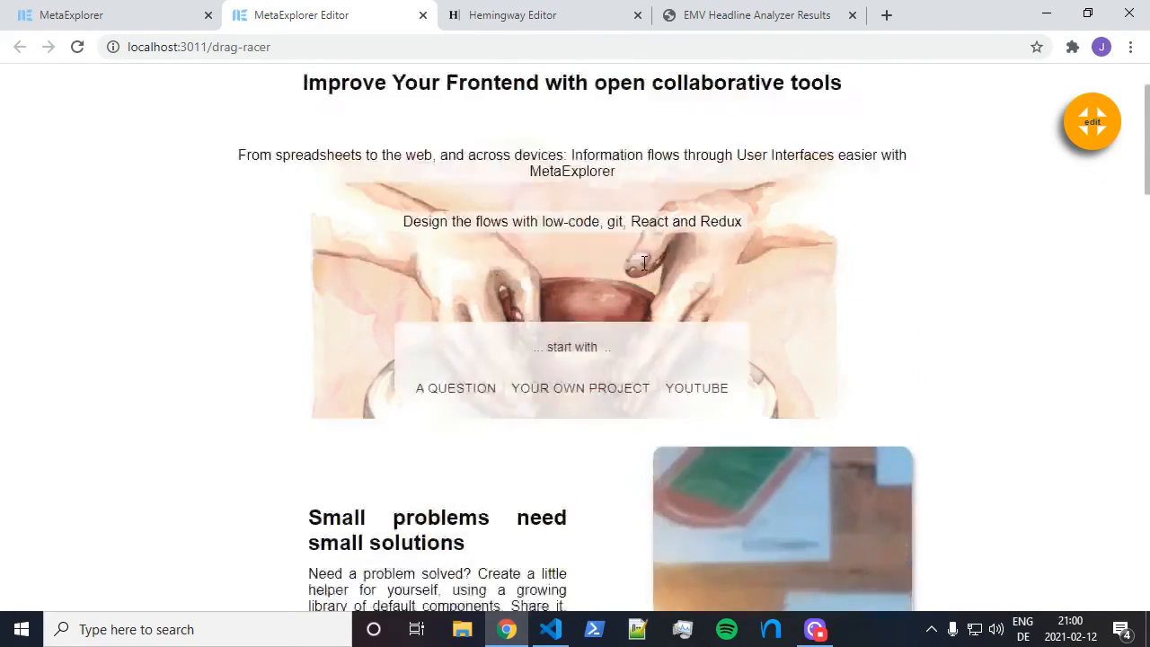
scroll(641, 270, down, 8)
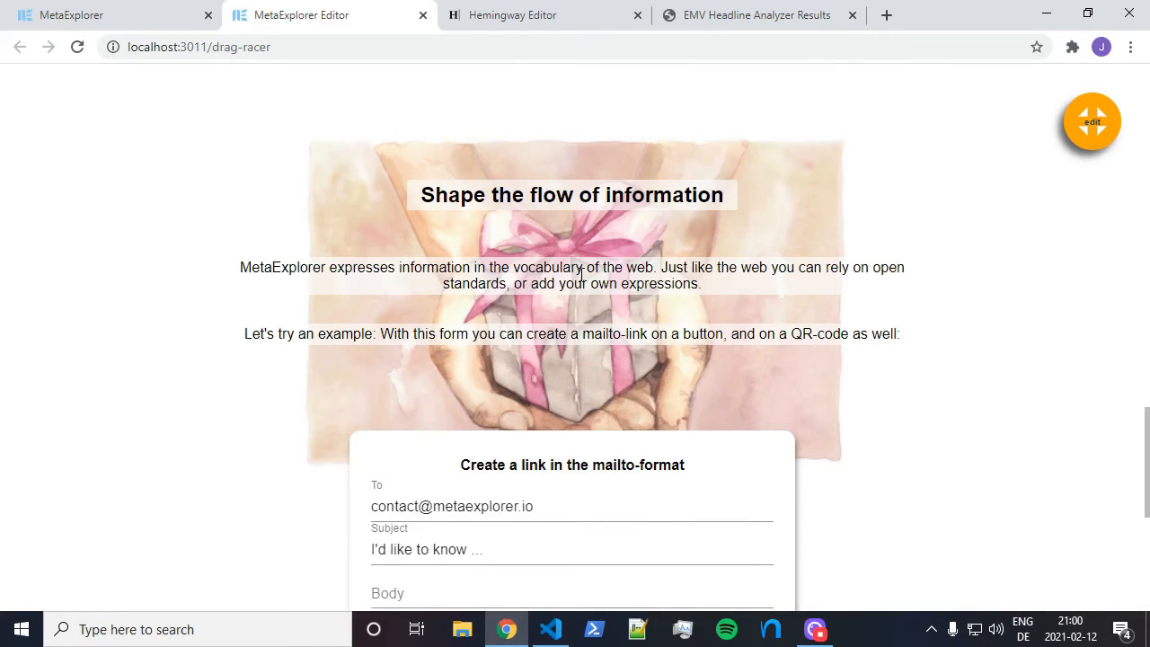
scroll(591, 276, down, 1)
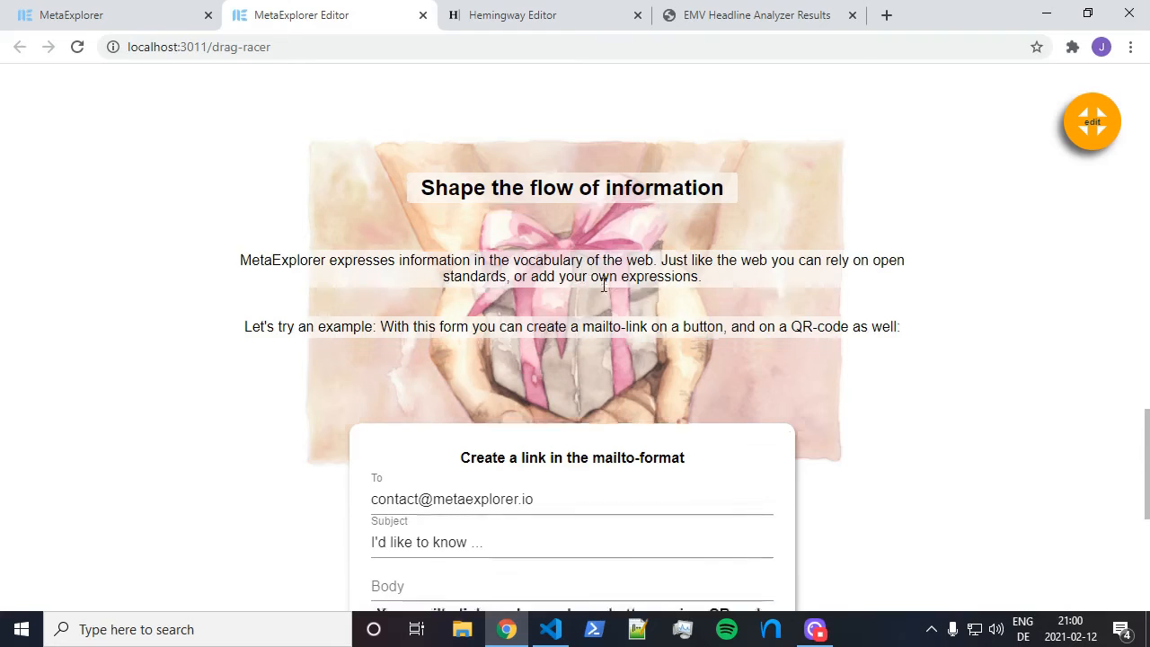
scroll(622, 280, up, 1)
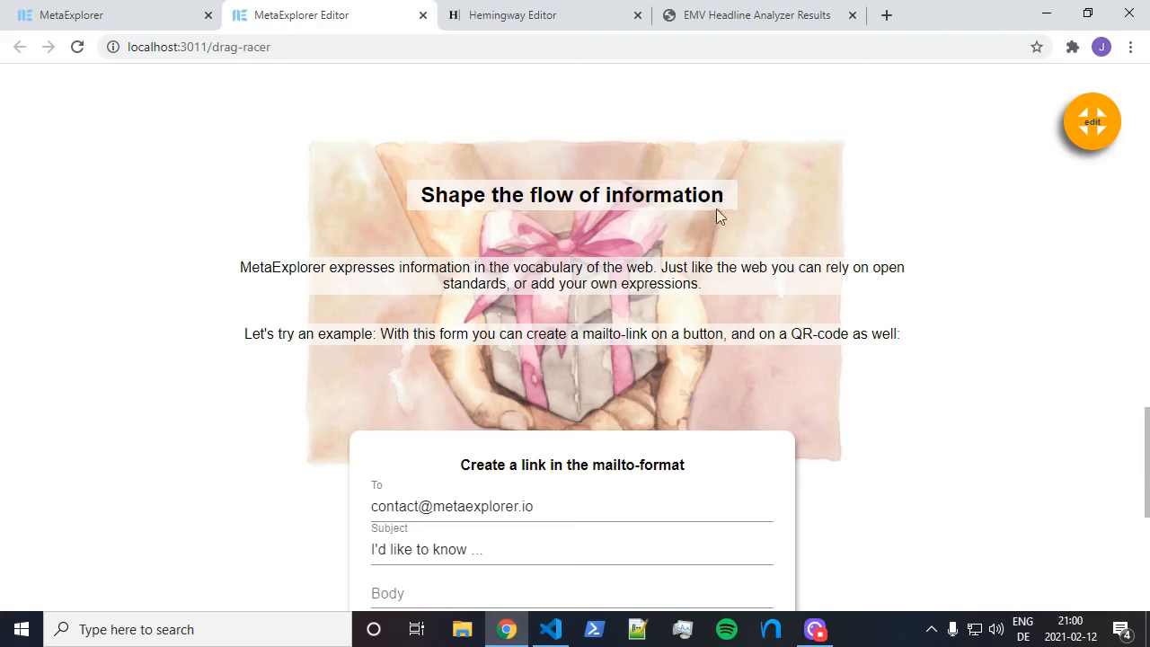
scroll(707, 218, down, 1)
scroll(701, 221, up, 1)
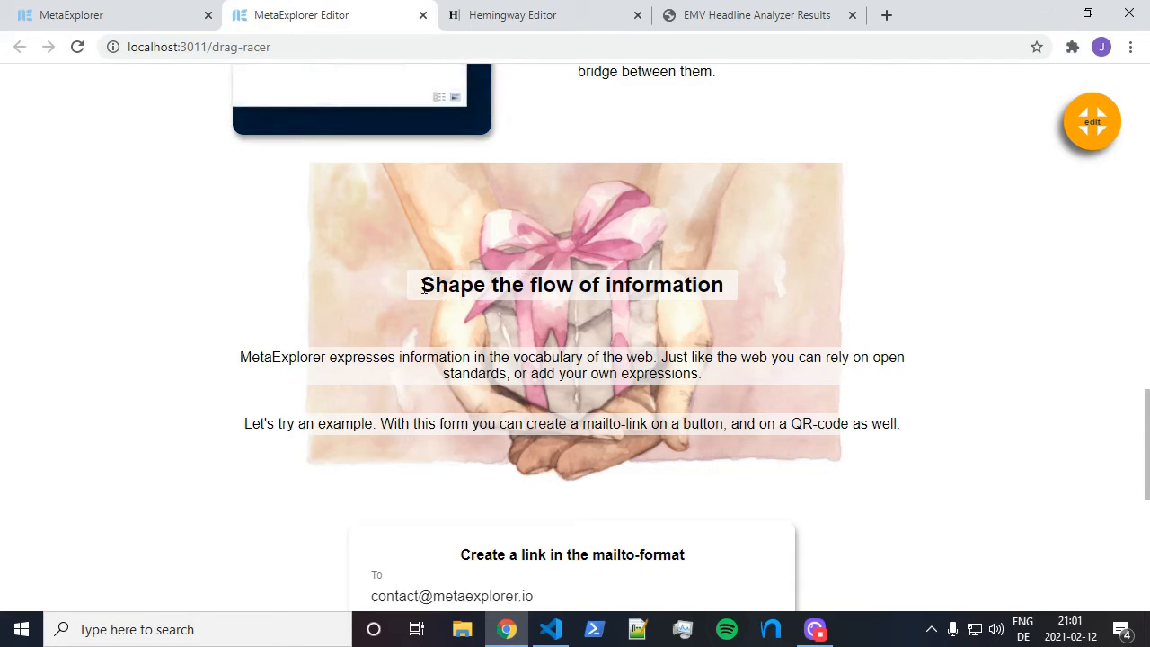
Review the section headings, scroll back to the hero, and exit the full-screen preview
drag(423, 286, 573, 286)
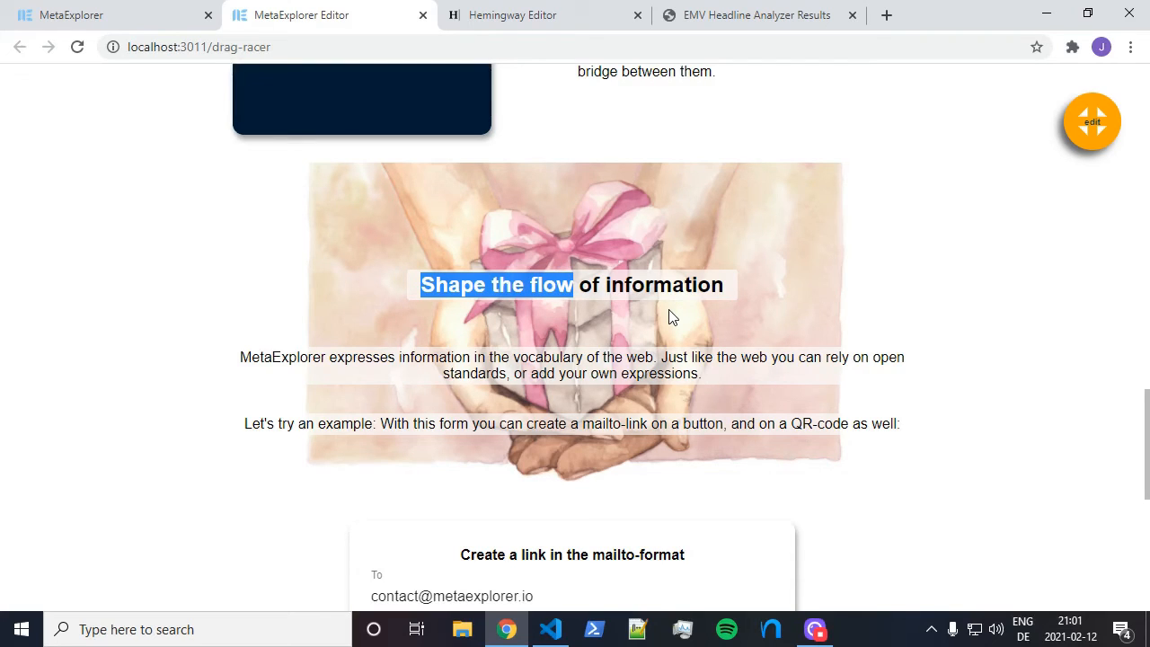
click(640, 302)
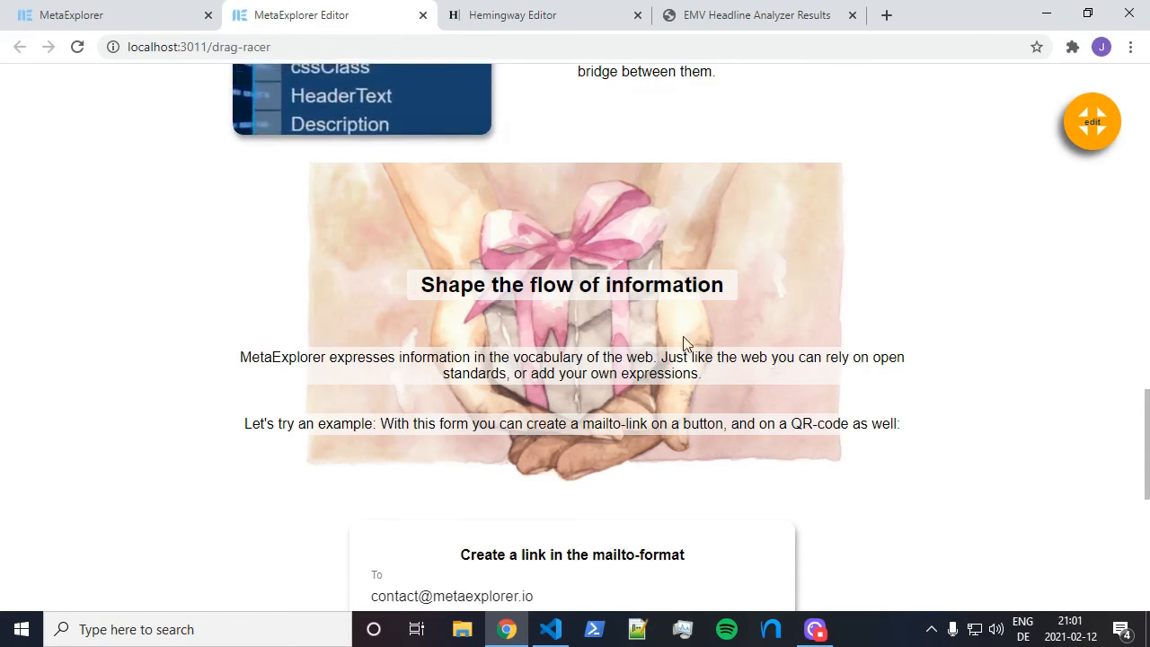
scroll(687, 336, up, 7)
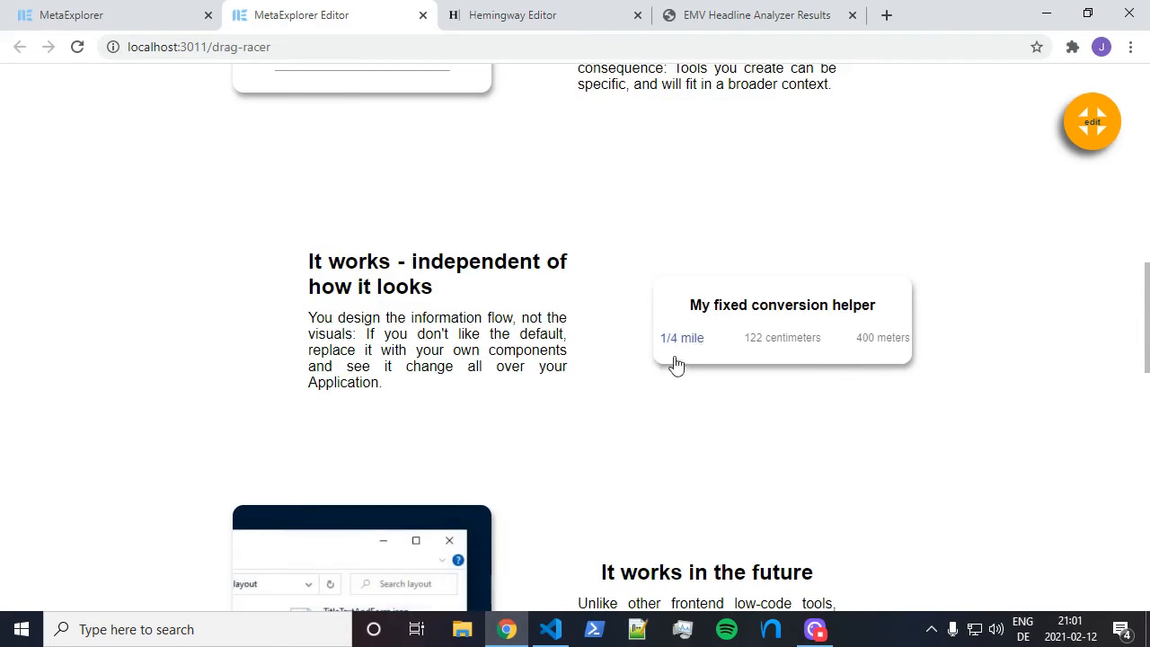
scroll(584, 365, up, 11)
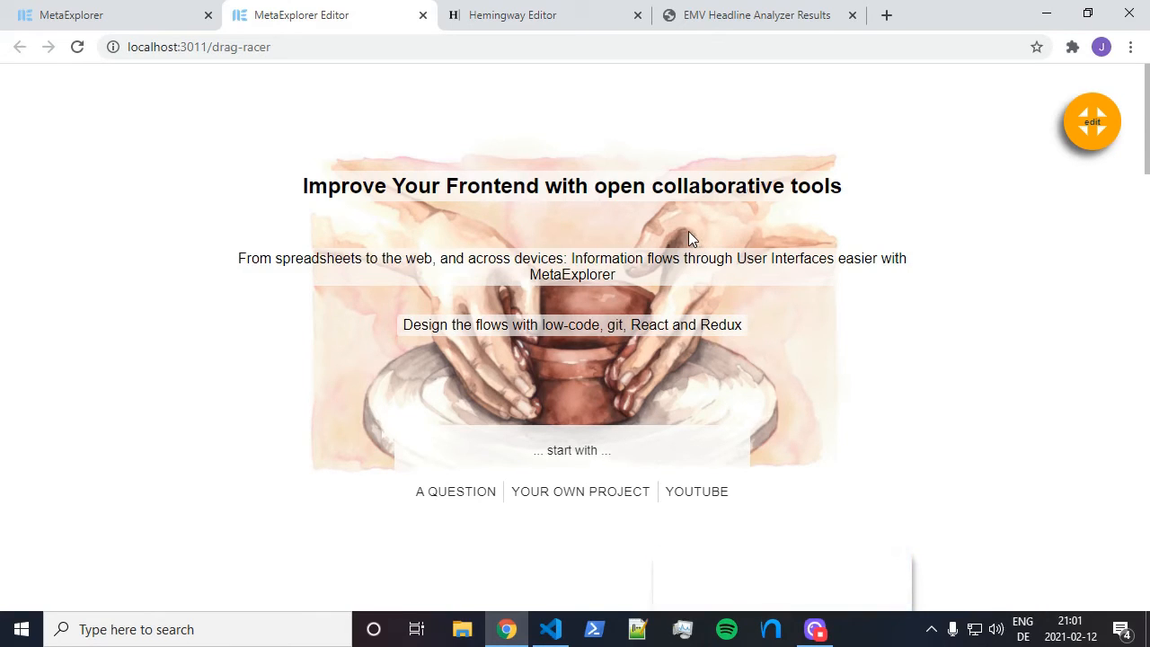
scroll(670, 228, down, 5)
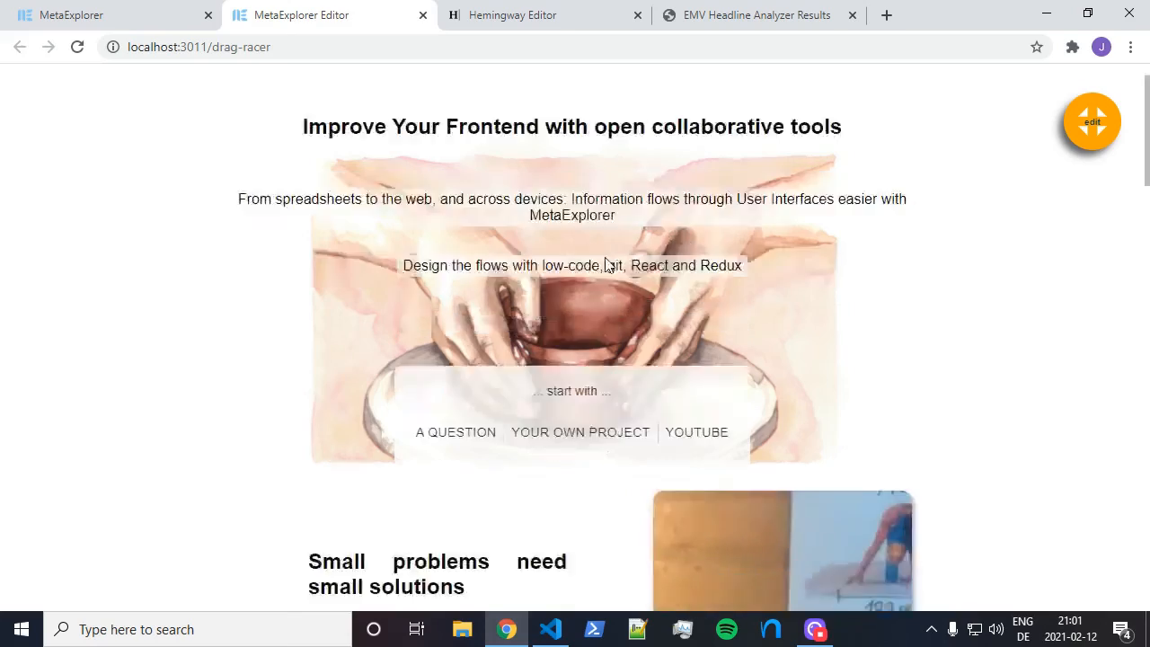
scroll(600, 259, down, 13)
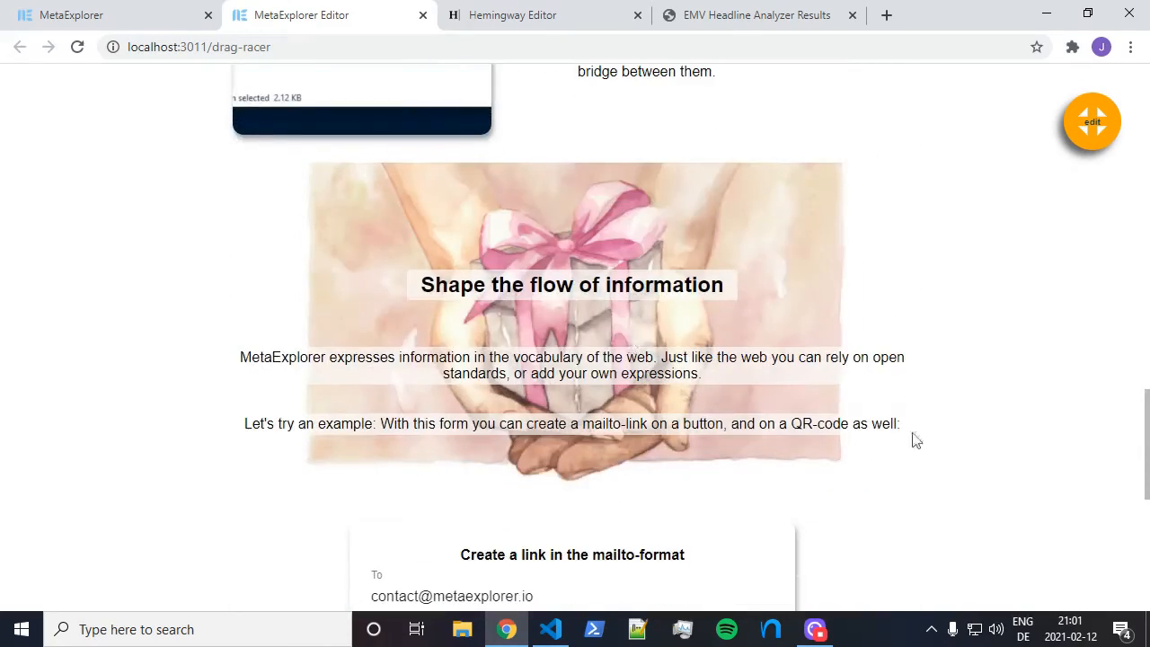
scroll(458, 280, down, 2)
scroll(737, 378, up, 11)
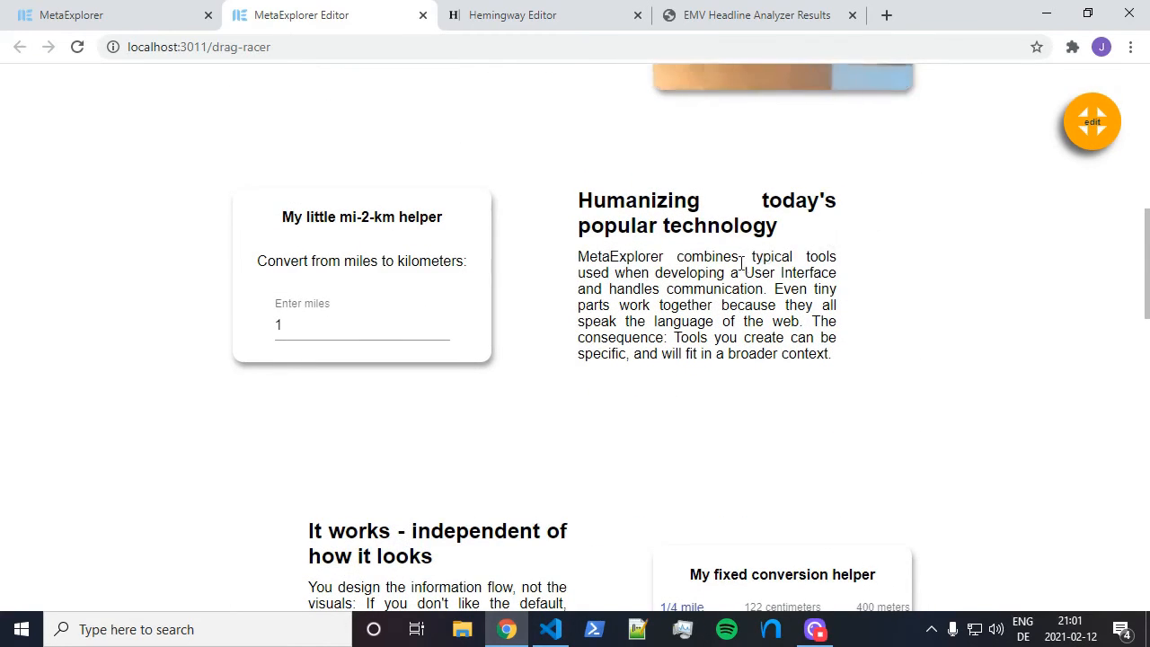
scroll(742, 266, up, 2)
scroll(522, 293, up, 3)
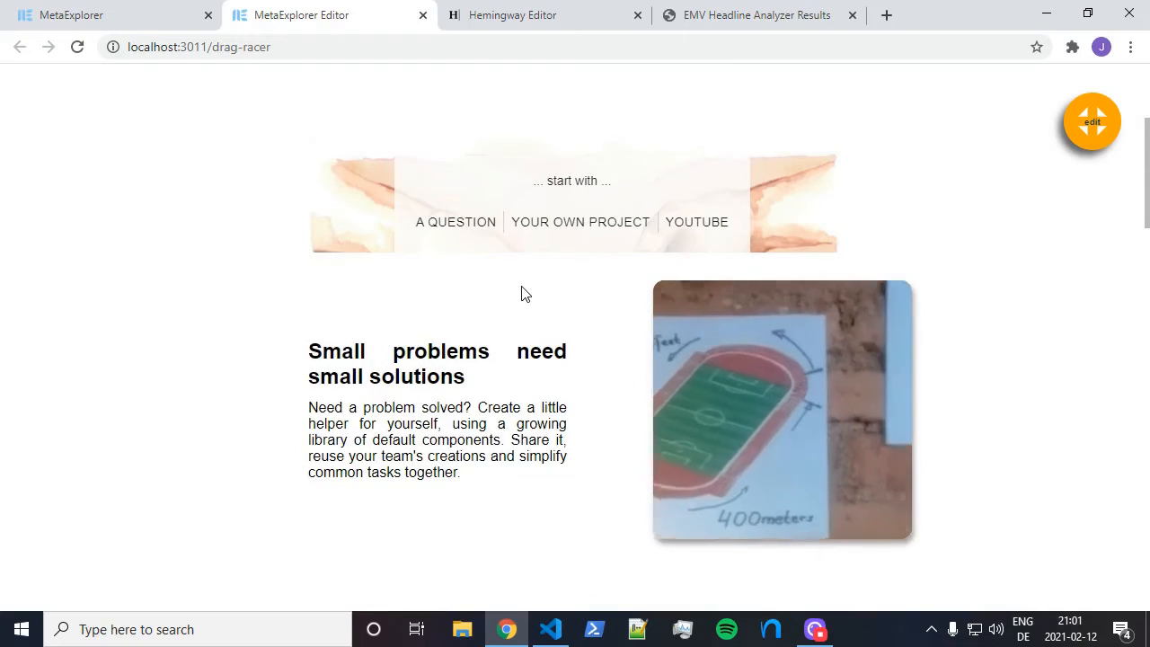
scroll(528, 292, up, 3)
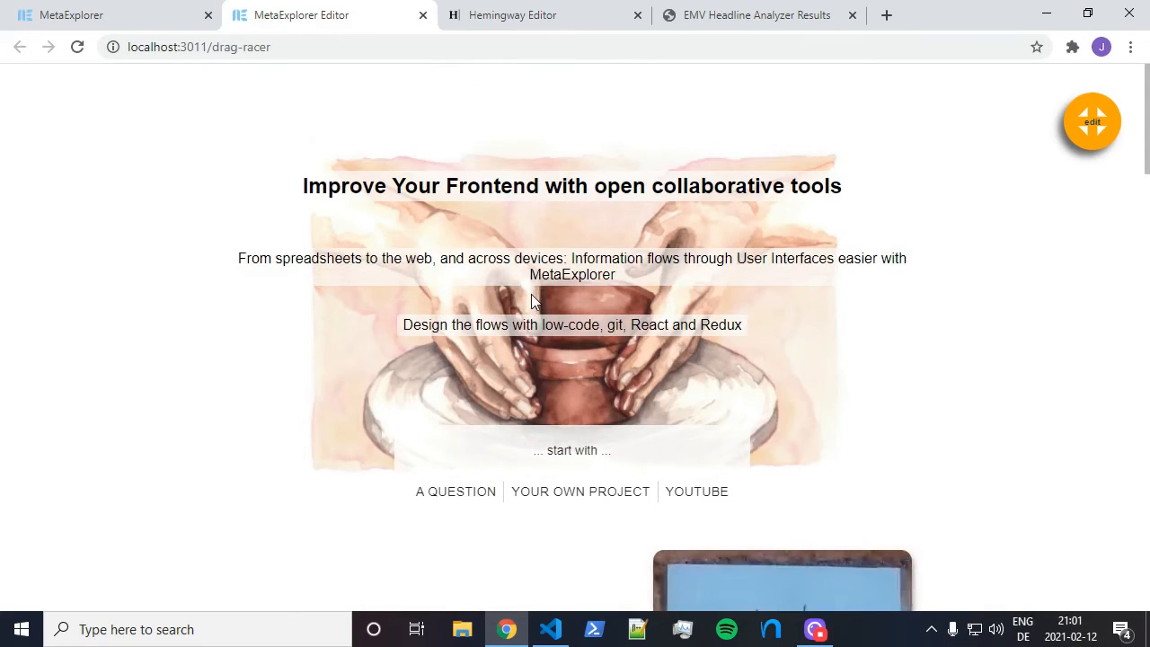
click(1093, 122)
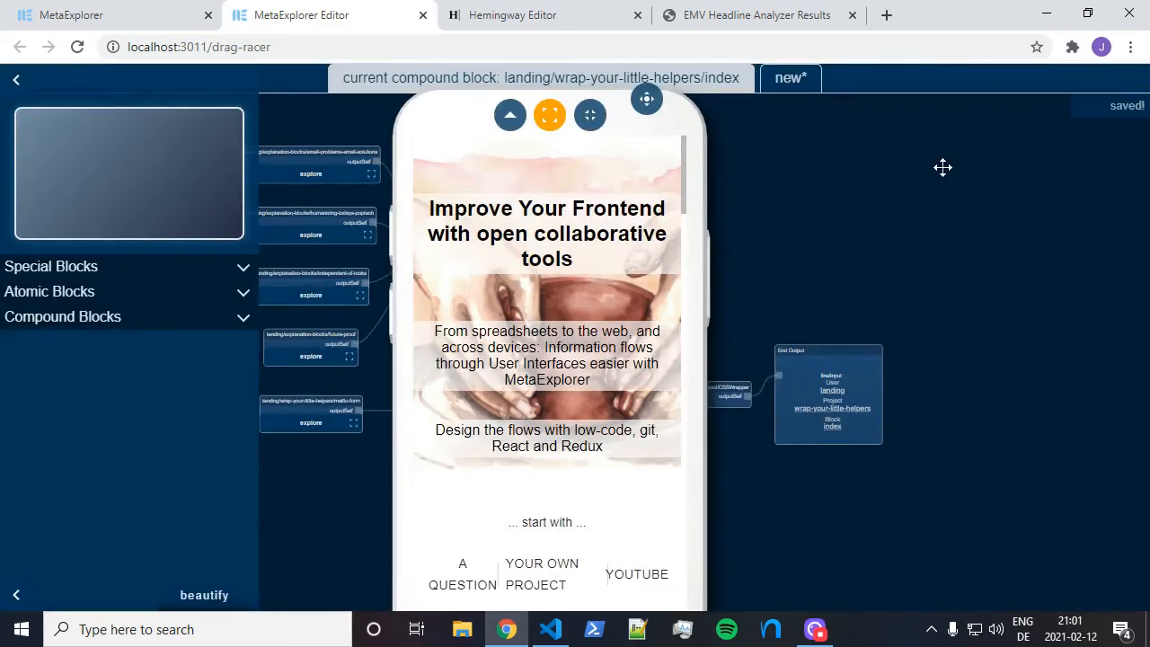
Go browser full screen, push the phone preview right, and reposition the layout/footer/imprint block
drag(643, 100, 998, 127)
key(F11)
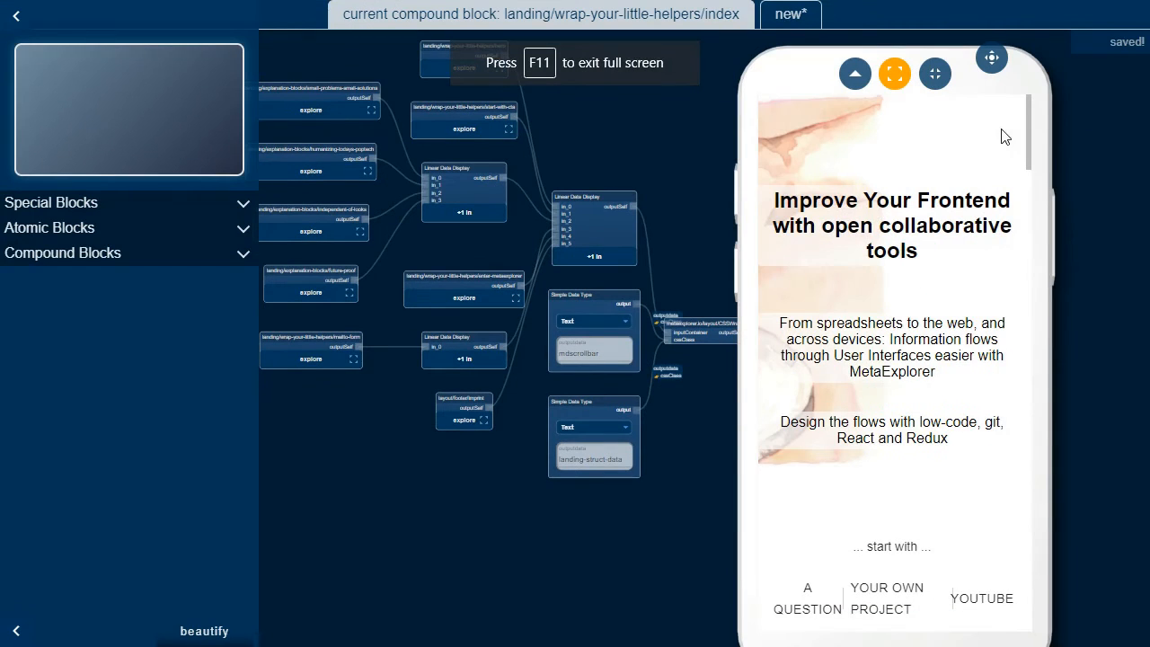
drag(993, 59, 1033, 56)
drag(434, 492, 470, 480)
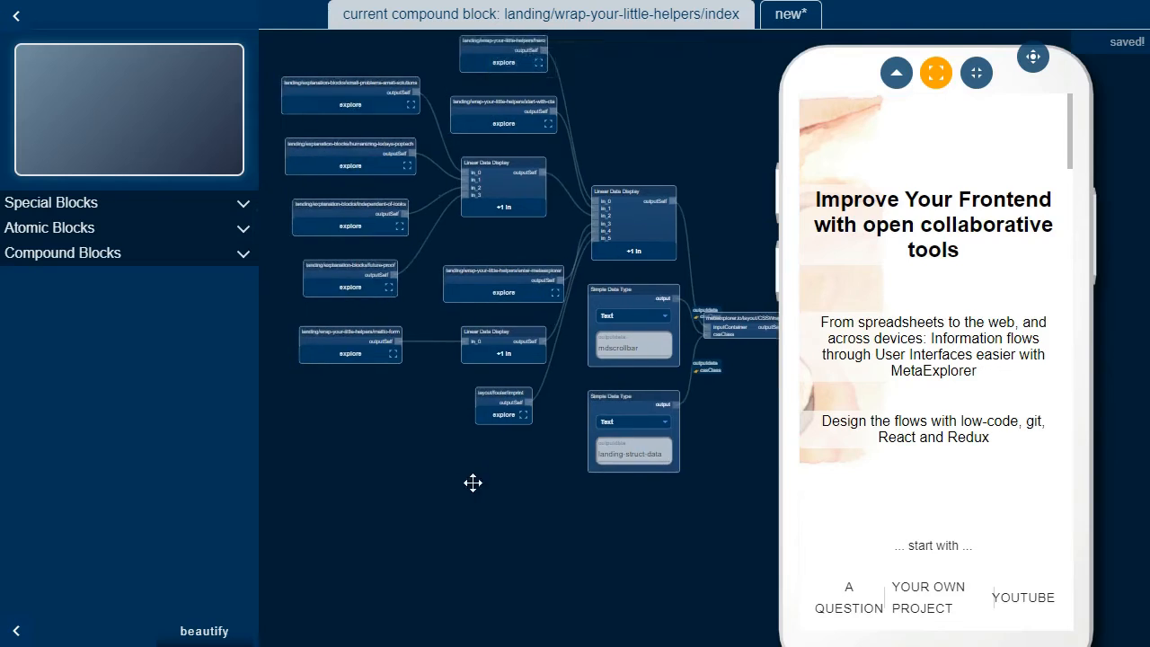
scroll(465, 452, up, 5)
scroll(470, 446, up, 1)
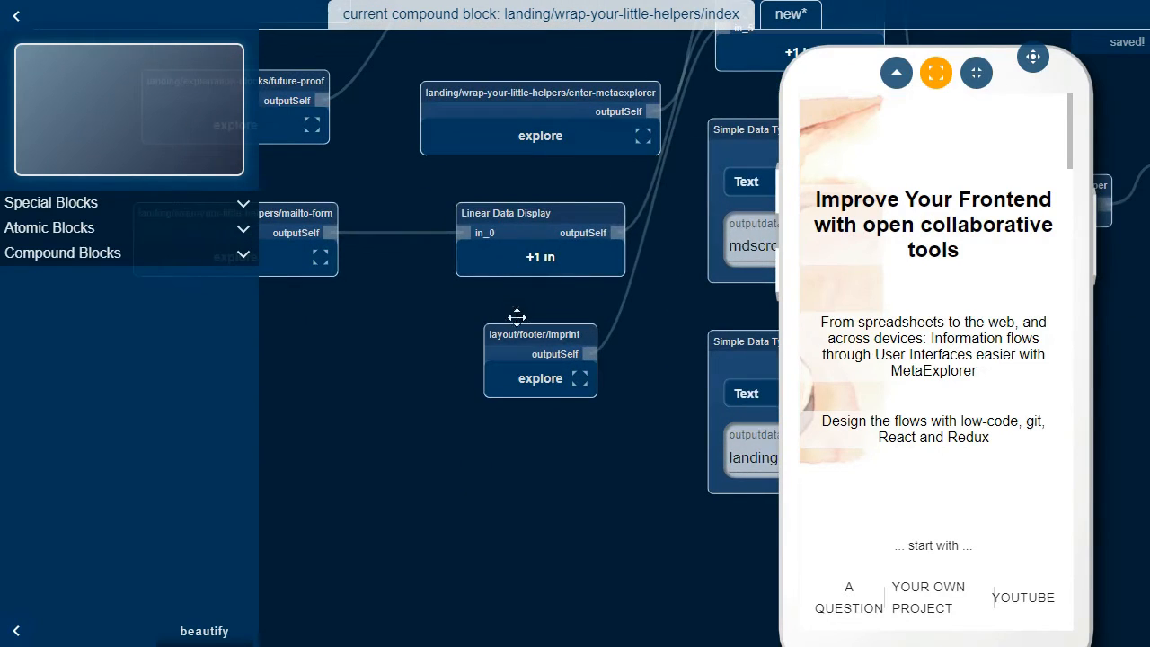
drag(530, 342, 444, 491)
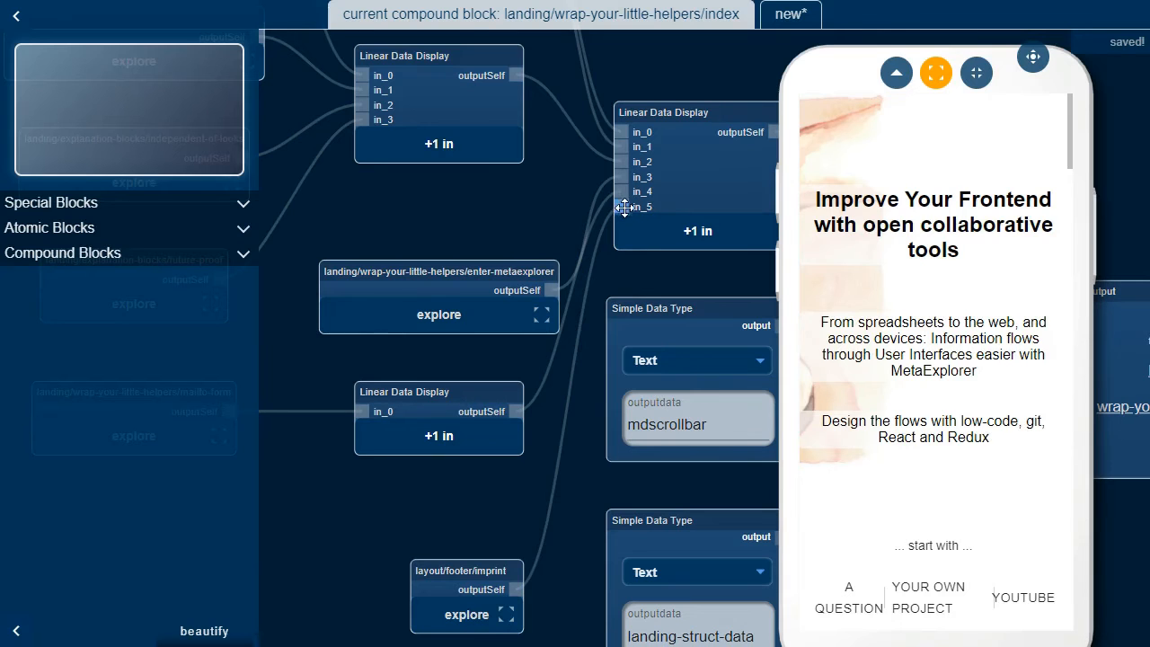
drag(367, 364, 455, 340)
Collapse the block library and move the enter-metaexplorer block further left
click(14, 18)
drag(416, 405, 201, 386)
mouse_move(304, 414)
mouse_down()
mouse_move(288, 413)
mouse_move(337, 418)
mouse_move(313, 419)
mouse_up()
drag(310, 249, 425, 235)
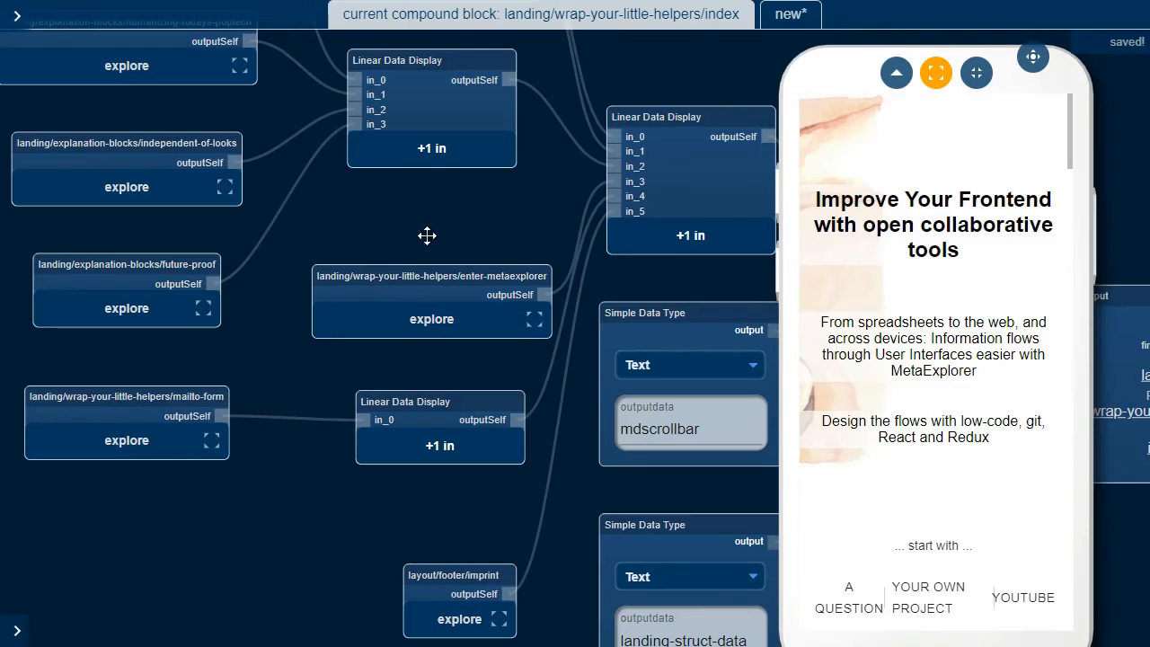
drag(484, 275, 415, 284)
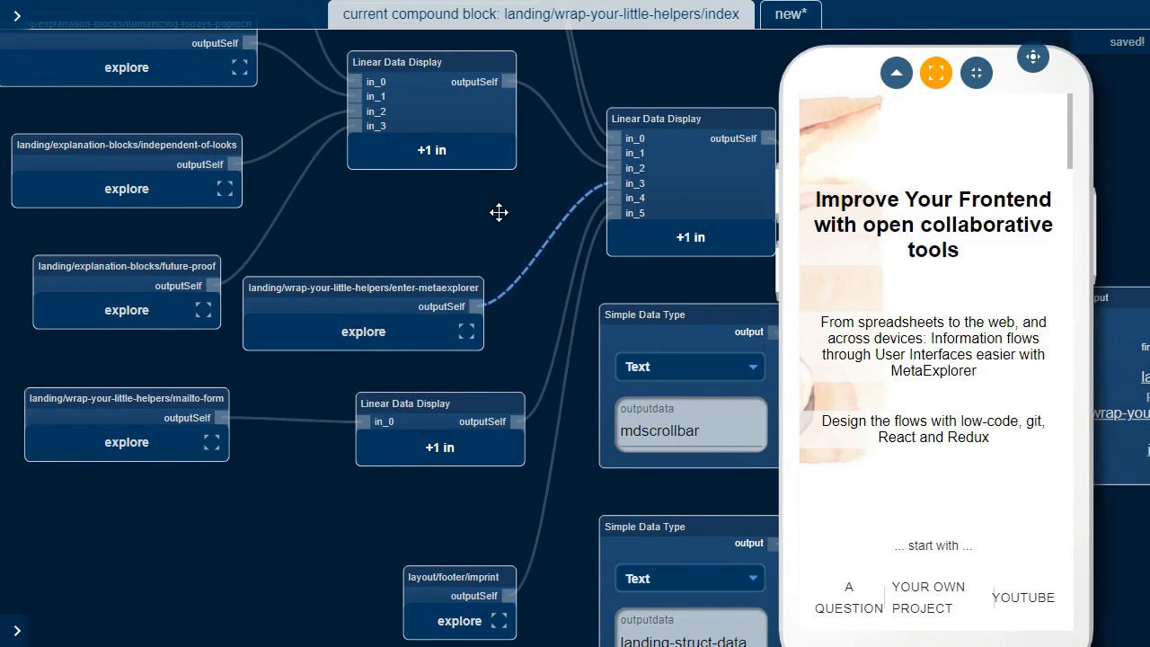
Move enter-metaexplorer's link from the right display's in_3 to a new lower-display input, placing it bottom-left
key(Delete)
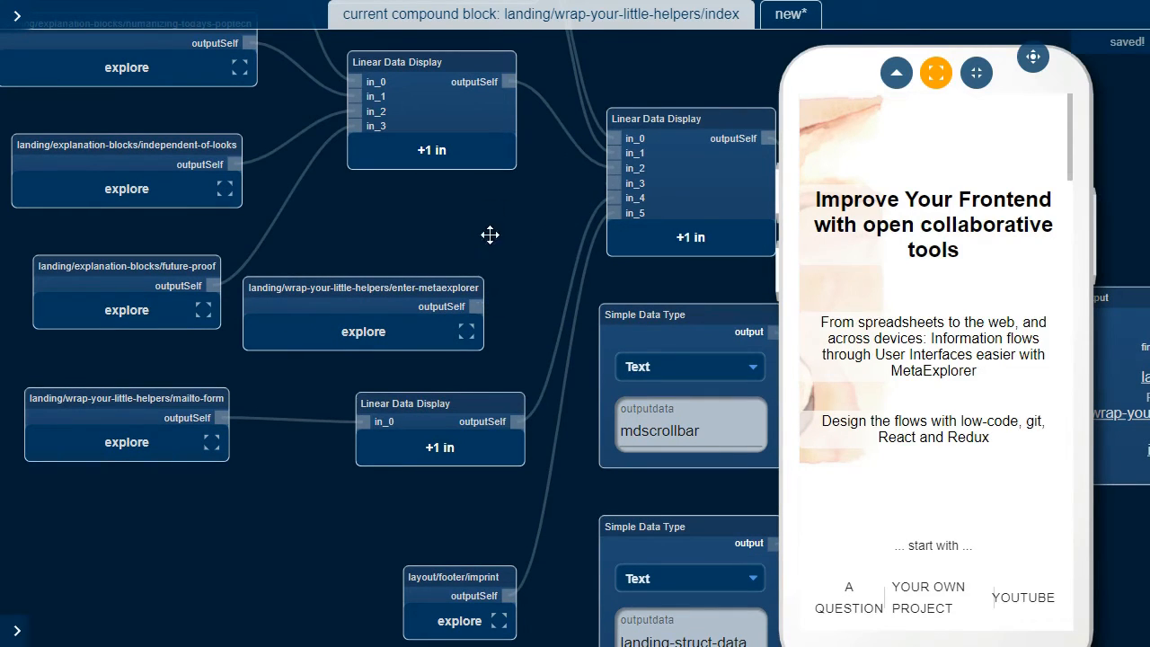
click(436, 461)
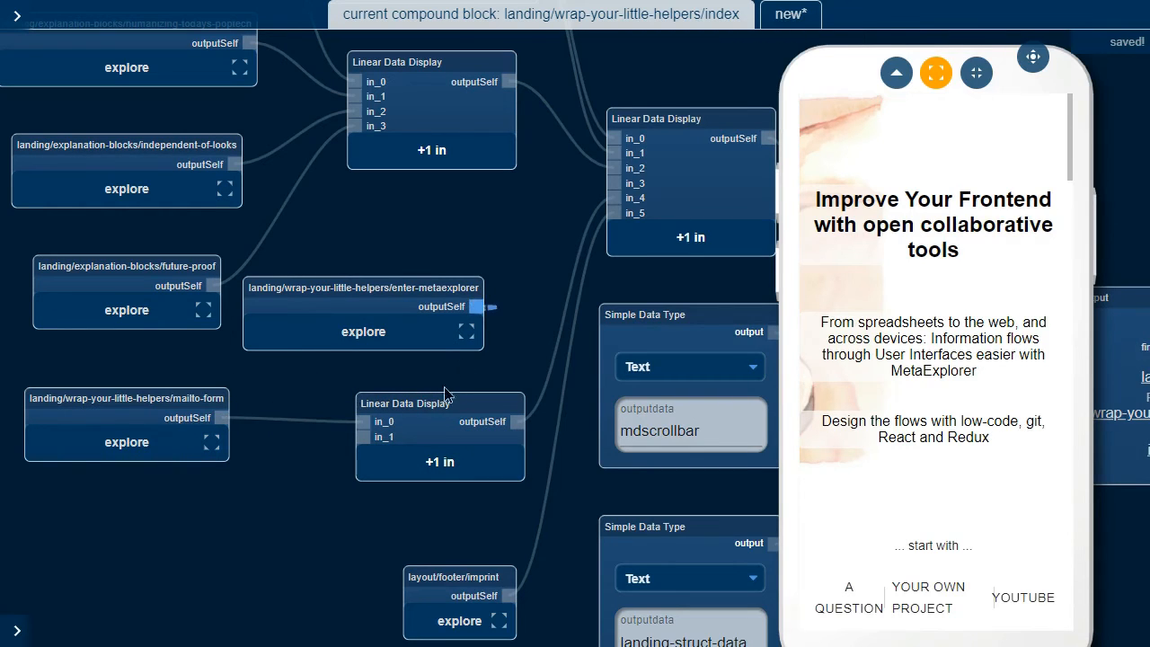
drag(445, 394, 366, 429)
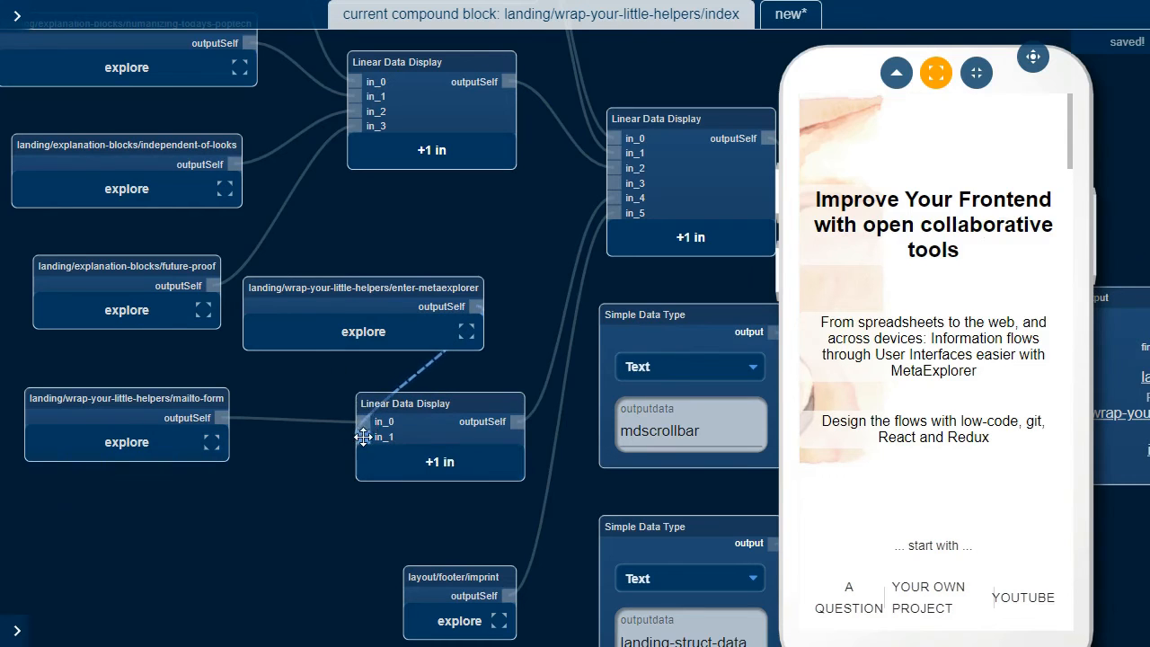
scroll(1063, 169, down, 15)
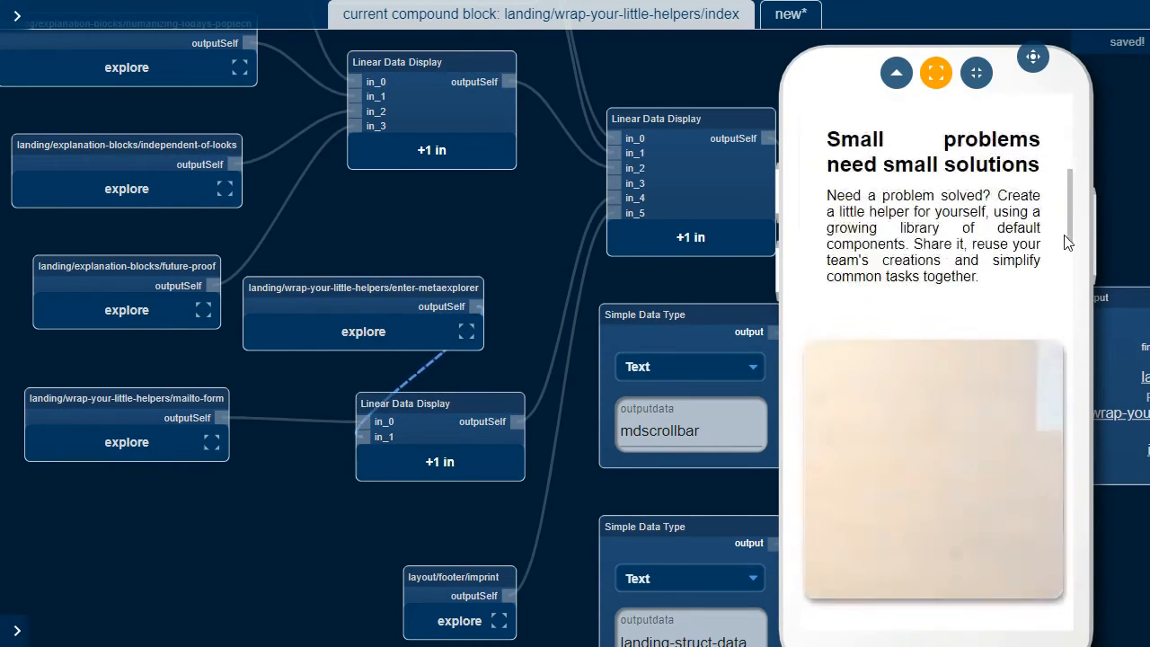
scroll(1030, 291, down, 10)
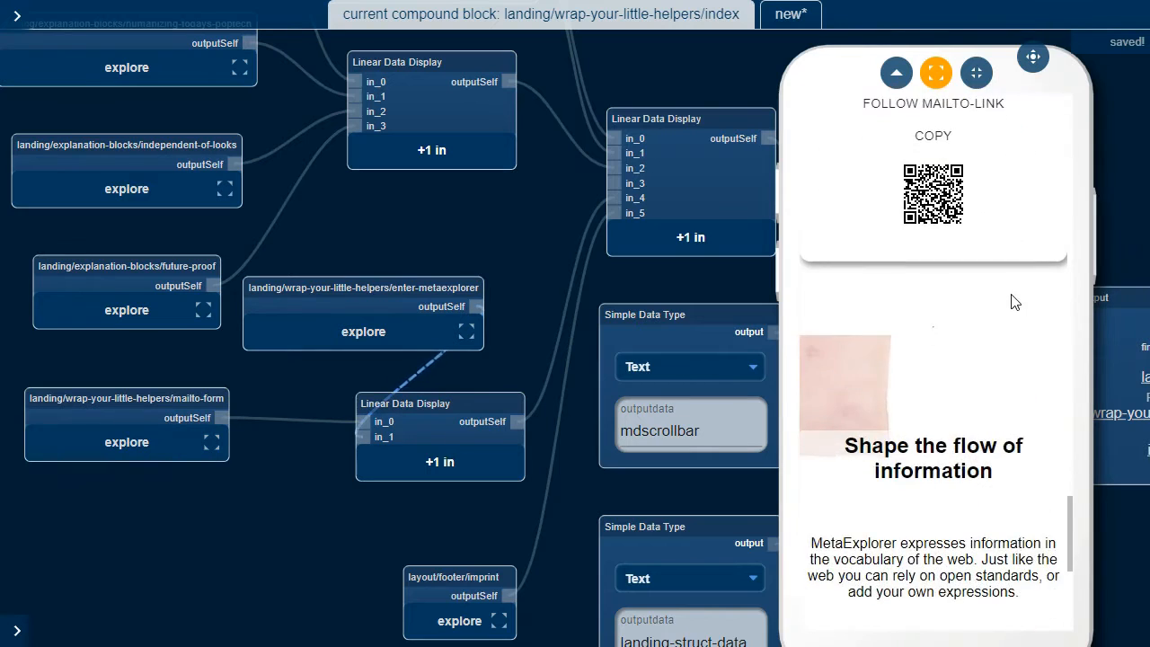
scroll(917, 149, up, 10)
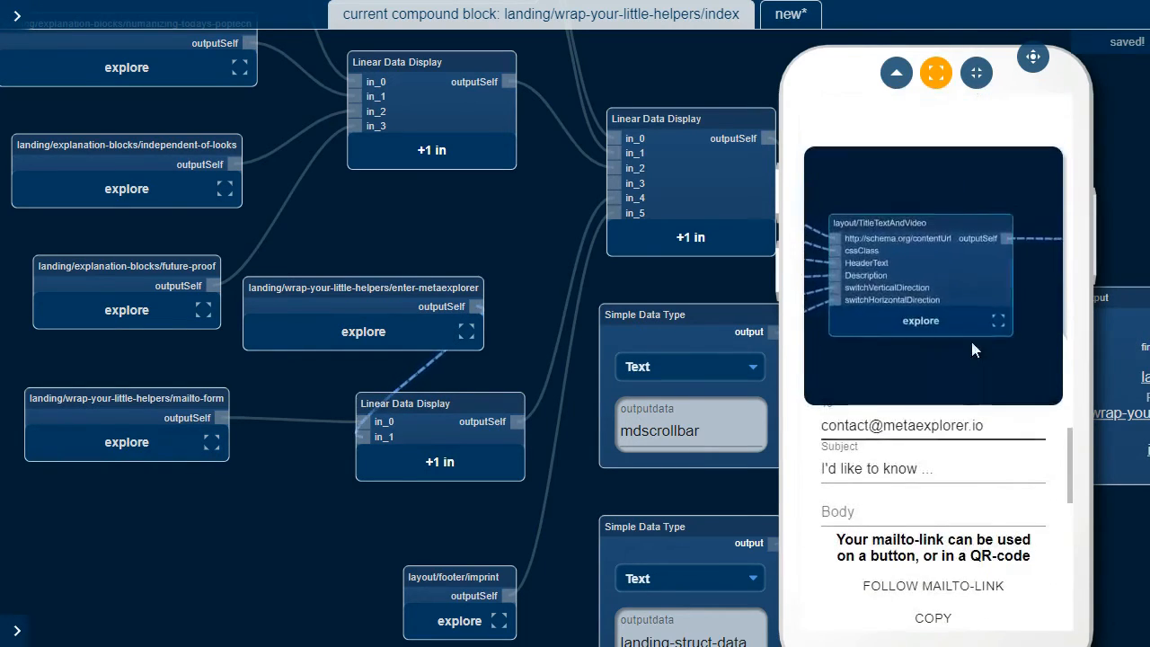
scroll(970, 338, down, 3)
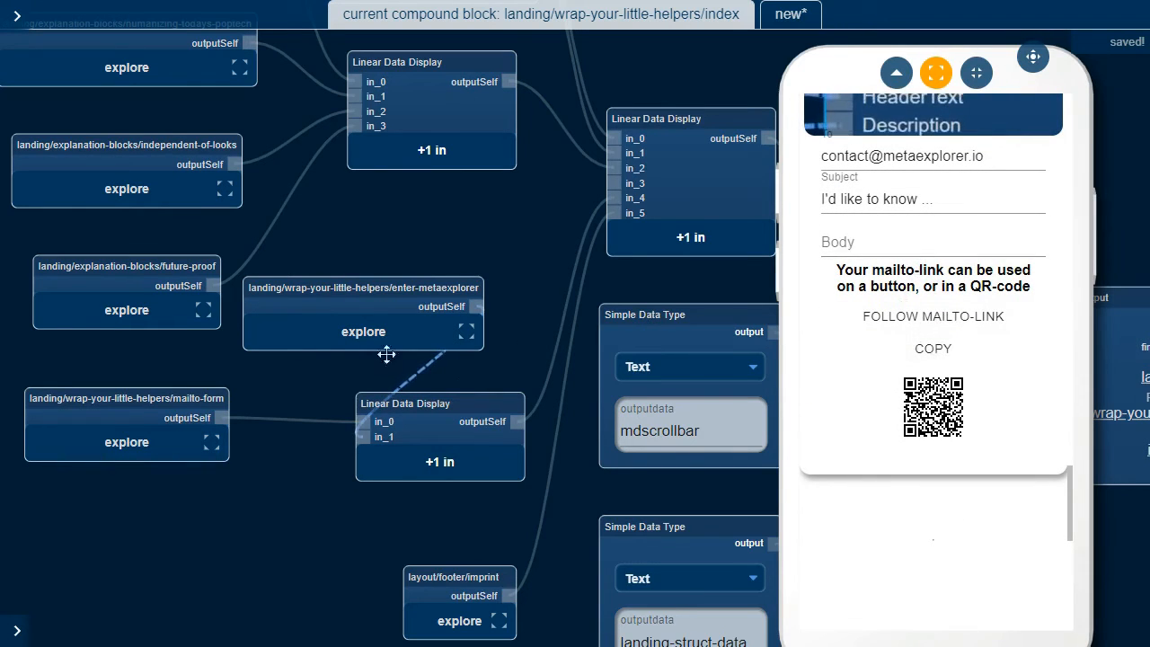
drag(378, 277, 174, 539)
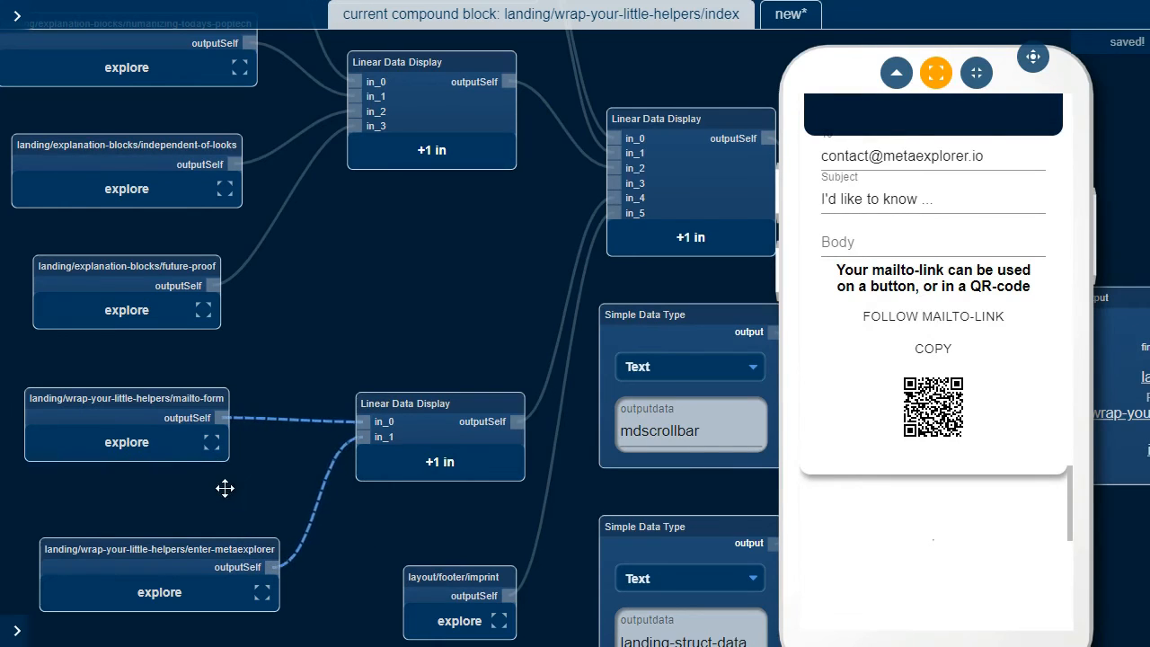
Rewire the lower display with enter-metaexplorer into in_0 and mailto-form into in_1
key(Delete)
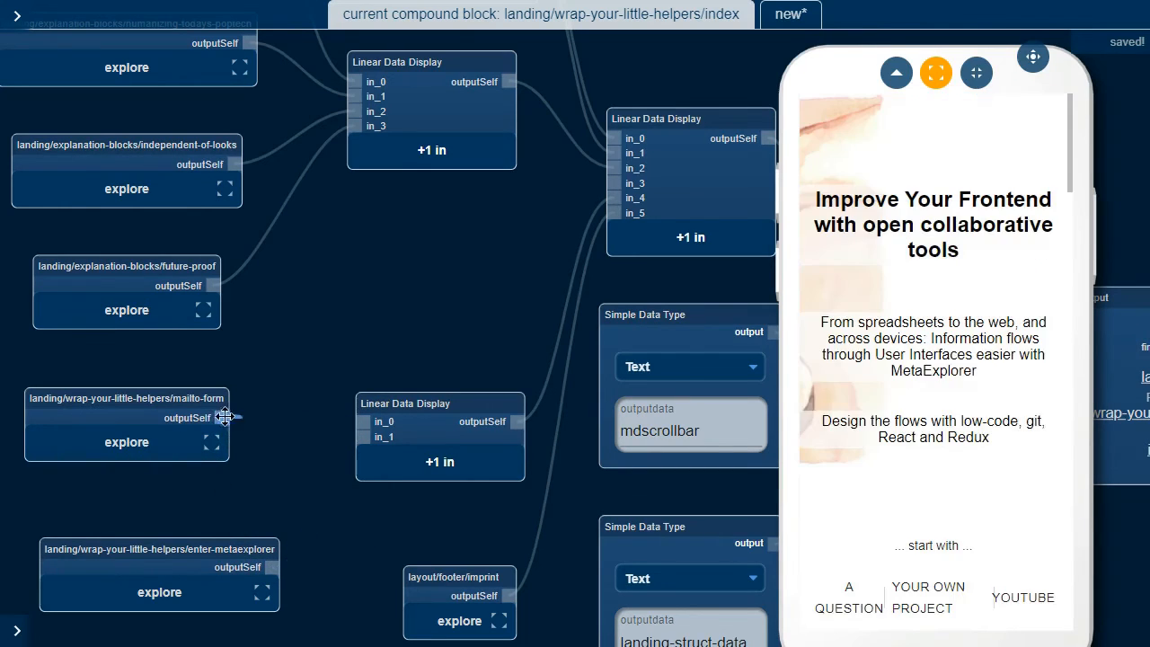
drag(225, 417, 351, 438)
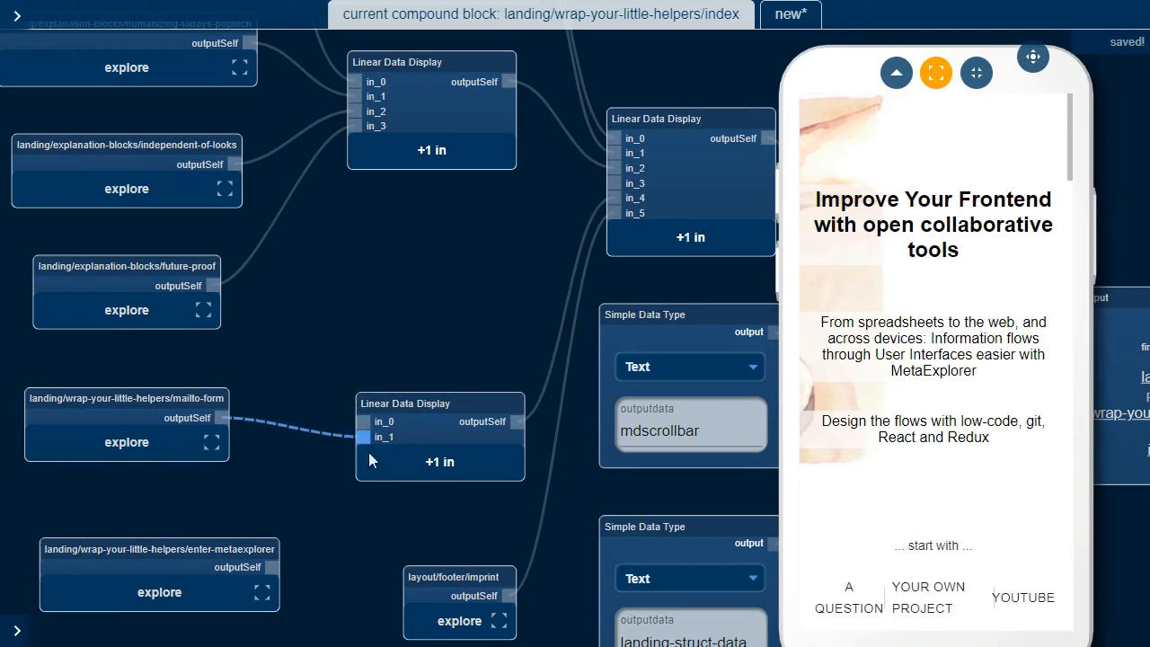
drag(275, 565, 362, 421)
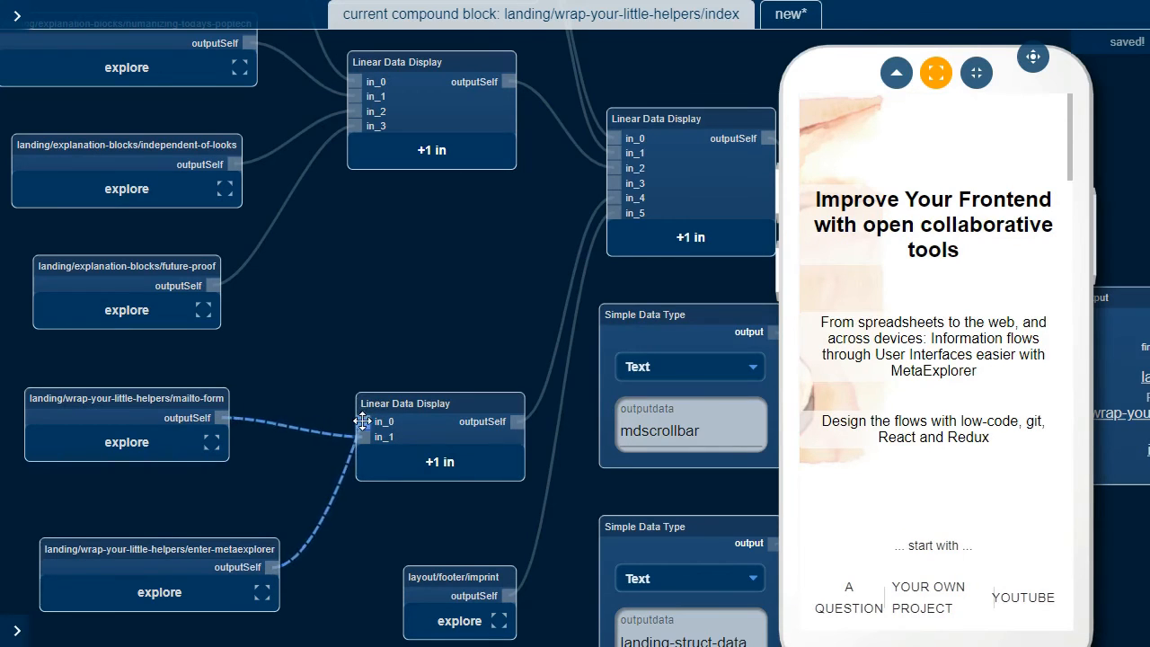
click(452, 256)
drag(478, 221, 448, 288)
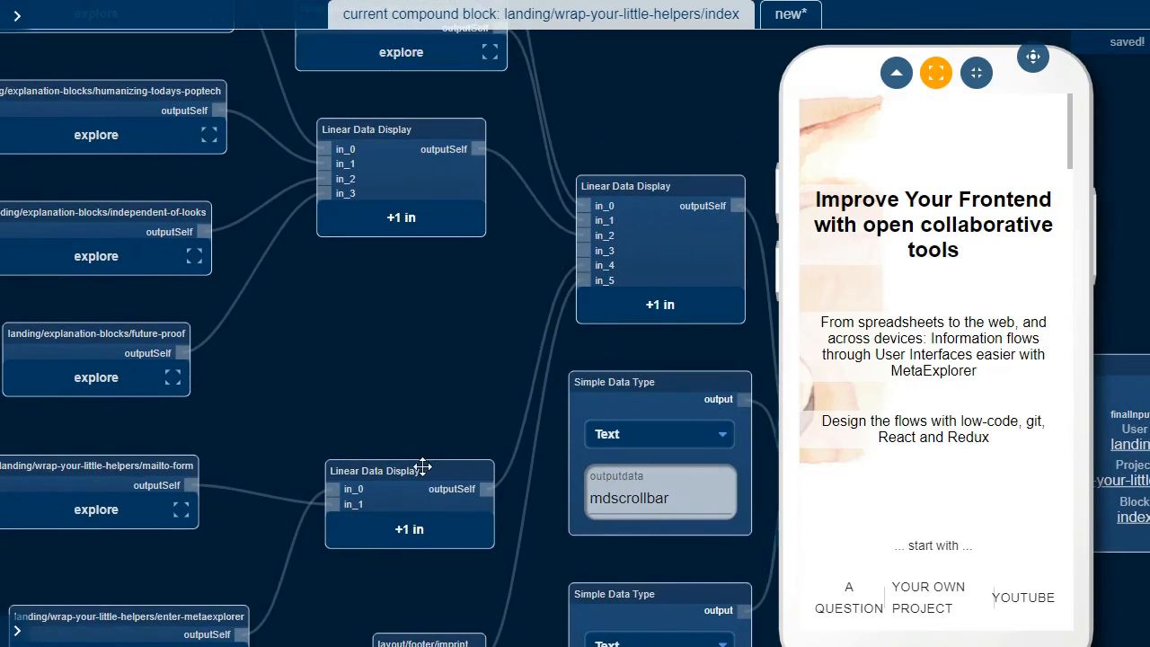
drag(429, 475, 393, 434)
drag(380, 279, 539, 447)
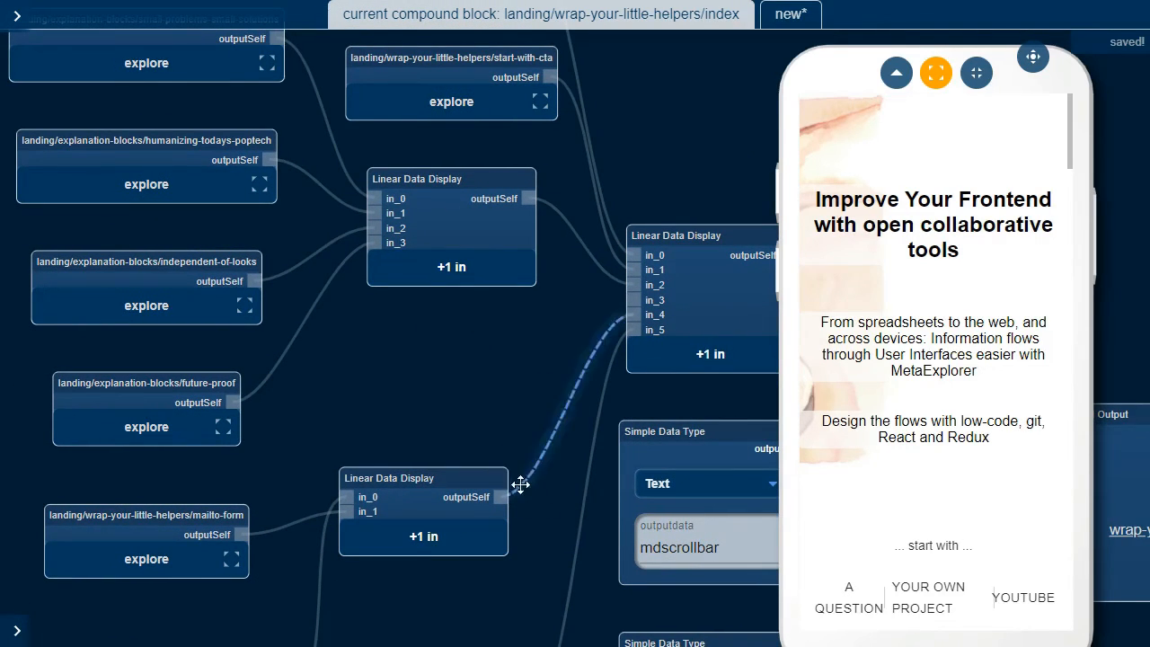
drag(463, 475, 458, 451)
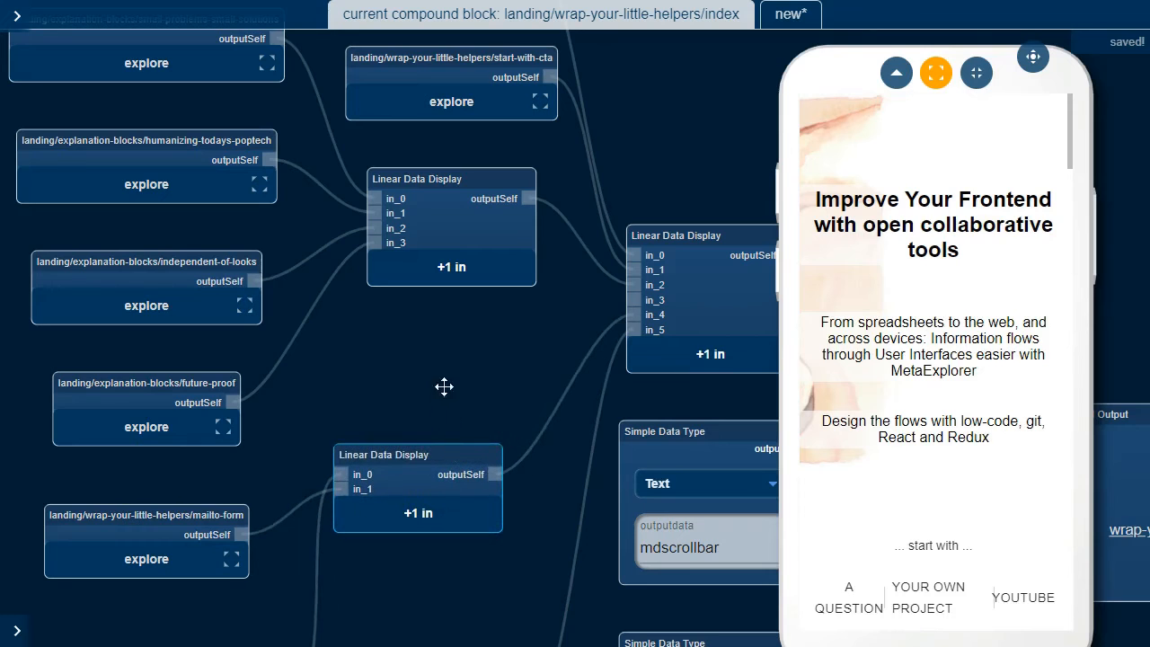
drag(401, 349, 496, 355)
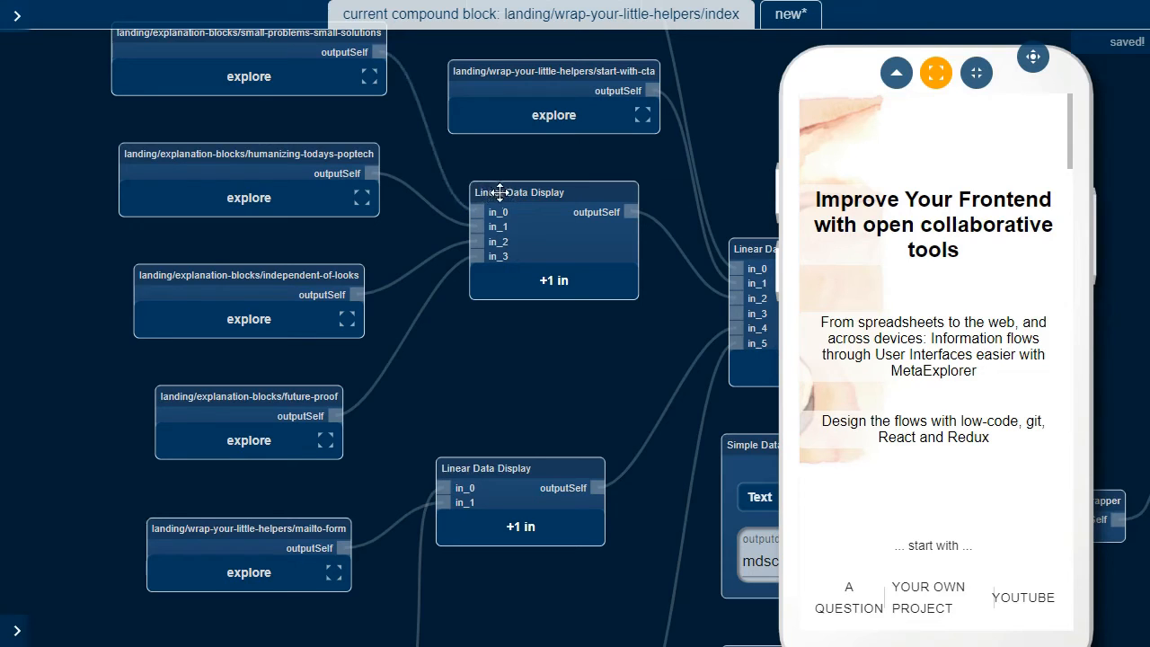
Add in_4 to the upper display; wire independent-of-looks to in_3 and future-proof to in_4
click(570, 281)
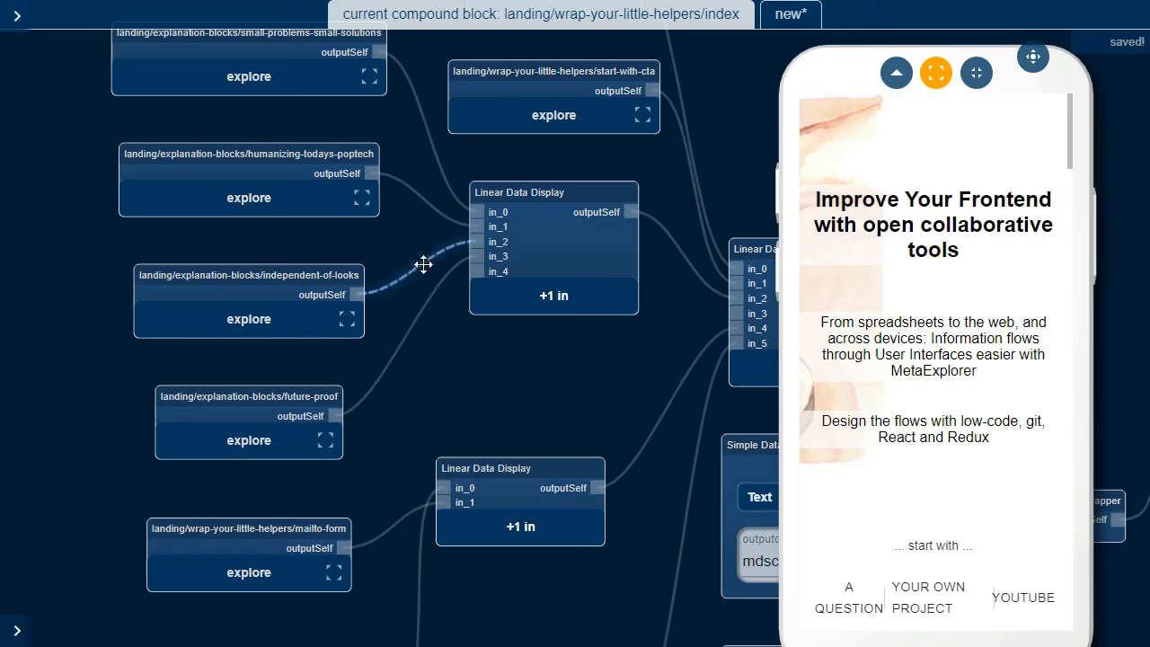
shift+click(415, 316)
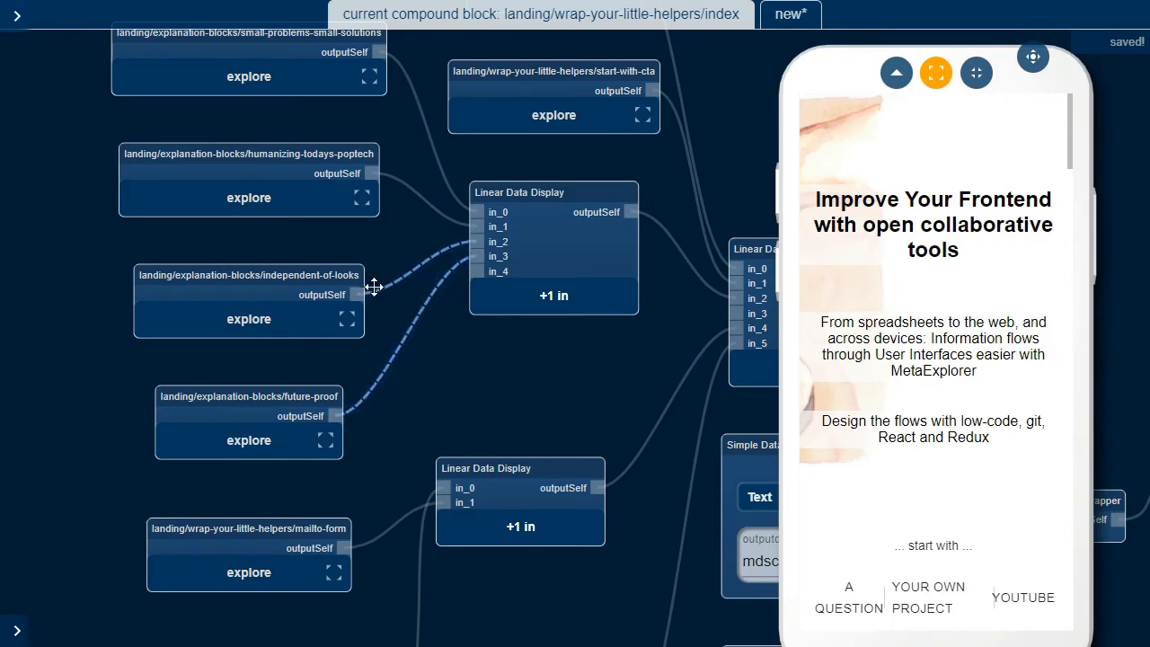
key(Delete)
drag(362, 289, 345, 415)
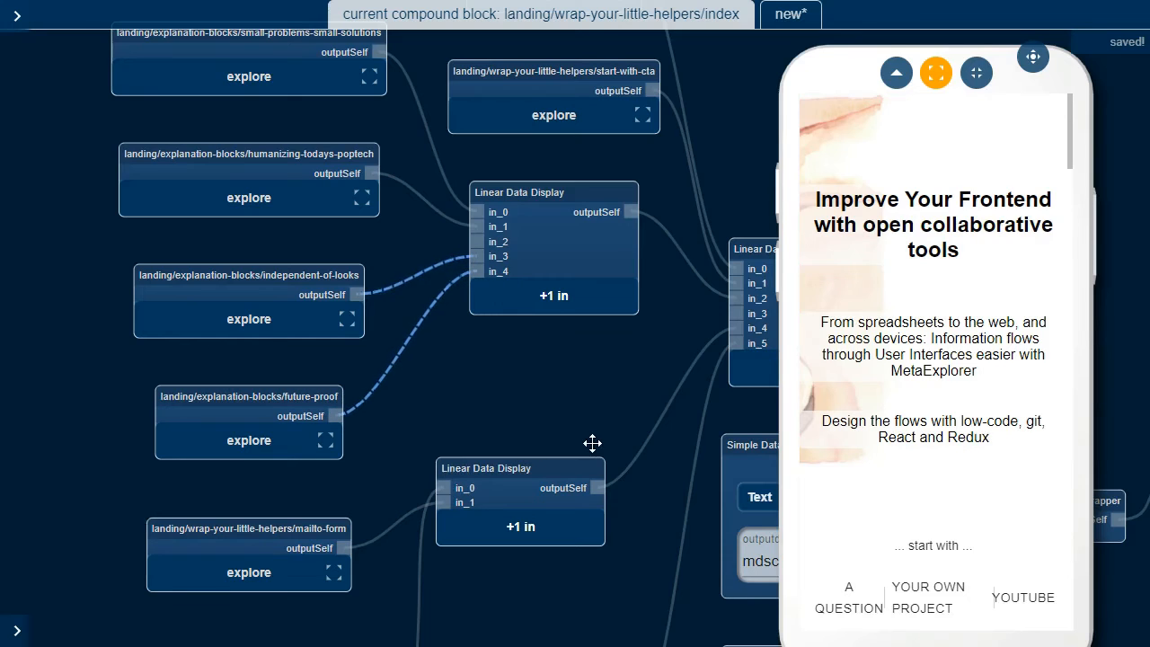
Move the lower Linear Data Display left and rewire its output from in_4 to the upper display's in_2
drag(582, 470, 545, 440)
click(625, 418)
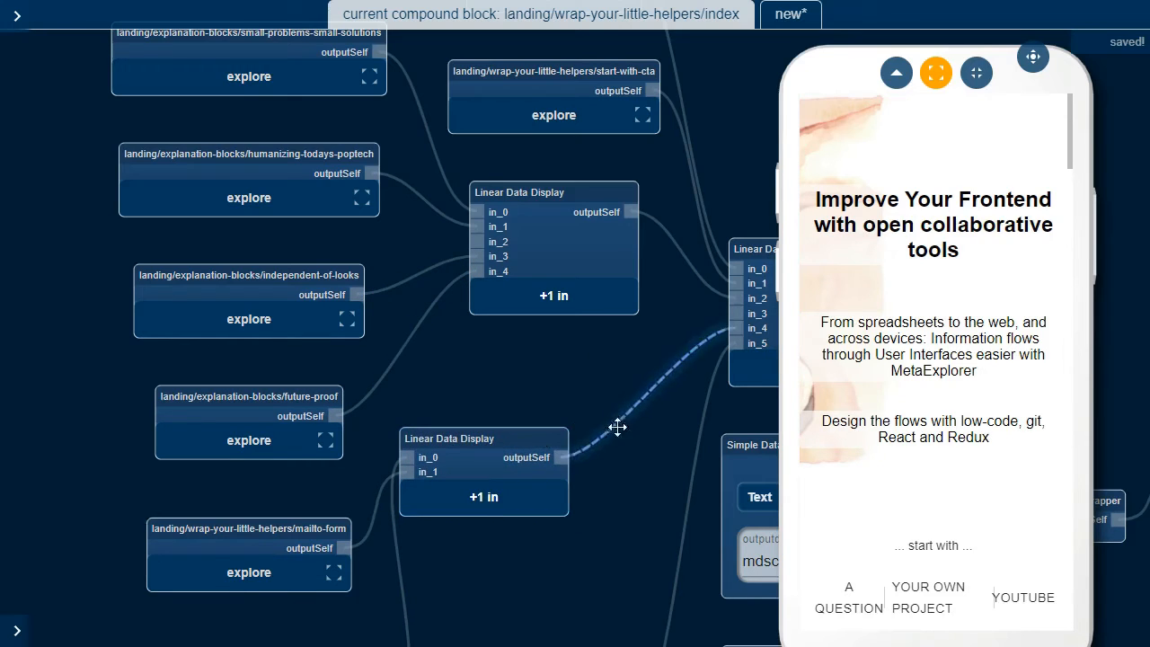
key(Delete)
drag(559, 430, 469, 240)
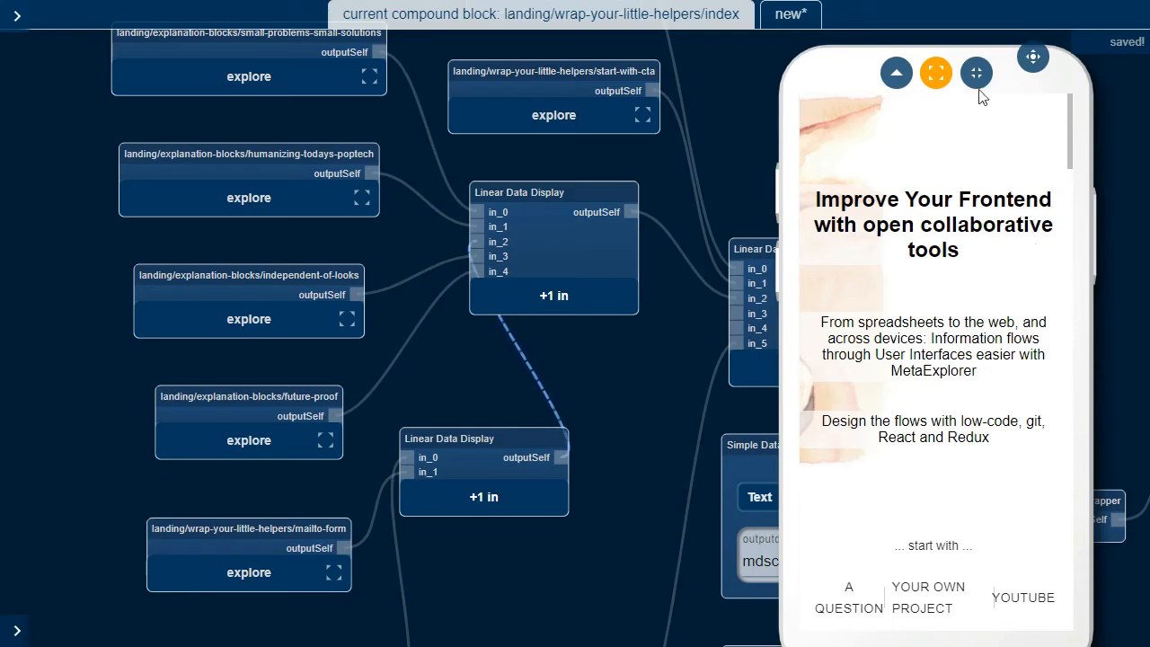
click(936, 74)
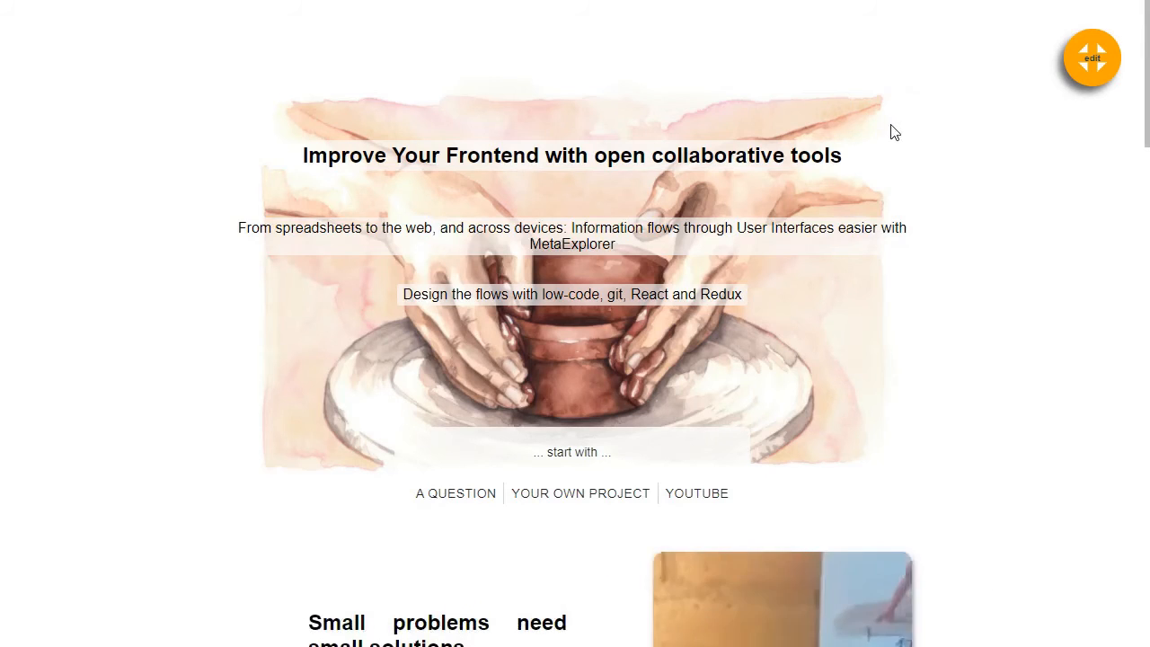
scroll(678, 231, down, 5)
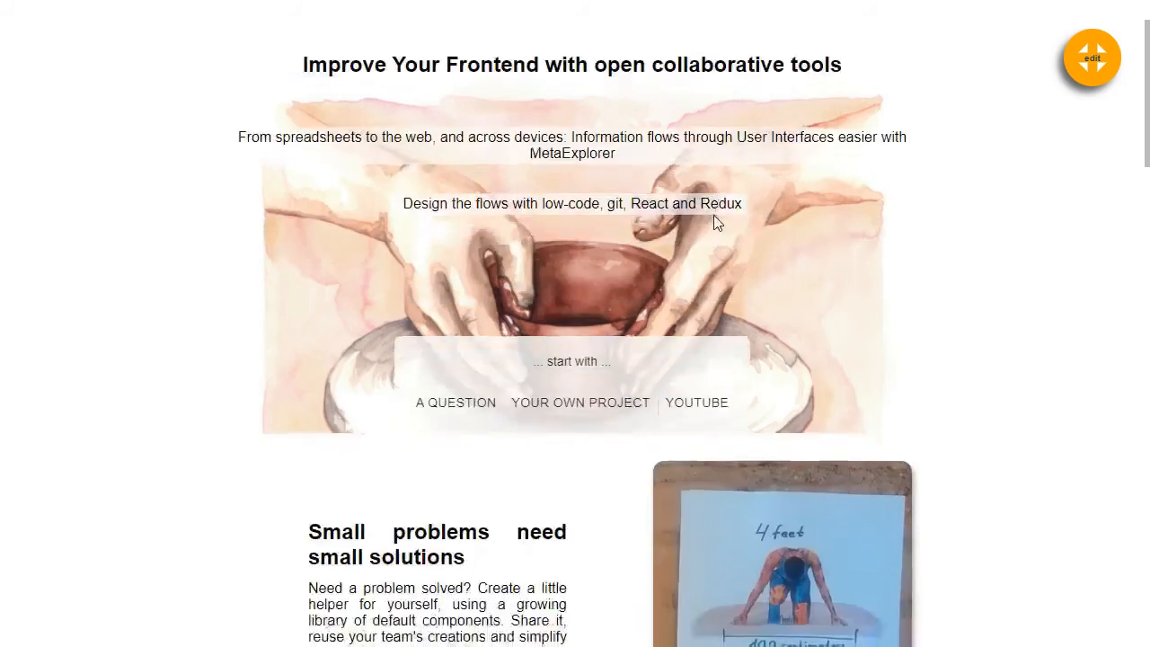
scroll(566, 224, down, 6)
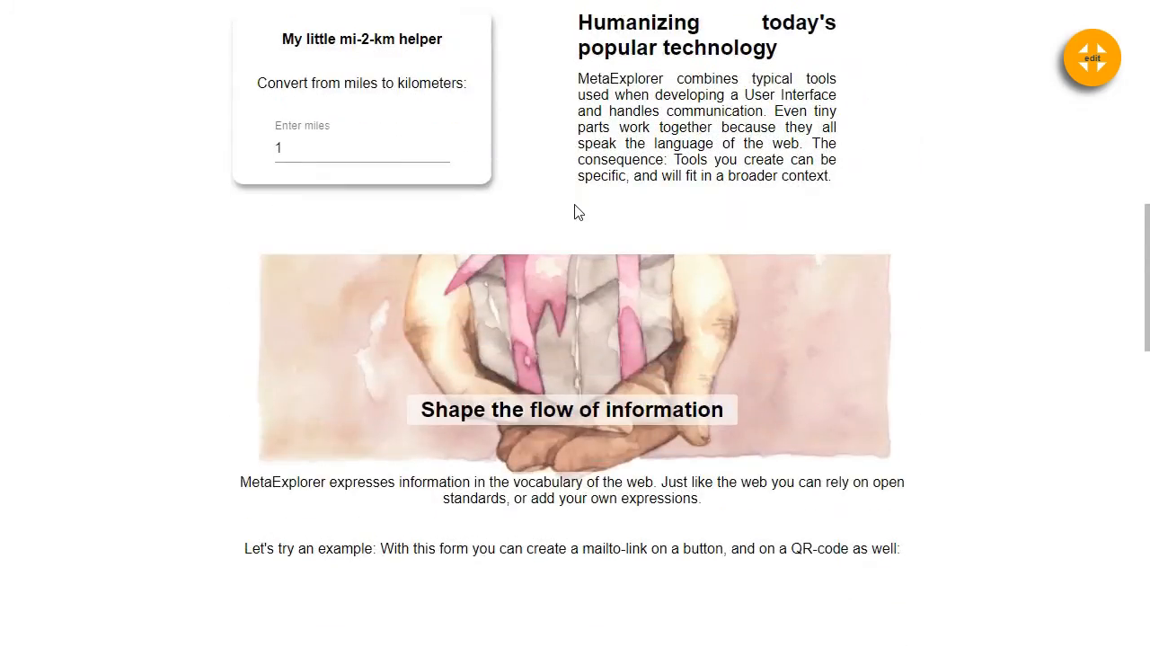
scroll(577, 212, down, 2)
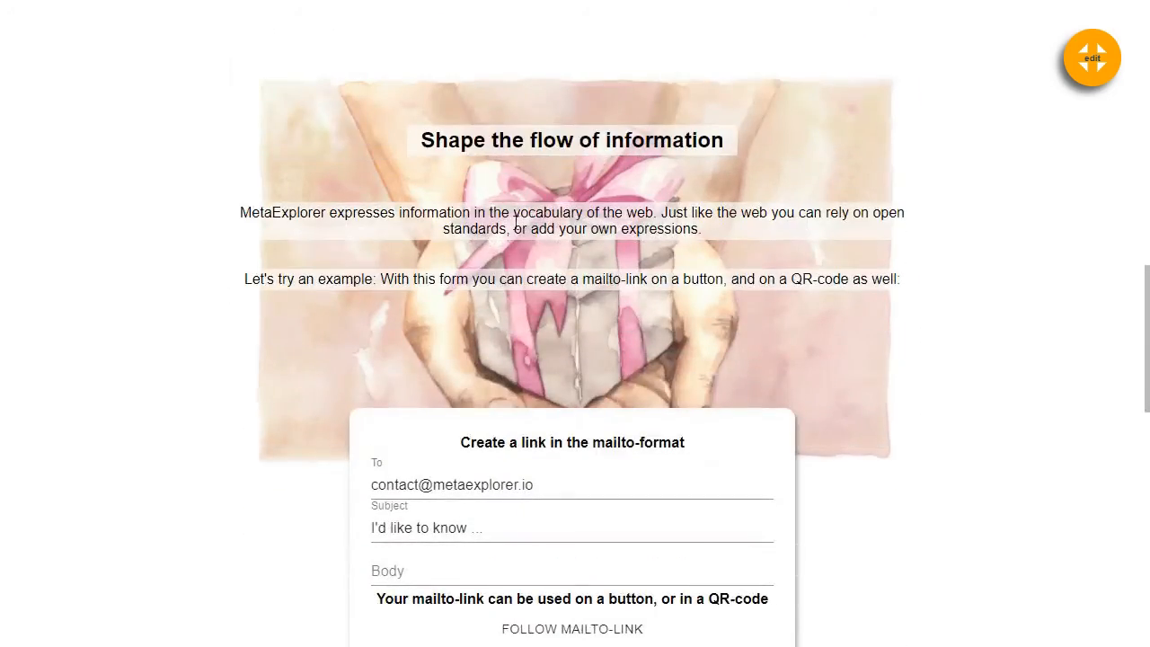
scroll(647, 179, down, 2)
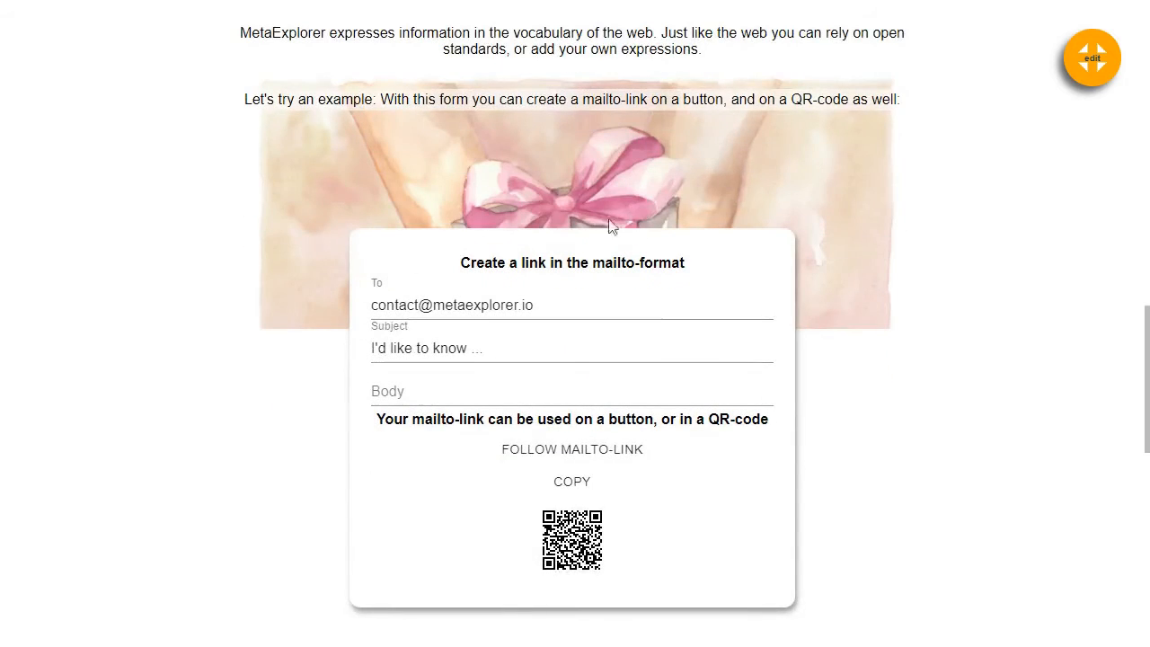
scroll(742, 302, down, 3)
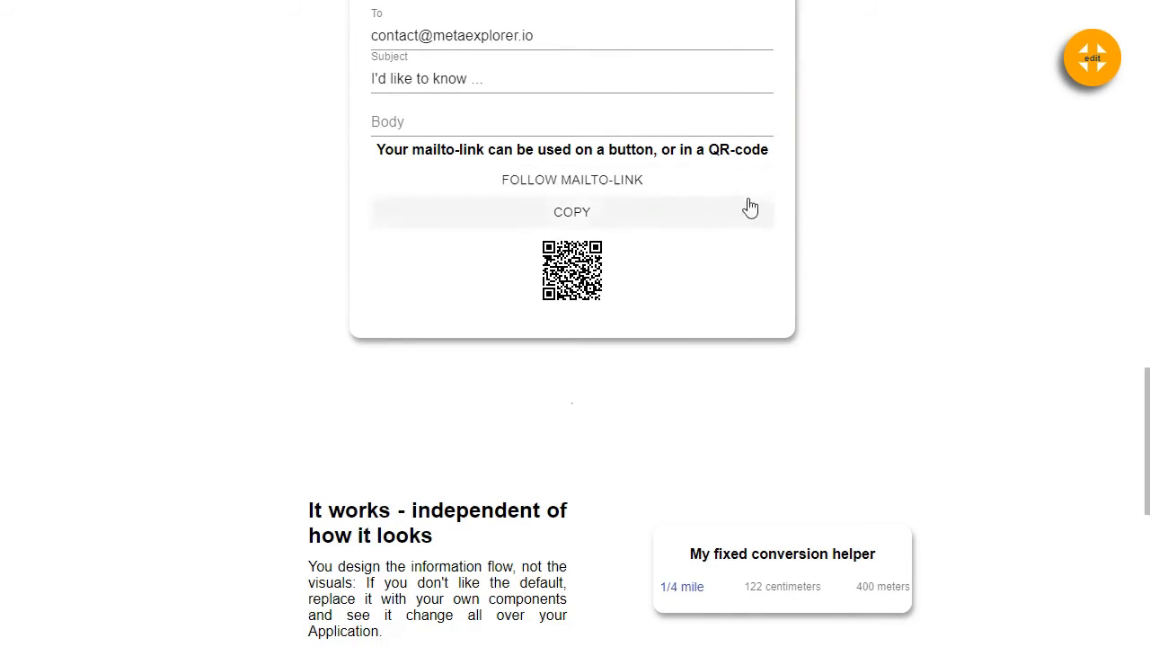
scroll(717, 225, down, 2)
scroll(586, 222, down, 3)
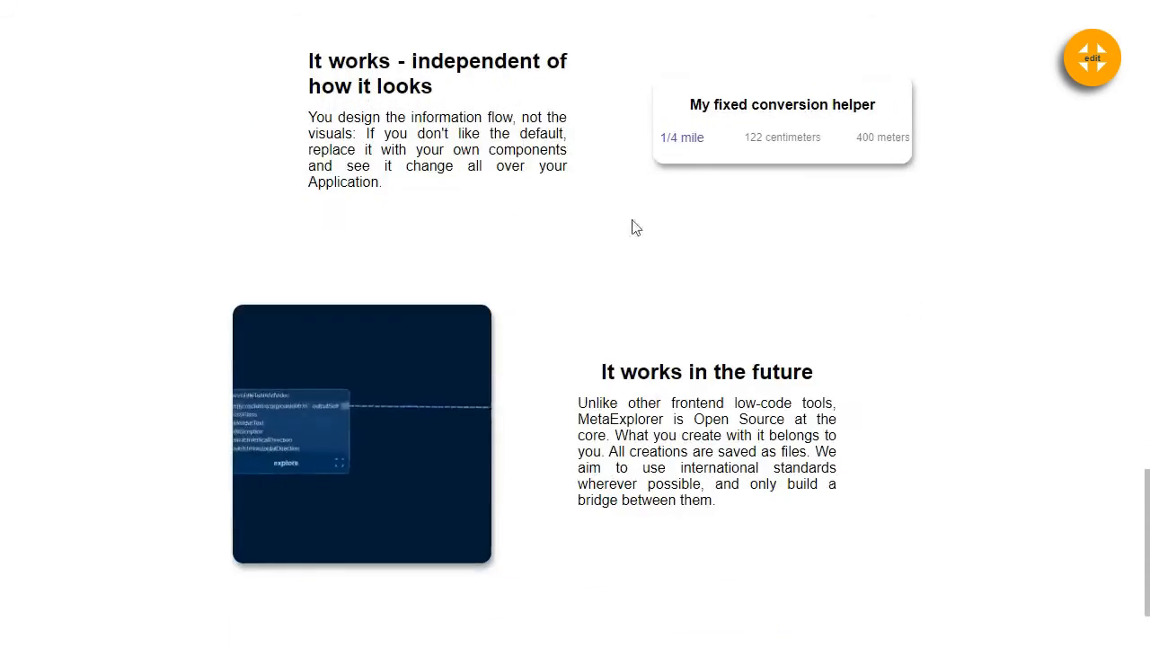
scroll(630, 207, down, 2)
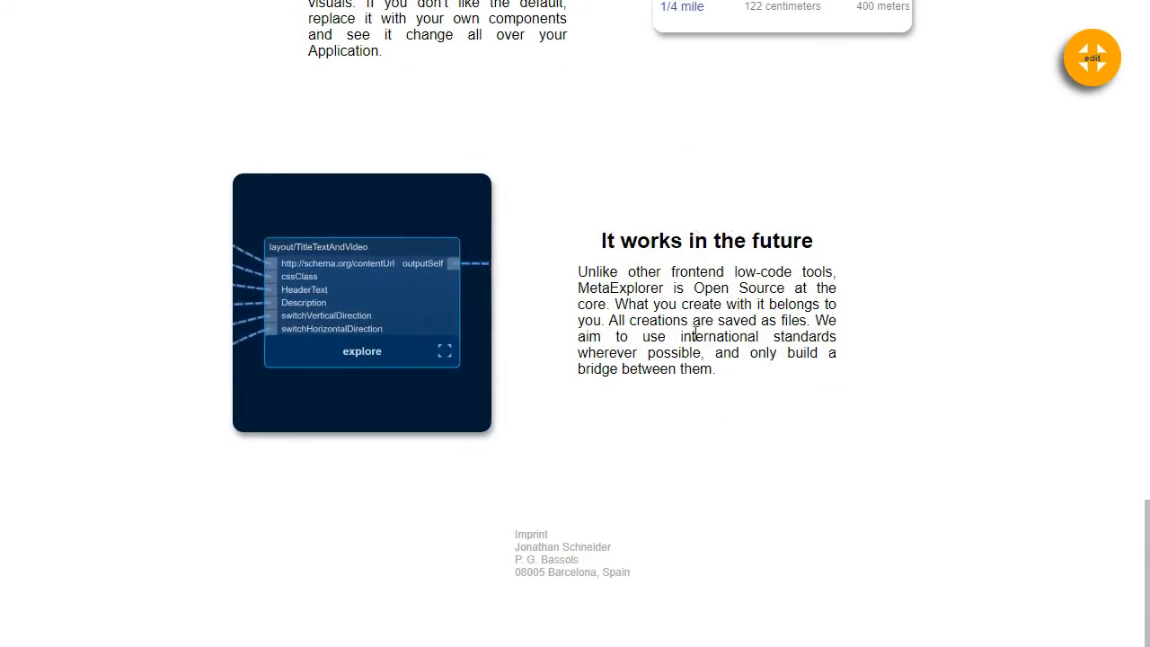
scroll(637, 377, up, 7)
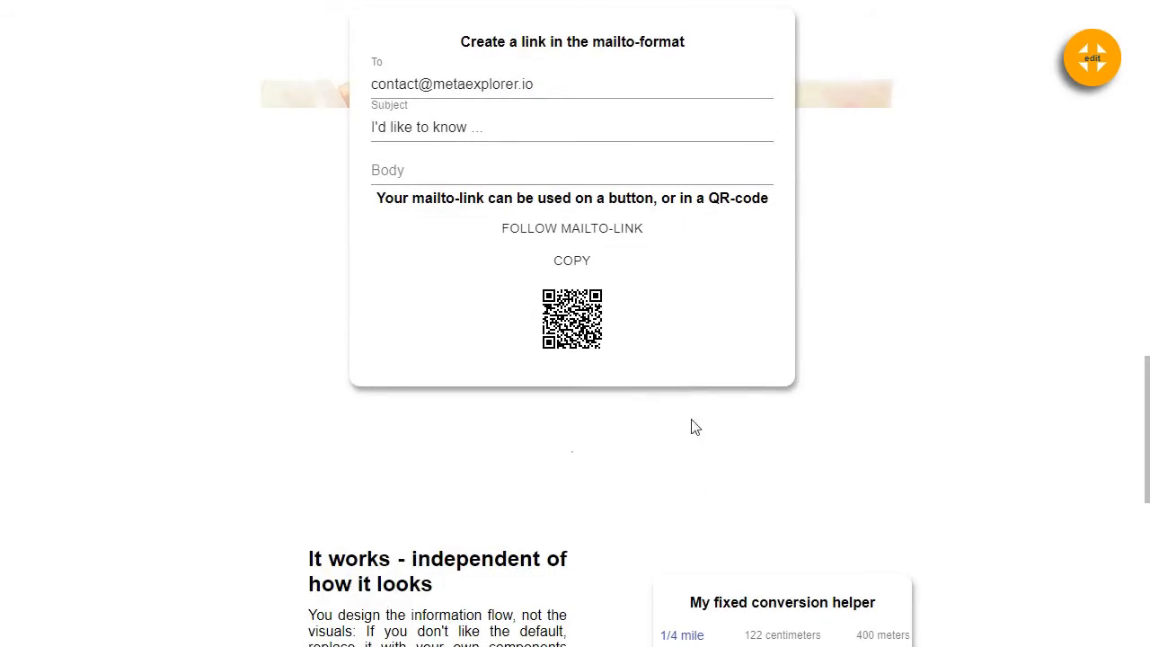
scroll(485, 389, up, 1)
scroll(485, 388, up, 12)
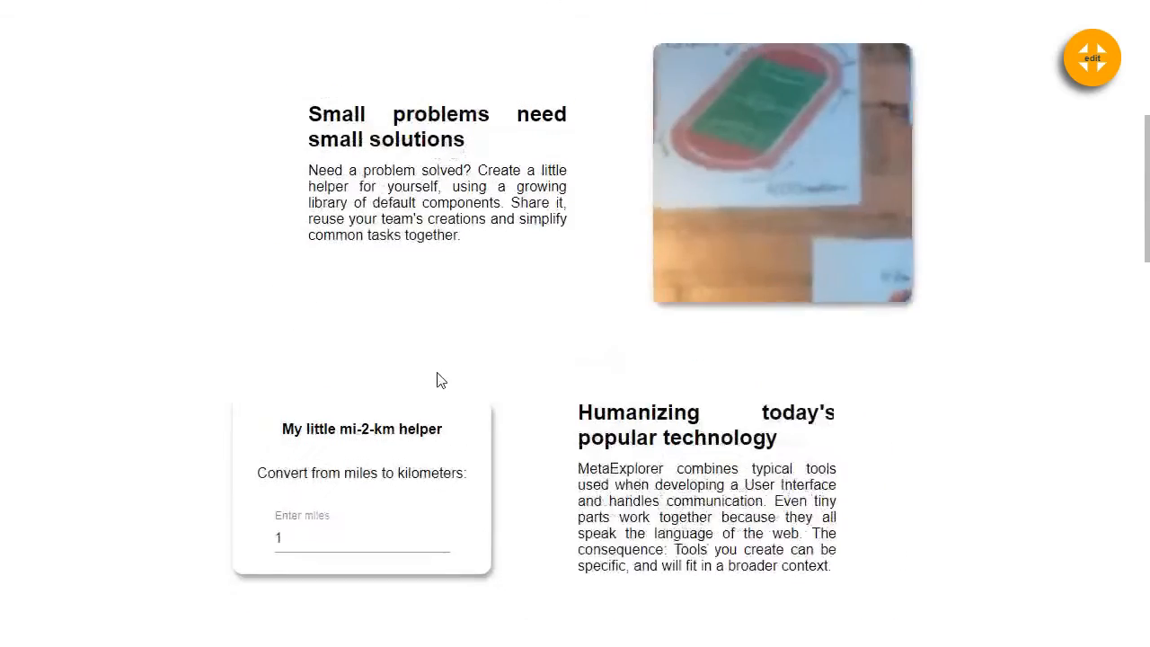
scroll(449, 384, up, 2)
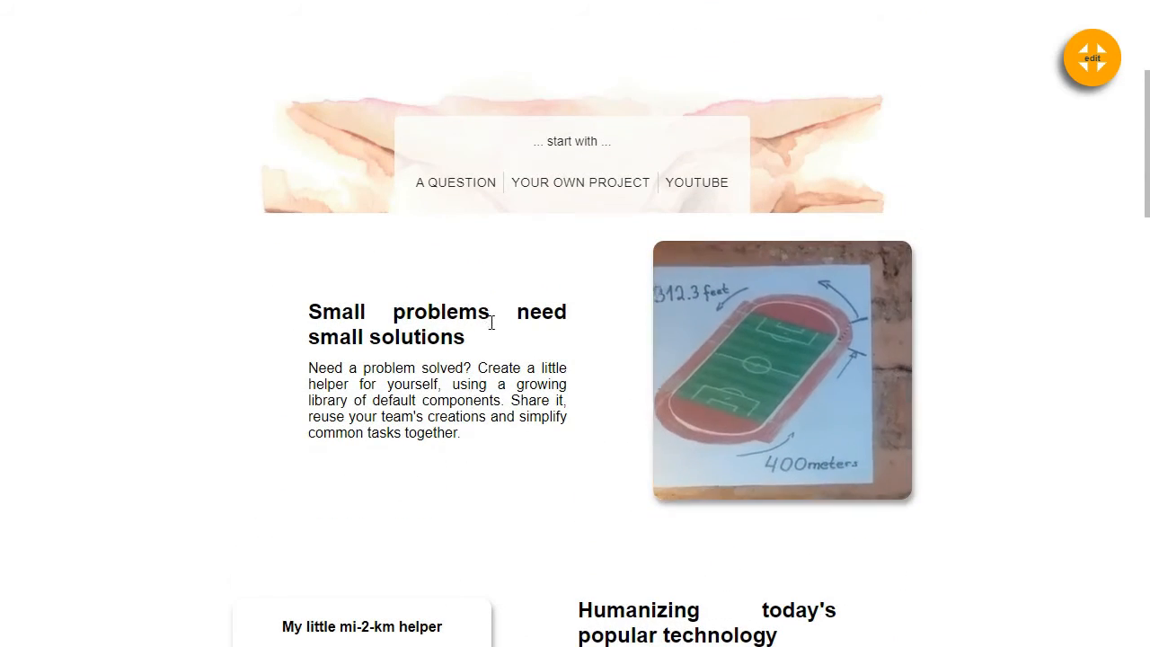
scroll(476, 355, up, 3)
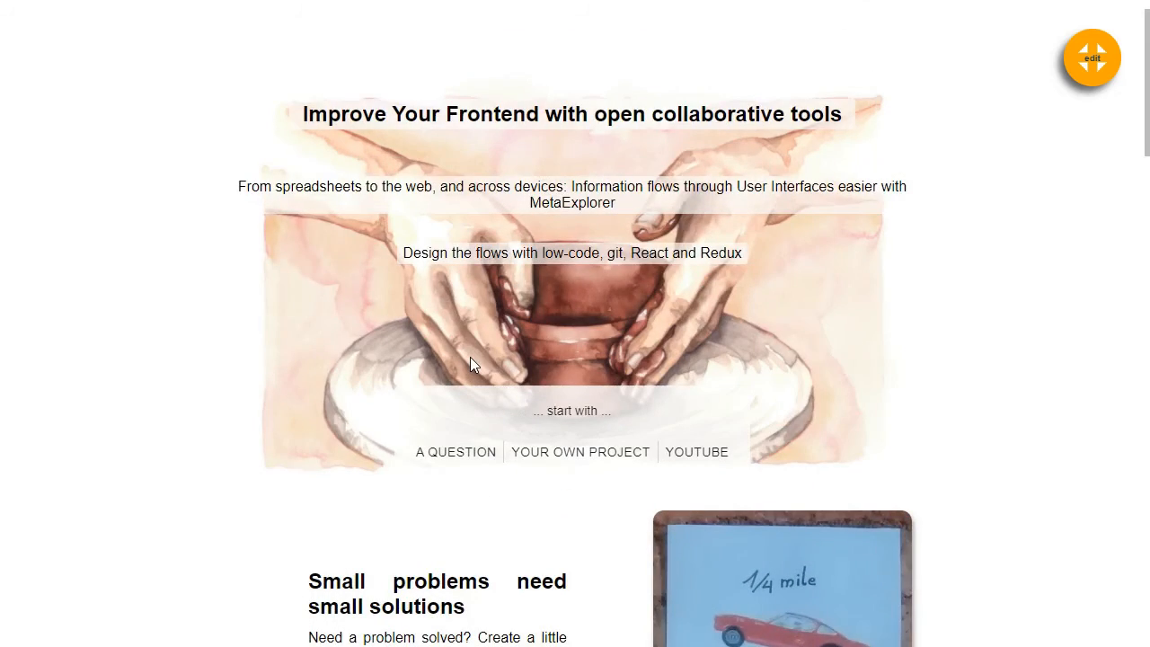
scroll(470, 357, up, 1)
scroll(466, 360, down, 2)
scroll(466, 357, down, 15)
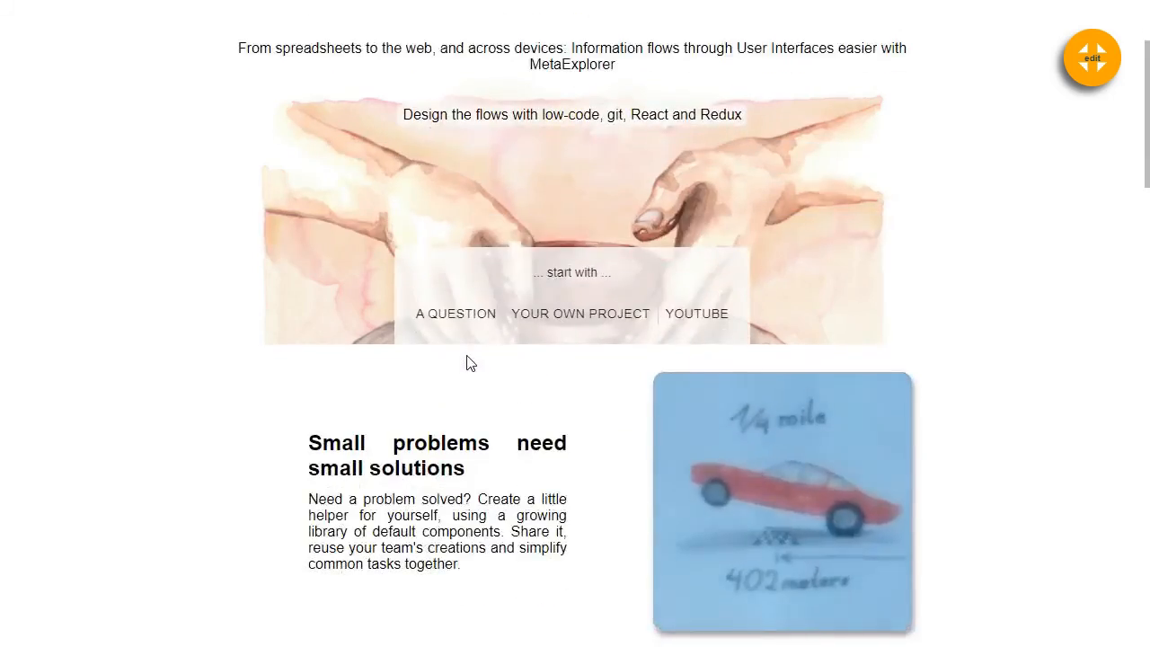
scroll(465, 361, down, 8)
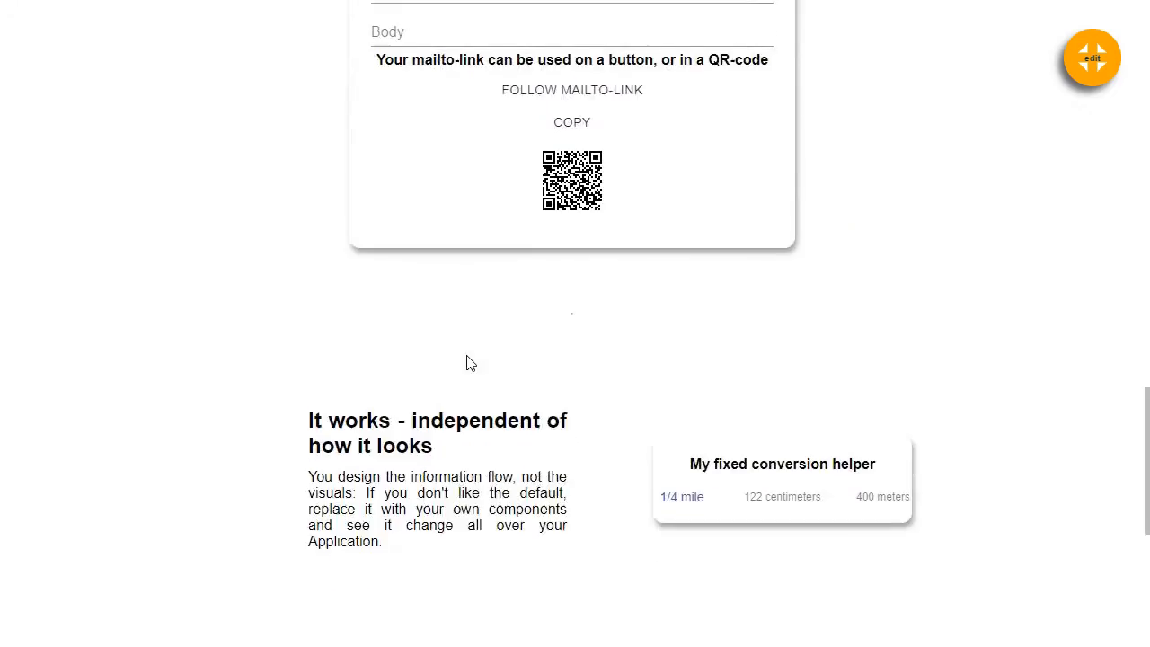
scroll(461, 358, up, 17)
scroll(463, 358, up, 6)
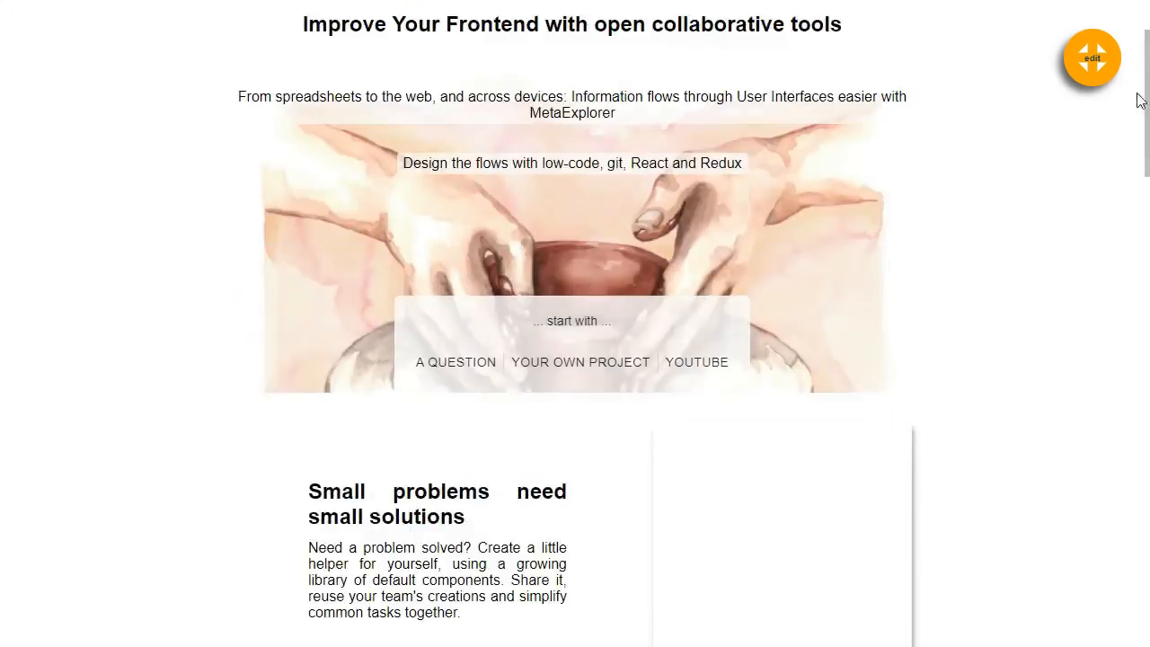
scroll(922, 231, down, 10)
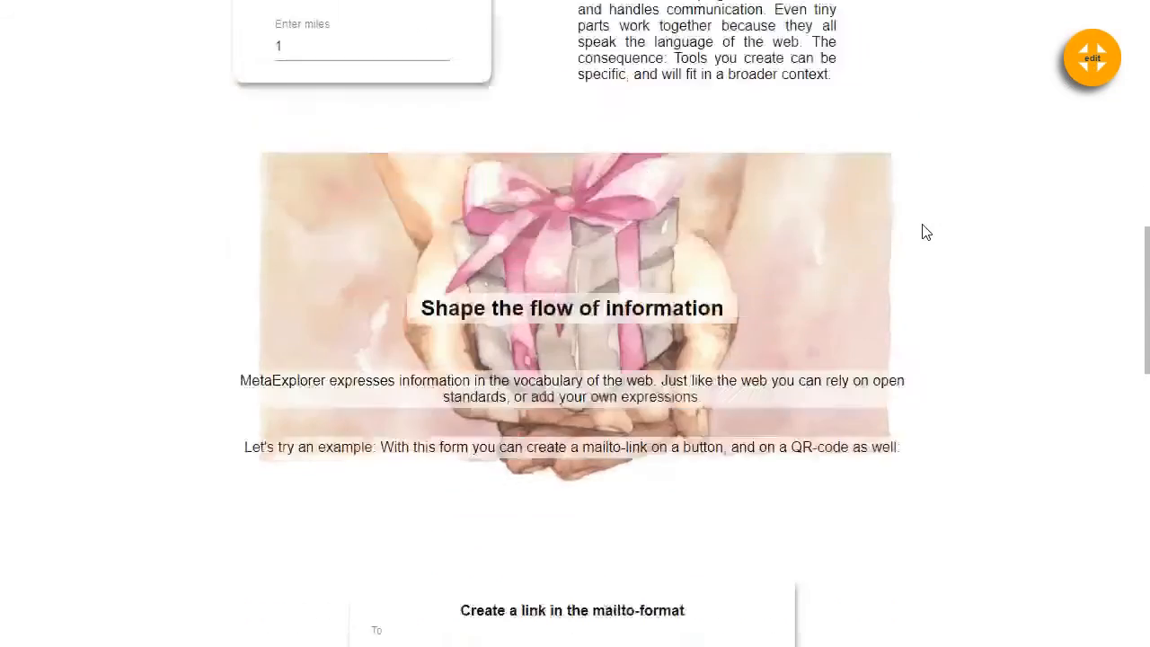
scroll(909, 239, up, 3)
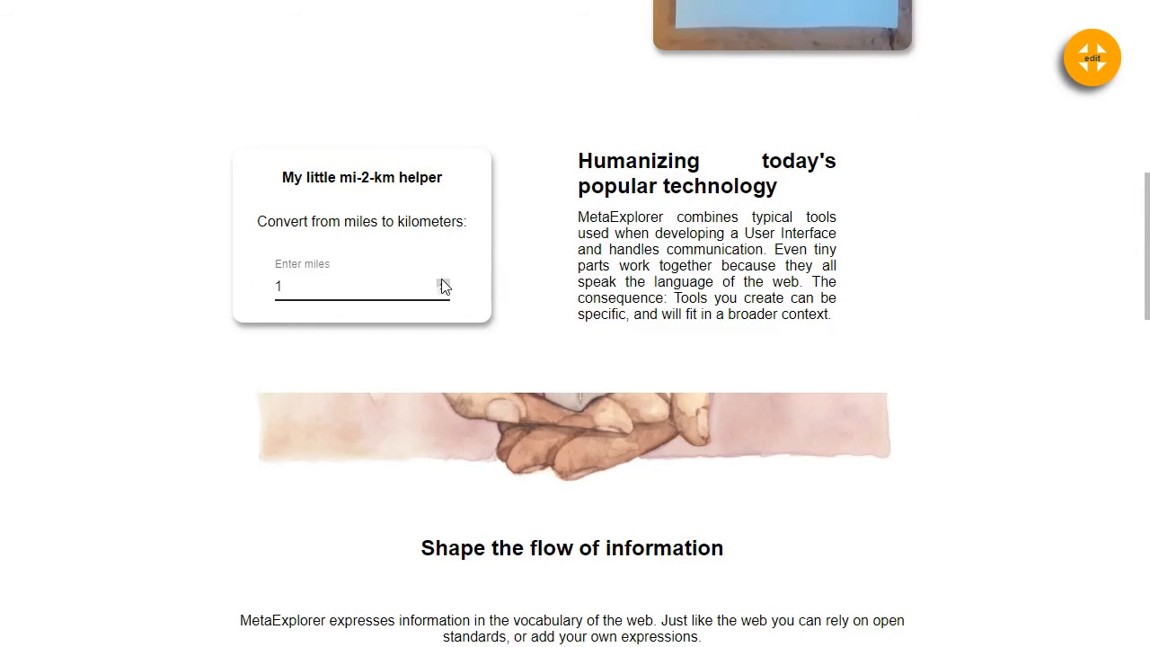
Step the mi-2-km helper's miles value, ending at 2 miles (3.21868 km), then scroll to the mailto form
click(442, 283)
click(443, 284)
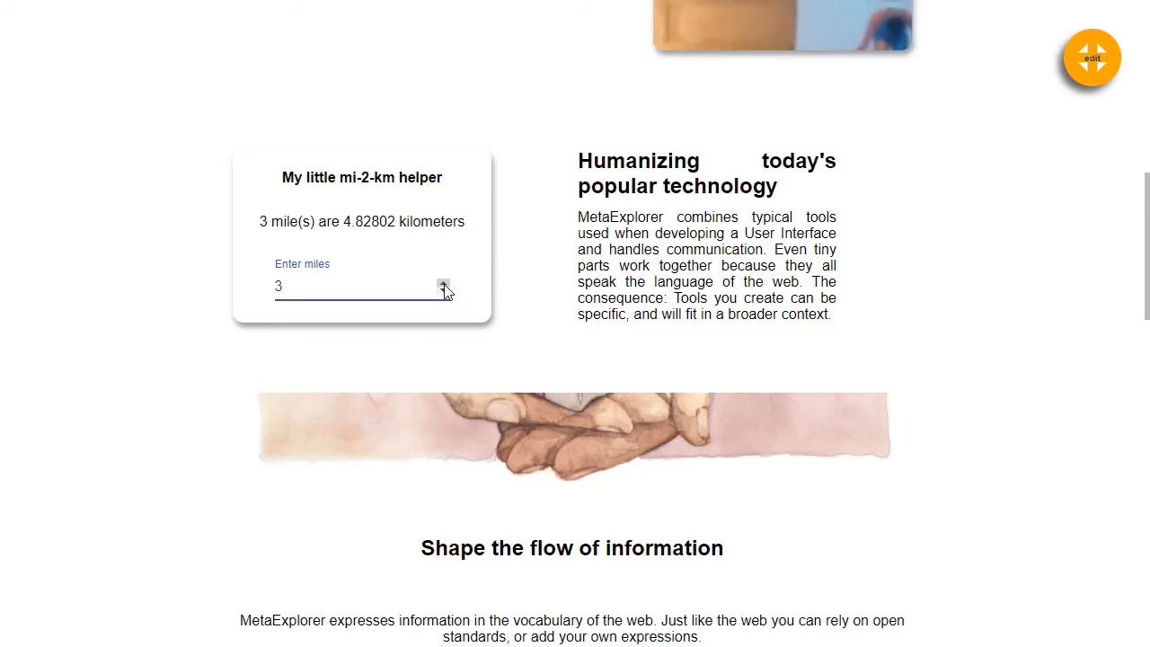
click(443, 284)
click(443, 292)
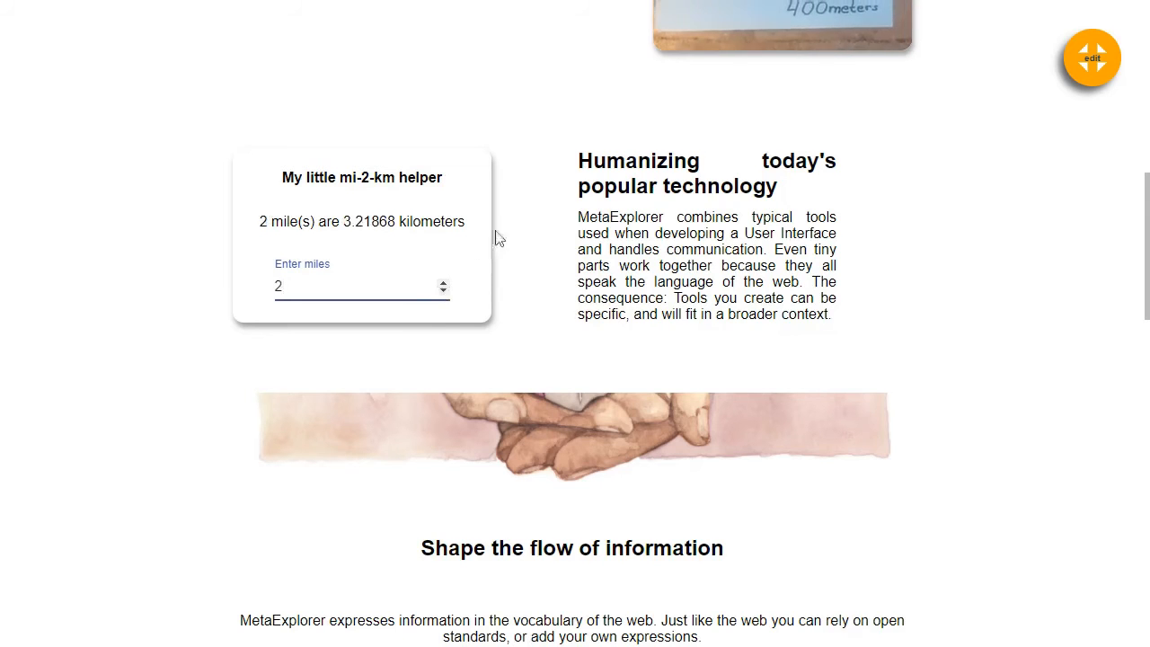
scroll(651, 262, down, 2)
scroll(651, 263, down, 3)
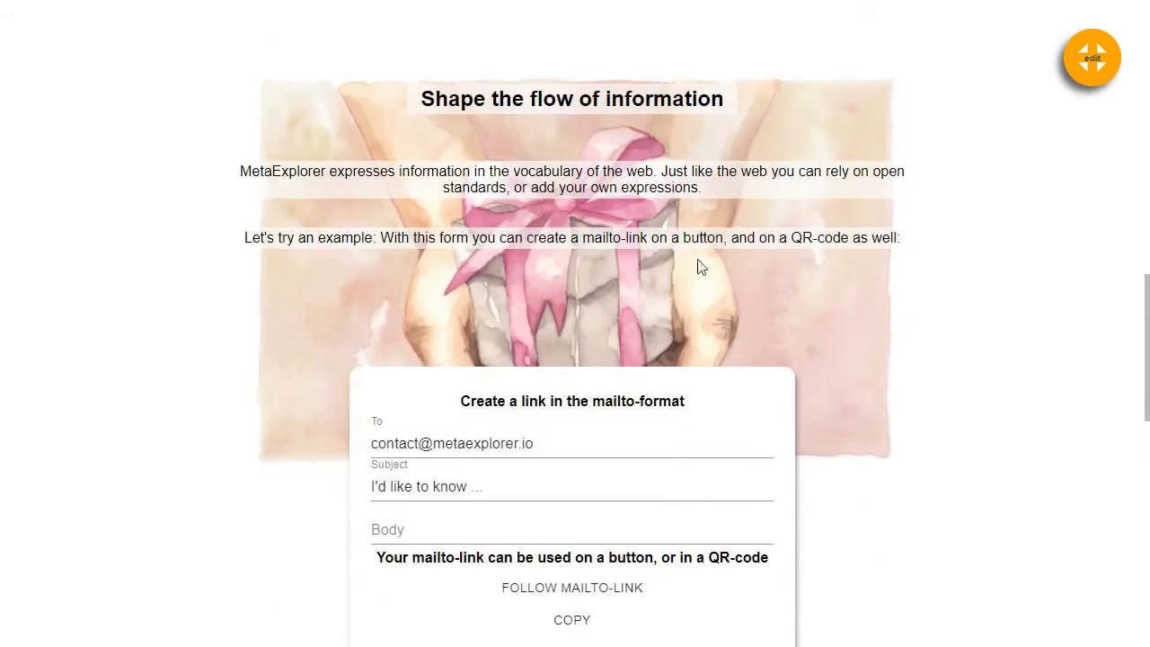
scroll(690, 303, down, 2)
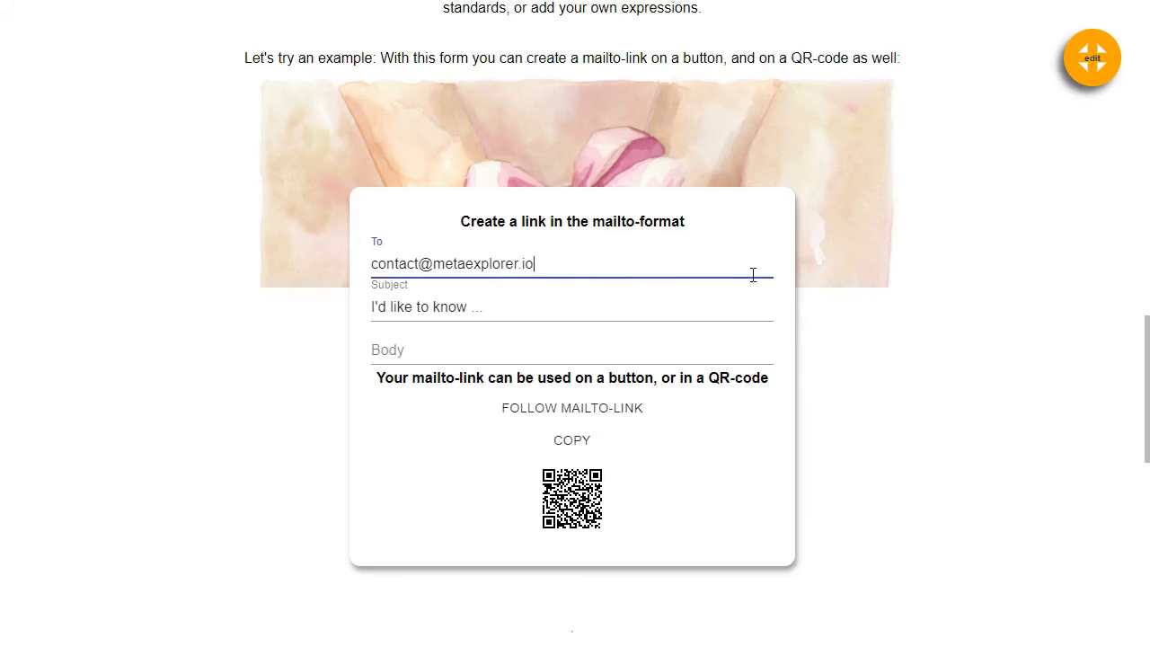
Select the whole recipient address in the To field and retype a new e-mail address
key(ctrl+shift+Left)
key(ctrl+shift+Left)
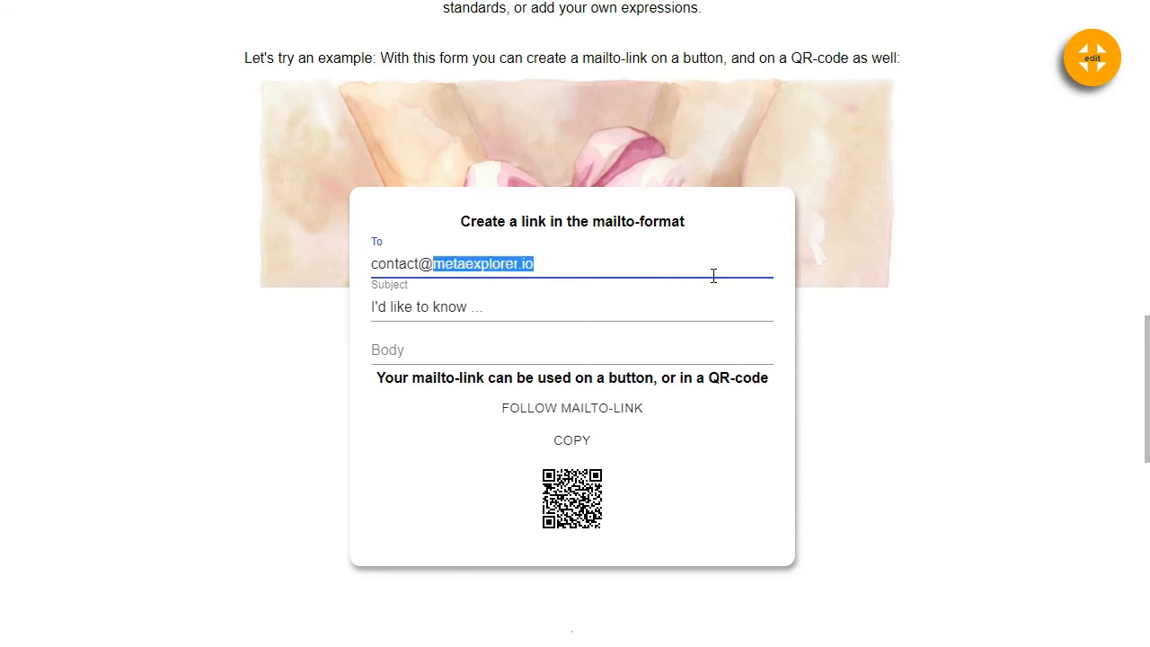
key(ctrl+shift+Left)
text(my)
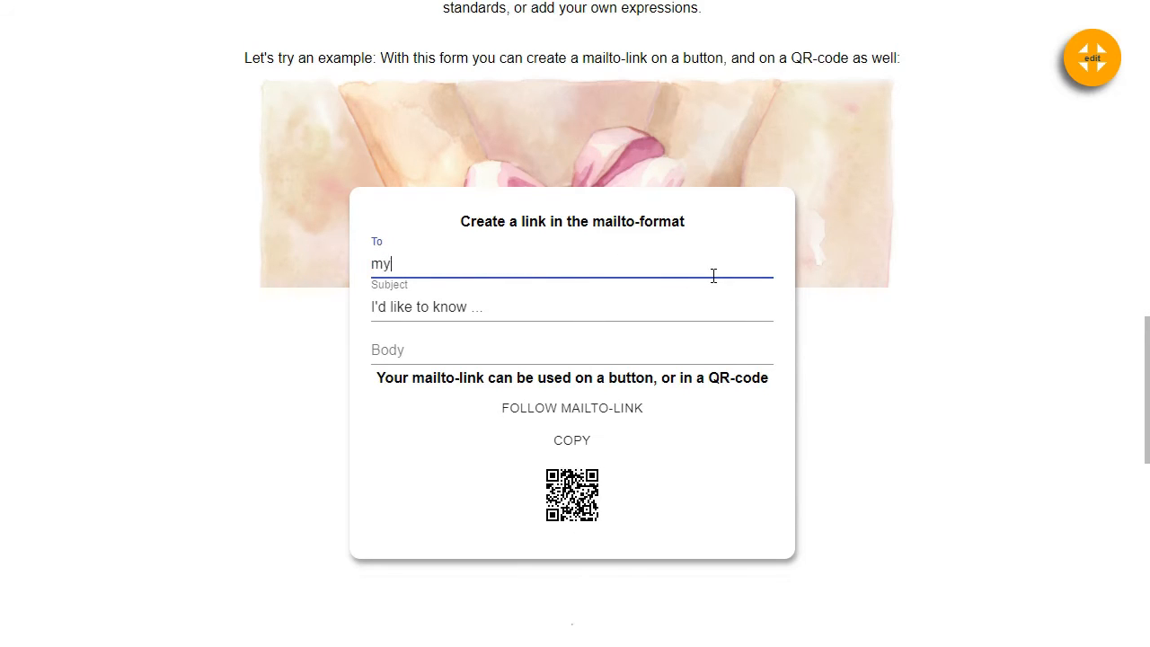
text(-email.com)
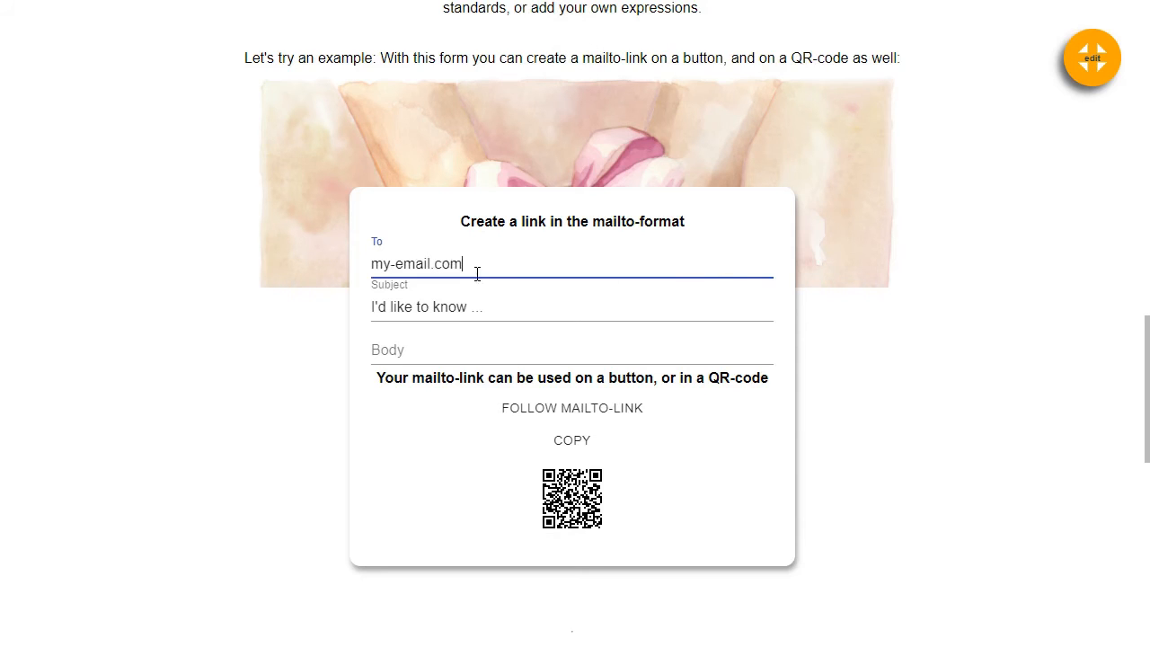
Exit full-screen to the block editor and pan the index graph to the Simple Data Type nodes
click(1094, 59)
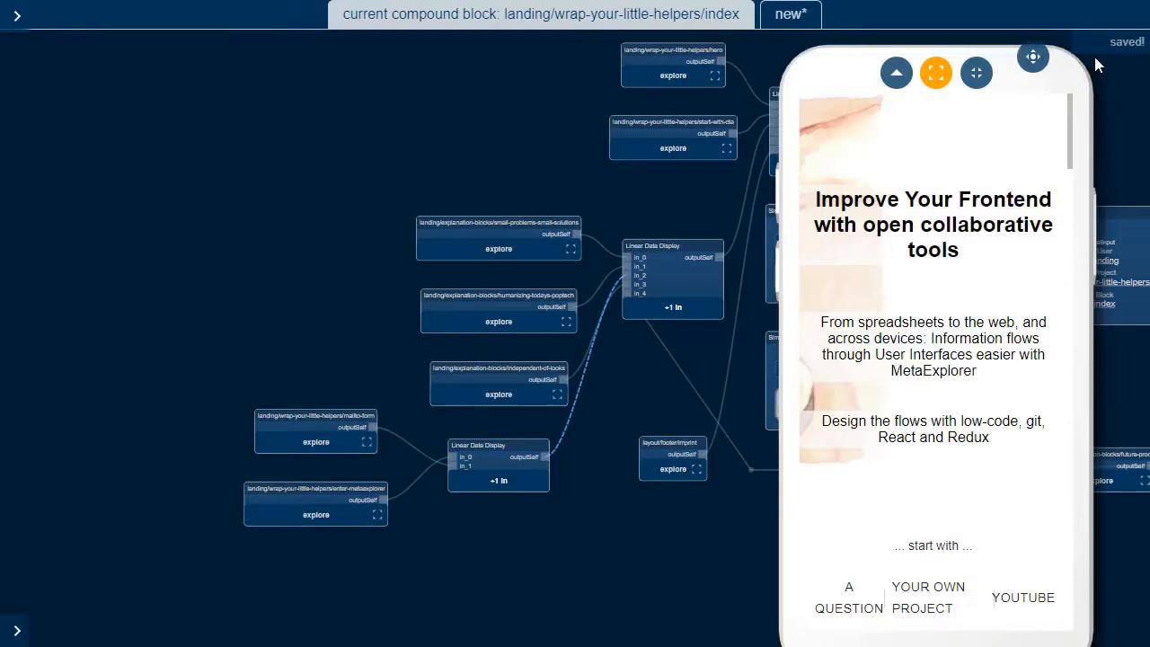
scroll(946, 313, down, 10)
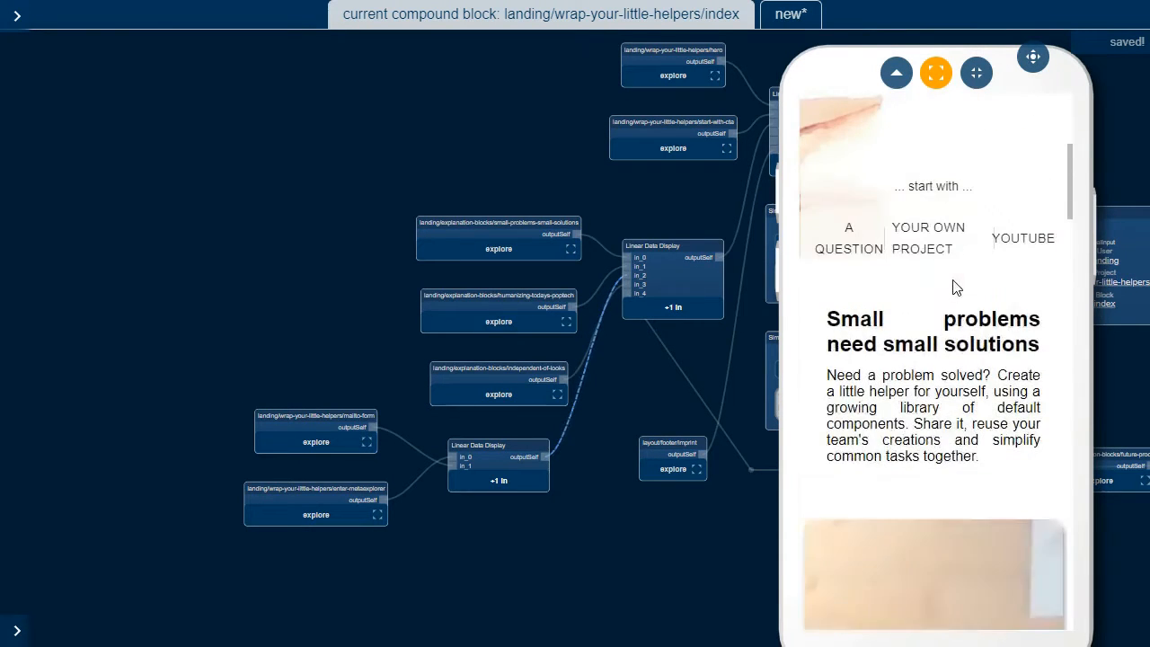
scroll(951, 261, down, 8)
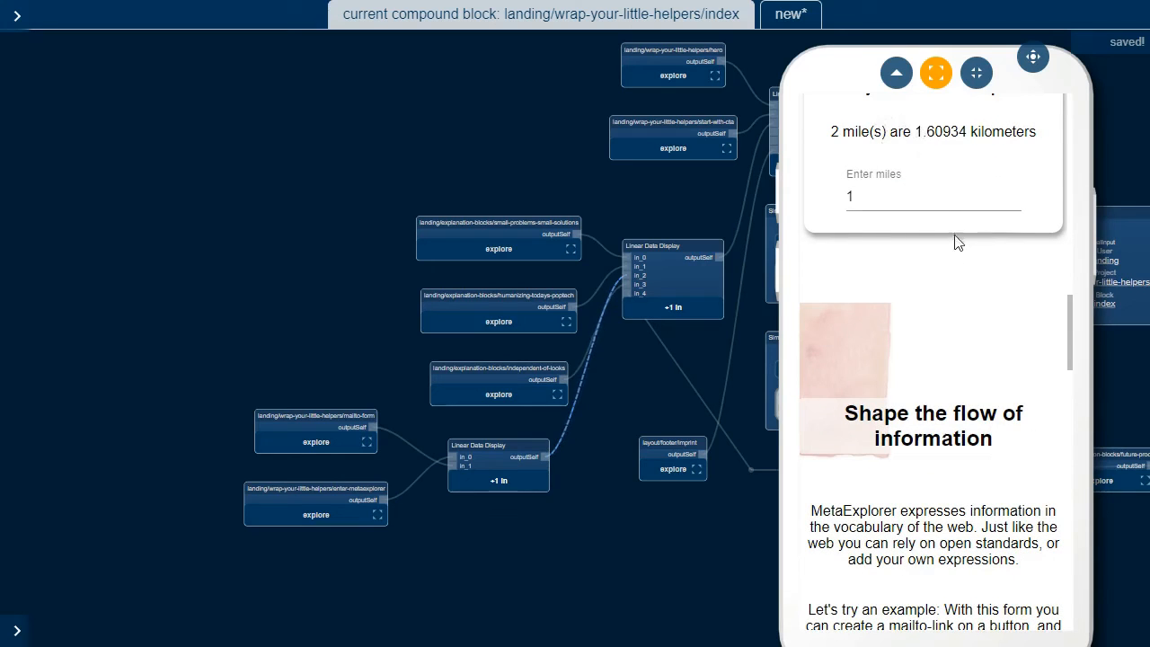
scroll(954, 251, down, 3)
scroll(961, 257, down, 2)
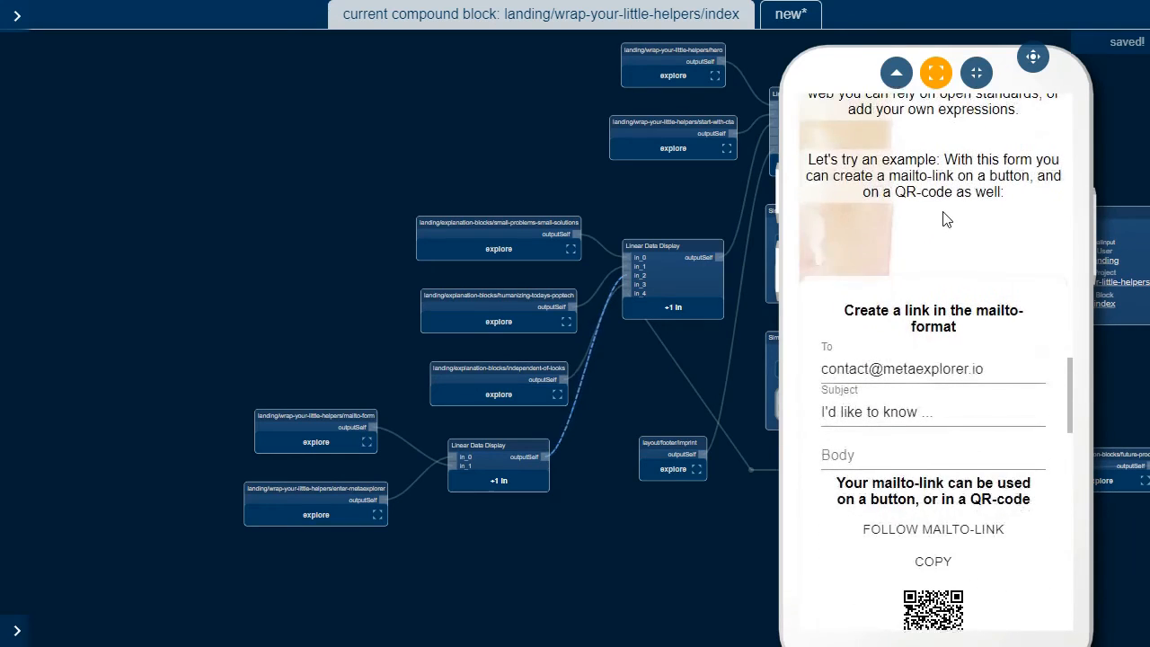
scroll(961, 258, down, 2)
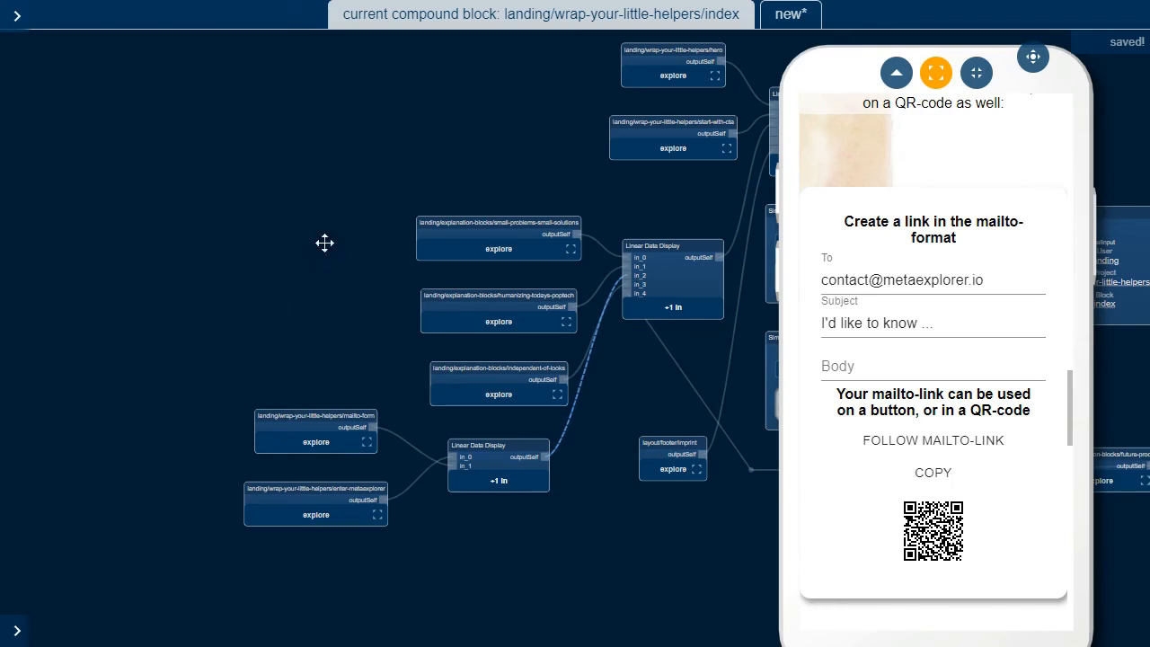
drag(508, 156, 304, 173)
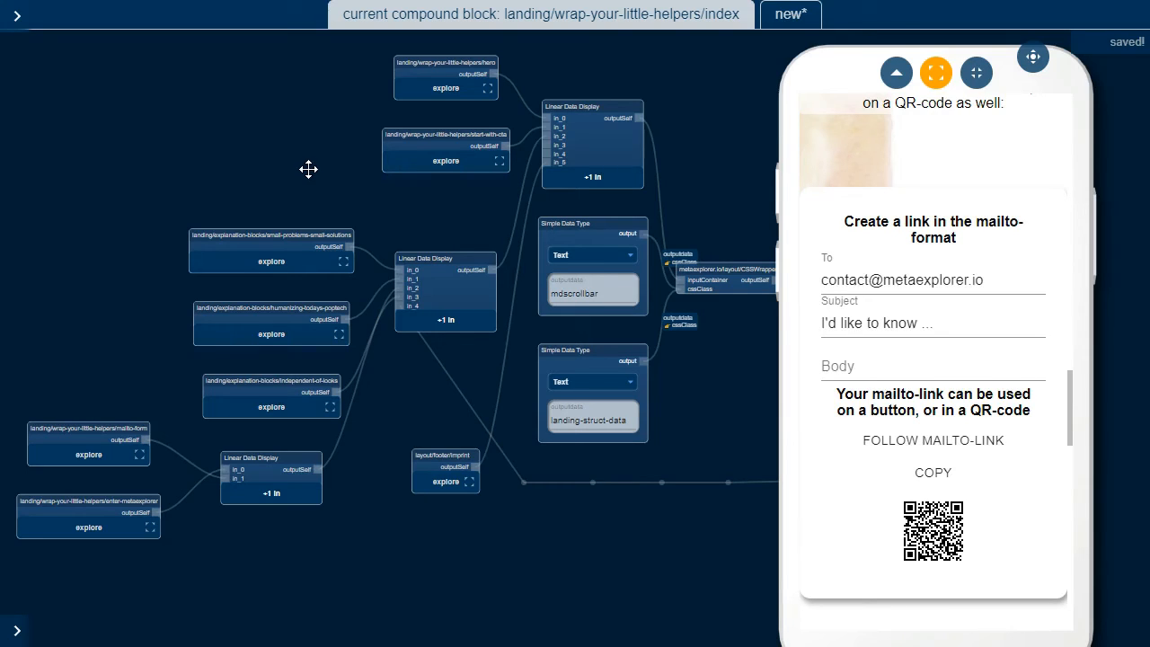
scroll(228, 188, up, 4)
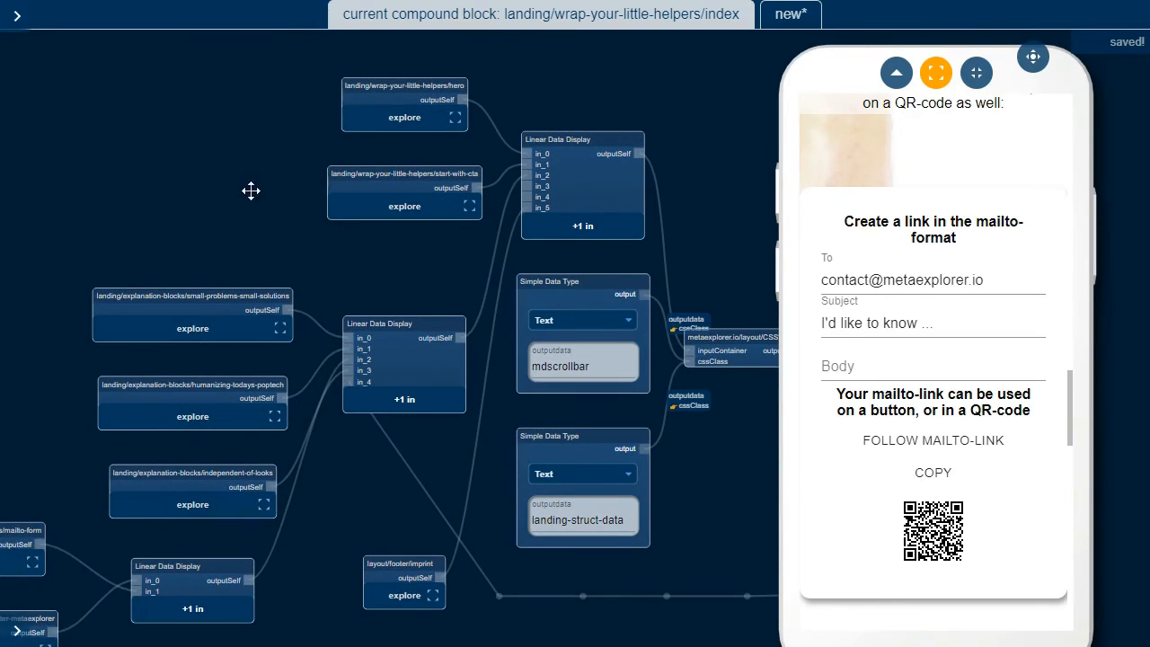
scroll(620, 228, up, 2)
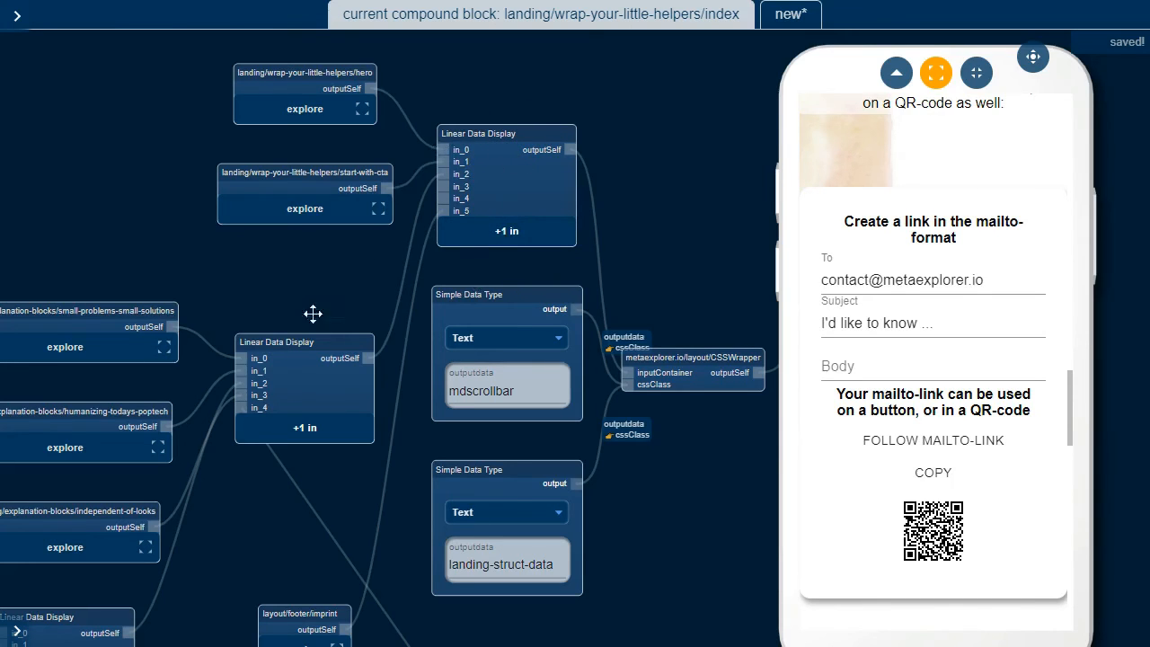
drag(313, 313, 357, 203)
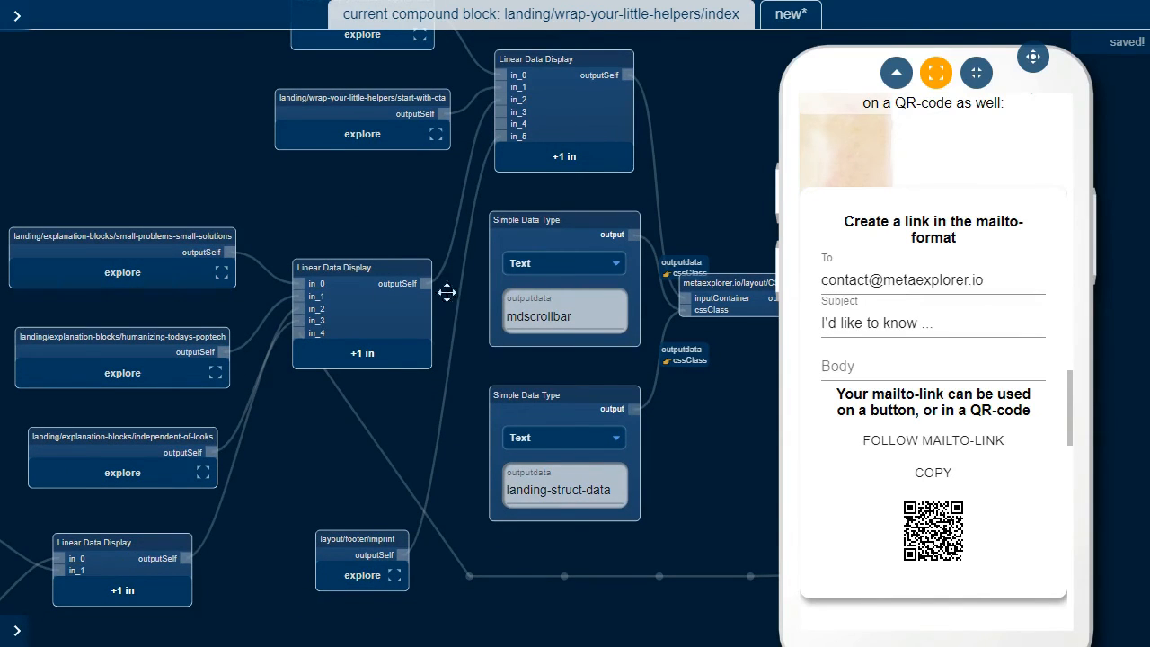
drag(367, 225, 311, 278)
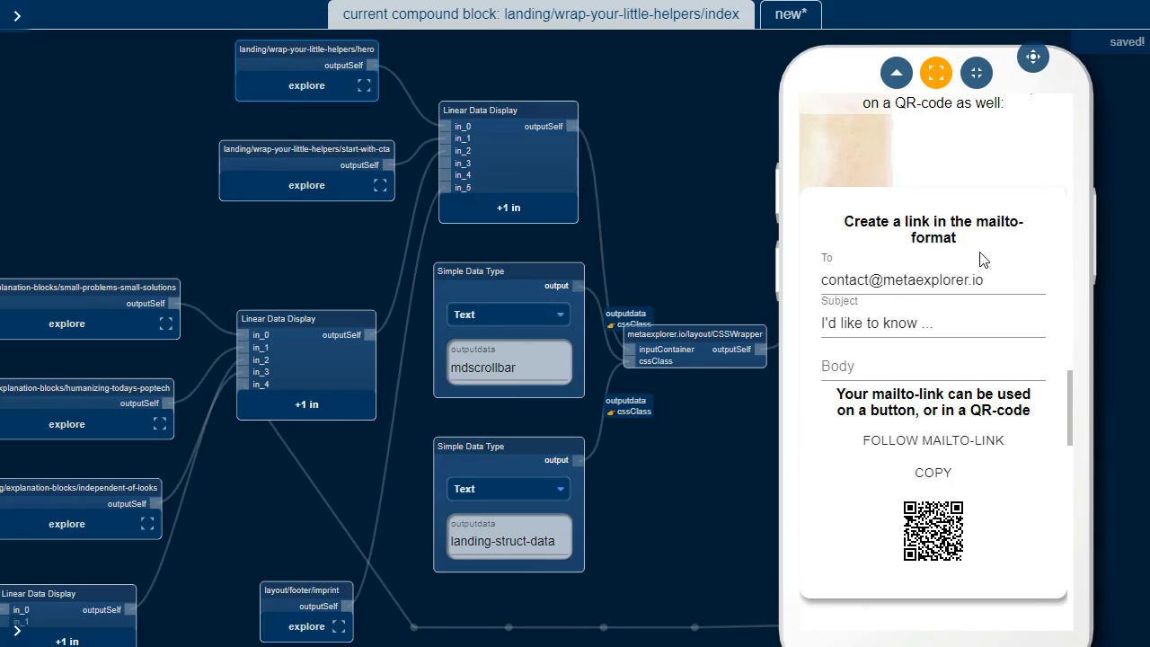
scroll(982, 260, up, 15)
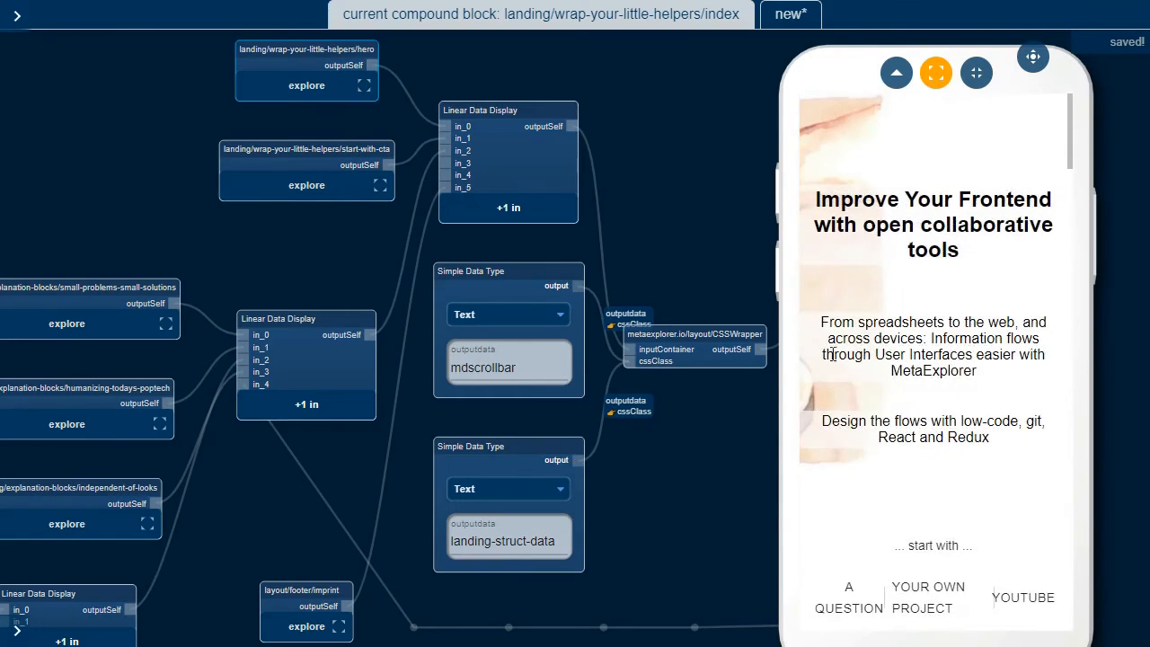
scroll(820, 398, down, 3)
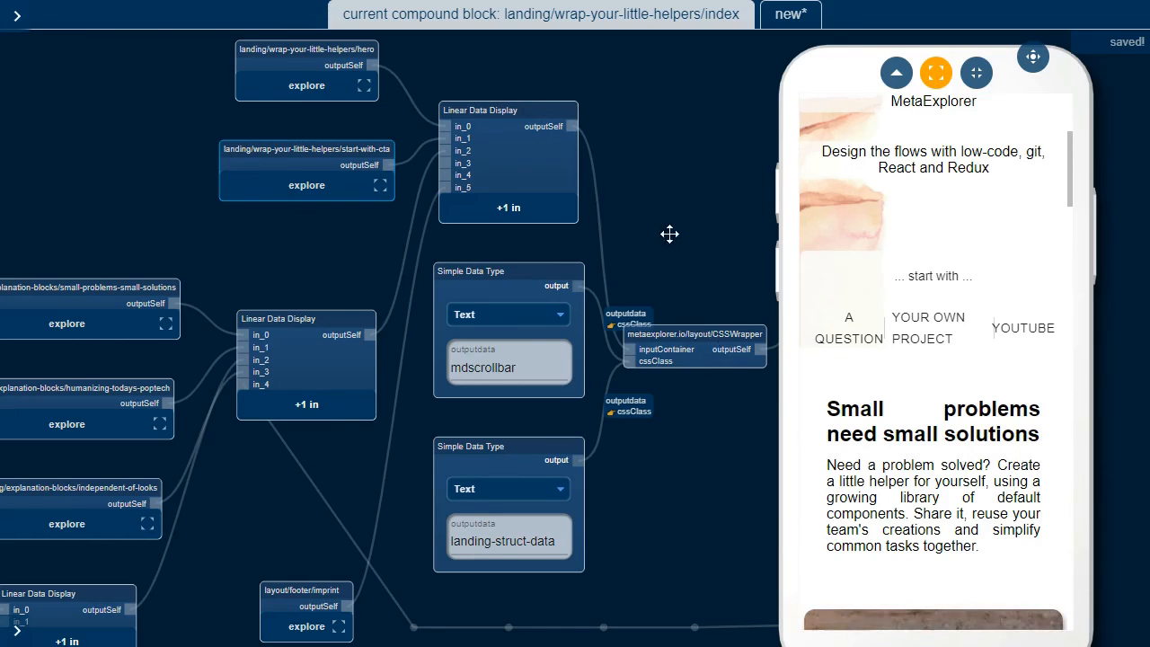
drag(669, 234, 624, 190)
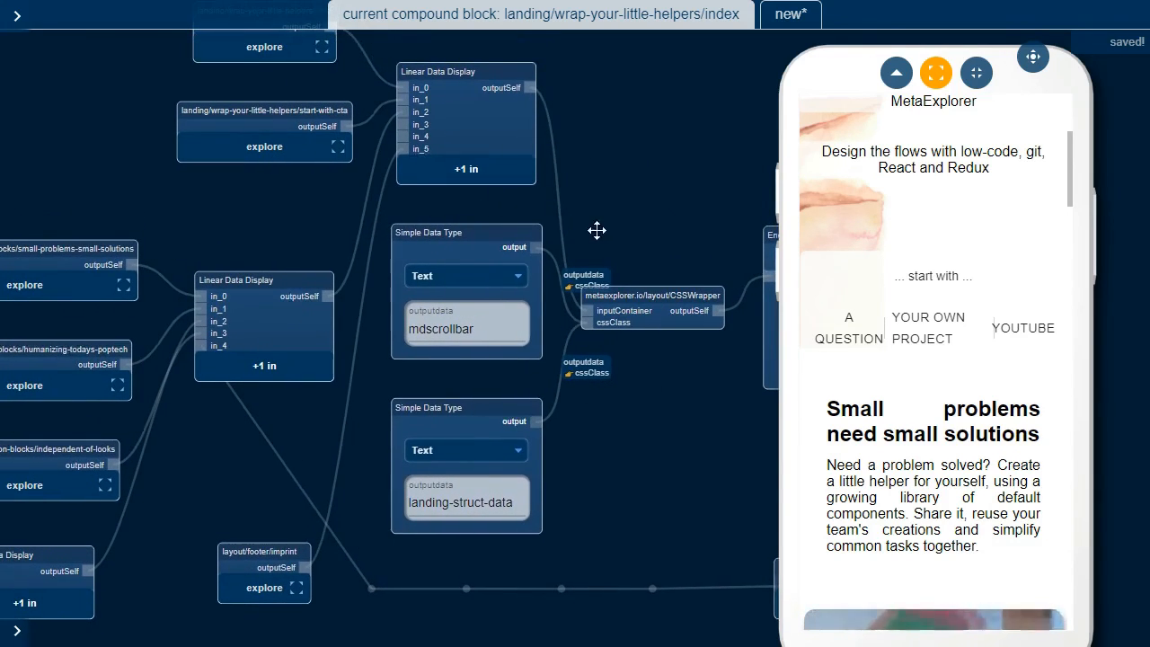